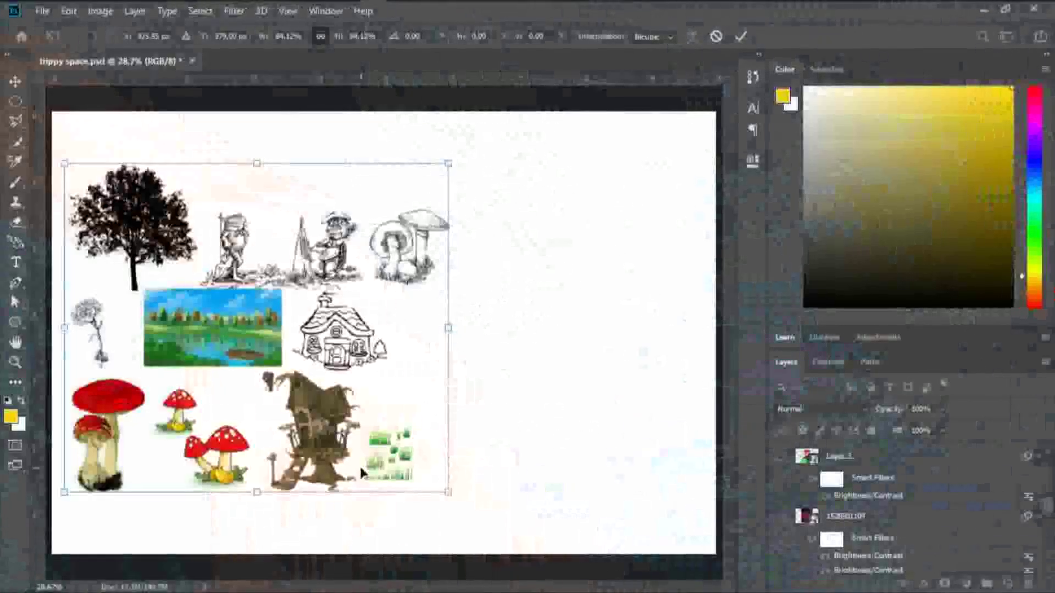
Commit the 84.12% scale-down of the clip-art collage layer.
left_click(741, 36)
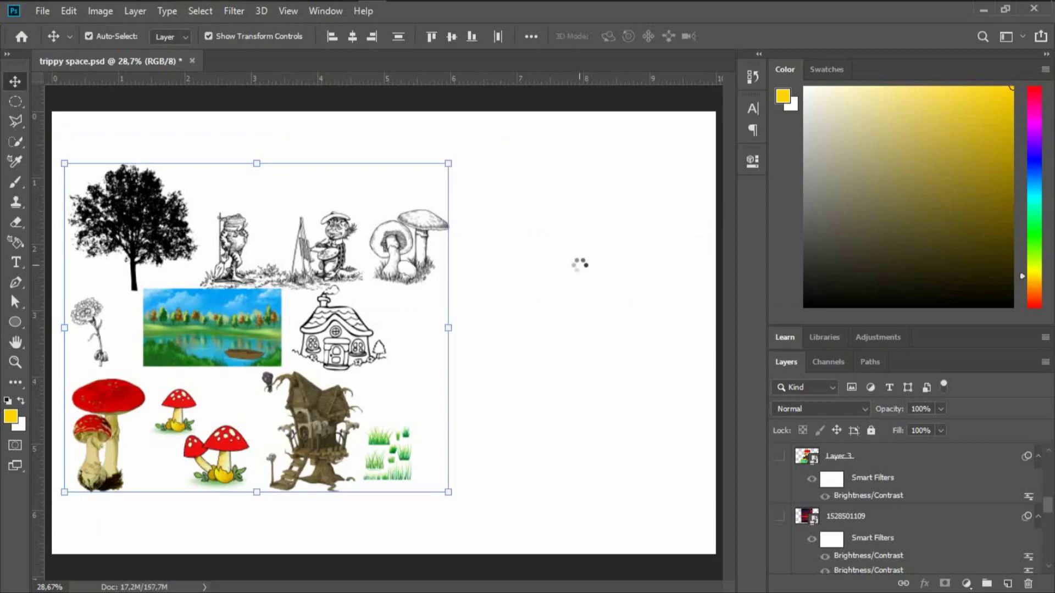
left_click(509, 323)
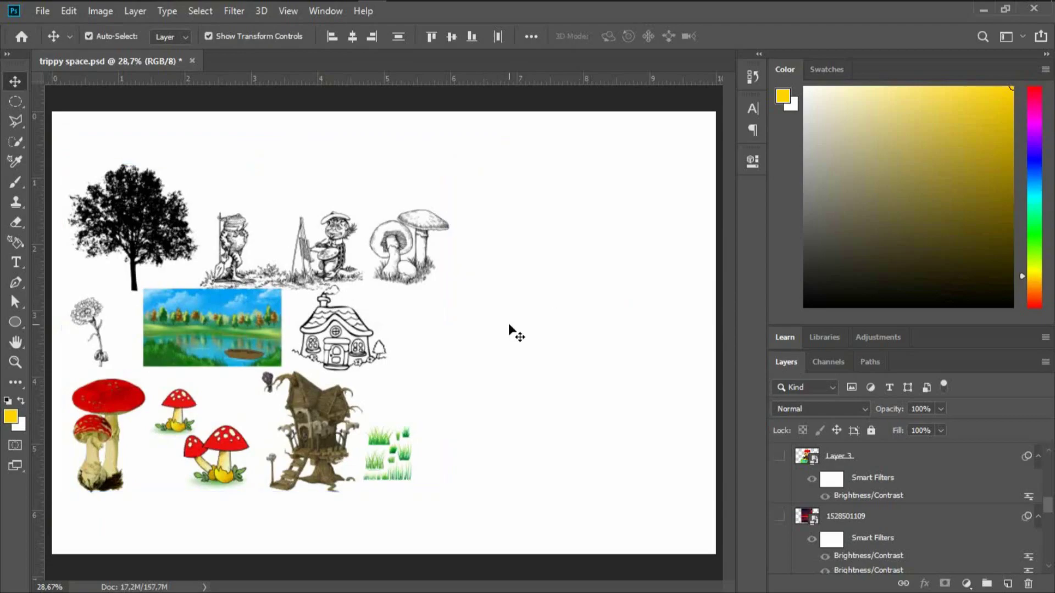
mouse_move(625, 8)
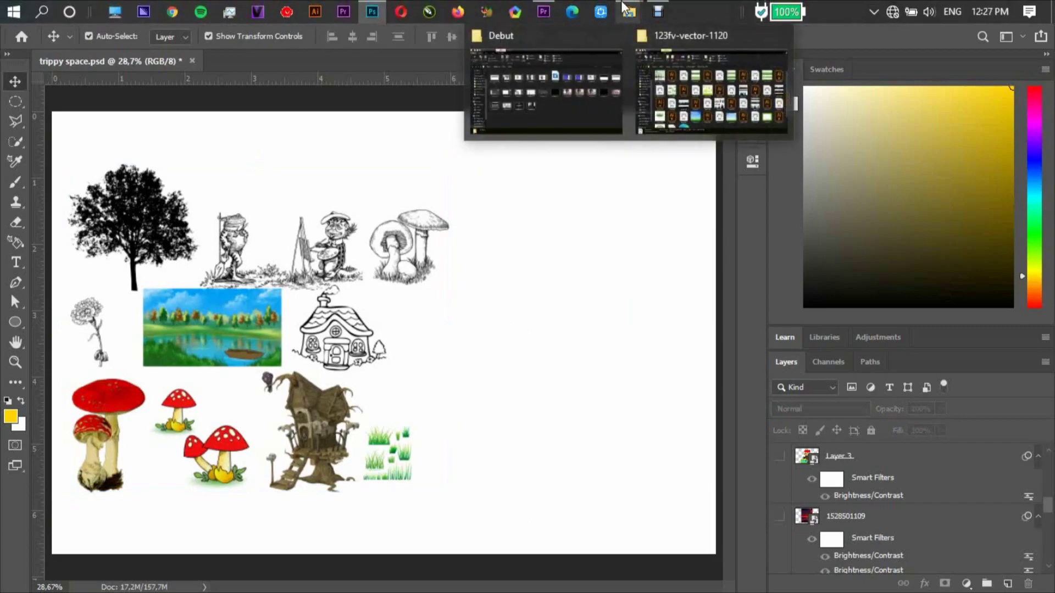
left_click(594, 84)
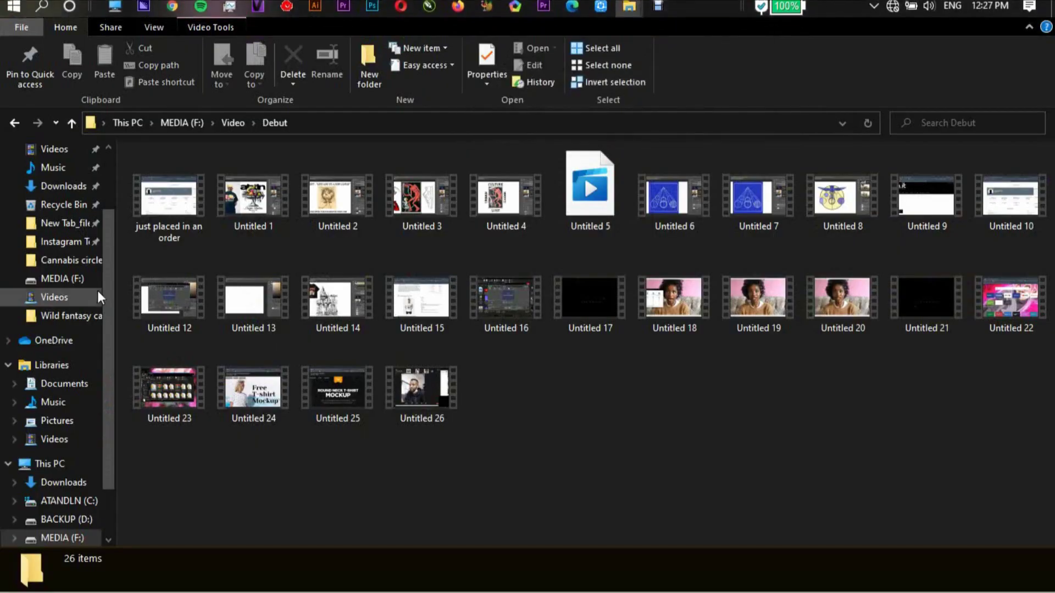
left_click(66, 189)
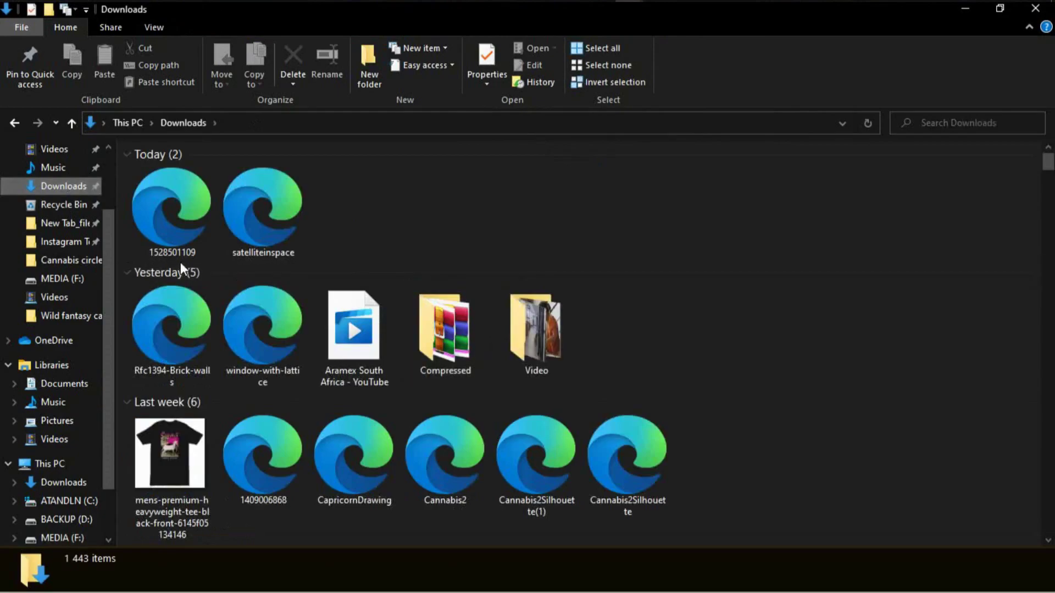
left_click(169, 183)
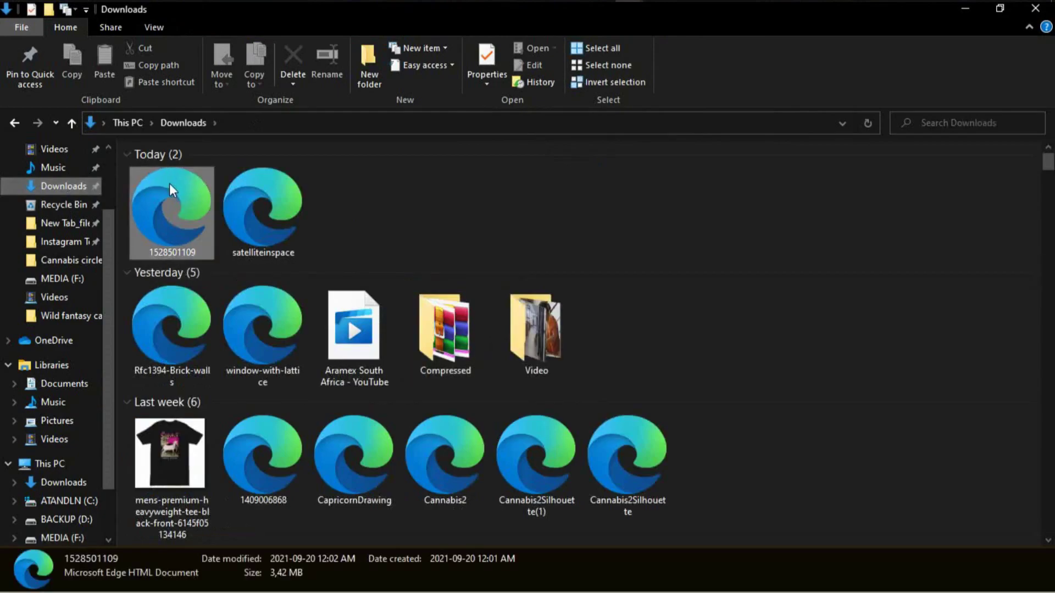
left_click_drag(169, 183, 490, 394)
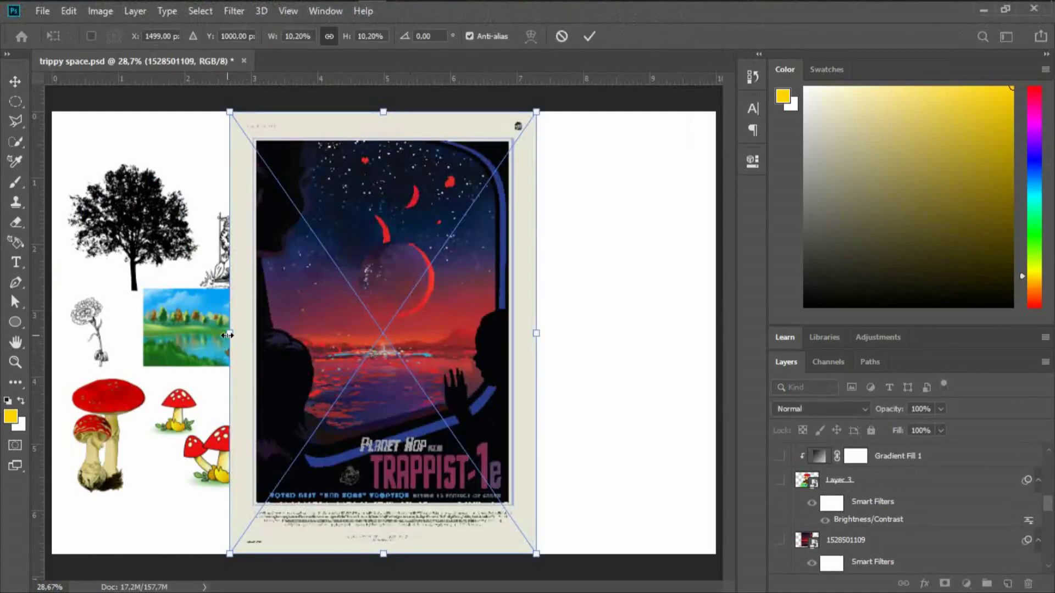
Shrink the placed Trappist-1e poster to a small picture beside the cottage and commit it.
left_click_drag(227, 335, 464, 385)
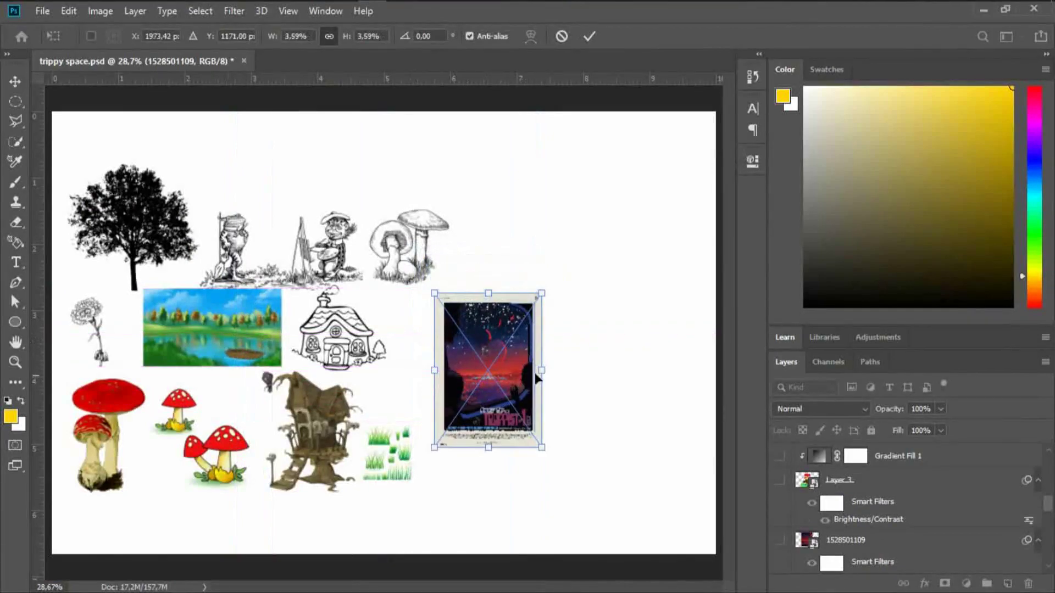
key("ctrl+z")
key("ctrl+z")
left_click_drag(235, 332, 426, 337)
key("ctrl+z")
left_click_drag(542, 370, 427, 324)
left_click(589, 37)
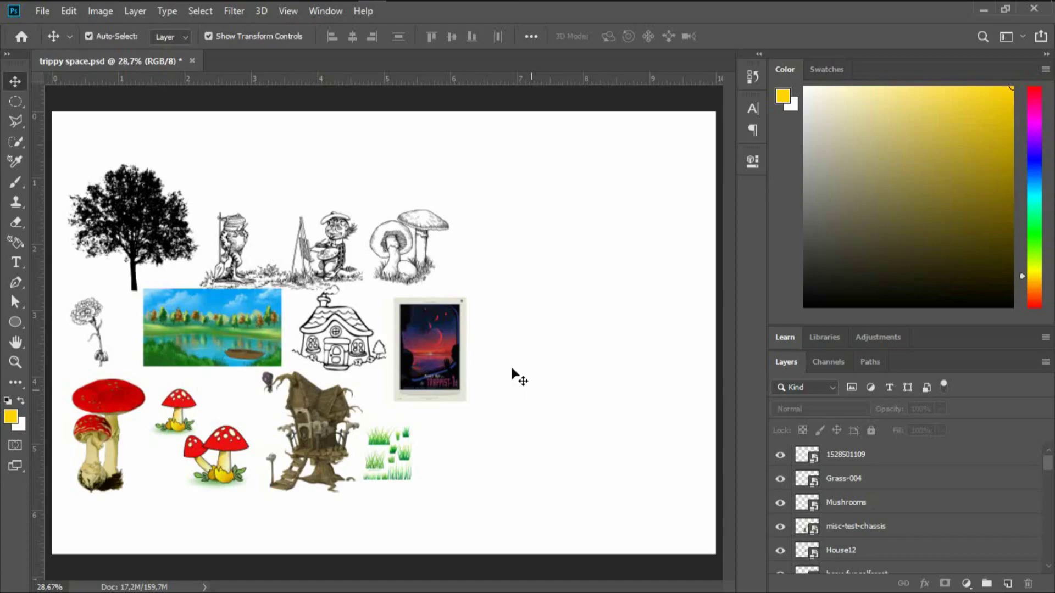
left_click(14, 221)
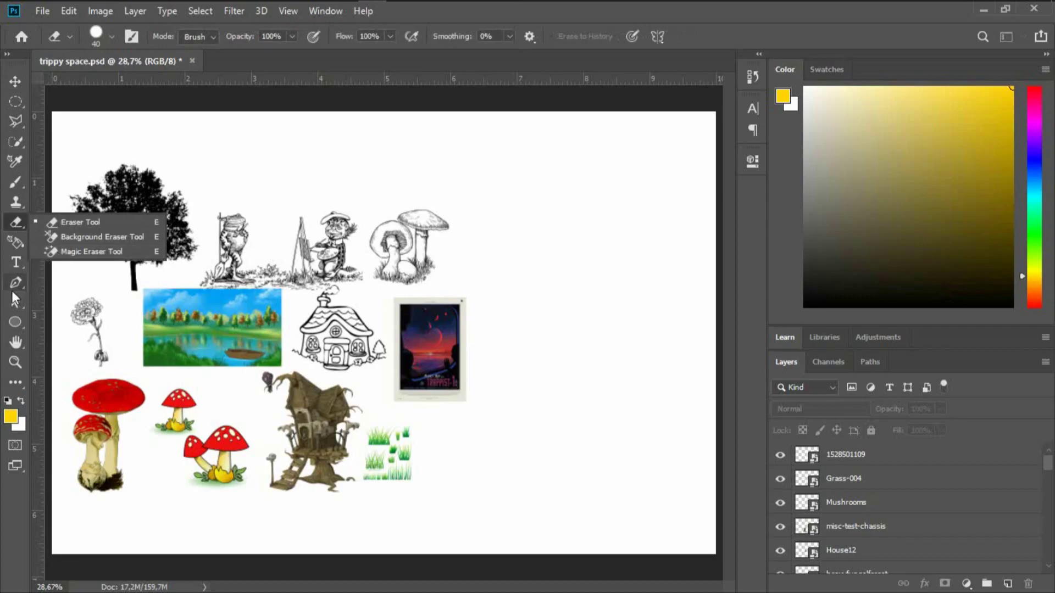
left_click(18, 119)
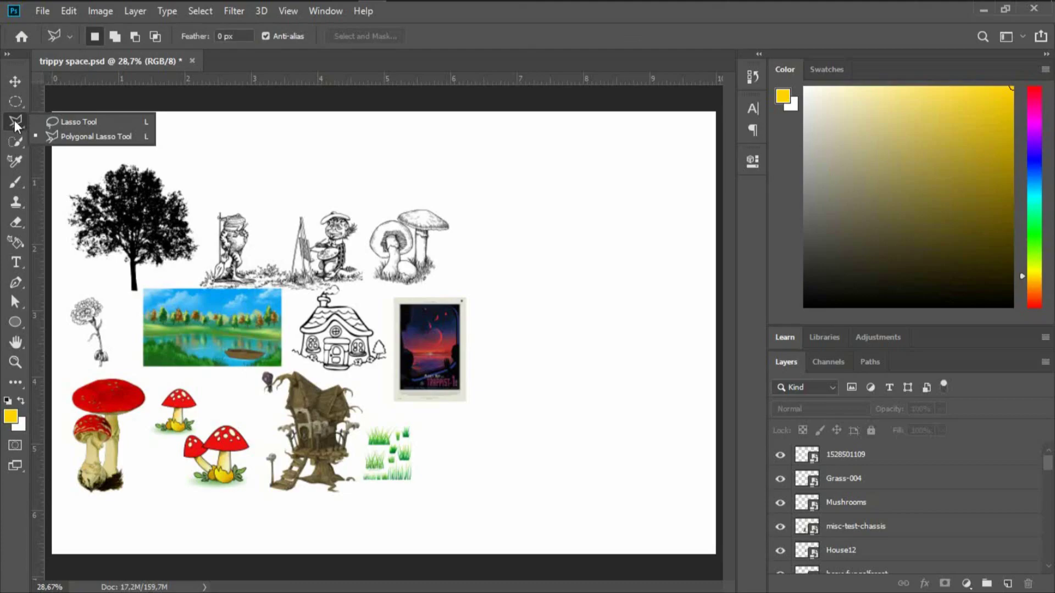
left_click(12, 127)
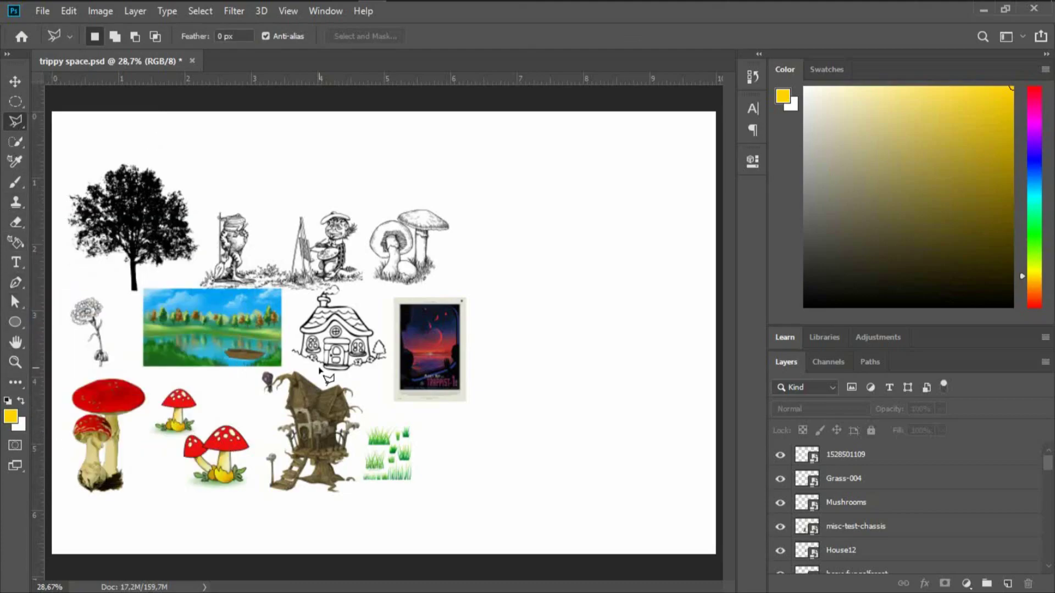
left_click(15, 363)
left_click(426, 253)
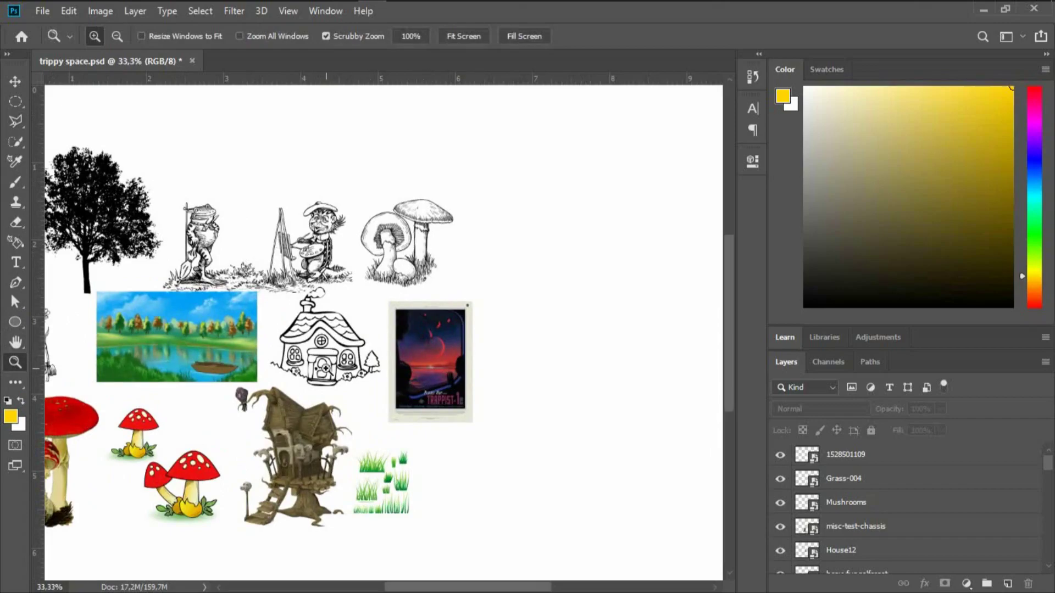
left_click(326, 368)
right_click(326, 368)
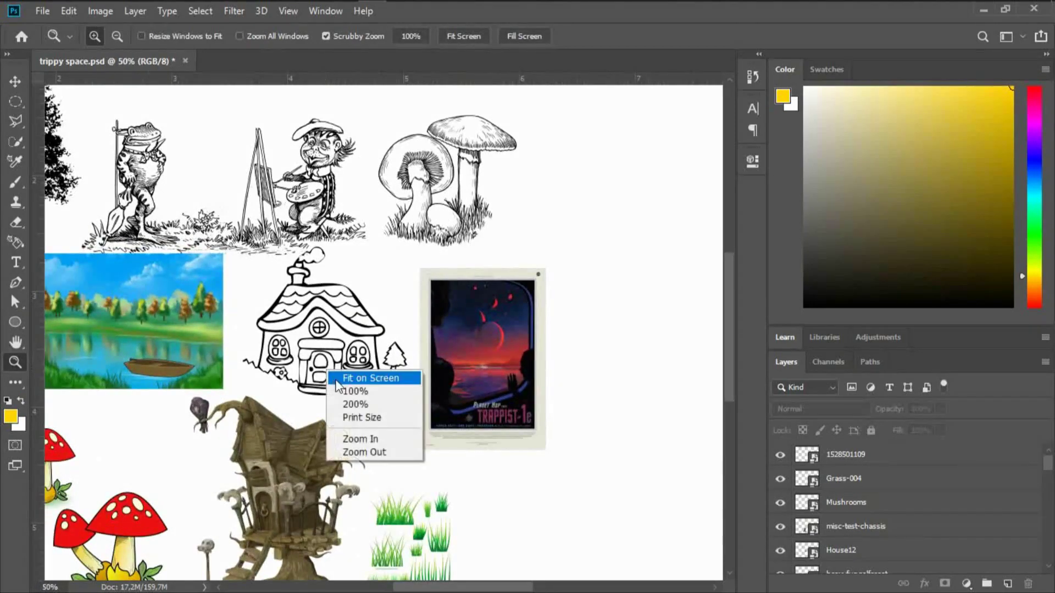
left_click(364, 372)
Scale all clip-art layers to 65.6% and move them into the top-left corner.
left_click(15, 81)
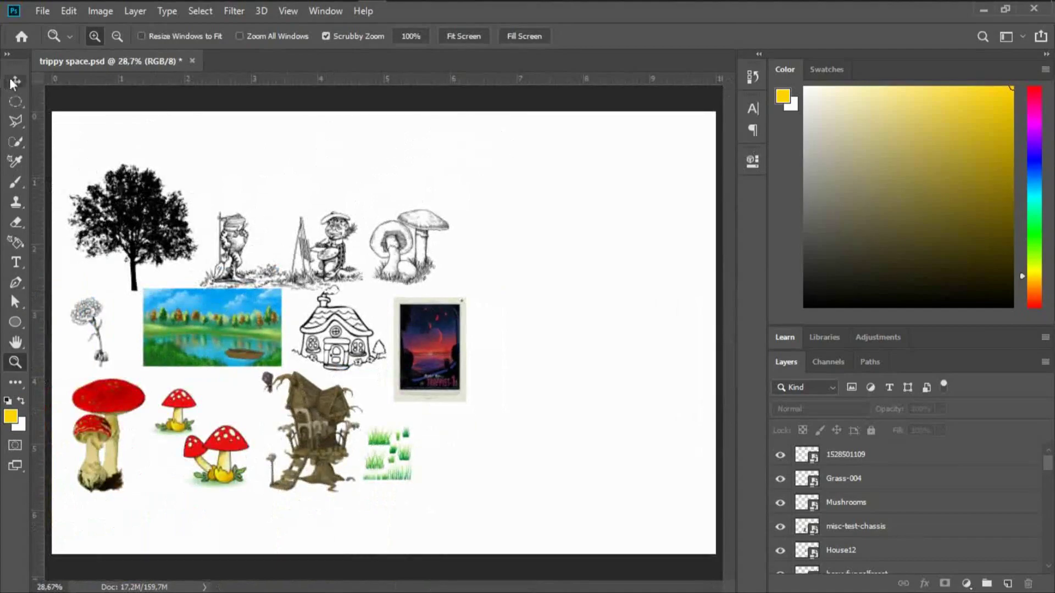
left_click_drag(511, 172, 55, 544)
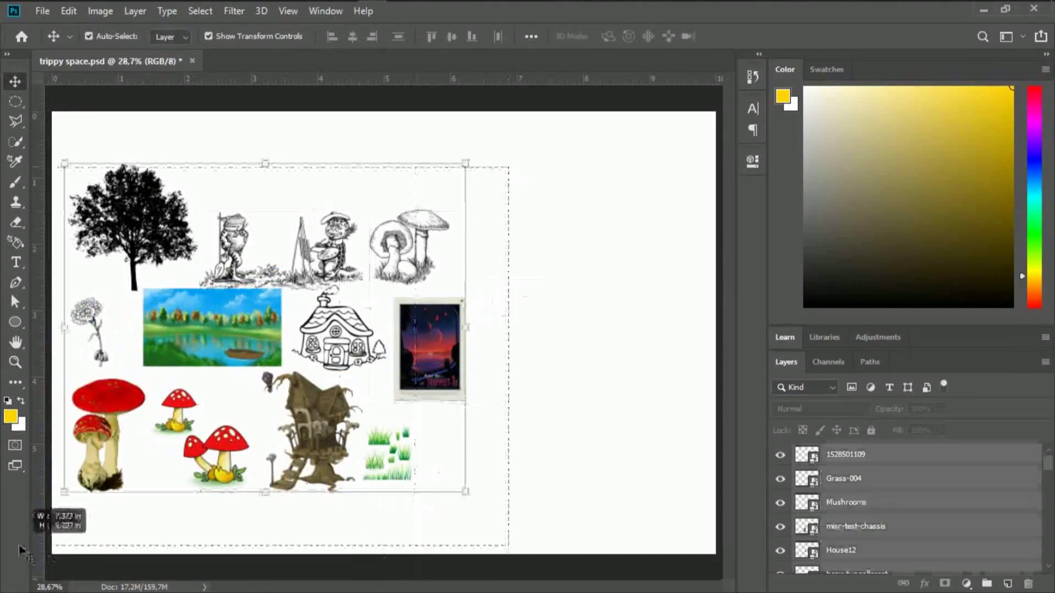
left_click_drag(468, 326, 324, 332)
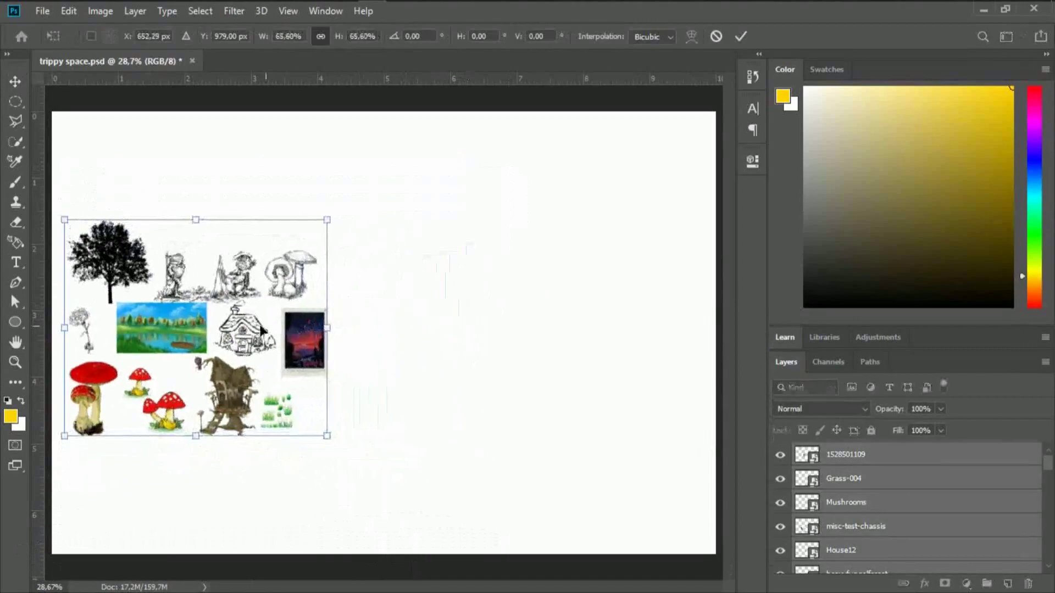
left_click_drag(245, 329, 249, 230)
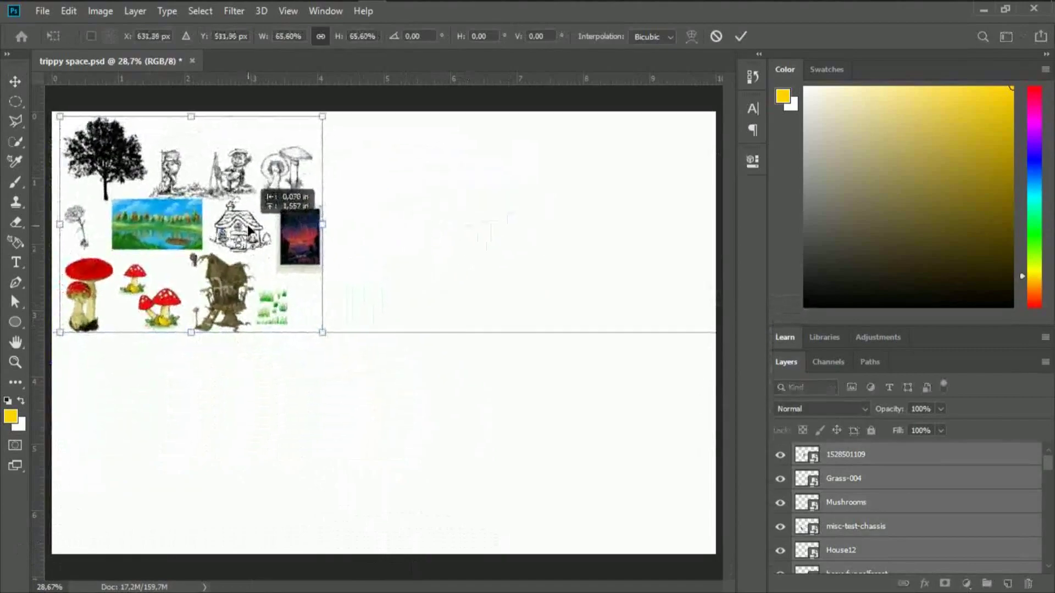
left_click(740, 37)
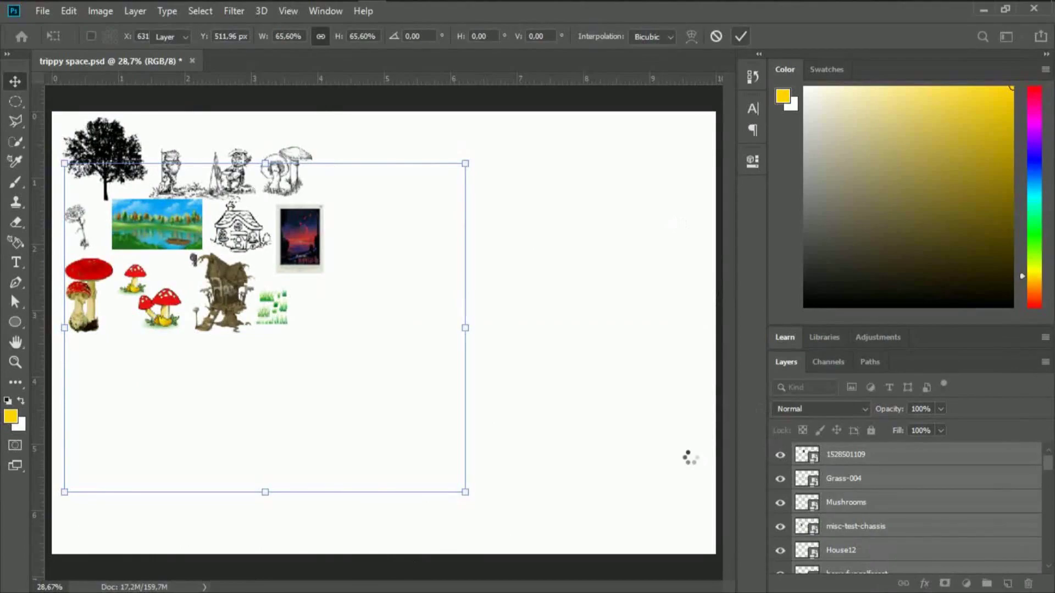
Group the clip-art layers and name the group 'vector elements'.
left_click(987, 584)
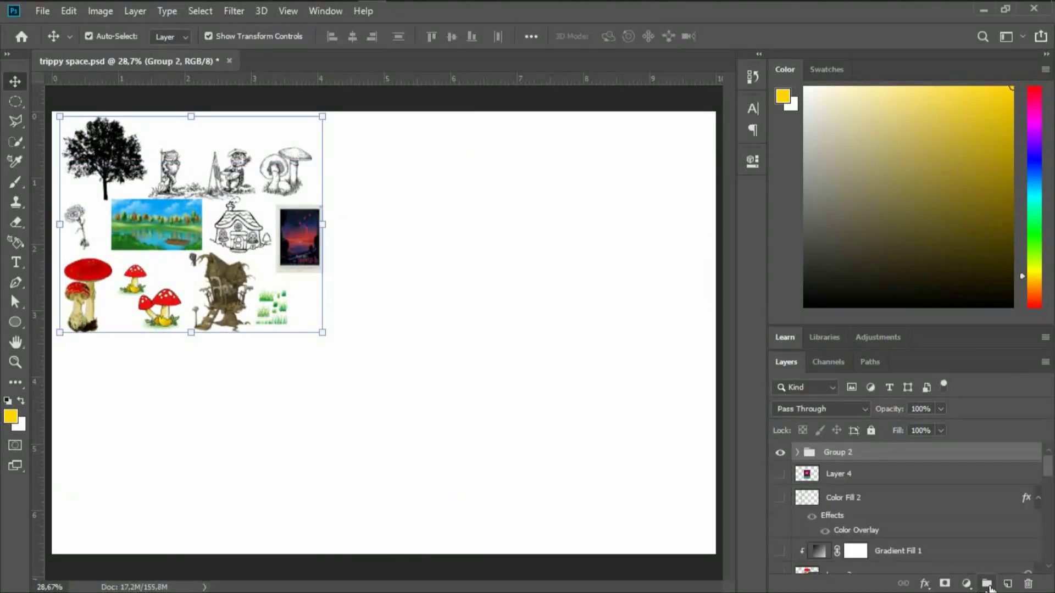
double_click(849, 455)
type("vector elements")
key("Return")
Show Layer 3 and drag the mushroom-house scene onto the right half of the canvas.
scroll(984, 492, "down", 3)
left_click(779, 486)
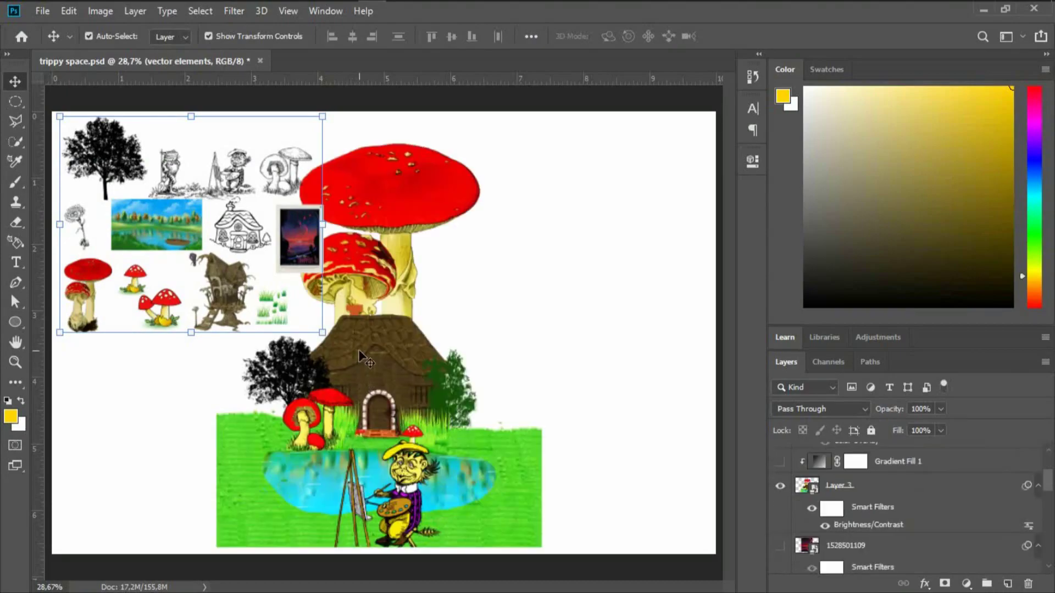
left_click_drag(359, 352, 477, 322)
left_click_drag(478, 329, 569, 318)
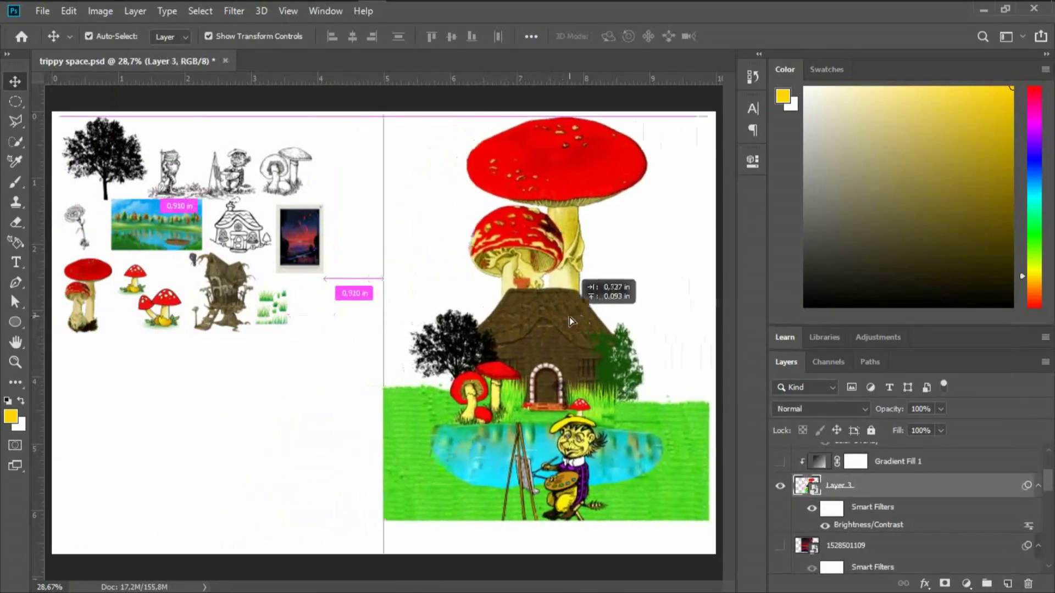
left_click(296, 387)
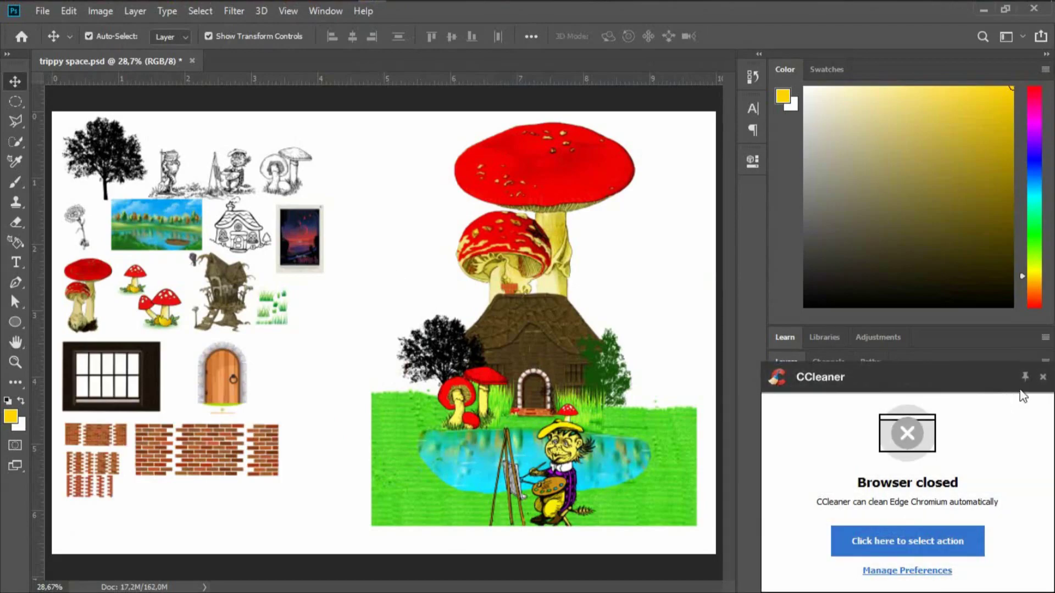
left_click(1042, 378)
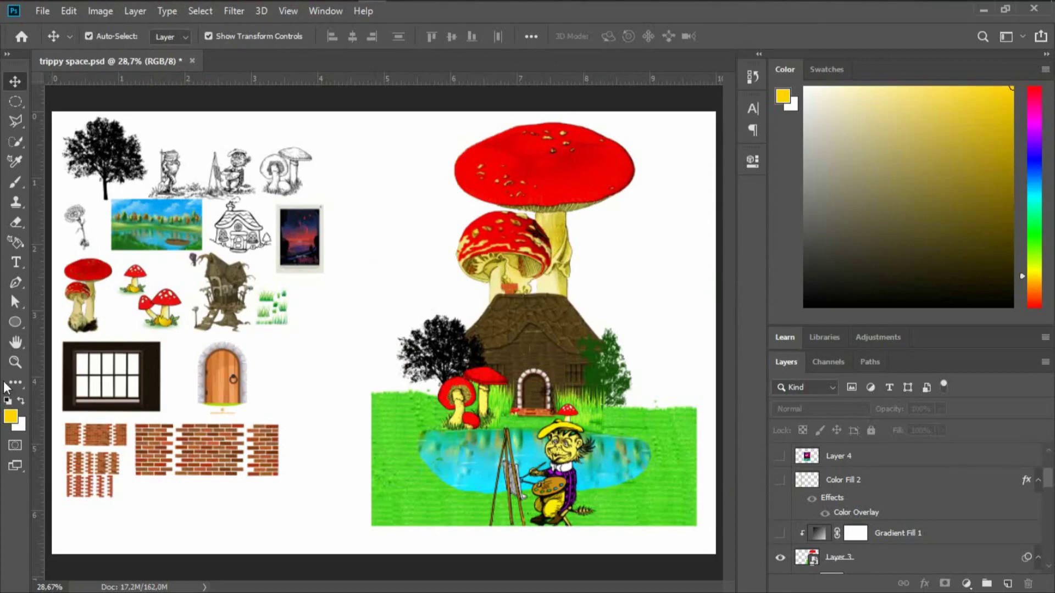
Zoom in on the cottage drawing and mushroom house, returning to Fit on Screen.
left_click(15, 362)
left_click_drag(272, 207, 324, 174)
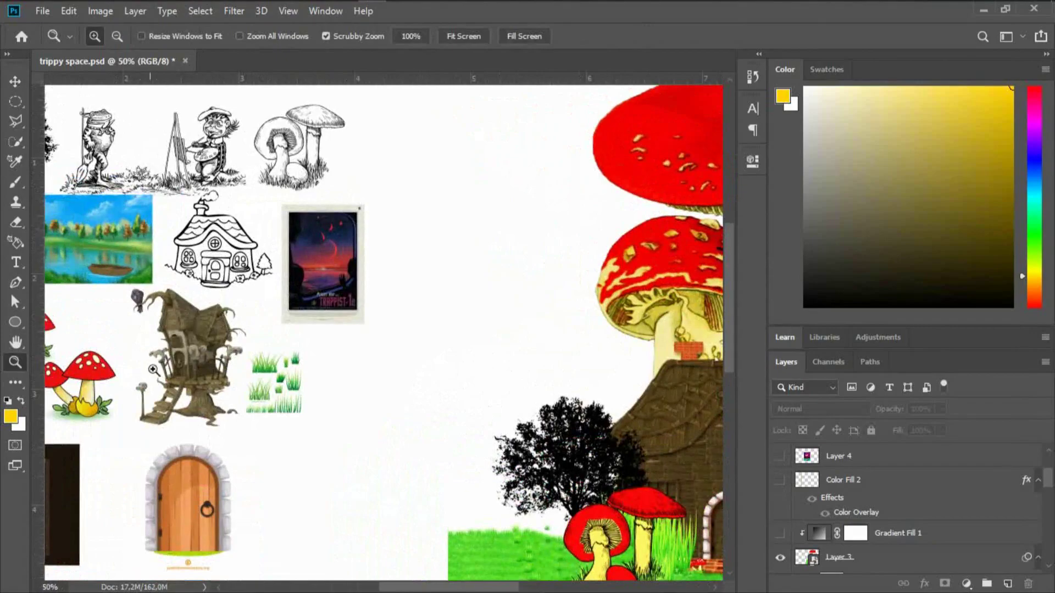
left_click_drag(157, 366, 378, 246)
right_click(378, 247)
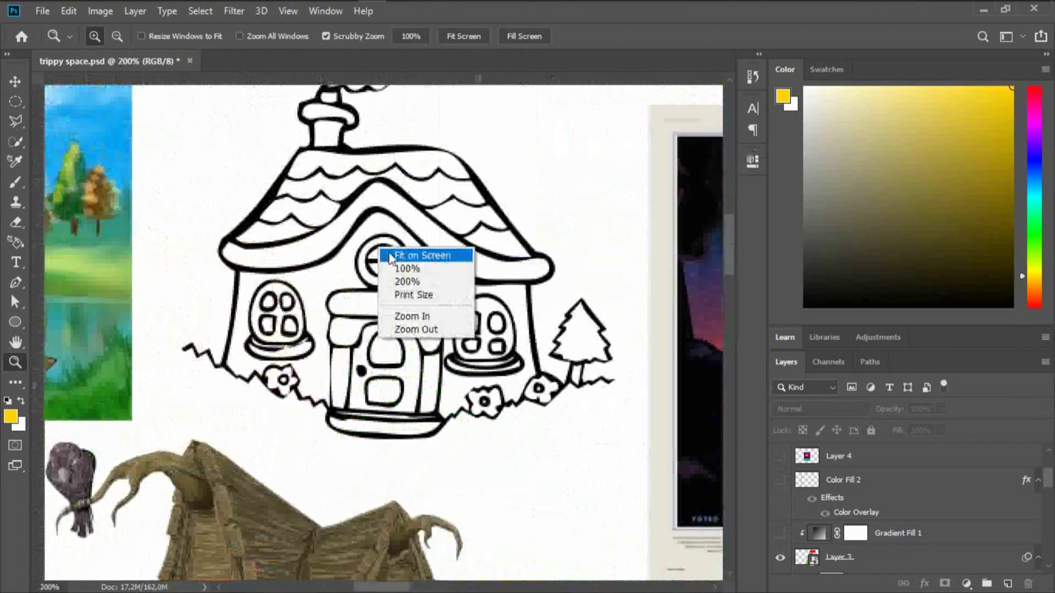
left_click(424, 255)
mouse_move(555, 360)
left_mouse_down()
mouse_move(599, 354)
mouse_move(539, 361)
left_mouse_up()
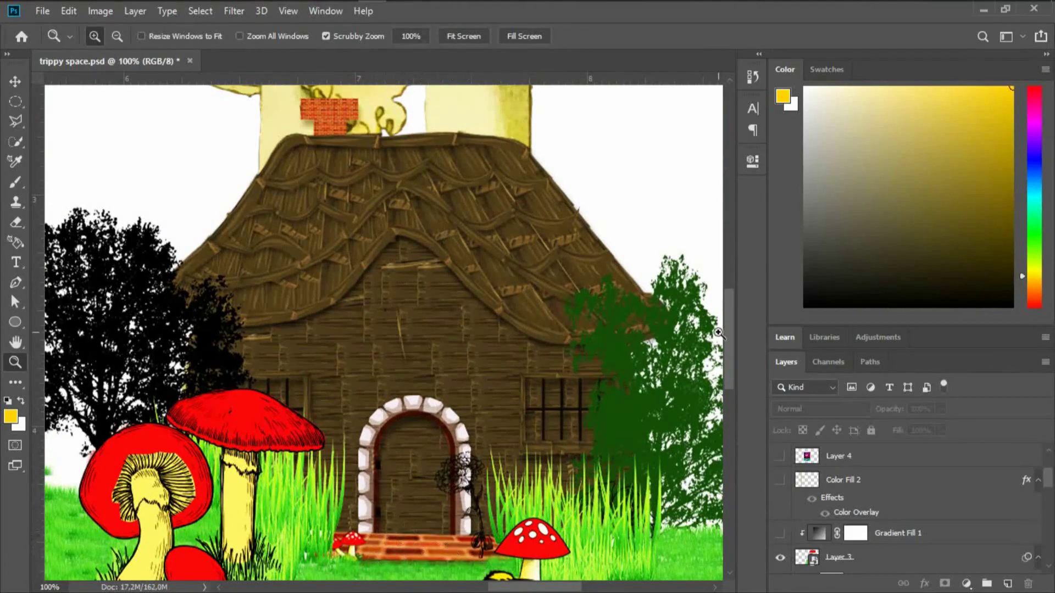
left_click_drag(727, 329, 726, 356)
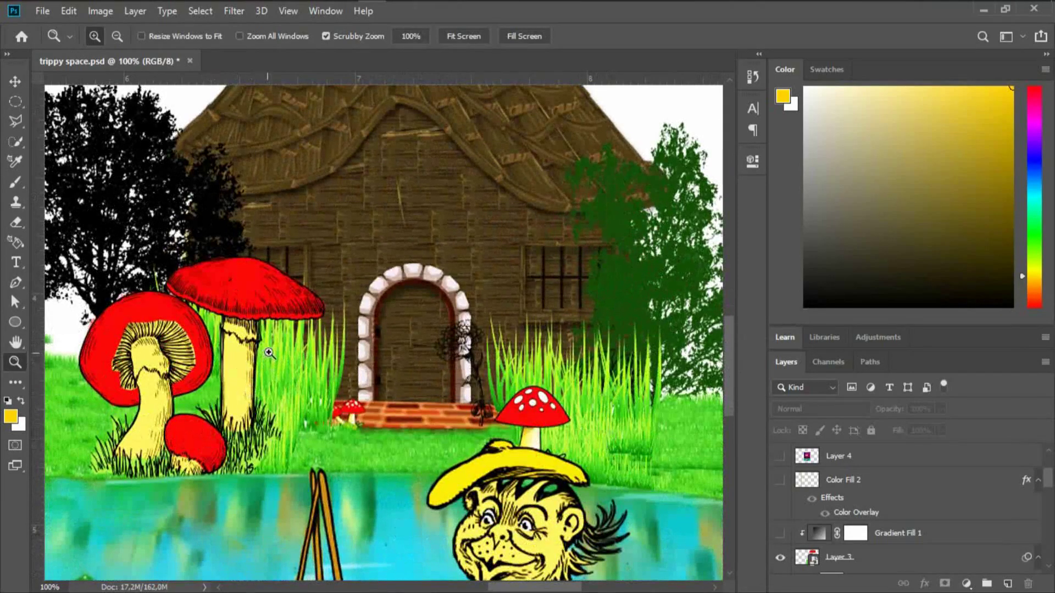
right_click(382, 364)
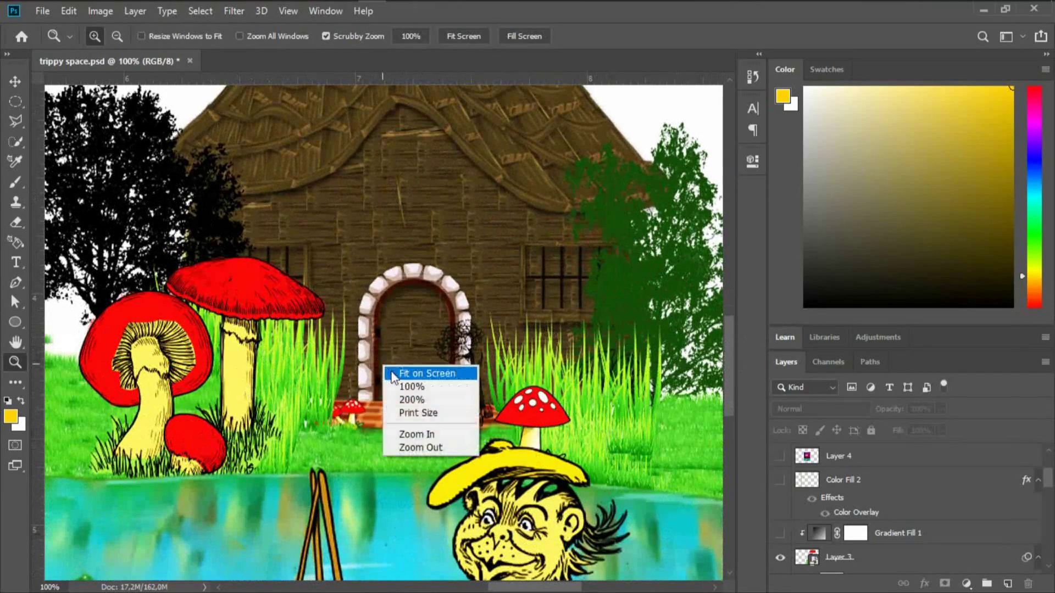
left_click(400, 372)
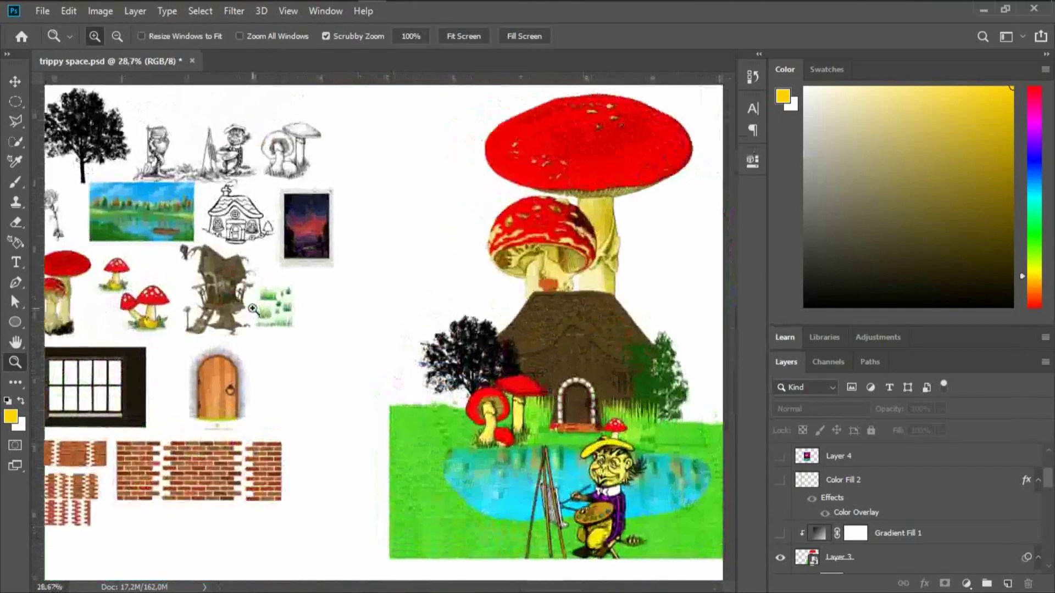
Zoom in on the tree house and the pond, fitting the canvas on screen between views.
left_click_drag(253, 309, 253, 309)
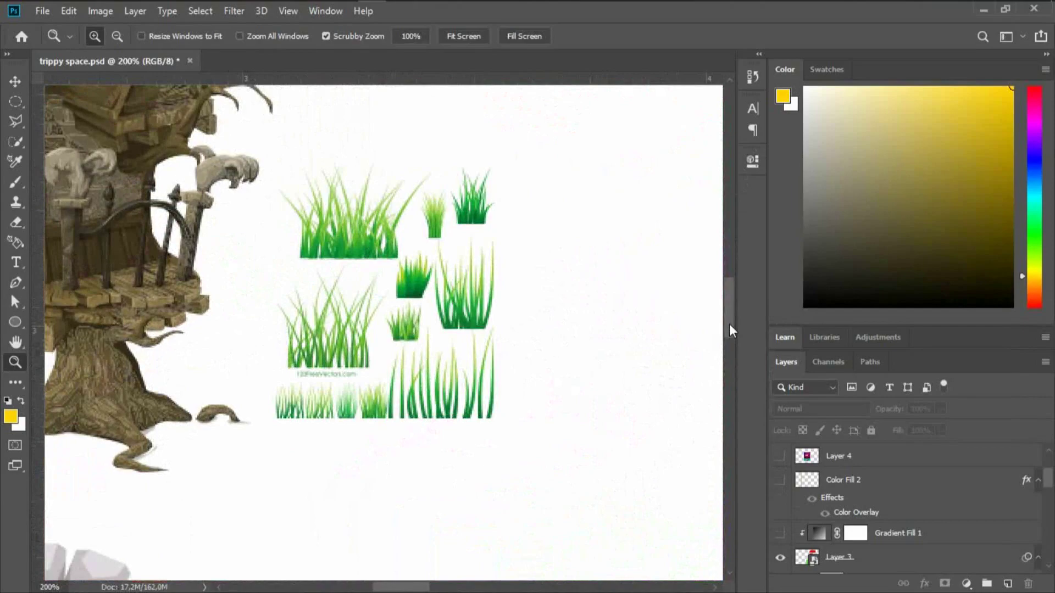
left_click_drag(729, 326, 730, 360)
right_click(400, 466)
left_click(730, 362)
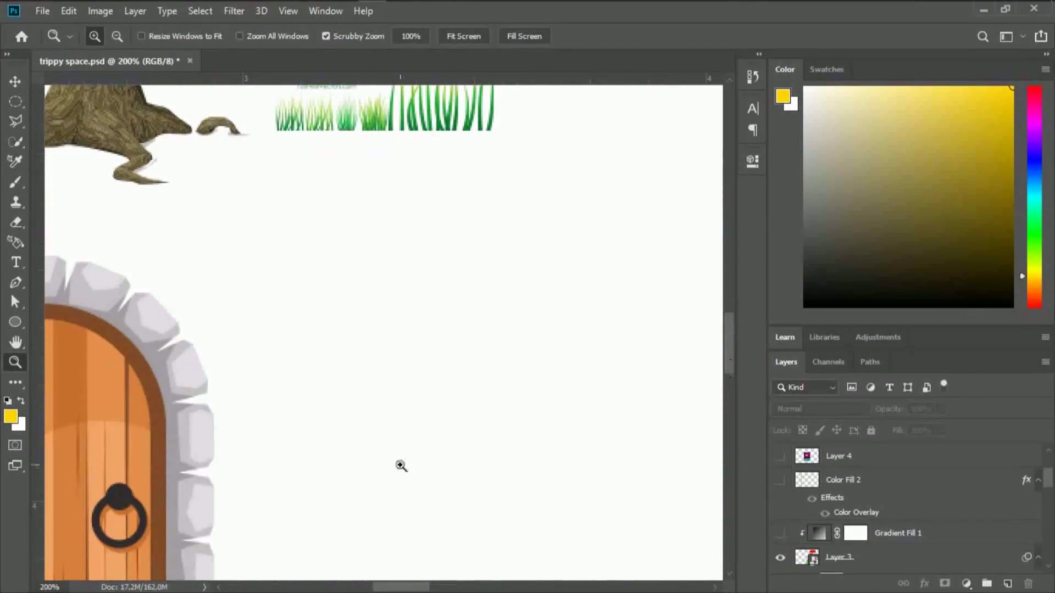
right_click(400, 465)
left_click(411, 471)
left_click_drag(449, 473, 428, 531)
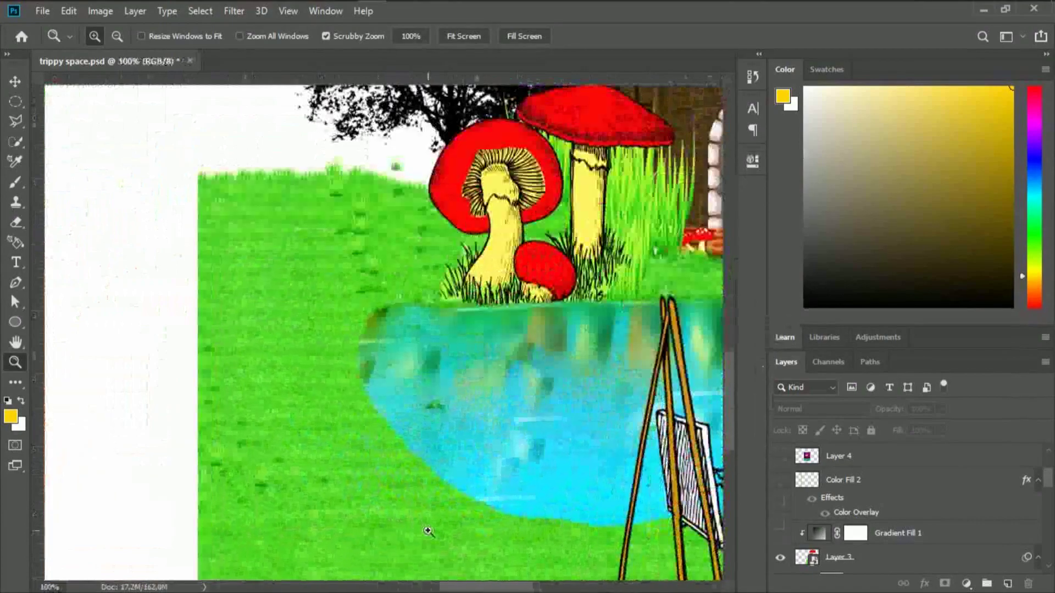
right_click(425, 436)
left_click(487, 455)
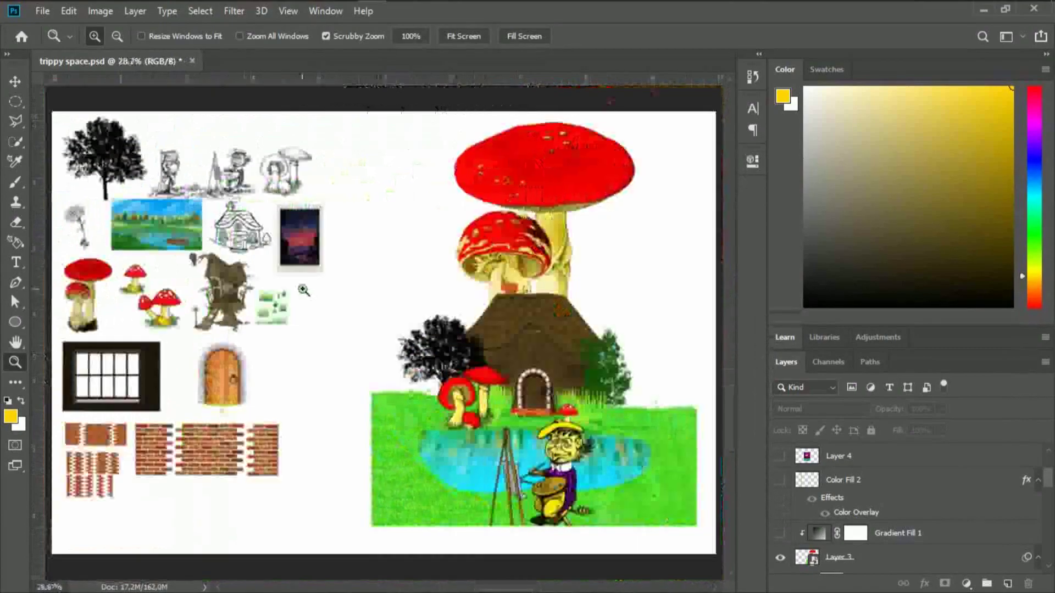
Zoom in closely on the loose grass clump artwork beside the treehouse.
left_click_drag(268, 286, 273, 287)
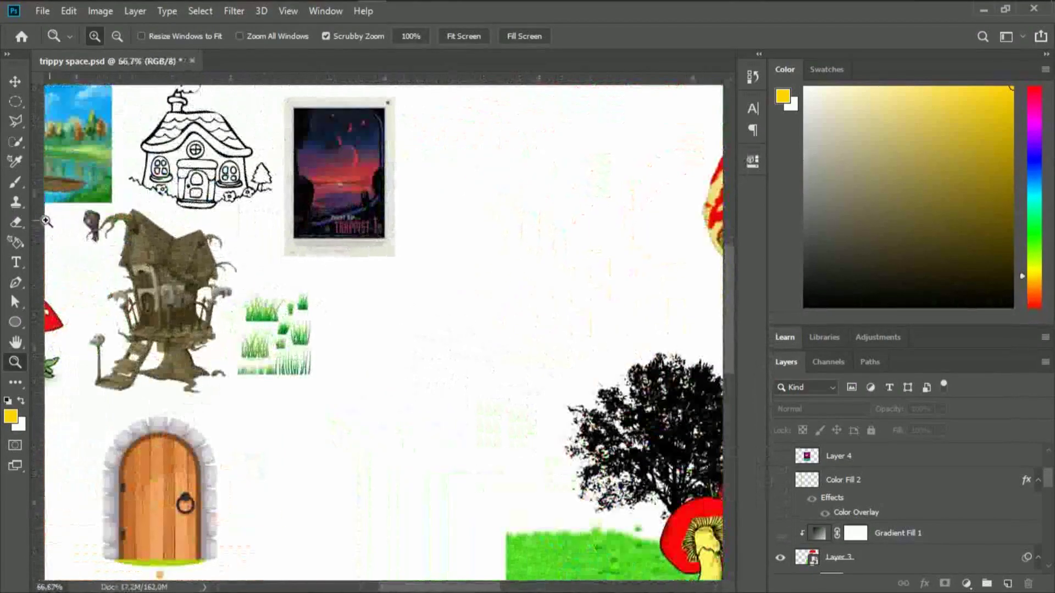
left_click(12, 203)
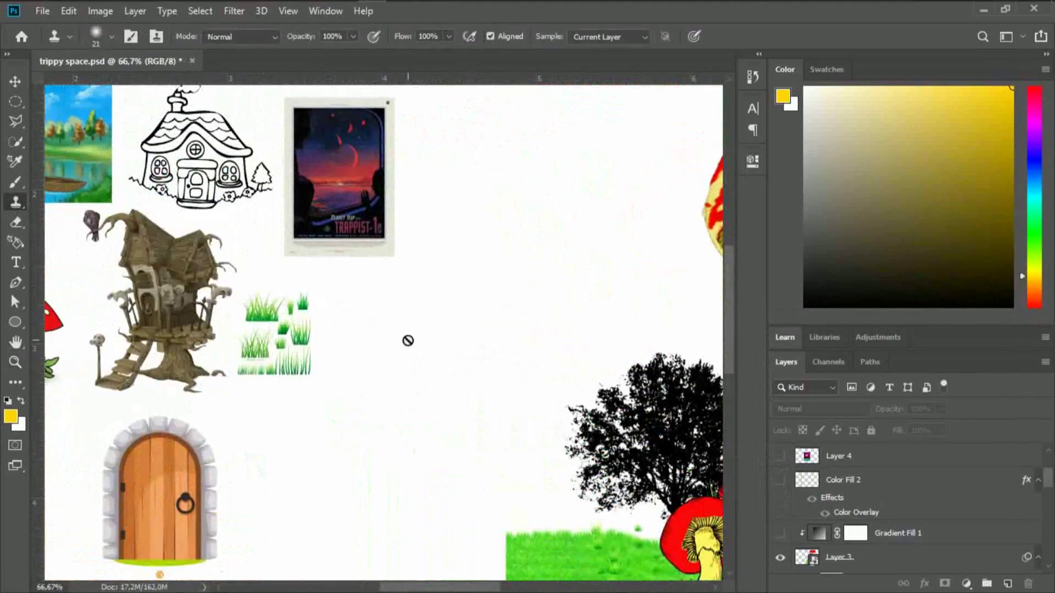
left_click(15, 81)
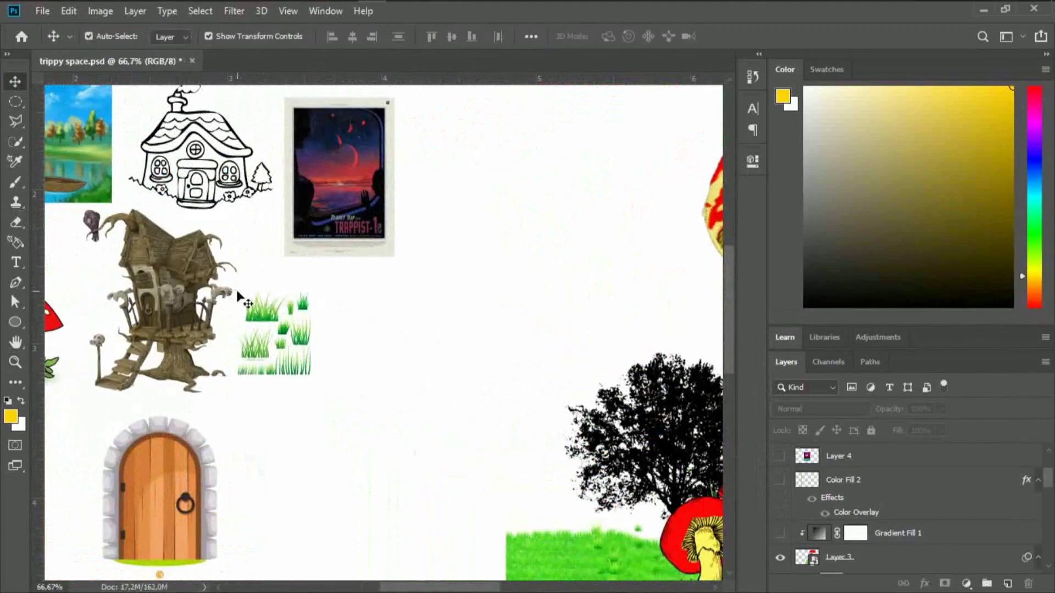
left_click(15, 362)
left_click(270, 343)
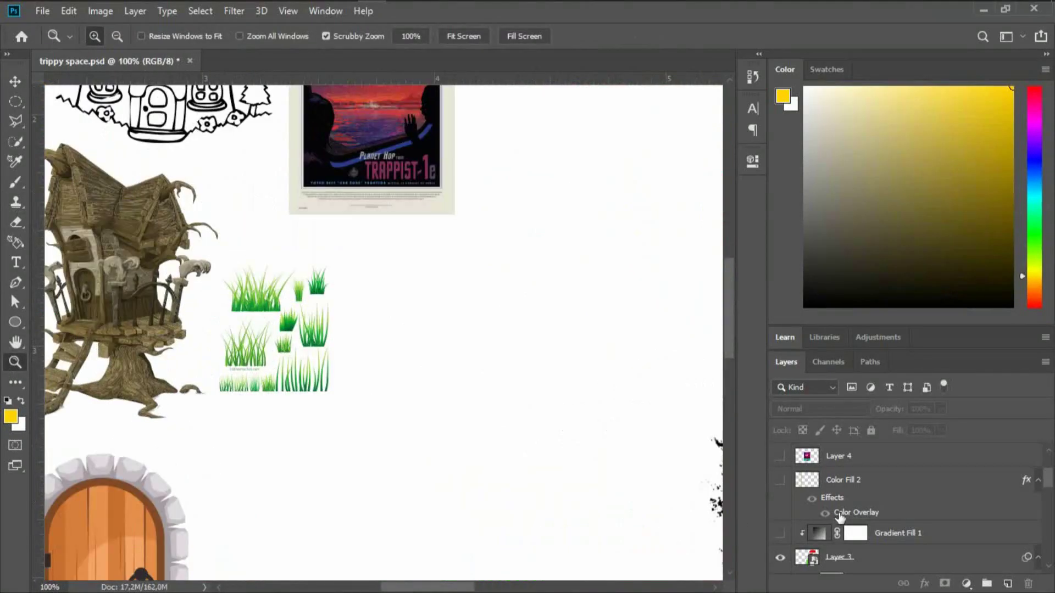
Rasterize the Grass-004 layer and convert it to a smart object.
key("v")
right_click(866, 552)
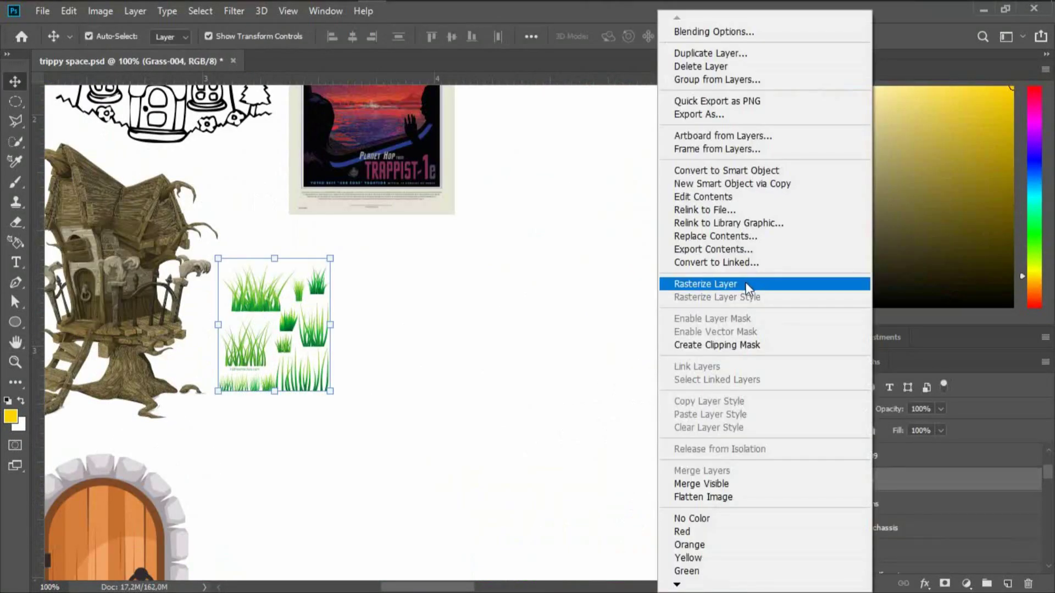
left_click(748, 285)
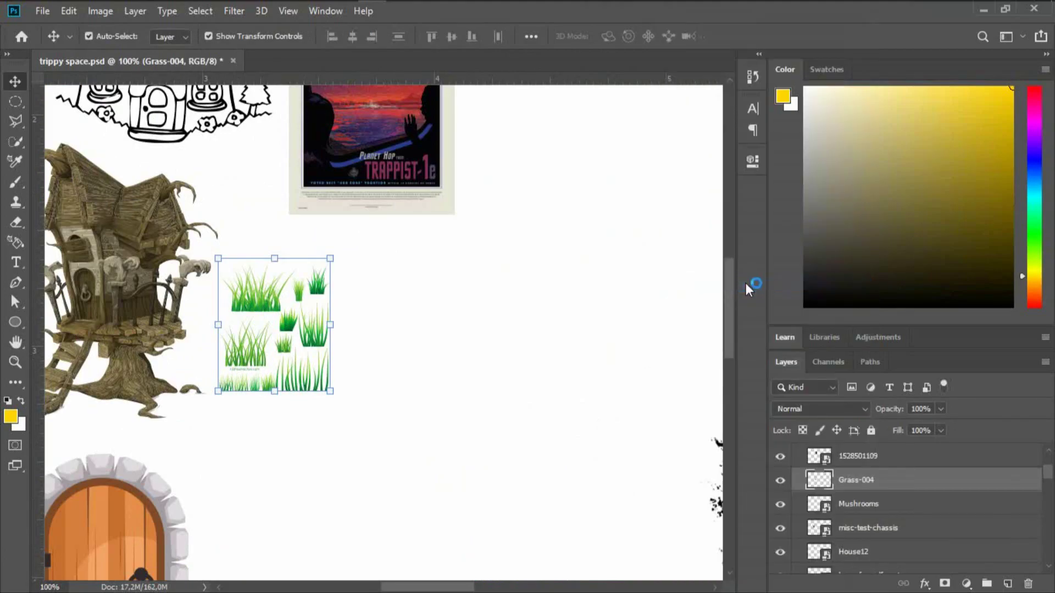
right_click(868, 471)
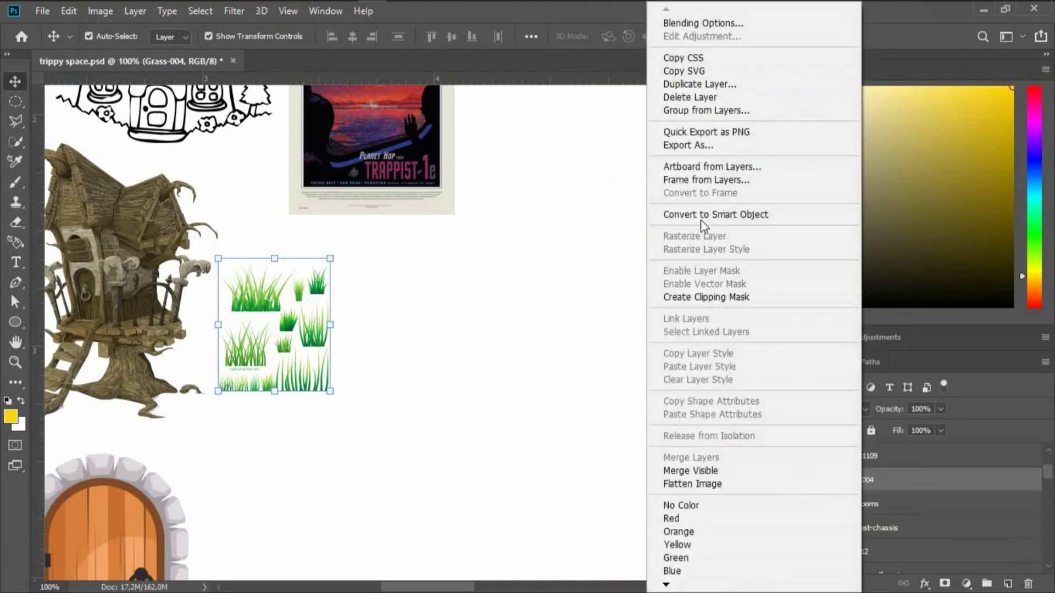
left_click(706, 215)
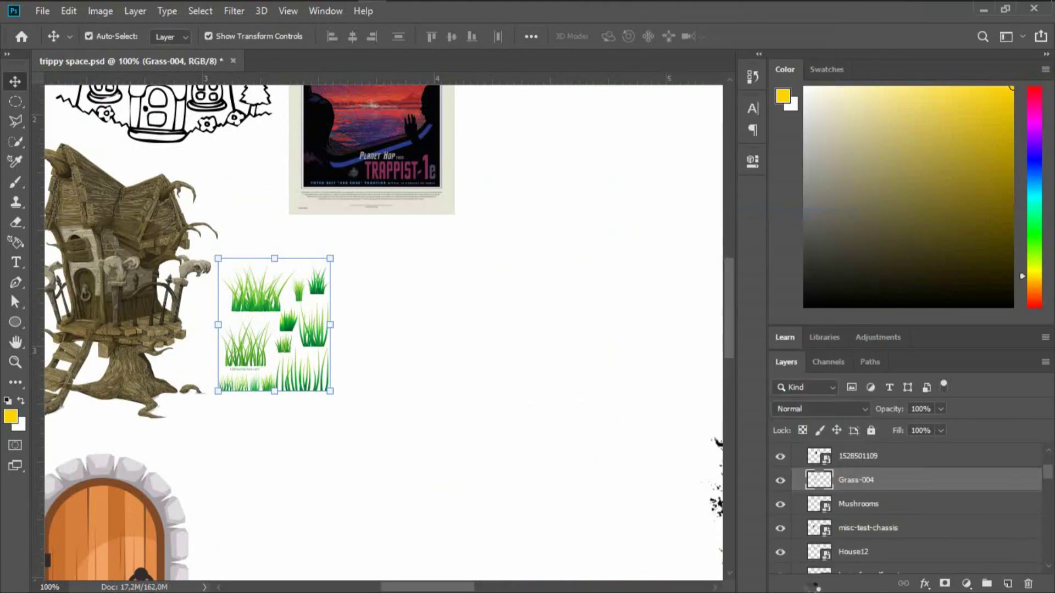
Open the Grass-004 smart object as Grass-004.psb and zoom in on the grass artwork.
double_click(820, 483)
key("z")
left_click_drag(273, 282, 353, 324)
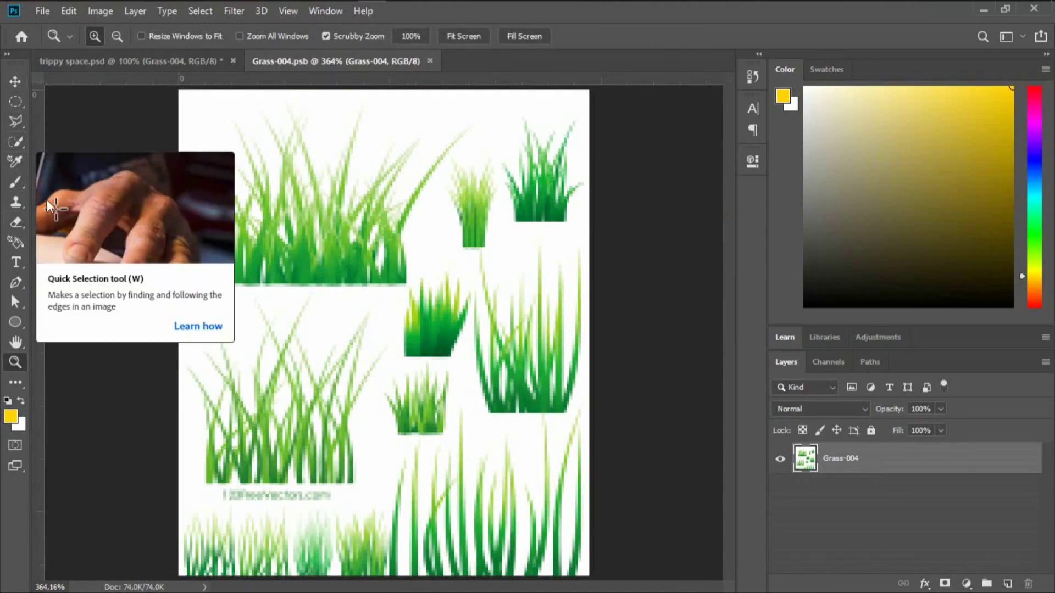
left_click(15, 223)
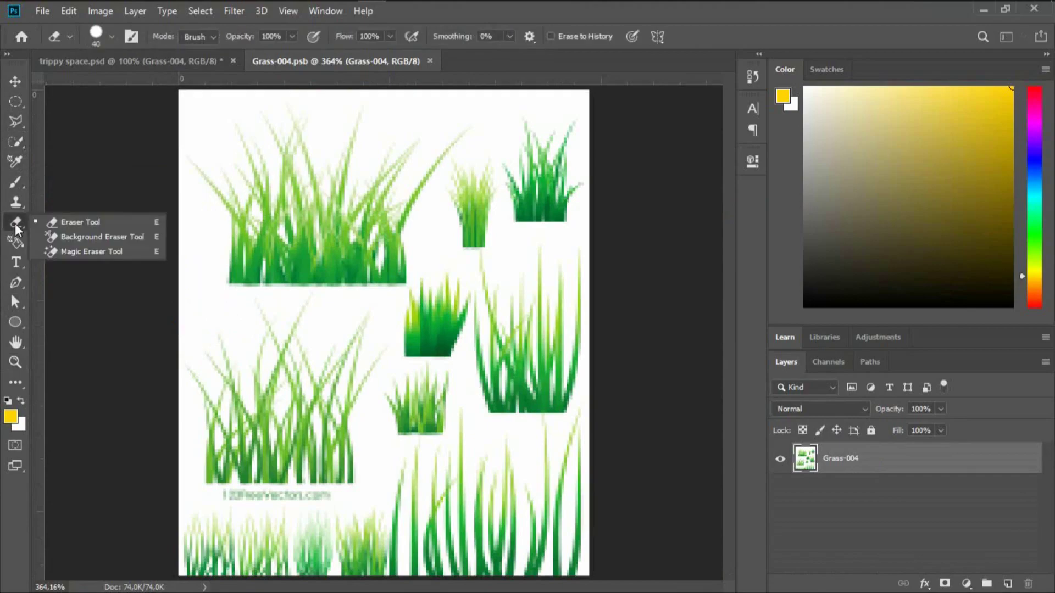
Erase the white background of Grass-004.psb with the Magic Eraser Tool.
left_click(72, 250)
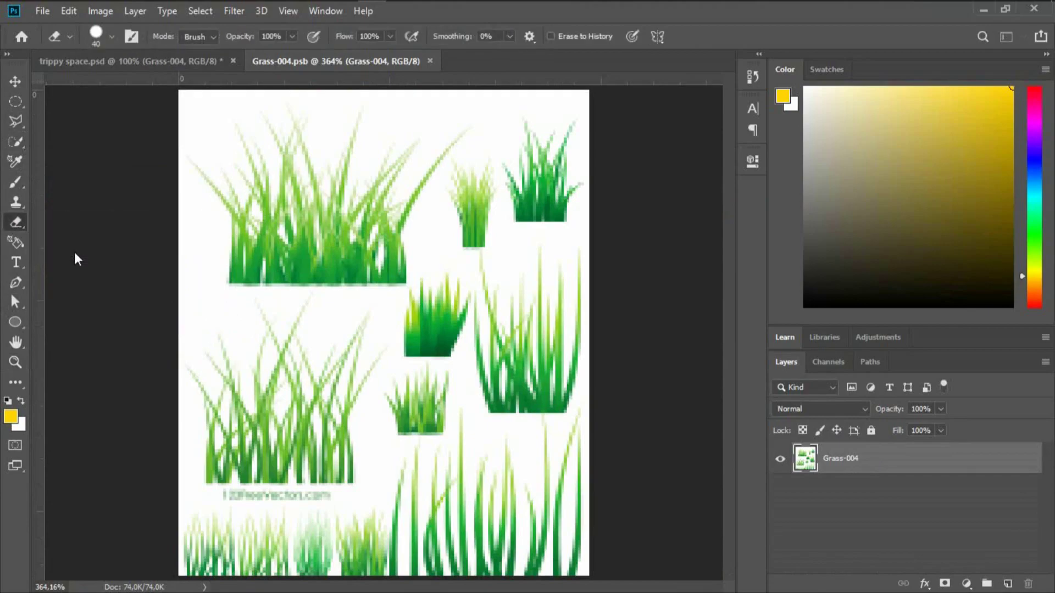
left_click(211, 282)
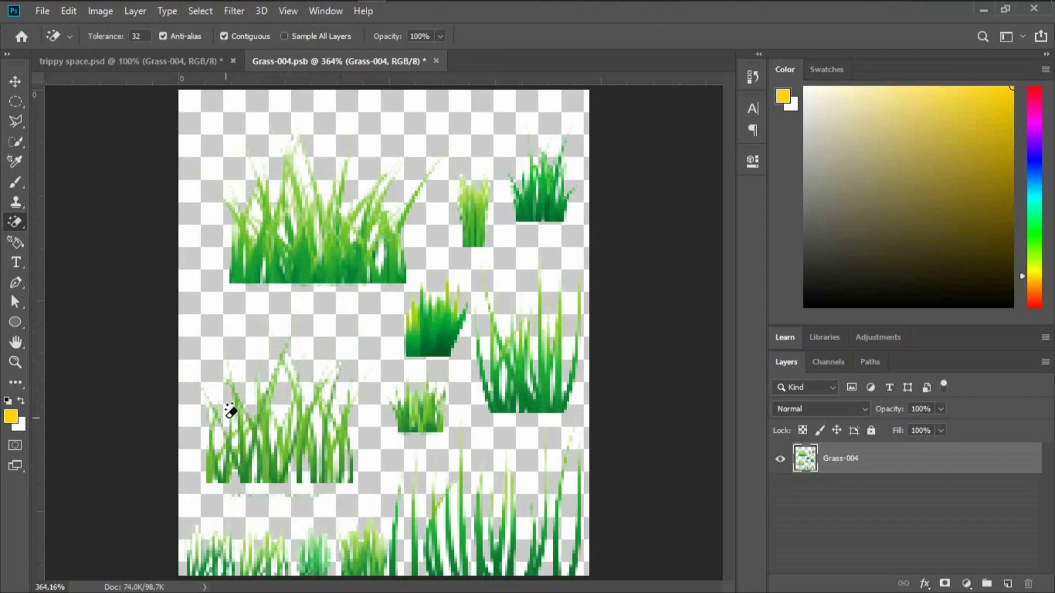
Outline the lower-left grass clump with a Polygonal Lasso selection.
left_click(14, 124)
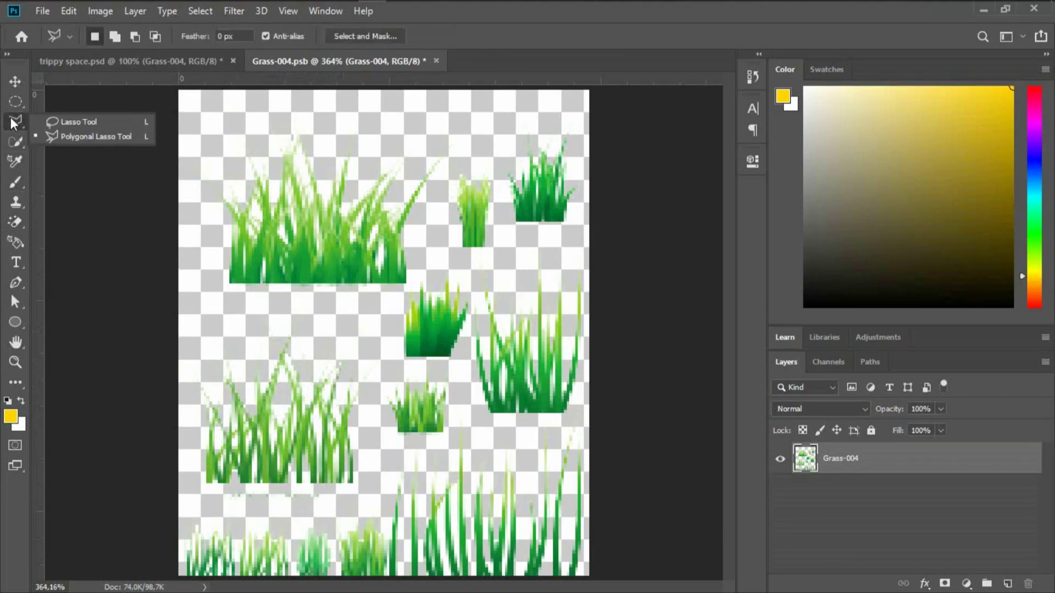
left_click(94, 134)
left_click(195, 346)
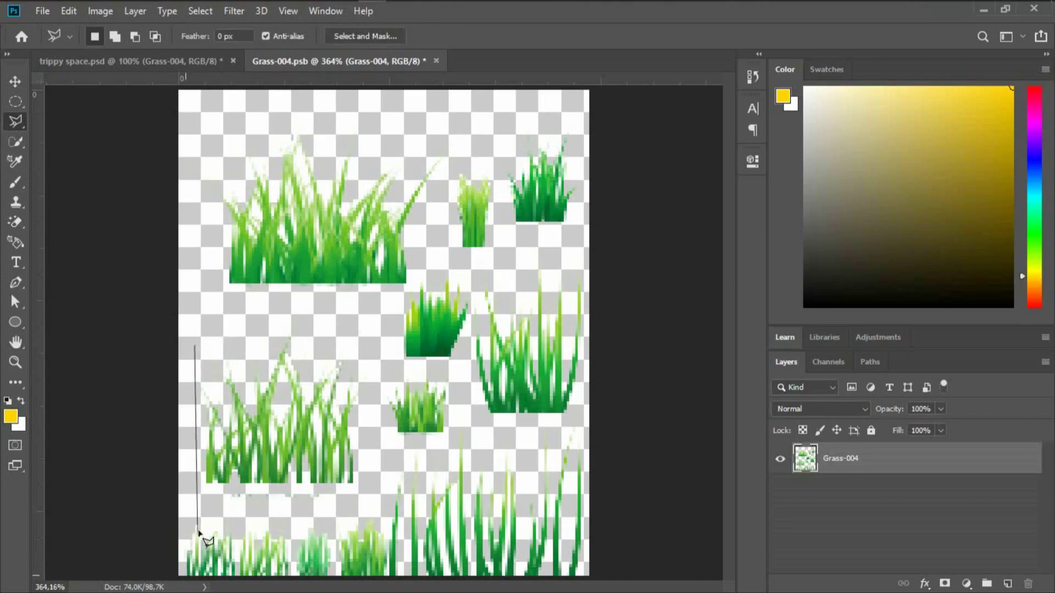
left_click(199, 511)
left_click(379, 501)
left_click(368, 335)
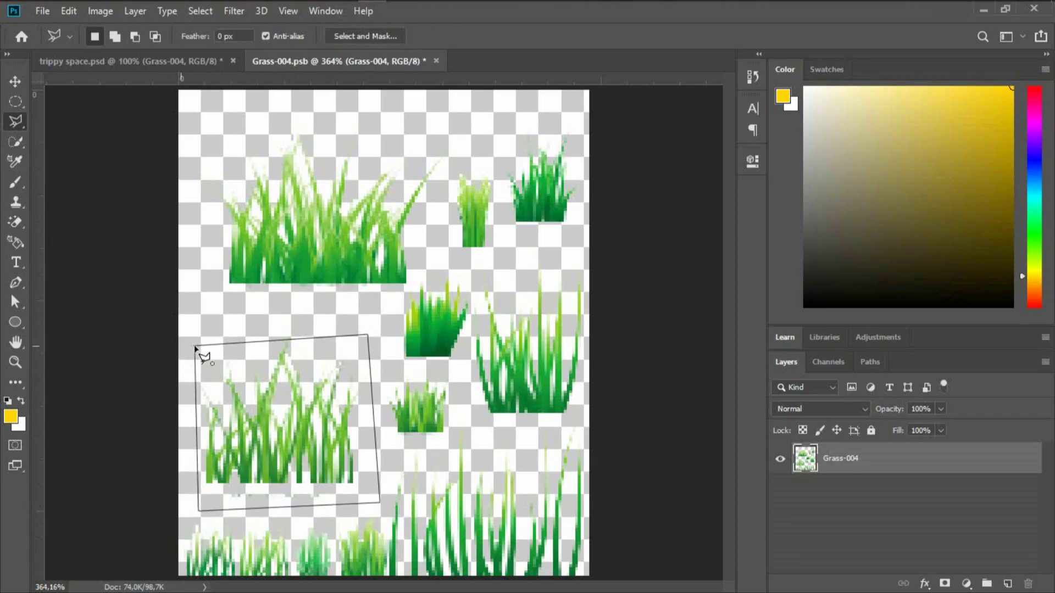
left_click(196, 348)
Cut the clump onto Layer 1, hide the original Grass-004 layer, and save Grass-004.psb.
right_click(243, 382)
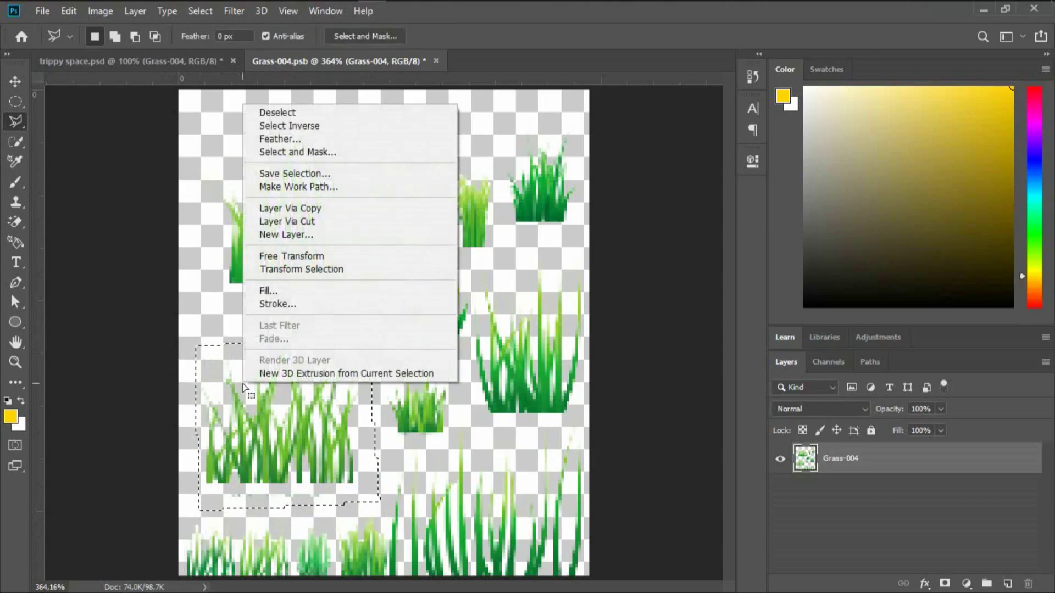
left_click(306, 222)
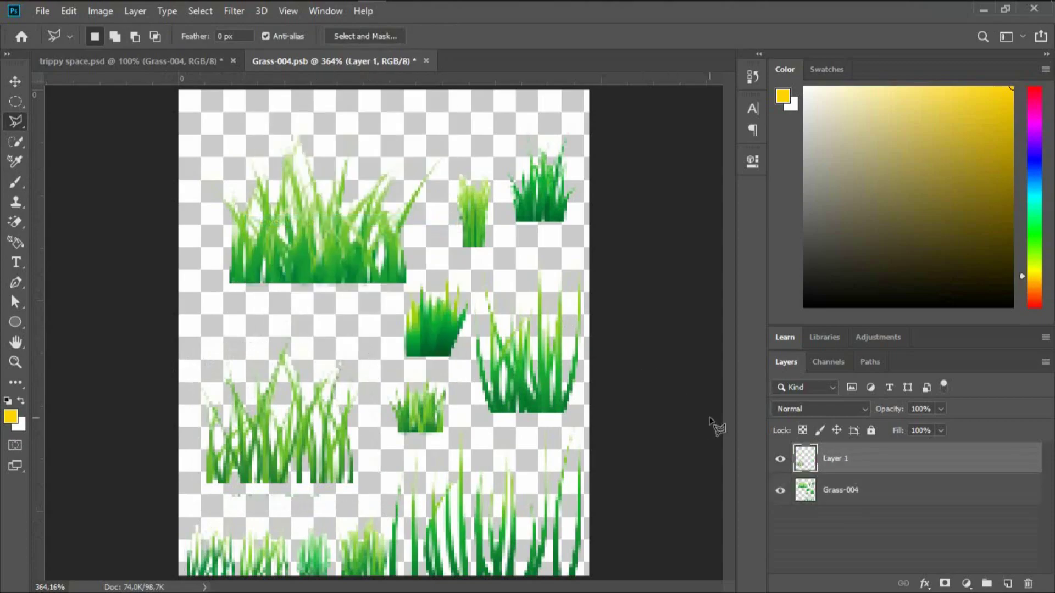
left_click(780, 499)
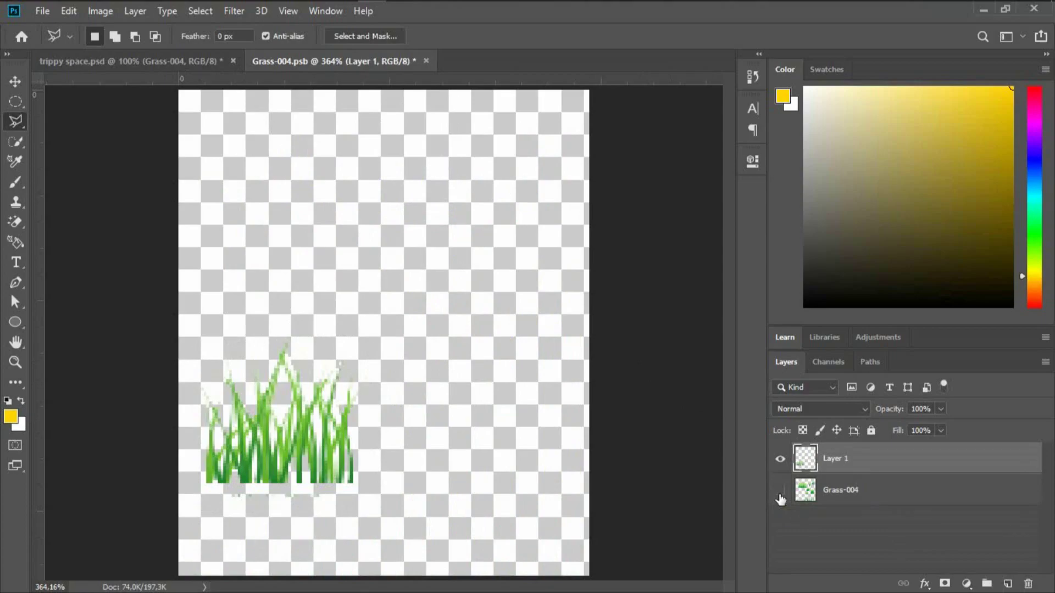
key("ctrl+s")
In trippy space.psd, clone-stamp a second small grass tuft just right of the grass clump.
left_click(130, 65)
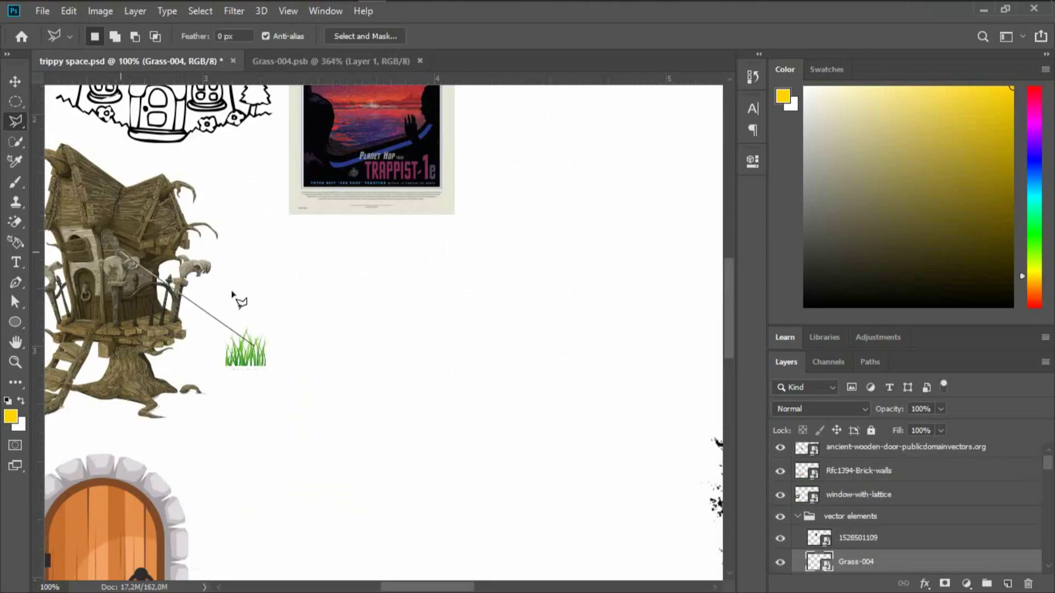
left_click(264, 324)
key("Escape")
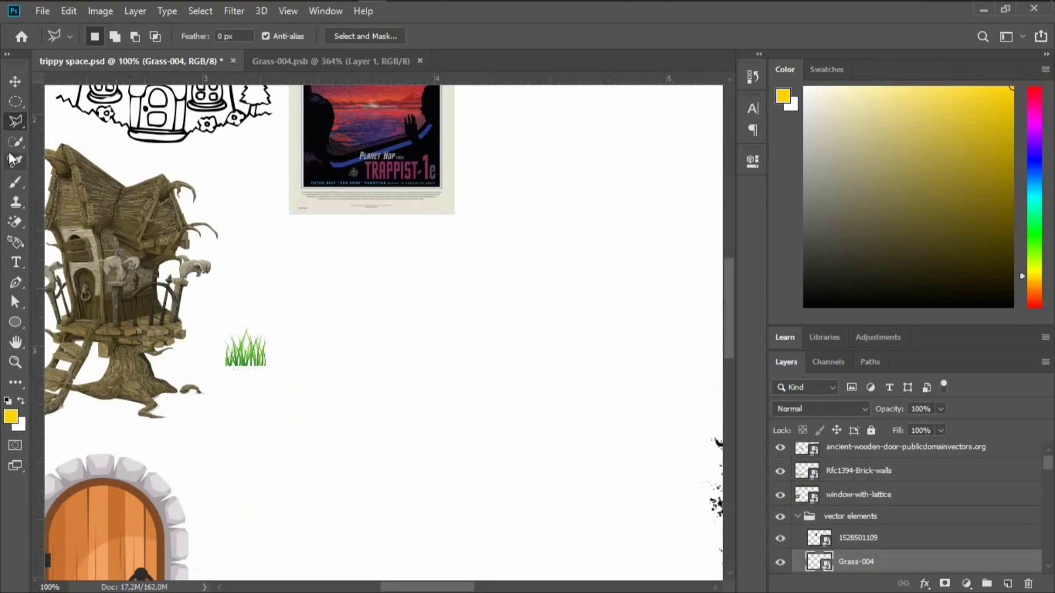
left_click(12, 205)
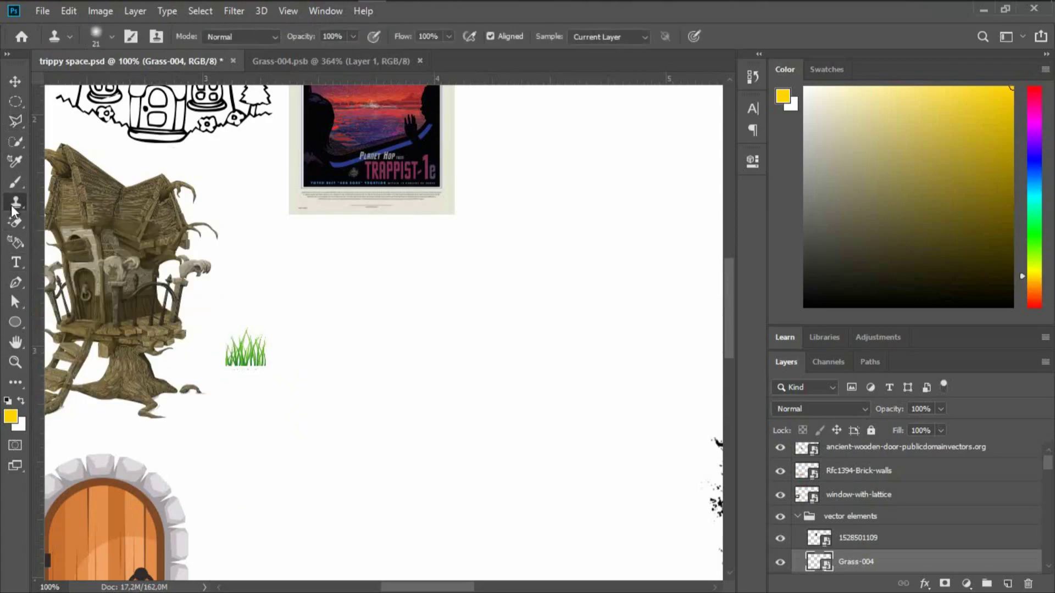
left_click(51, 201)
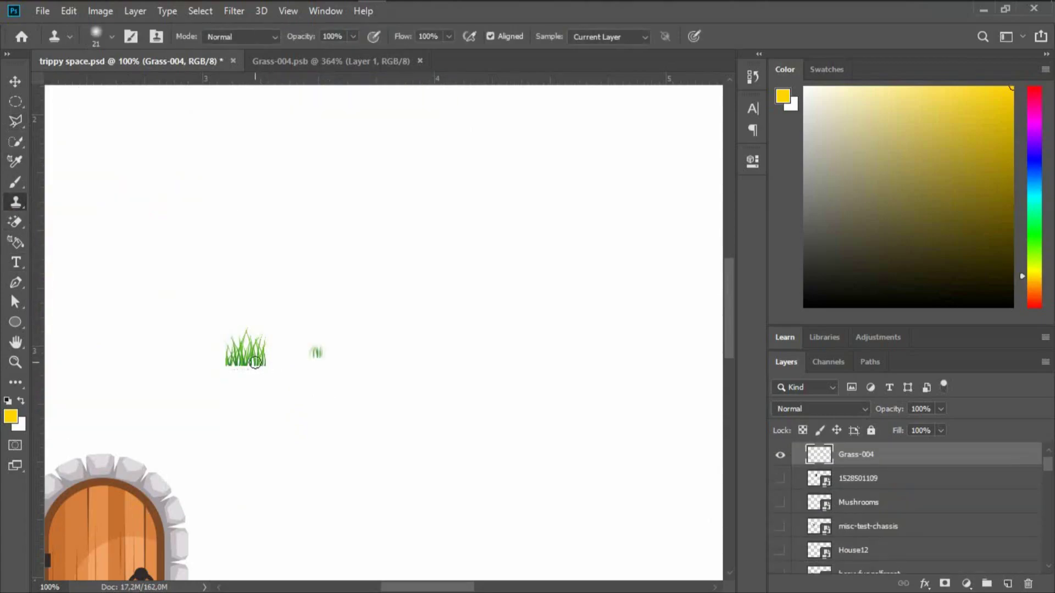
key("ctrl+z")
left_click(306, 356)
left_click_drag(318, 358, 309, 360)
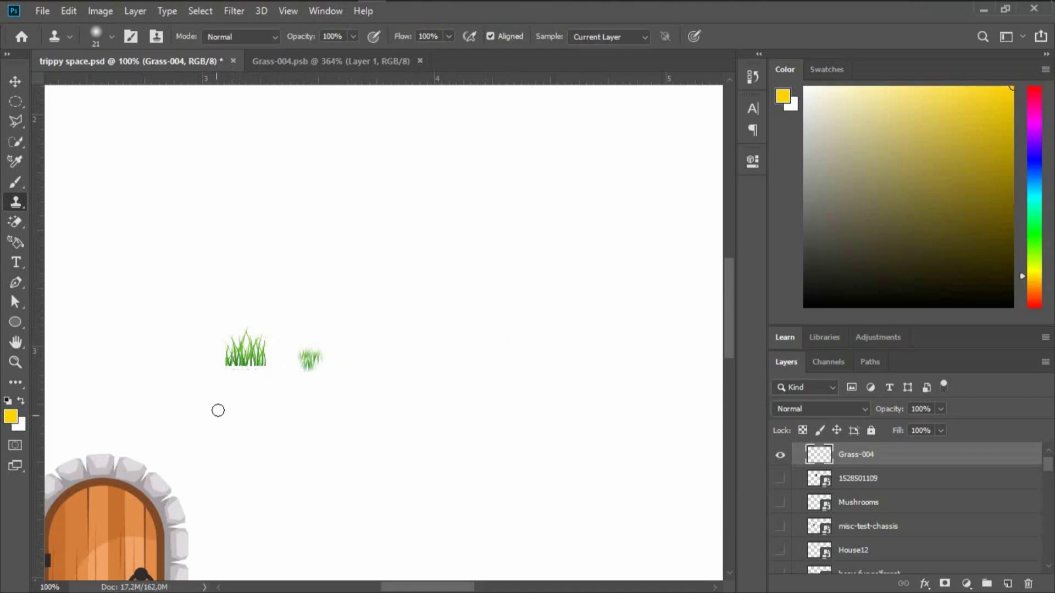
left_click(17, 83)
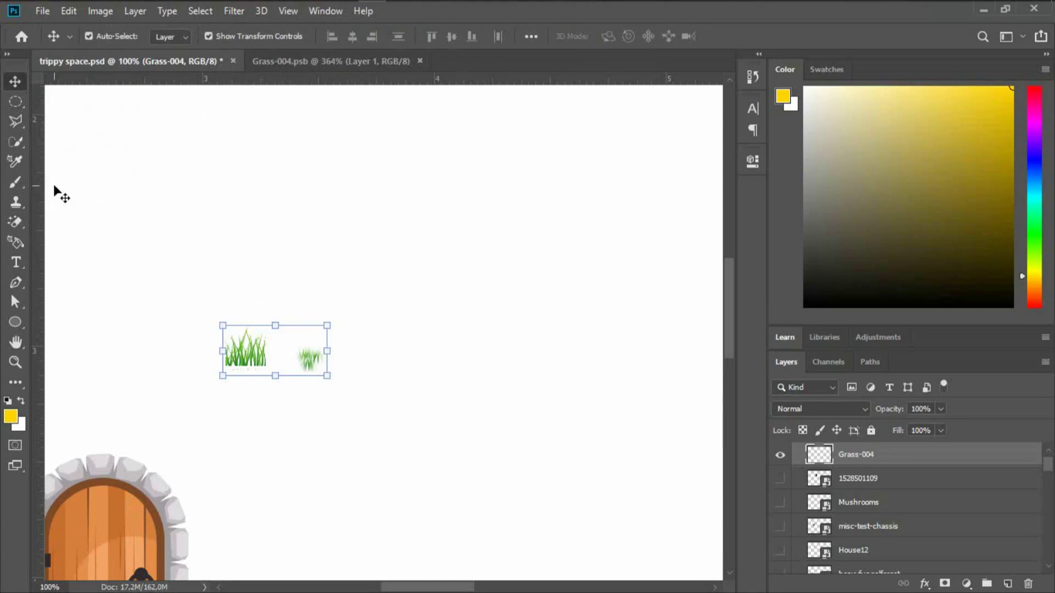
Outline the cloned grass tuft with the Polygonal Lasso and cut it onto its own layer.
left_click(14, 121)
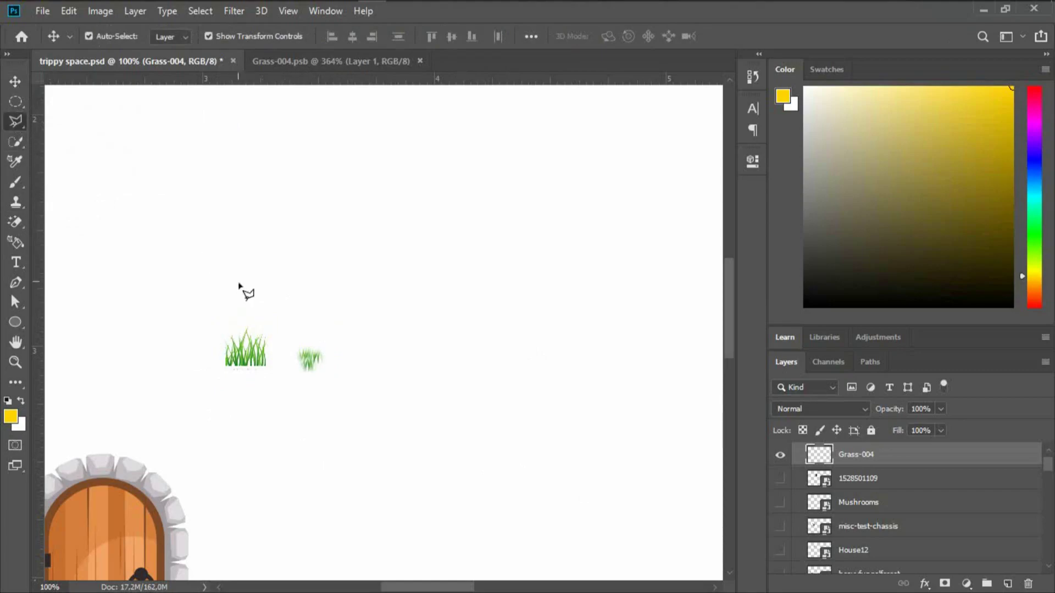
left_click(285, 324)
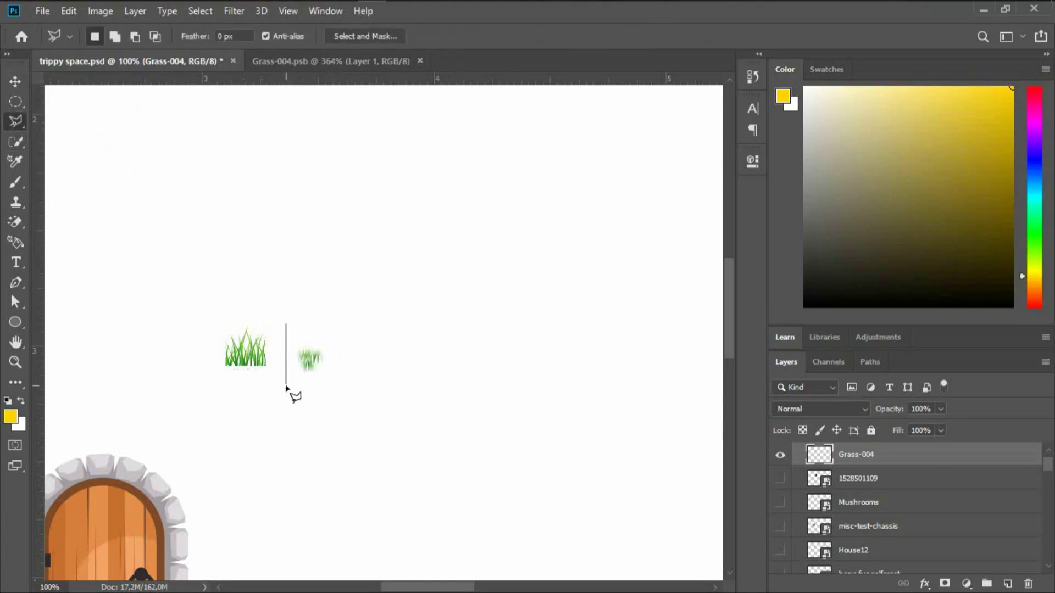
left_click(286, 385)
left_click(363, 379)
left_click(339, 303)
left_click(286, 324)
right_click(295, 350)
left_click(391, 177)
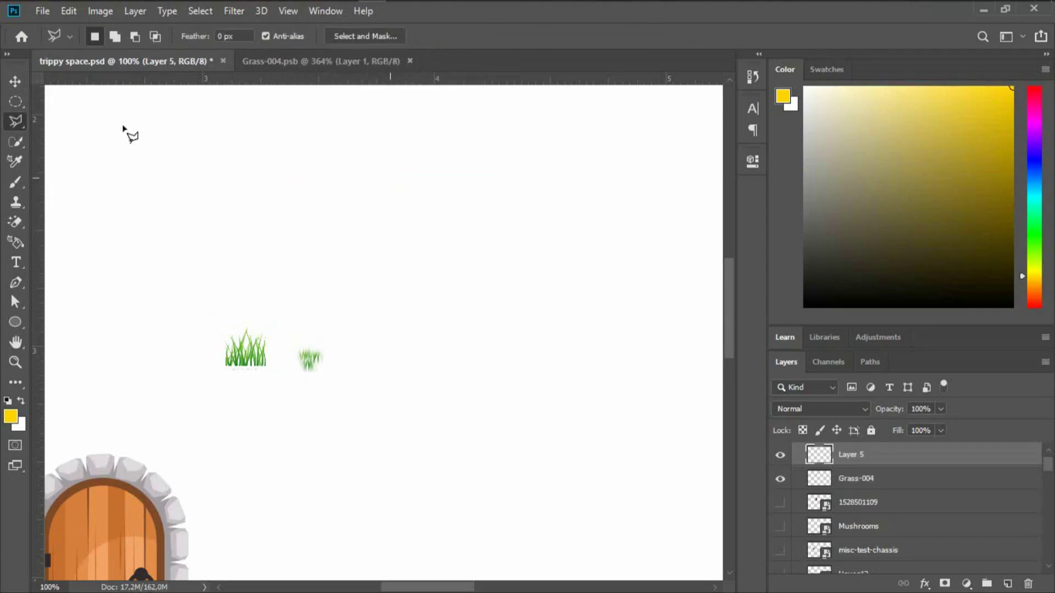
Shift the faded grass tuft right and slightly up with Free Transform, then commit.
left_click(4, 83)
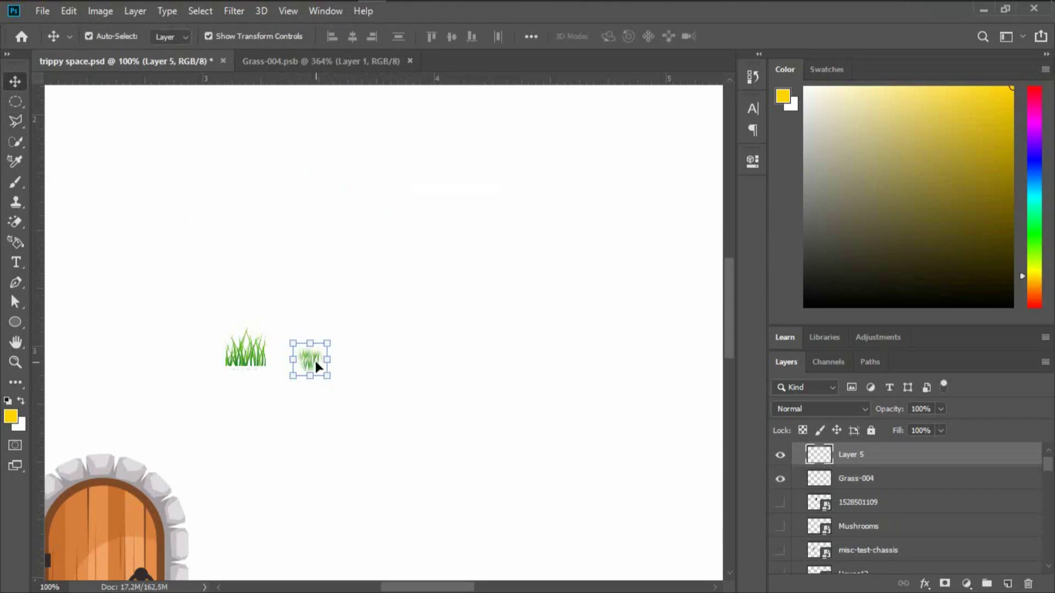
key("ctrl+t")
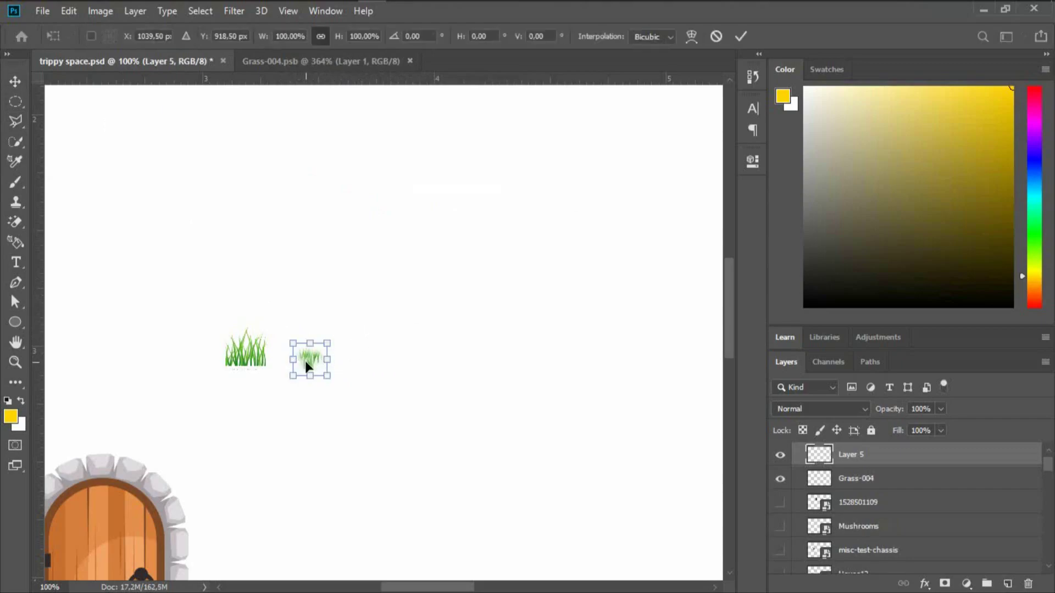
left_click_drag(307, 362, 393, 345)
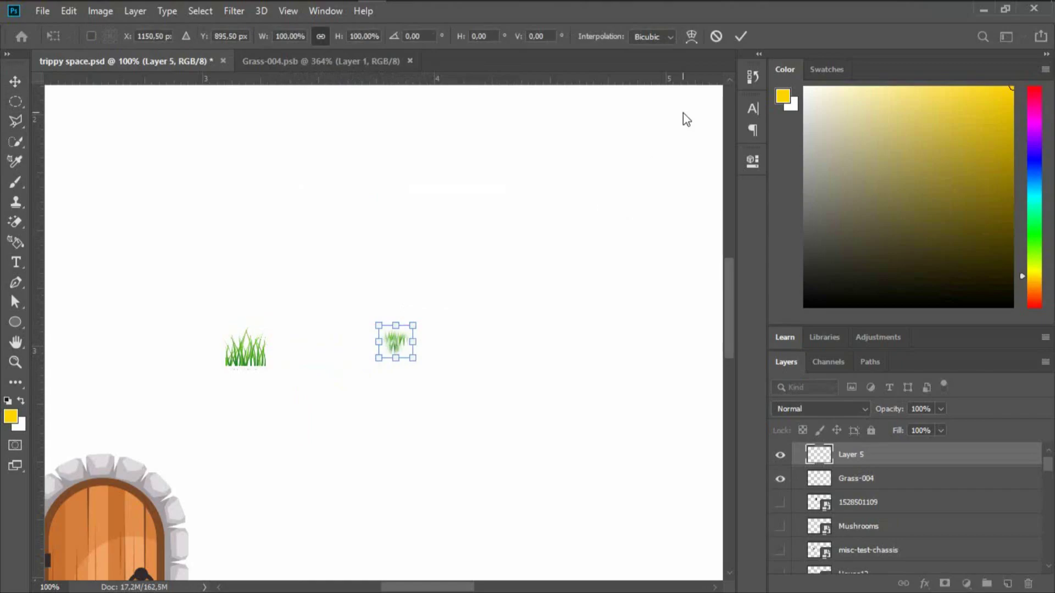
key("Escape")
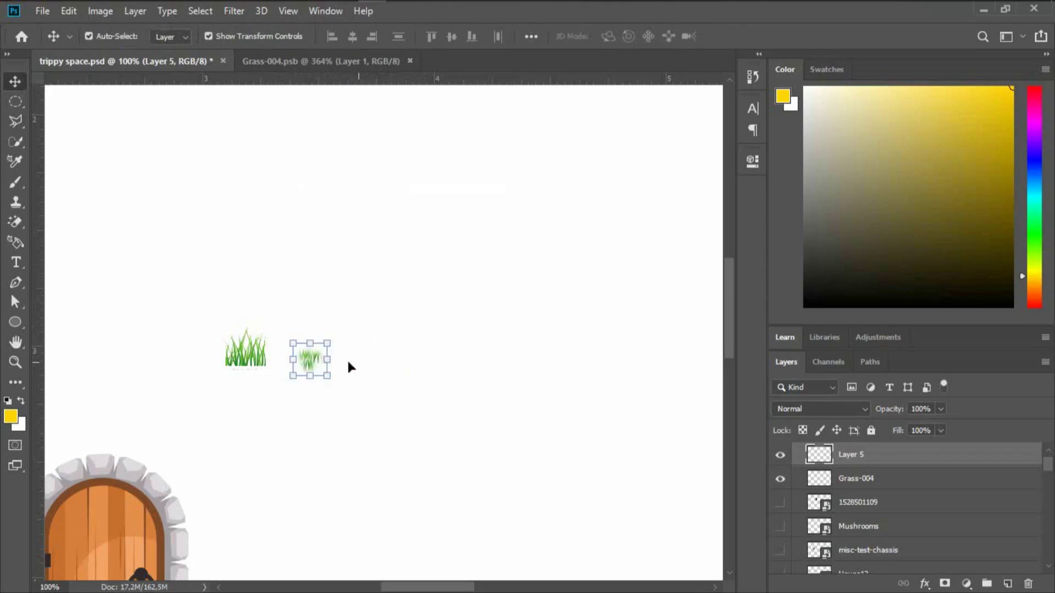
key("ctrl+t")
left_click_drag(306, 363, 392, 344)
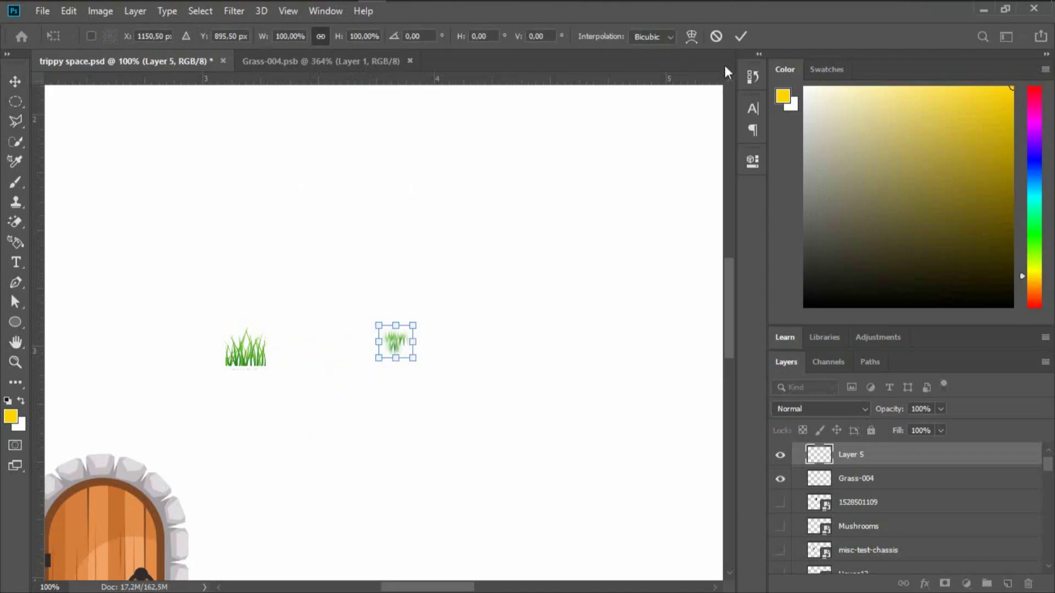
left_click(738, 40)
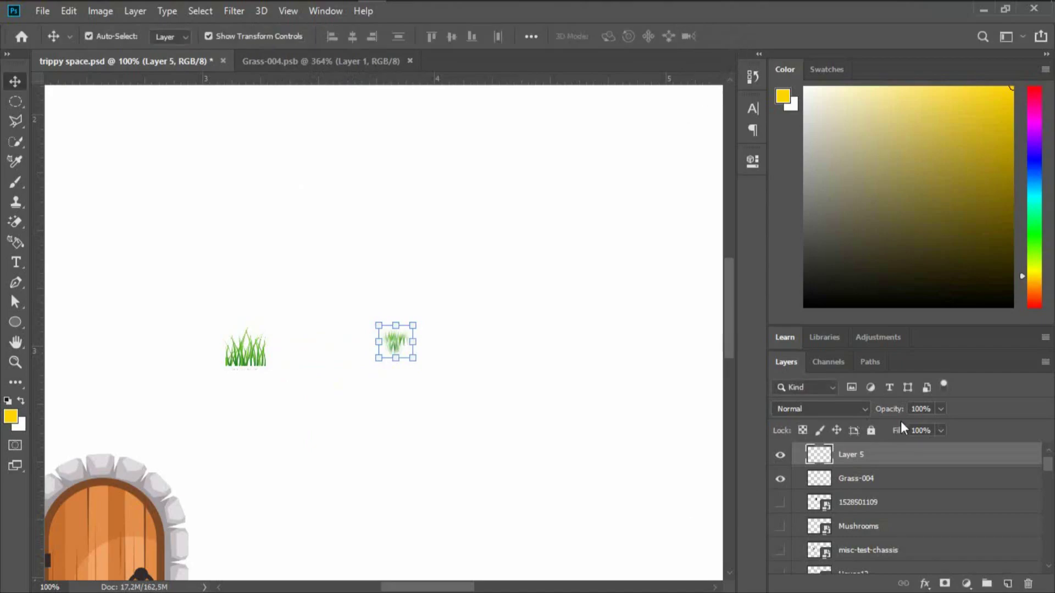
Duplicate the grass tuft layer and place the copy slightly further right.
left_click_drag(878, 464, 1005, 583)
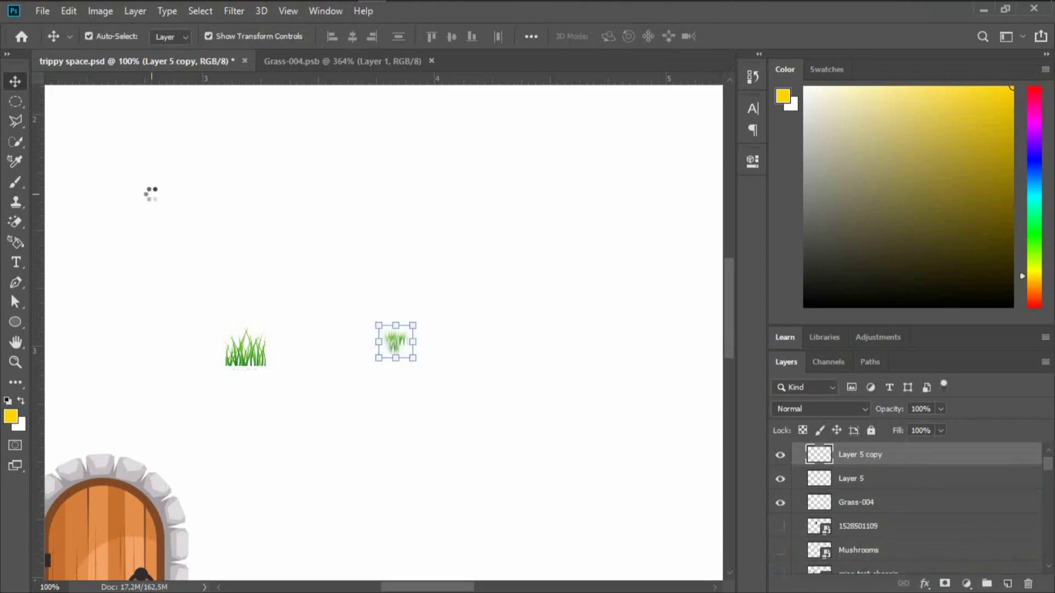
mouse_move(392, 344)
left_mouse_down()
mouse_move(418, 357)
mouse_move(406, 348)
left_mouse_up()
left_click_drag(406, 349, 407, 349)
Clear the selection and fit the whole canvas on screen.
left_click(554, 247)
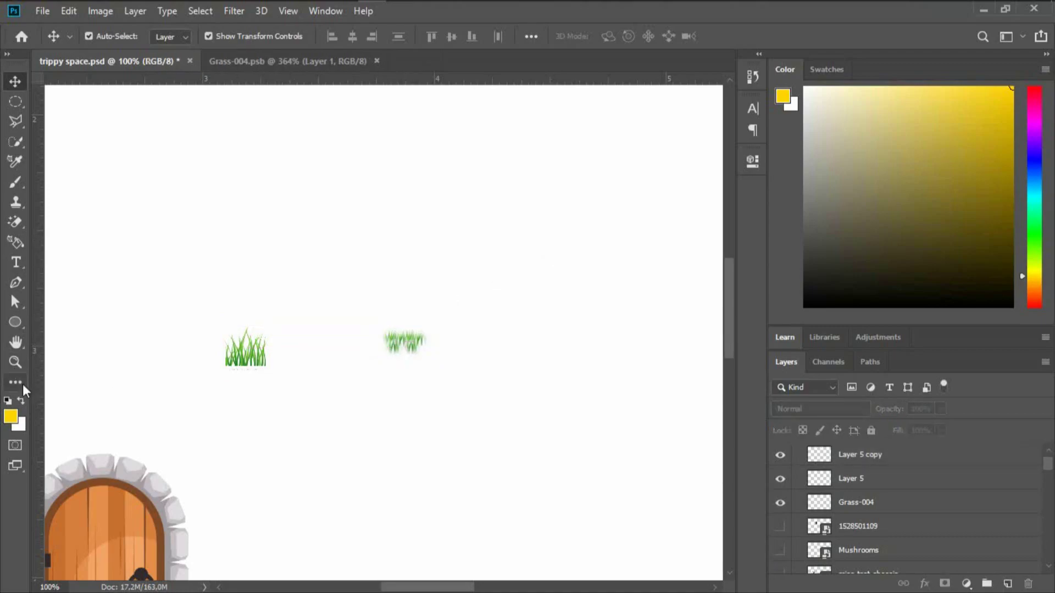
left_click(16, 362)
right_click(138, 350)
left_click(155, 356)
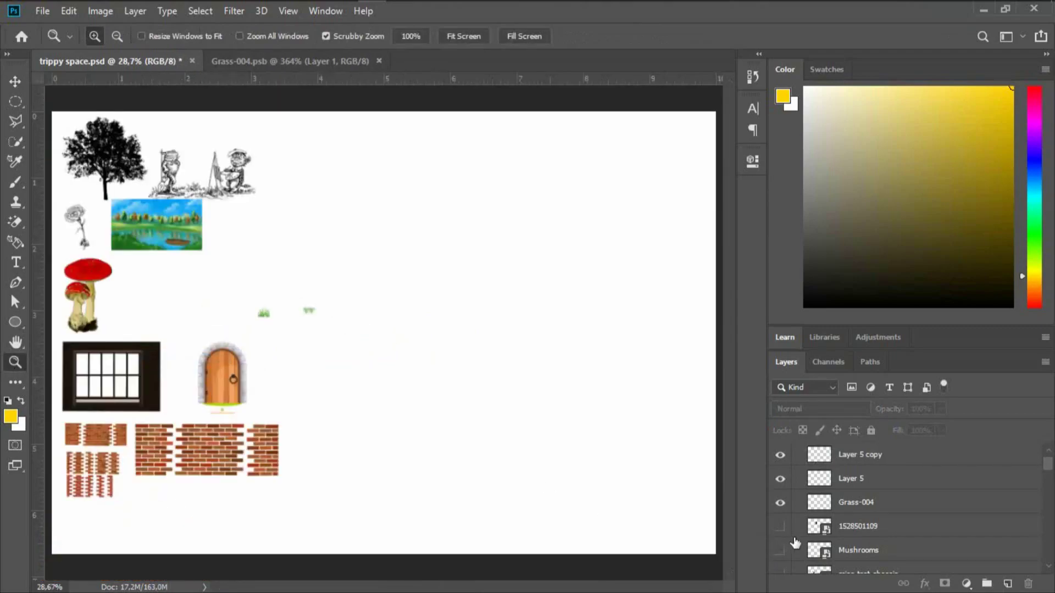
Make the Mushrooms, heavyfungalforest, House12 and neighbouring layers visible.
left_click_drag(781, 557, 780, 577)
left_click_drag(1049, 474, 1050, 485)
left_click_drag(782, 491, 781, 473)
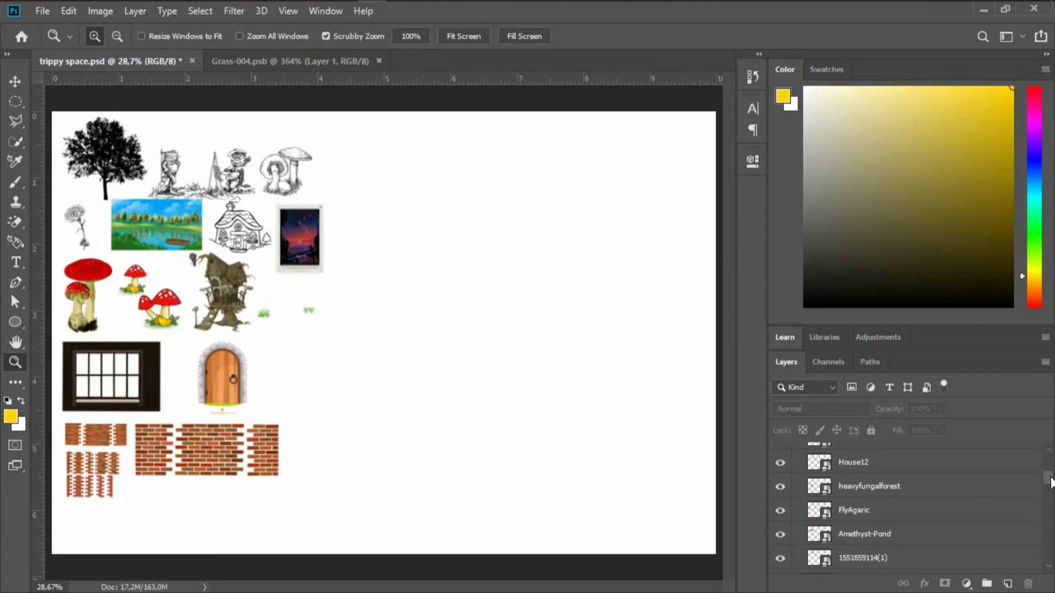
left_click_drag(1051, 482, 1051, 508)
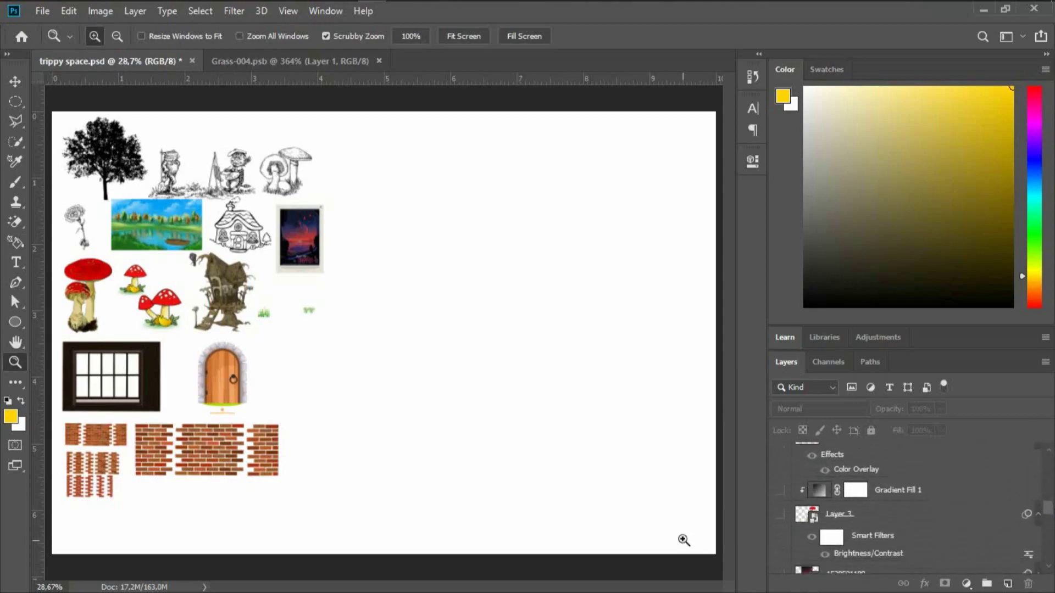
Show Layer 3's mushroom-house scene, zoom in on the pond, then fit to screen.
left_click(780, 515)
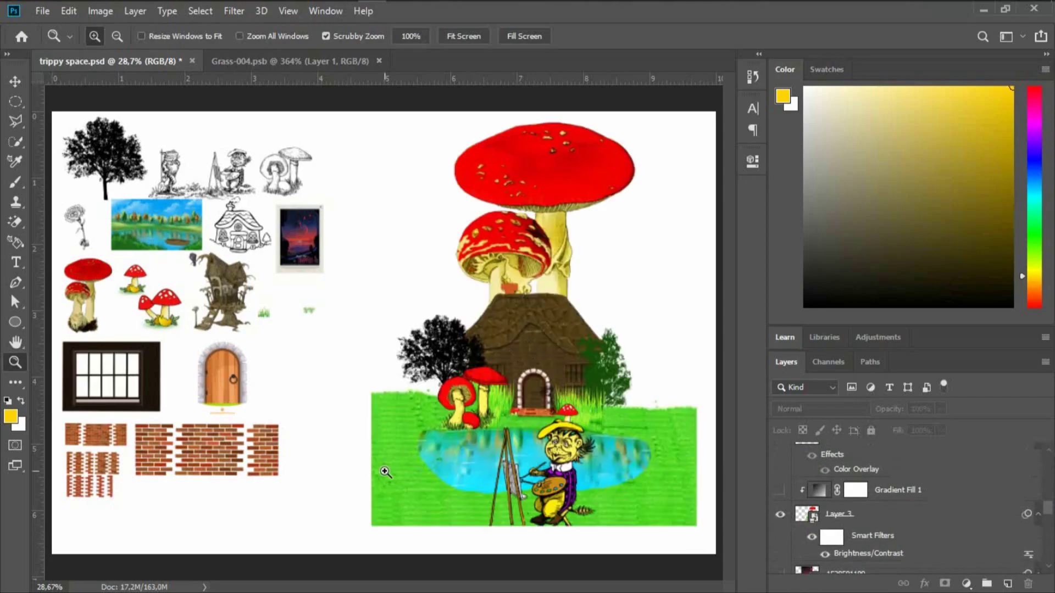
left_click(405, 440)
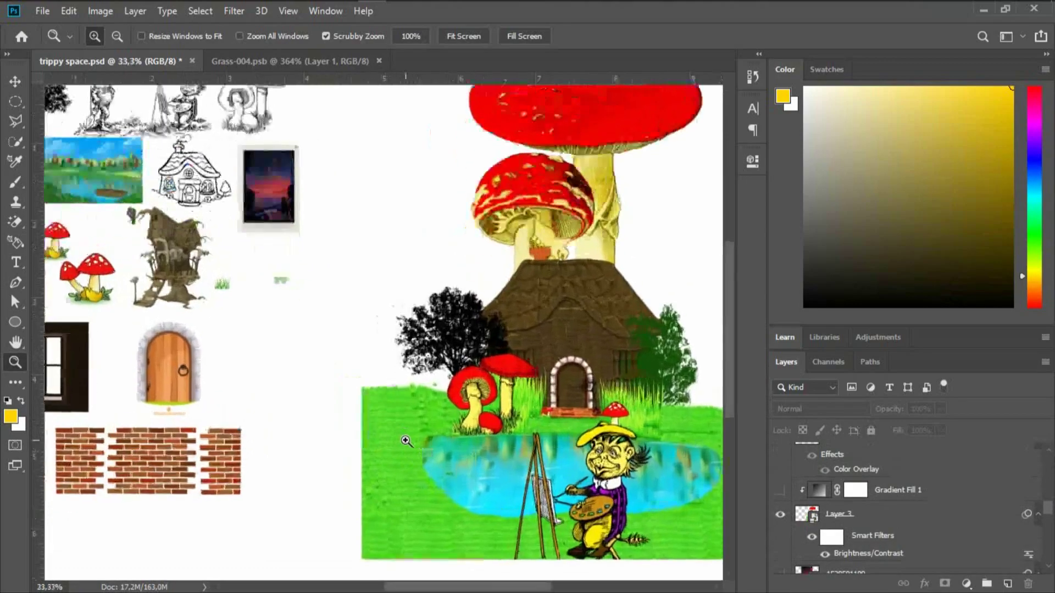
left_click(405, 440)
left_click(405, 438)
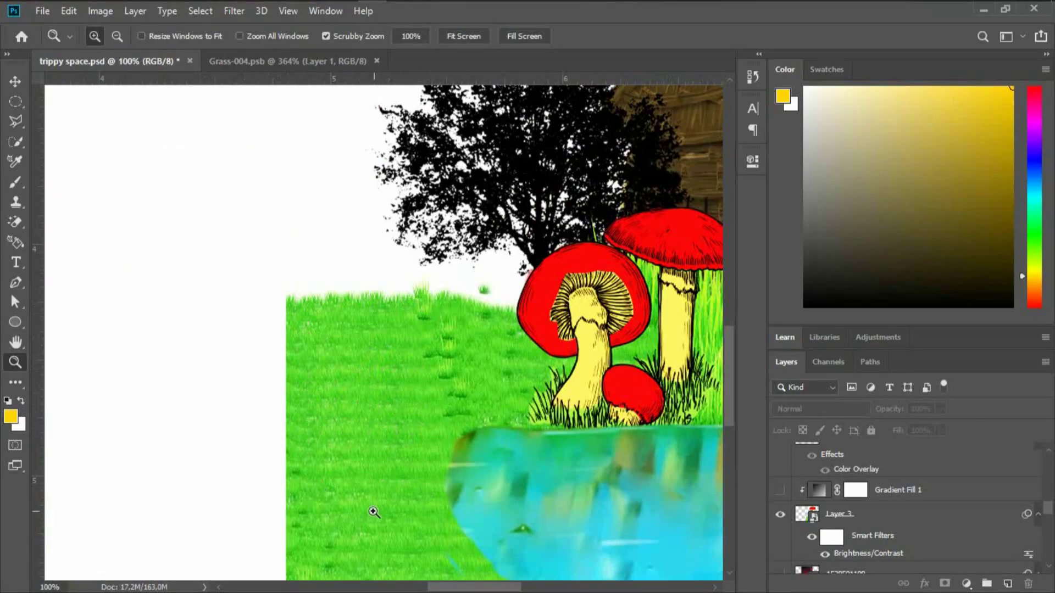
right_click(373, 474)
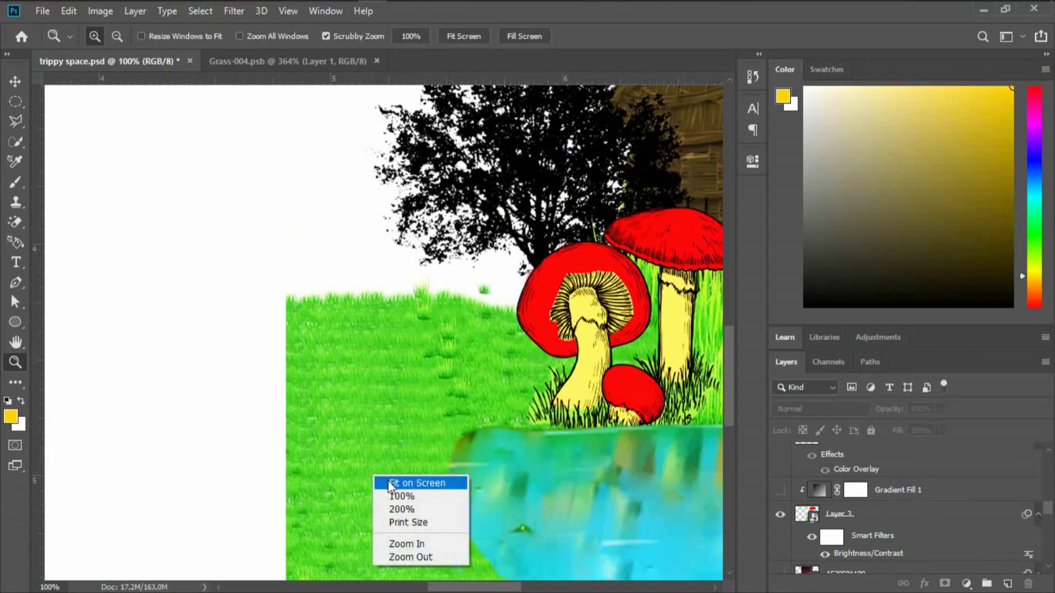
left_click(386, 482)
Zoom in on the red mushrooms and cottage, then fit the canvas on screen again.
left_click(635, 418)
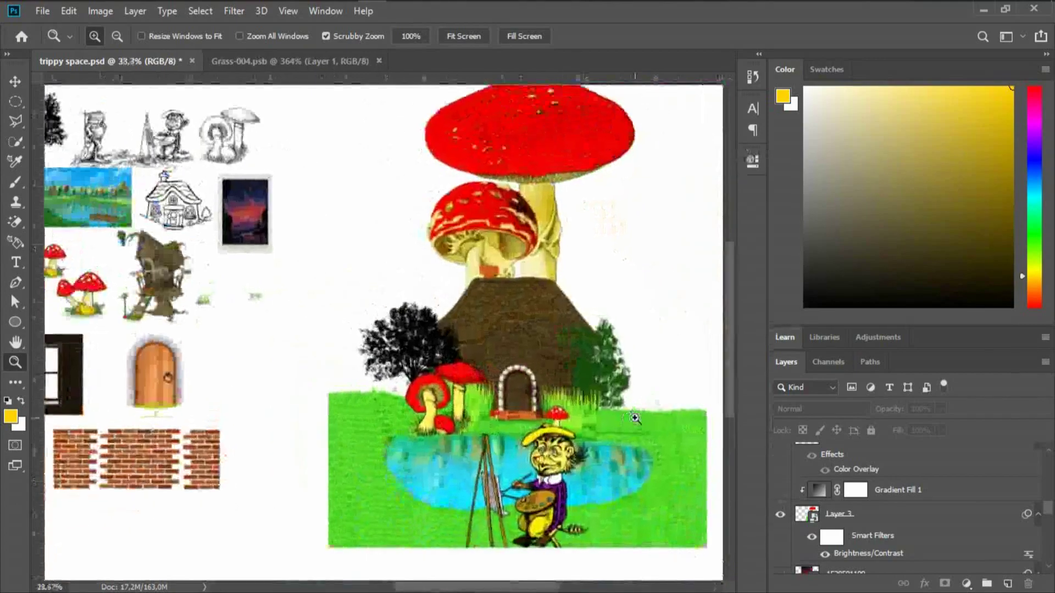
left_click(671, 436)
left_click(394, 351)
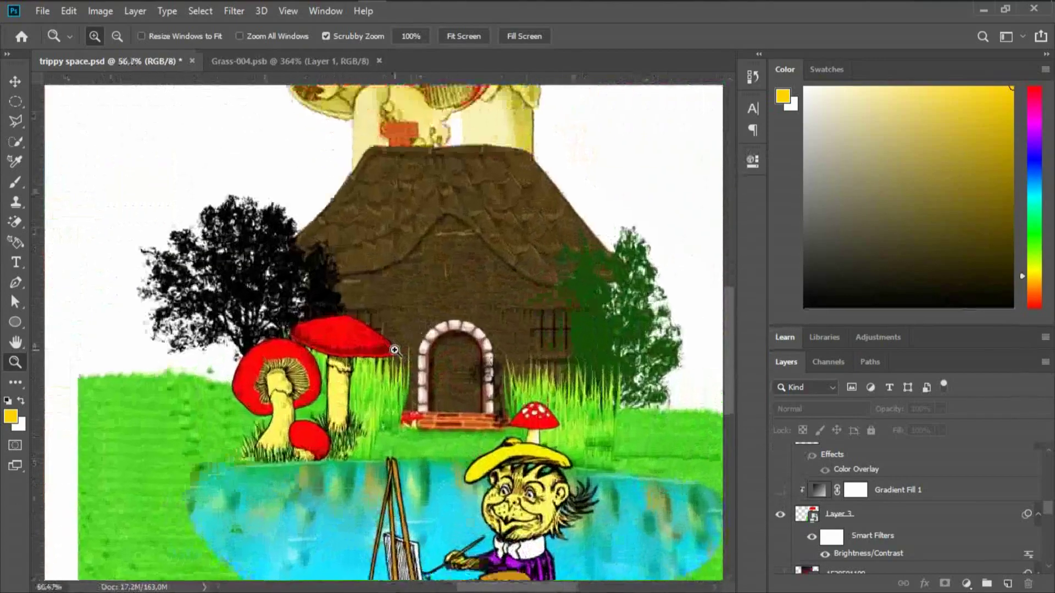
left_click(394, 350)
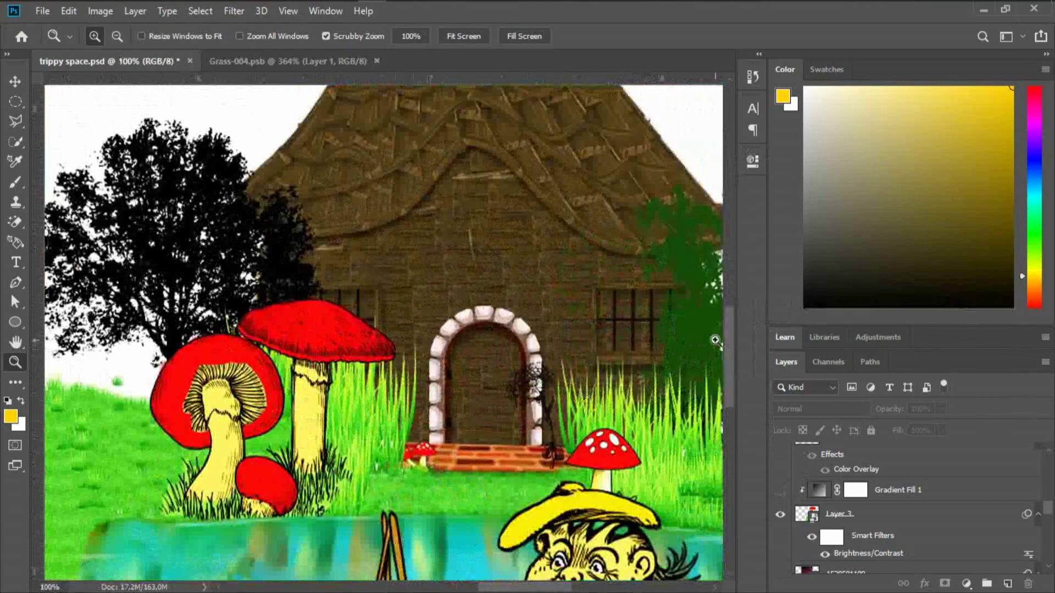
scroll(733, 354, "up", 2)
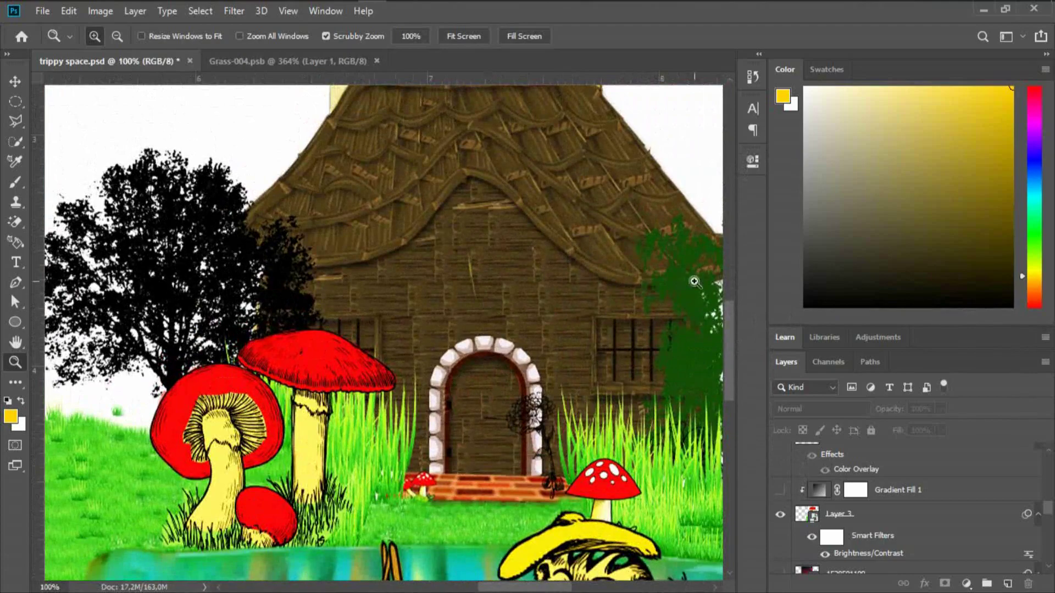
mouse_move(731, 309)
left_mouse_down()
mouse_move(732, 283)
mouse_move(733, 297)
left_mouse_up()
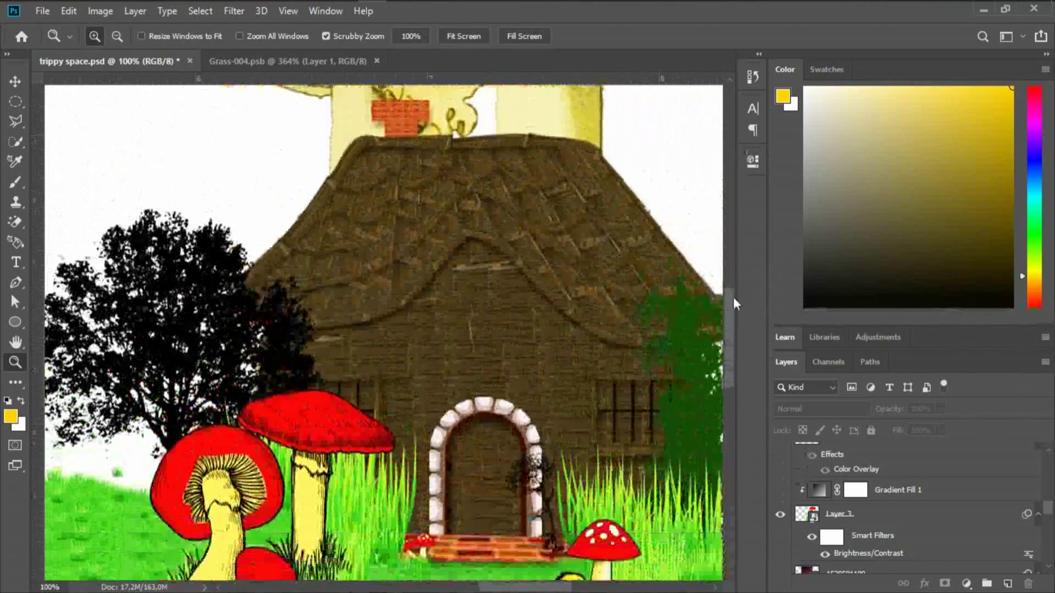
right_click(438, 279)
left_click(460, 288)
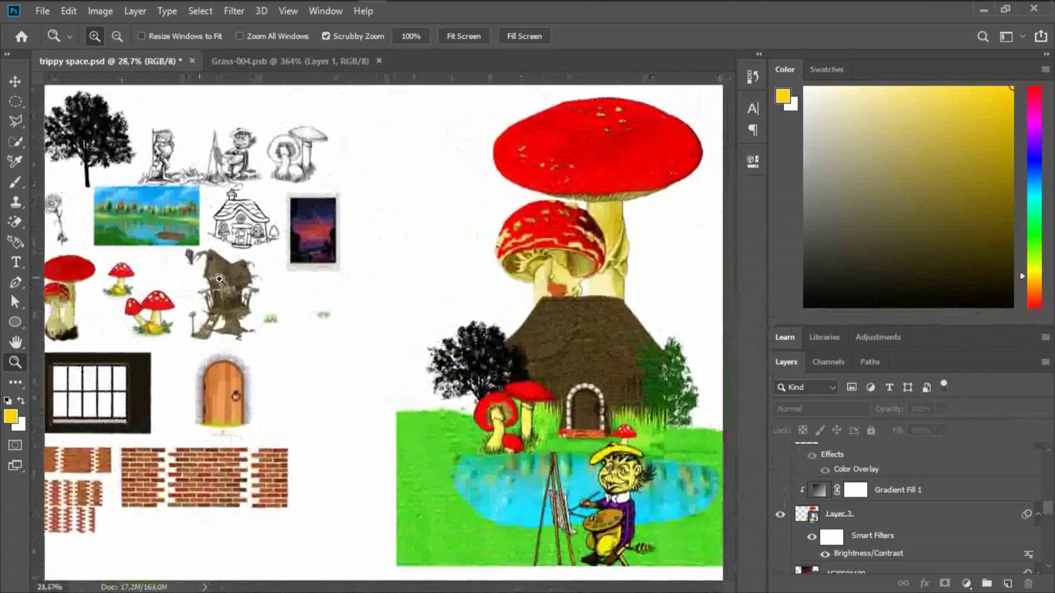
Select the treehouse's misc-test-chassis layer and rasterize it.
left_click(219, 279)
left_click(14, 82)
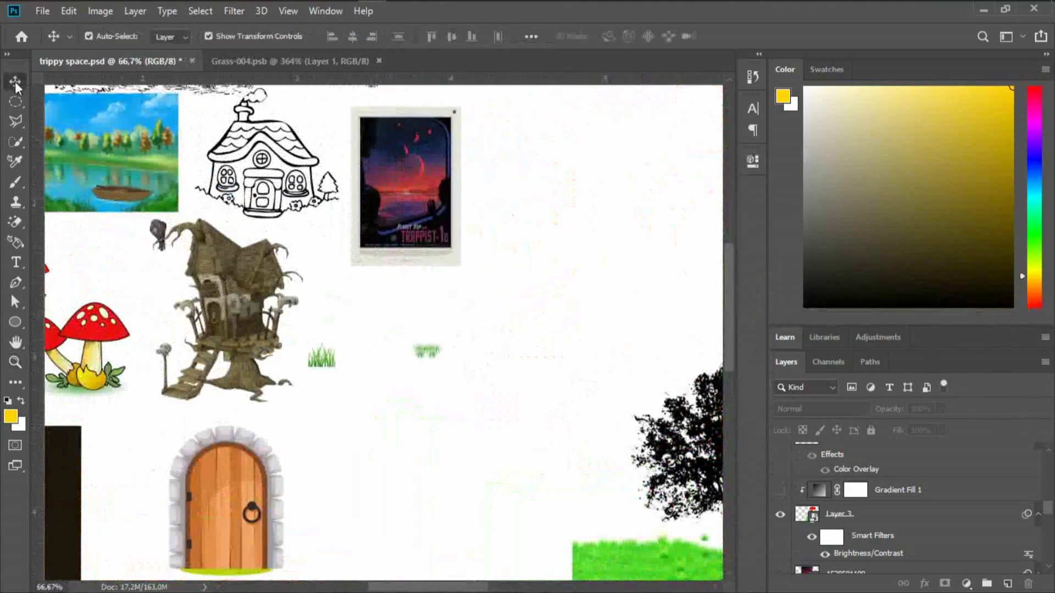
left_click(246, 256)
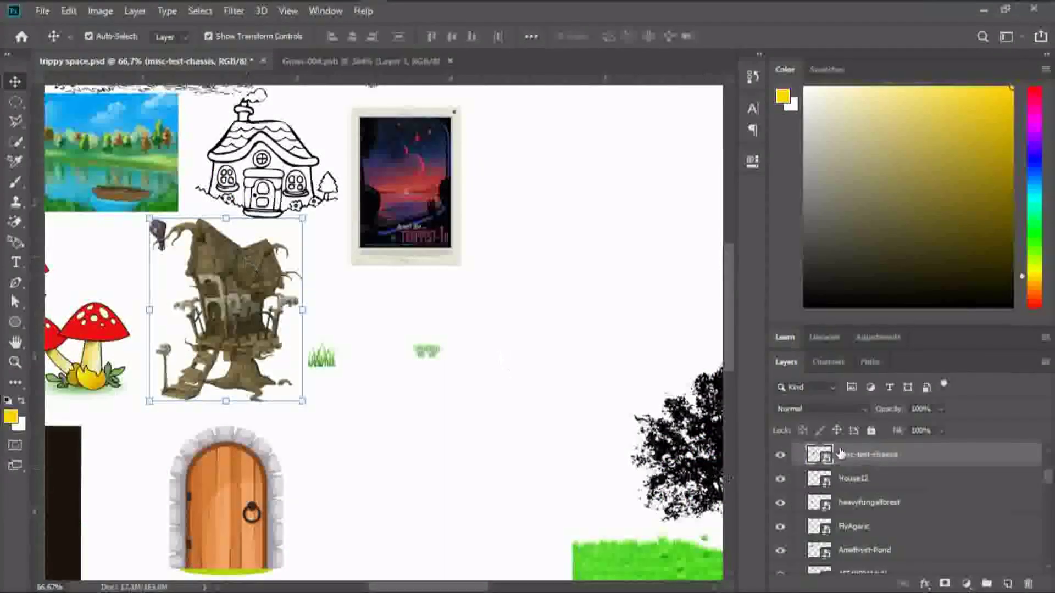
right_click(863, 456)
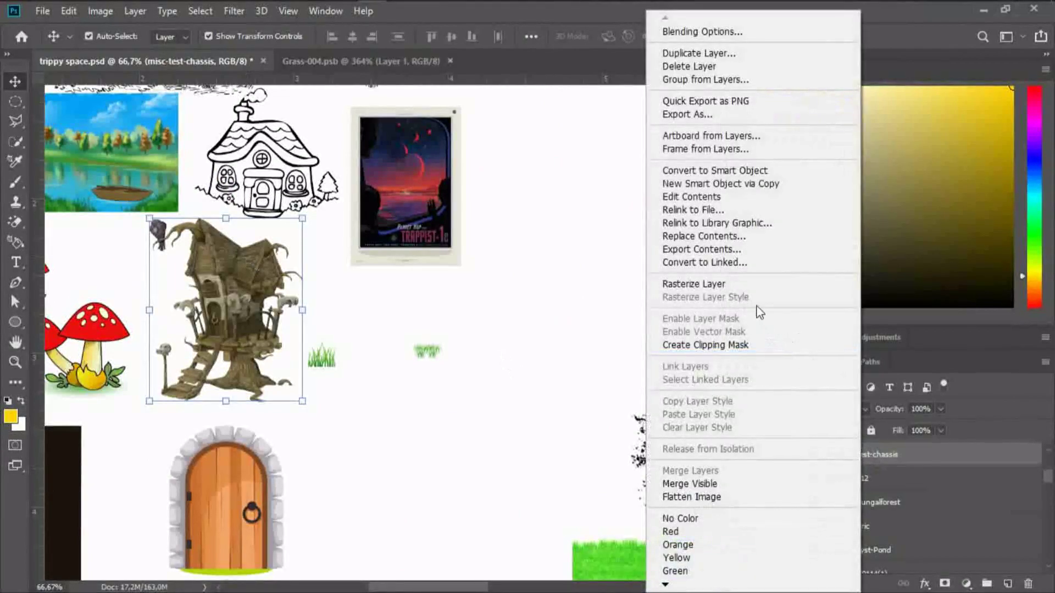
left_click(748, 284)
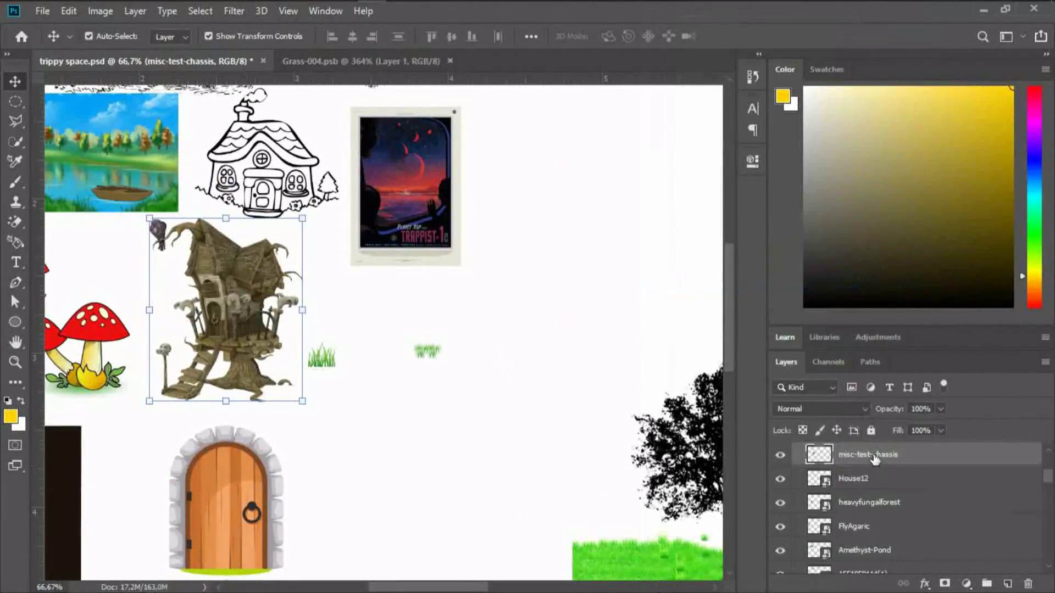
Convert the misc-test-chassis layer back into a smart object.
right_click(877, 459)
right_click(865, 456)
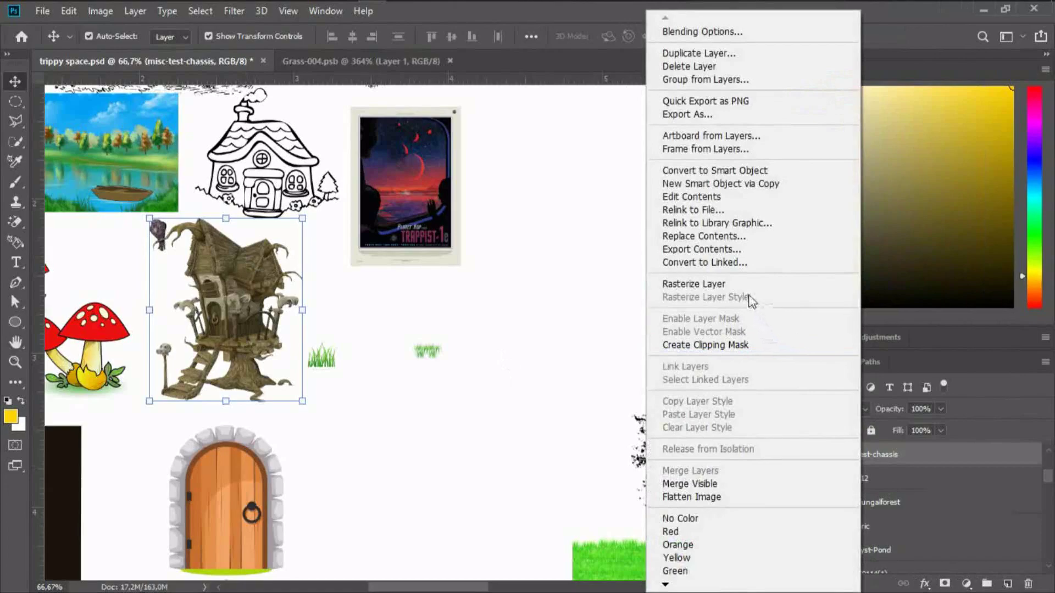
left_click(735, 285)
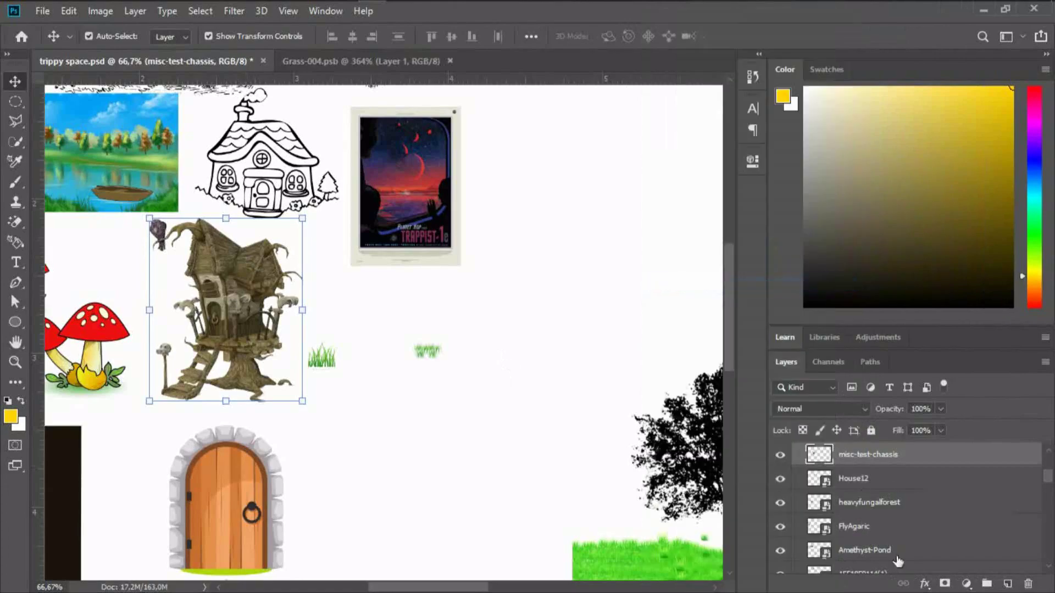
right_click(875, 459)
left_click(775, 213)
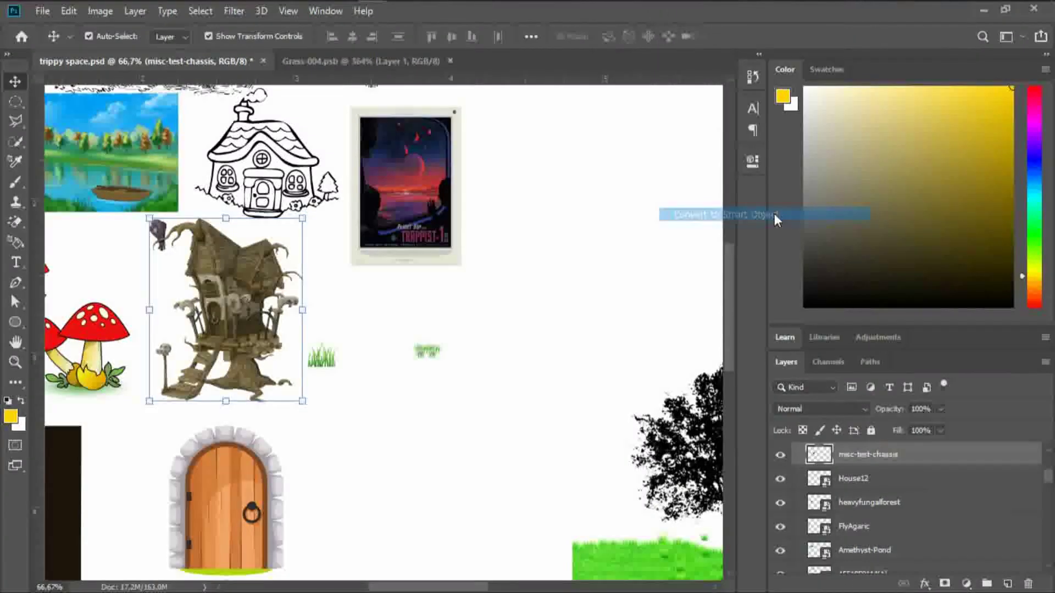
Open the treehouse smart object's contents and zoom in on the roof planks.
double_click(824, 459)
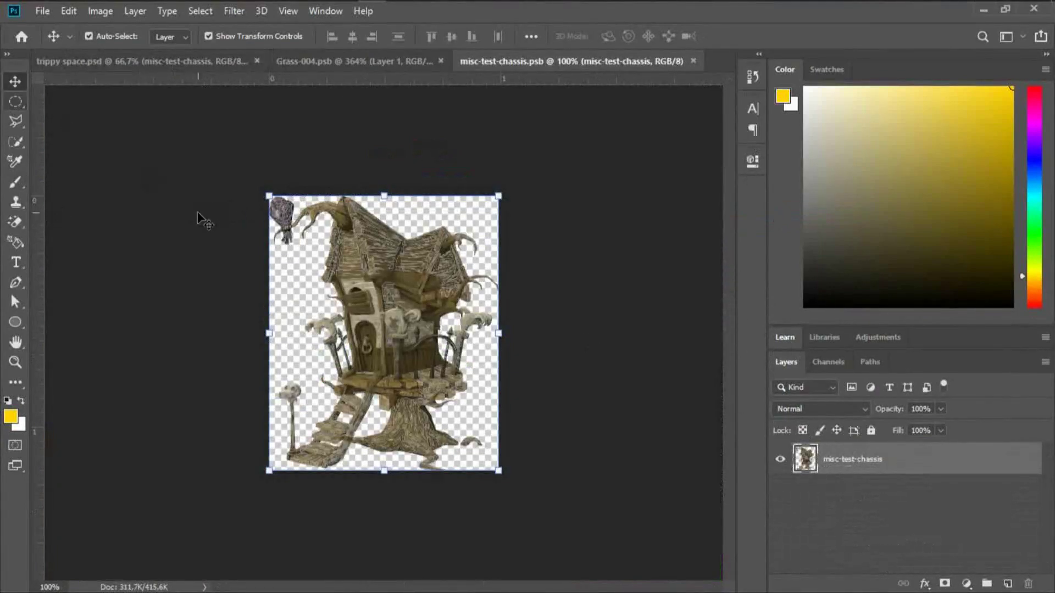
left_click(13, 121)
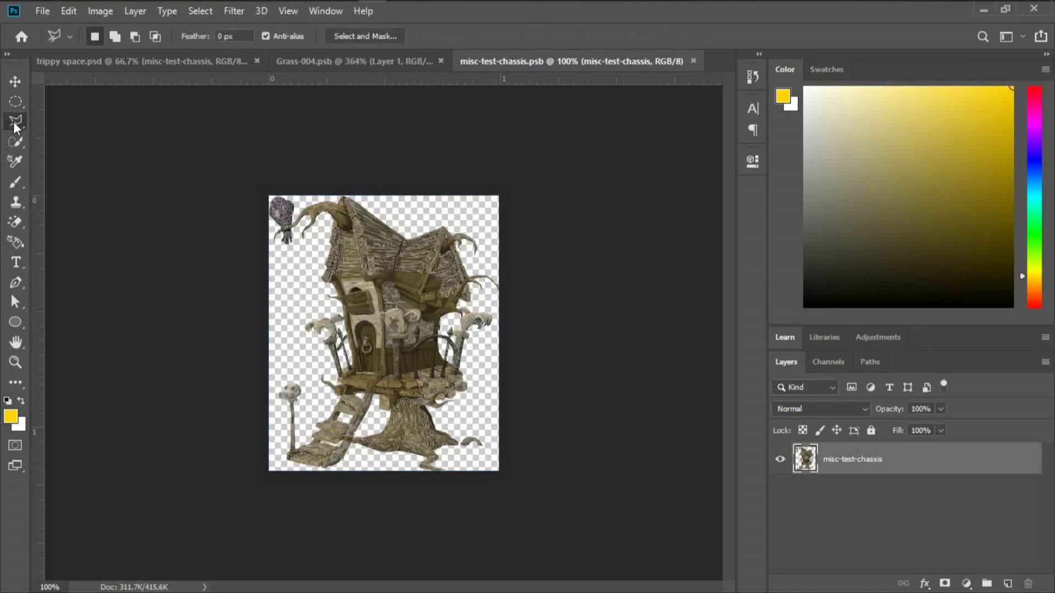
left_click(54, 136)
left_click(15, 362)
left_click(394, 243)
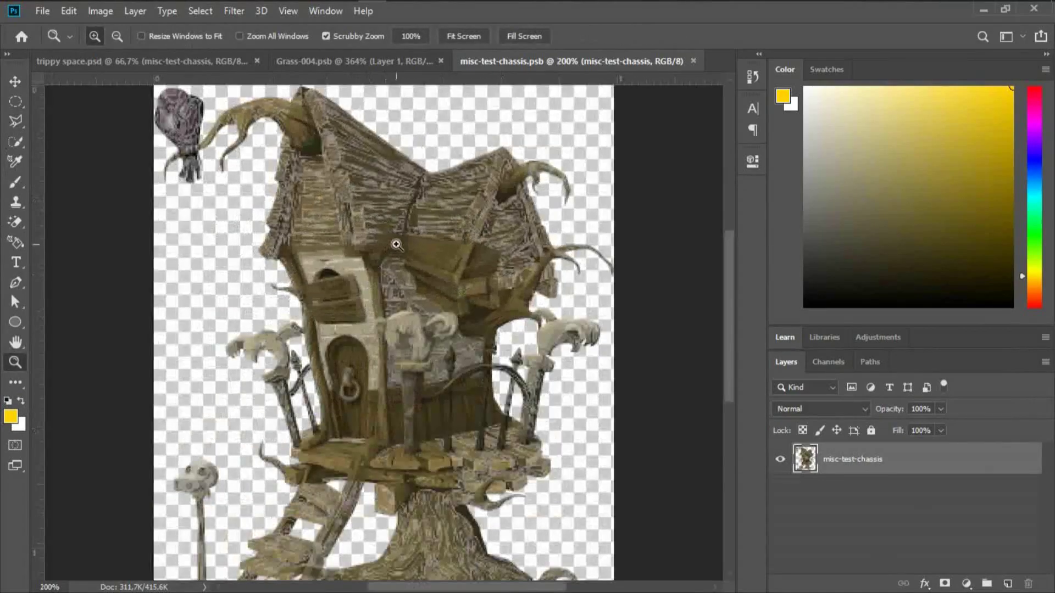
left_click(396, 245)
left_click(396, 245)
left_click(397, 245)
Lasso one roof plank onto its own Layer 1 and hide the misc-test-chassis layer.
key("l")
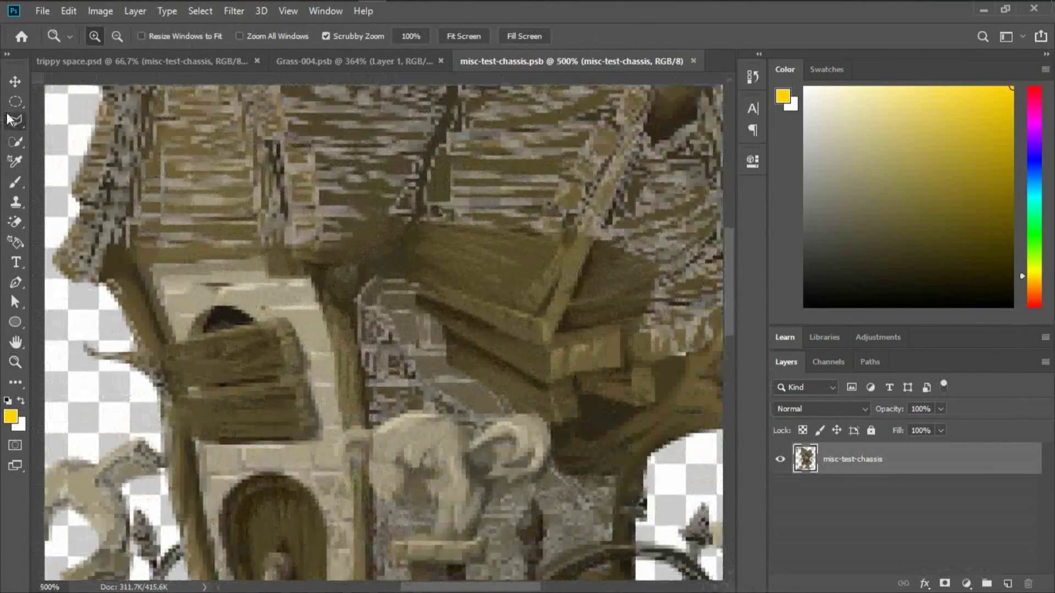
left_click(415, 258)
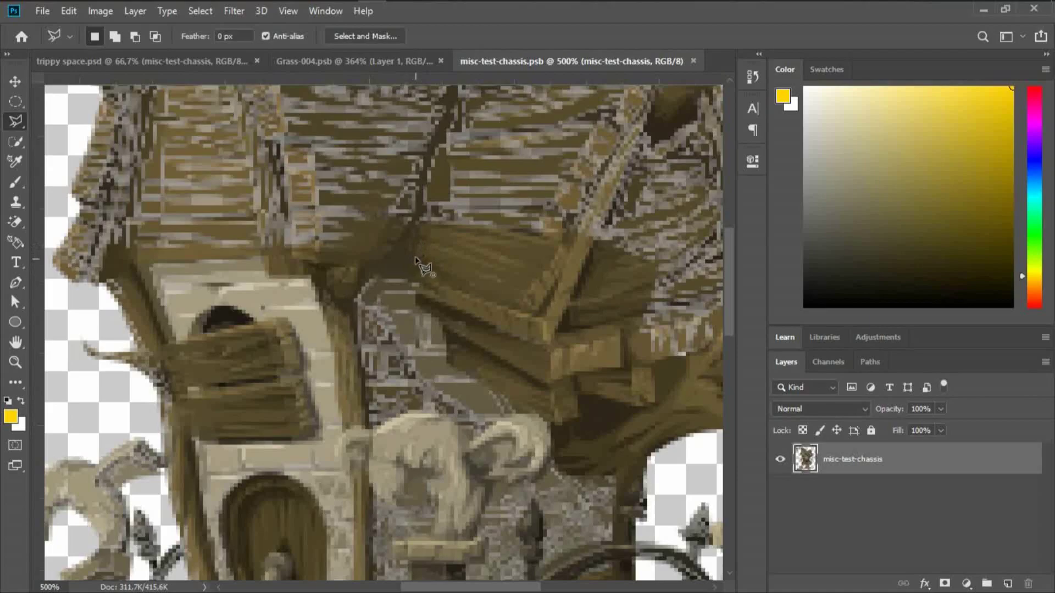
left_click(422, 236)
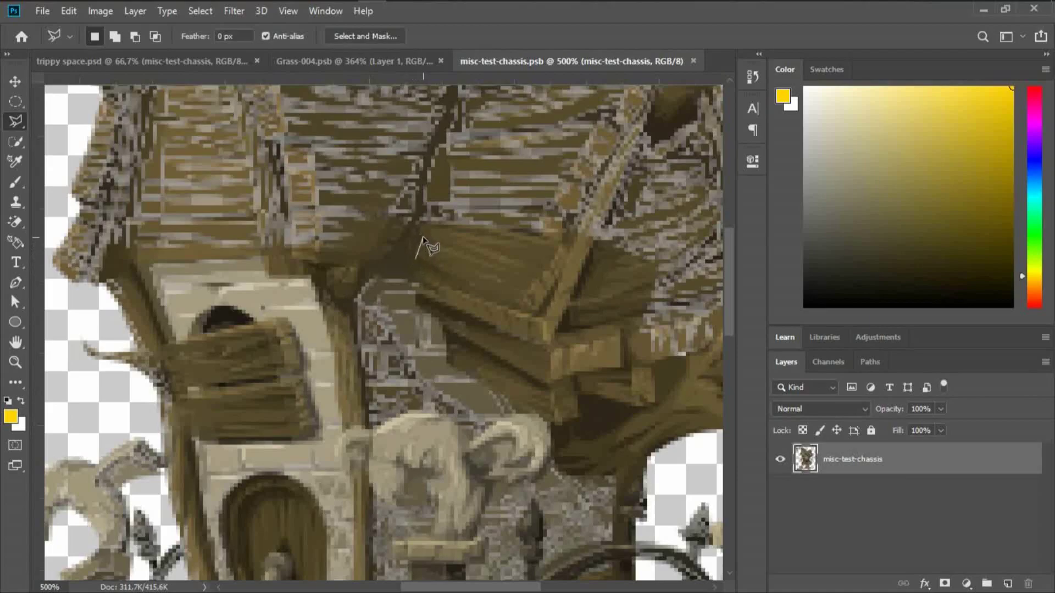
left_click(543, 276)
left_click(525, 301)
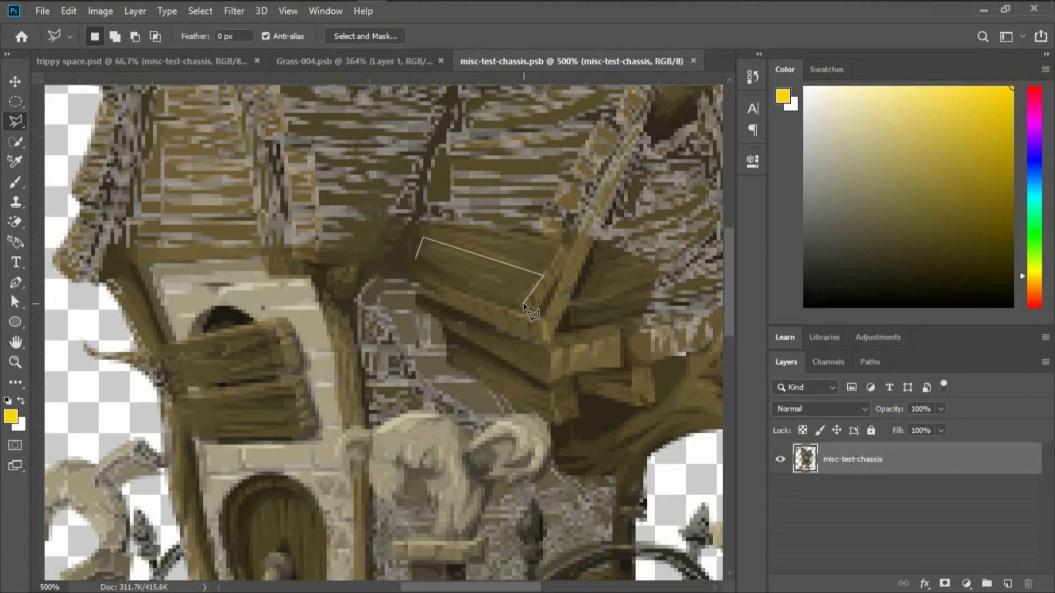
left_click(416, 257)
right_click(462, 262)
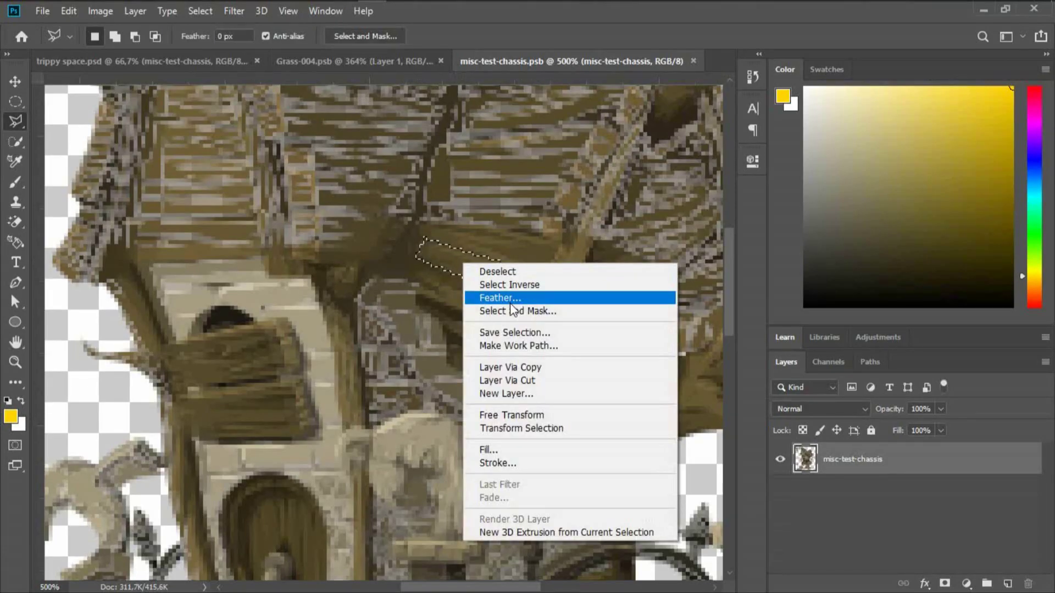
left_click(535, 380)
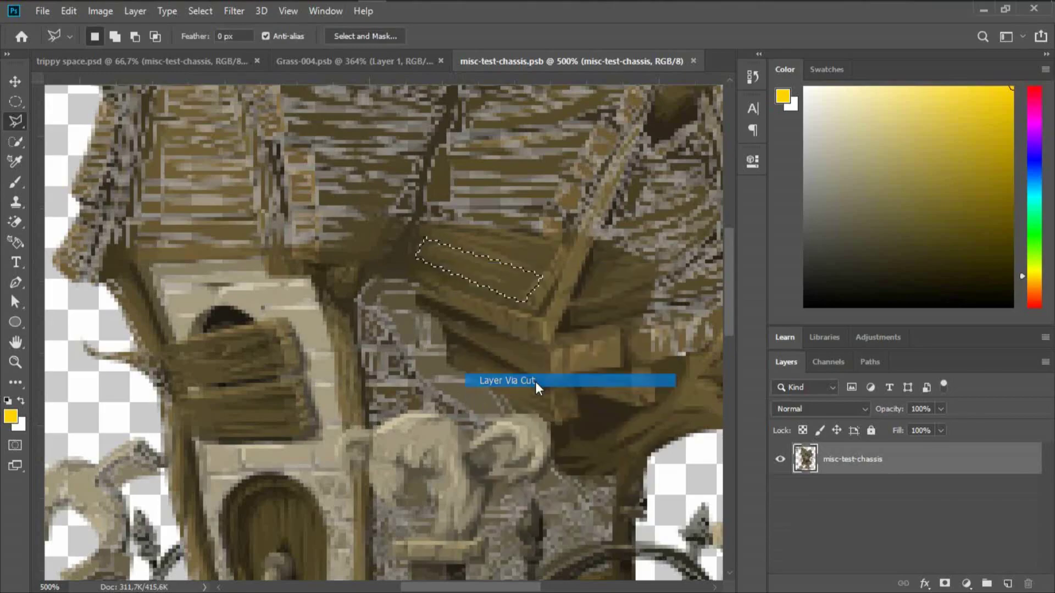
left_click(781, 492)
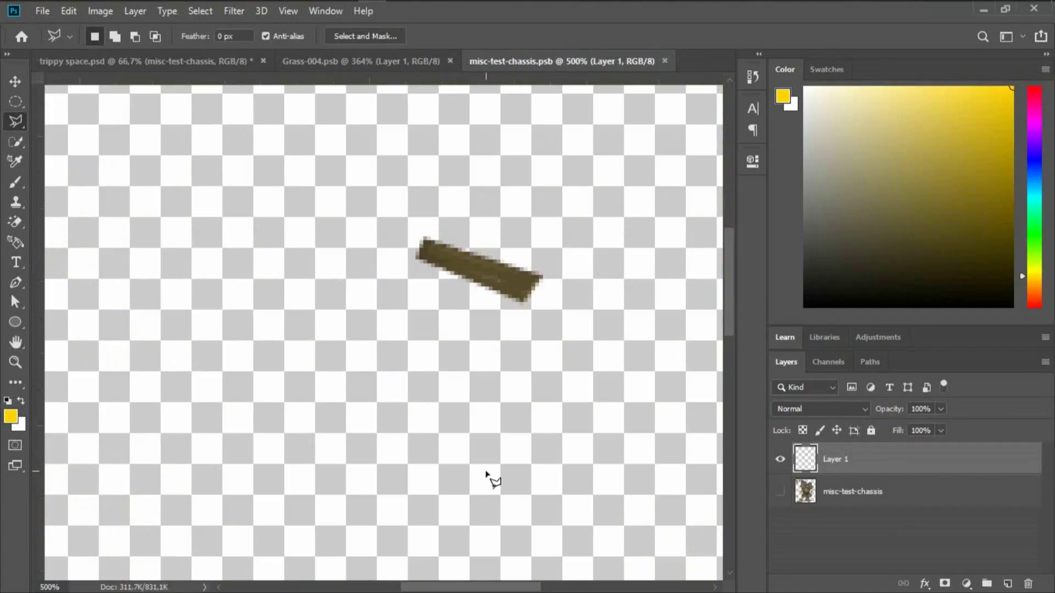
In trippy space.psd, scale the plank up to 169.63% and commit.
left_click(161, 62)
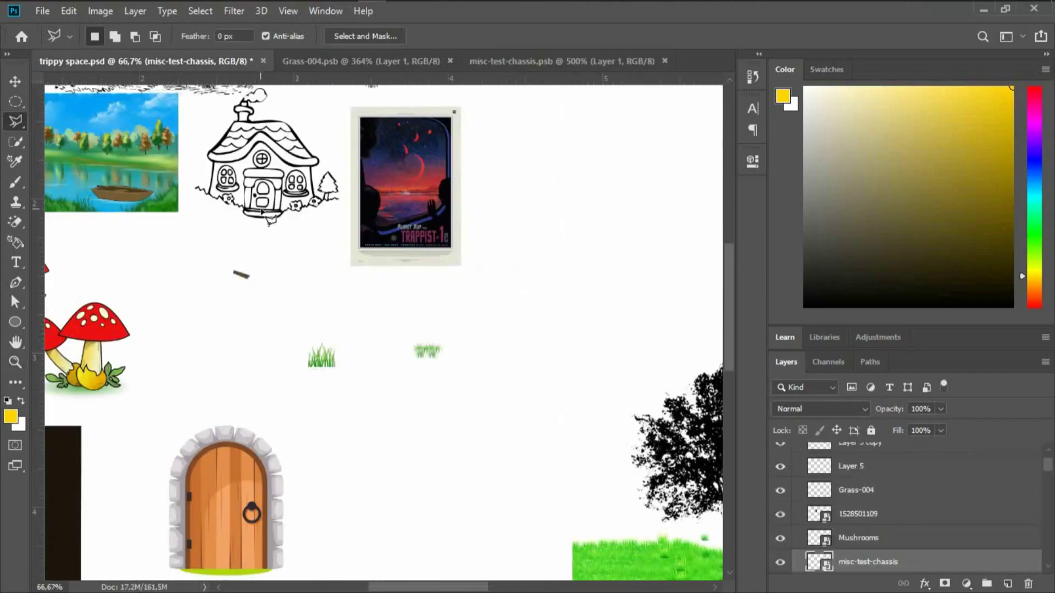
left_click(13, 83)
left_click(243, 279)
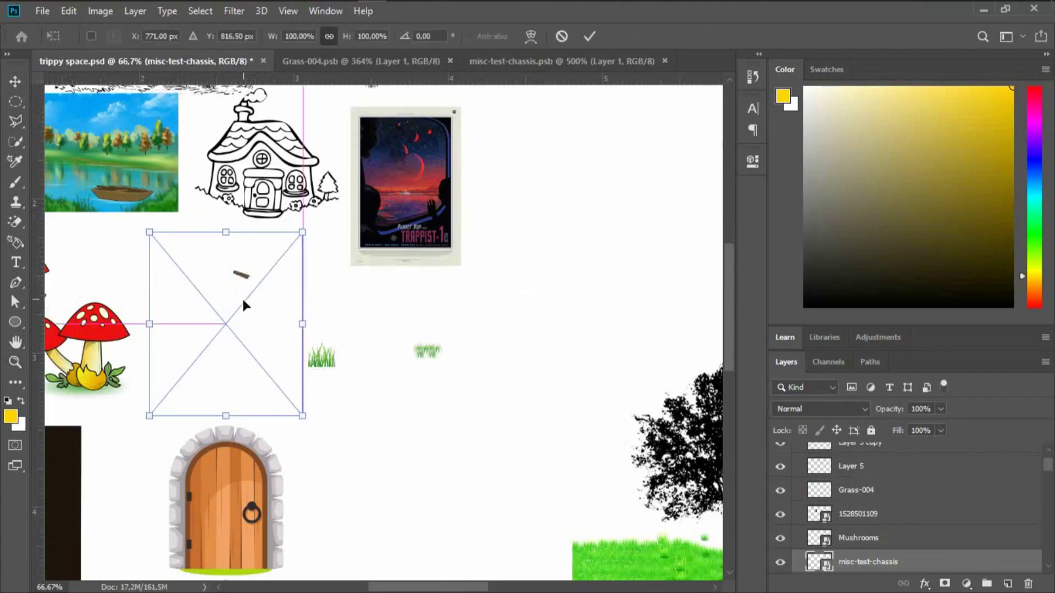
left_click_drag(300, 335, 409, 345)
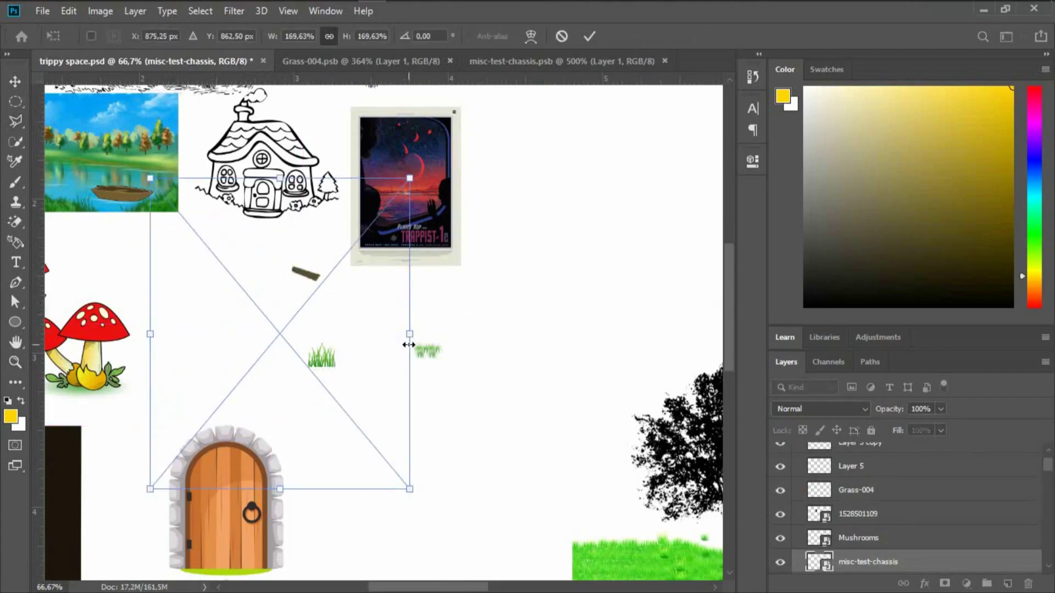
left_click(587, 38)
Rasterize the plank layer and zoom in on the cottage.
right_click(886, 565)
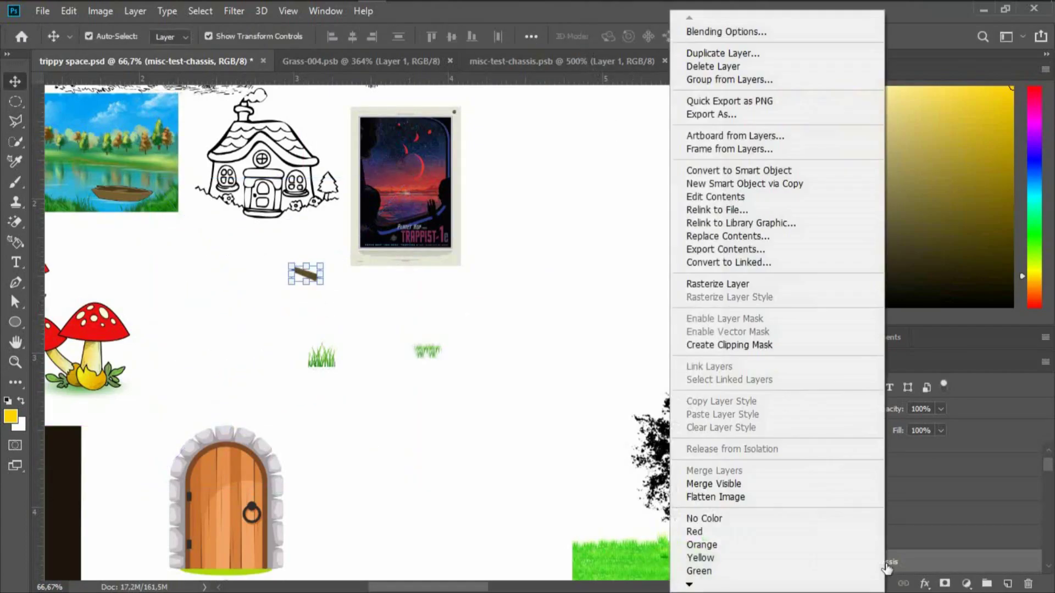
left_click(804, 286)
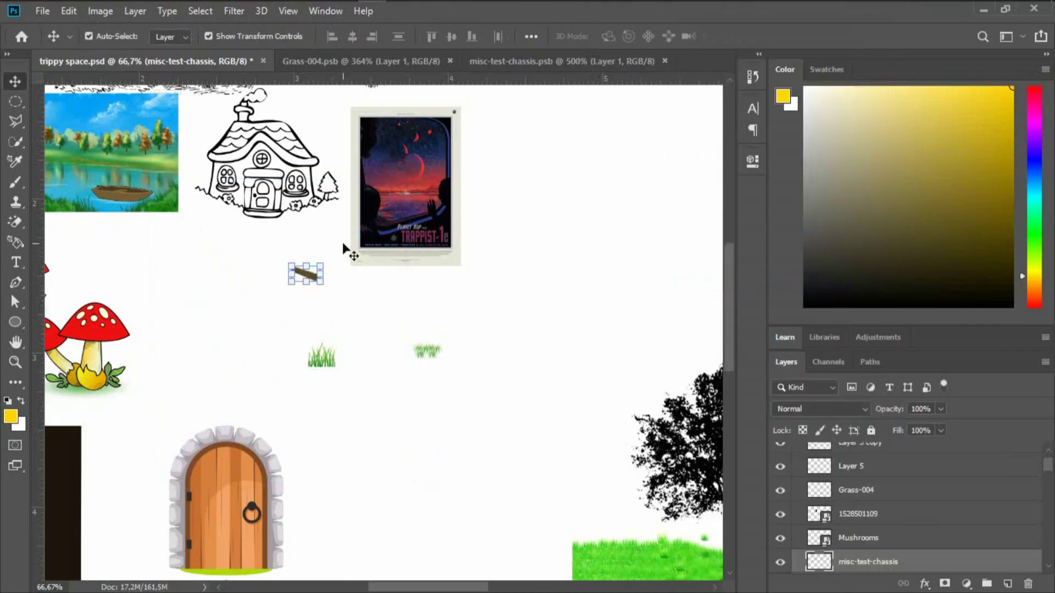
left_click(14, 362)
left_click(181, 175)
left_click(184, 174)
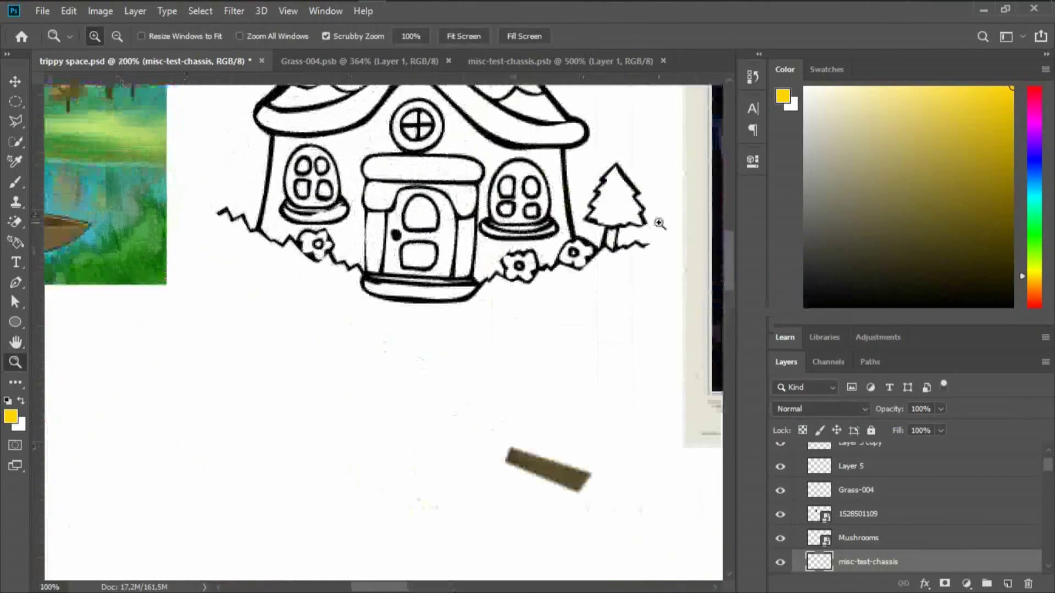
left_click_drag(730, 251, 731, 244)
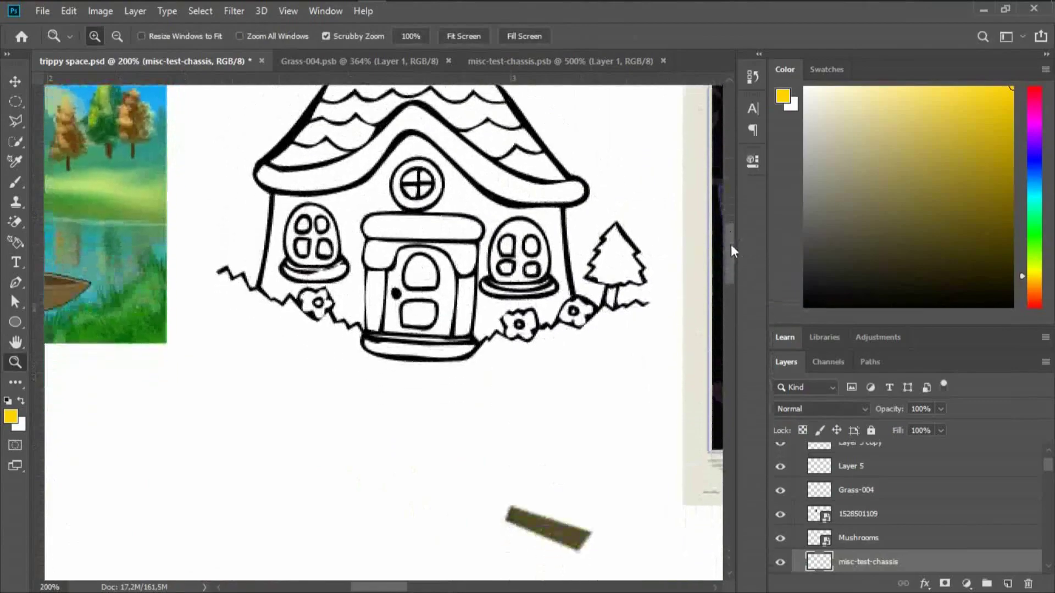
left_click(5, 83)
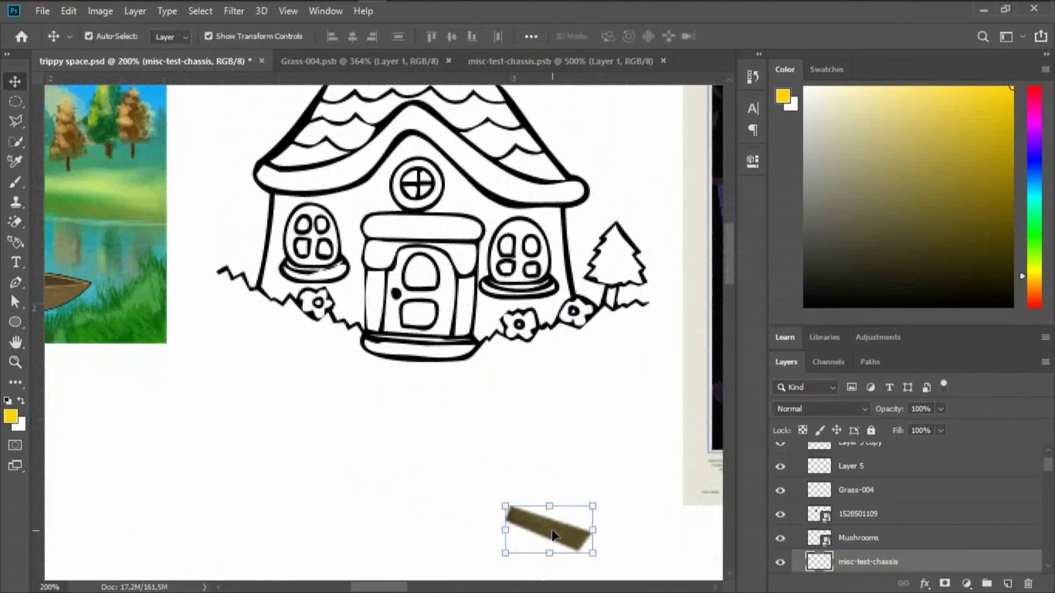
Drag the plank onto the cottage's round window and zoom in on the roof.
left_click_drag(552, 534, 402, 182)
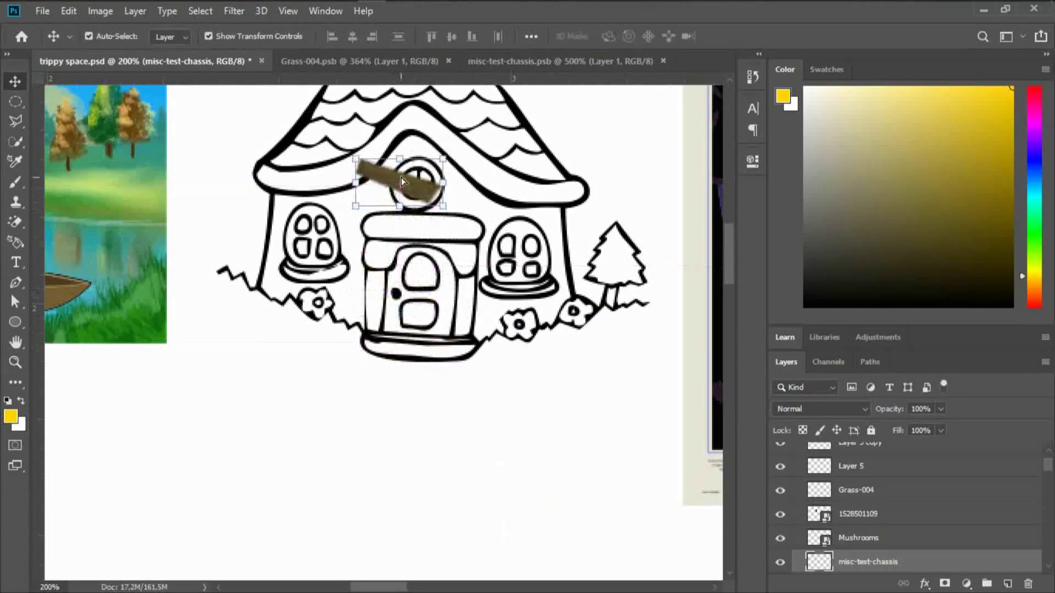
left_click(15, 362)
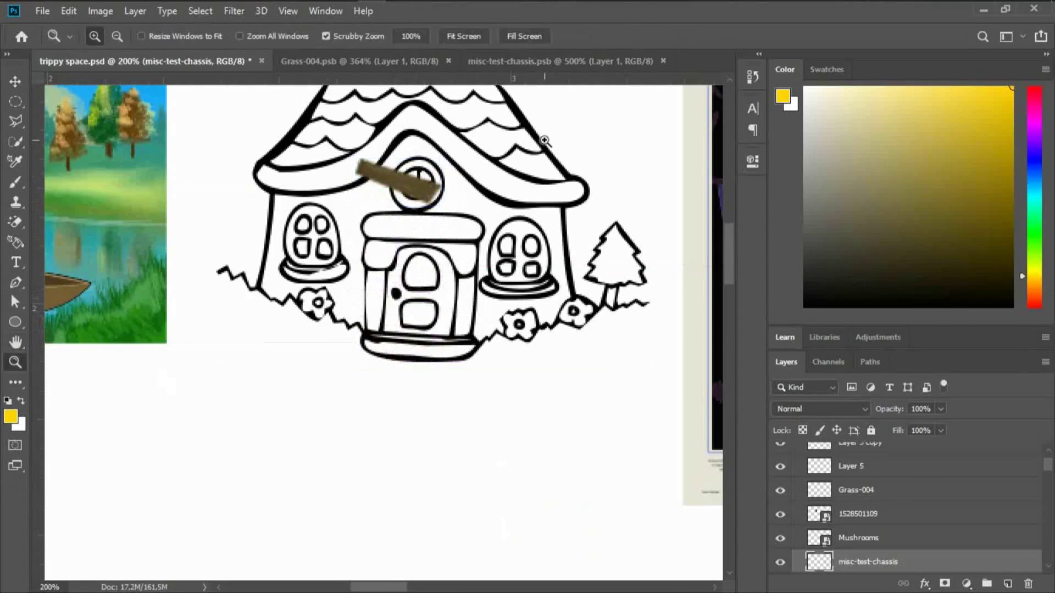
left_click(543, 137)
left_click_drag(726, 254, 727, 233)
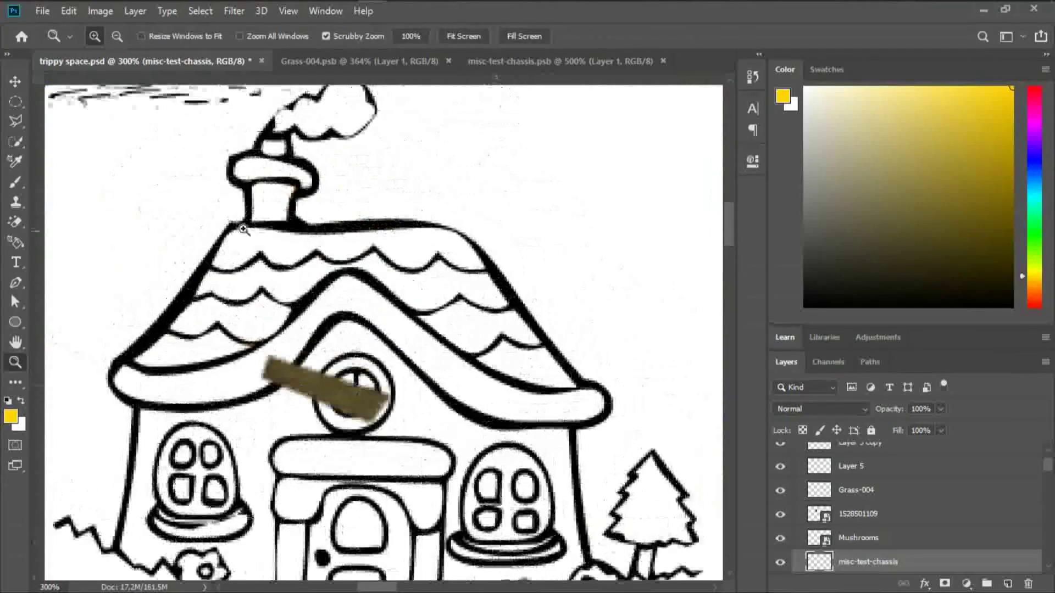
Rotate the plank to -63.12° and shift it up-left under the roof's left edge.
left_click(15, 81)
left_click(413, 431)
left_click_drag(412, 430, 416, 335)
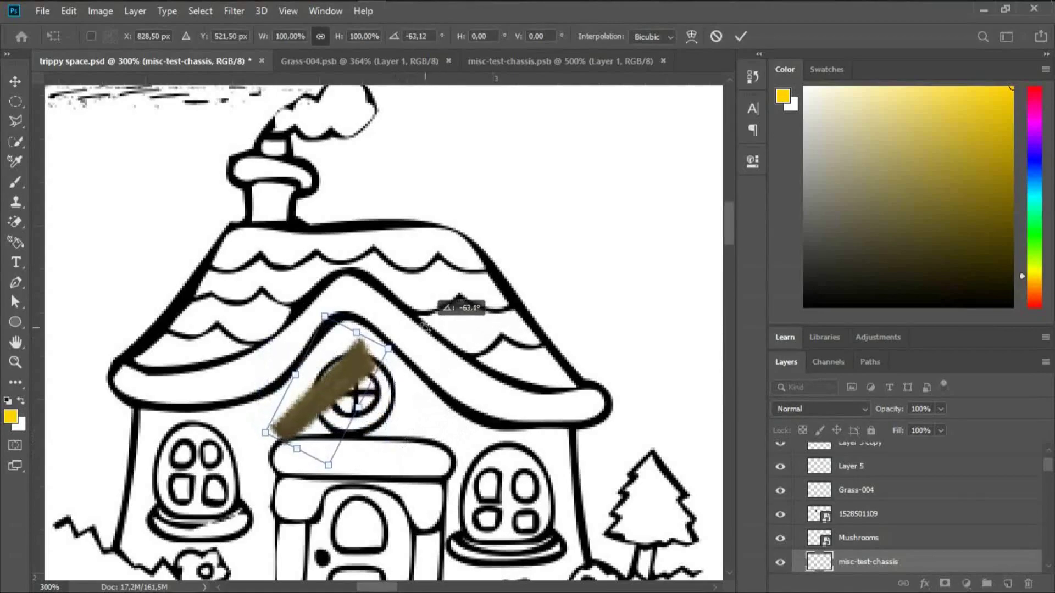
left_click_drag(329, 388, 305, 348)
key("Escape")
key("z")
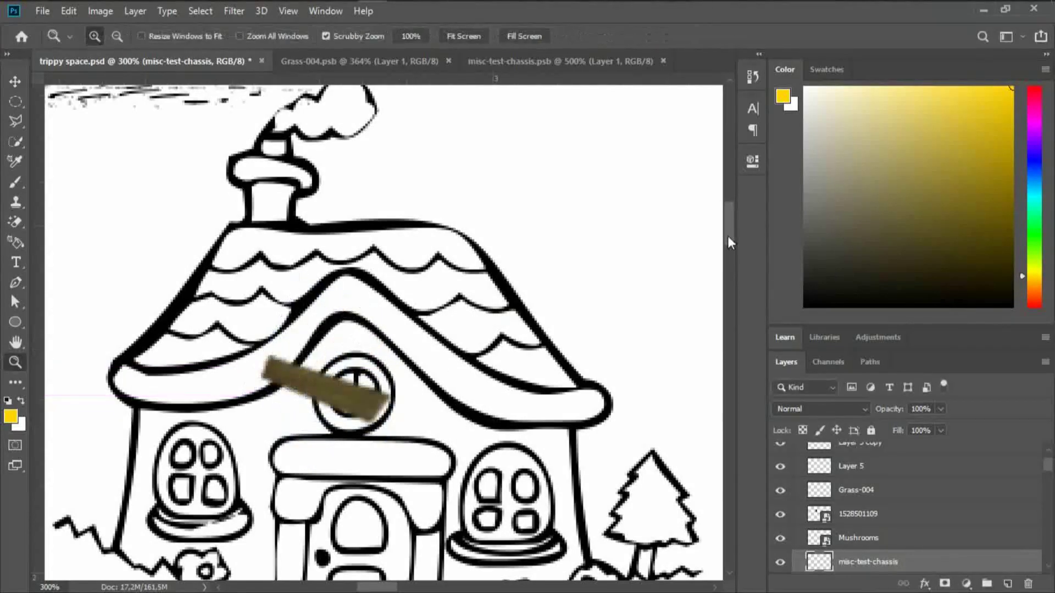
key("v")
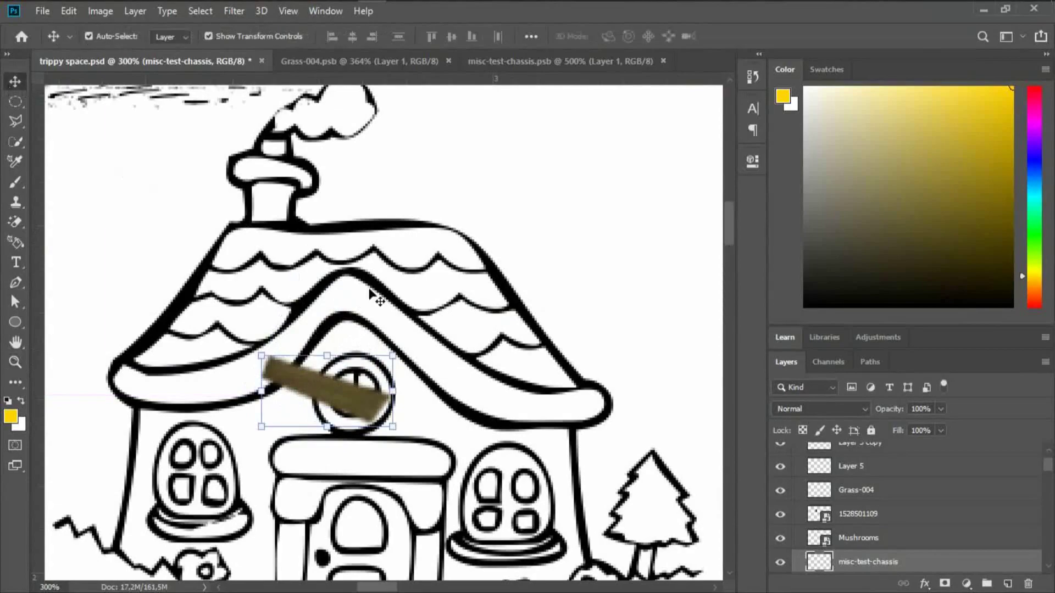
key("ctrl+t")
left_click_drag(397, 440, 426, 328)
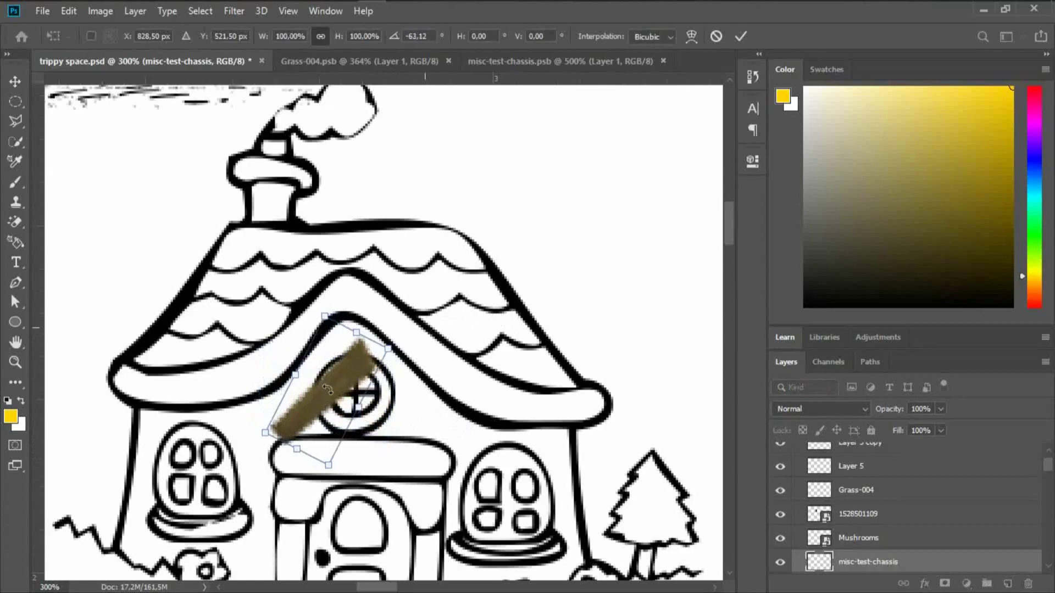
left_click_drag(324, 375, 305, 348)
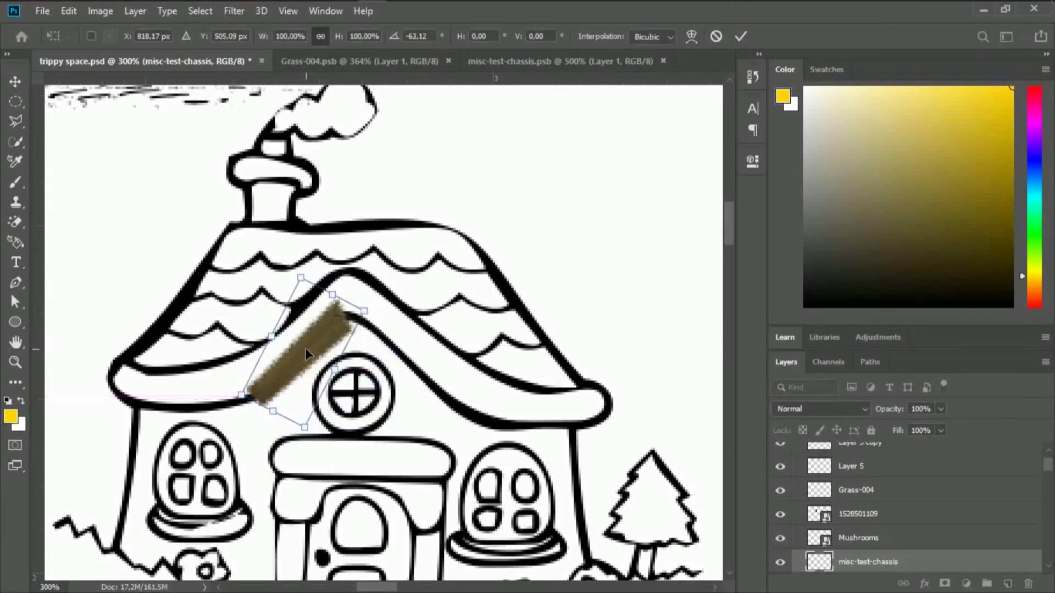
Warp the plank's mesh points so it curves thinly along the roof's left slope.
left_click(692, 35)
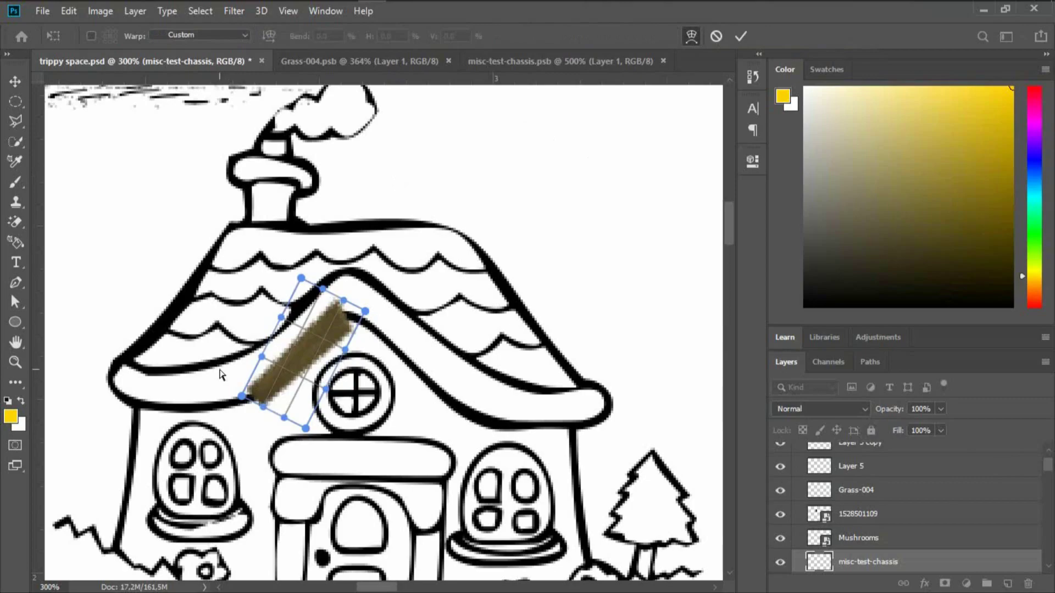
mouse_move(263, 408)
left_mouse_down()
mouse_move(254, 406)
mouse_move(279, 392)
left_mouse_up()
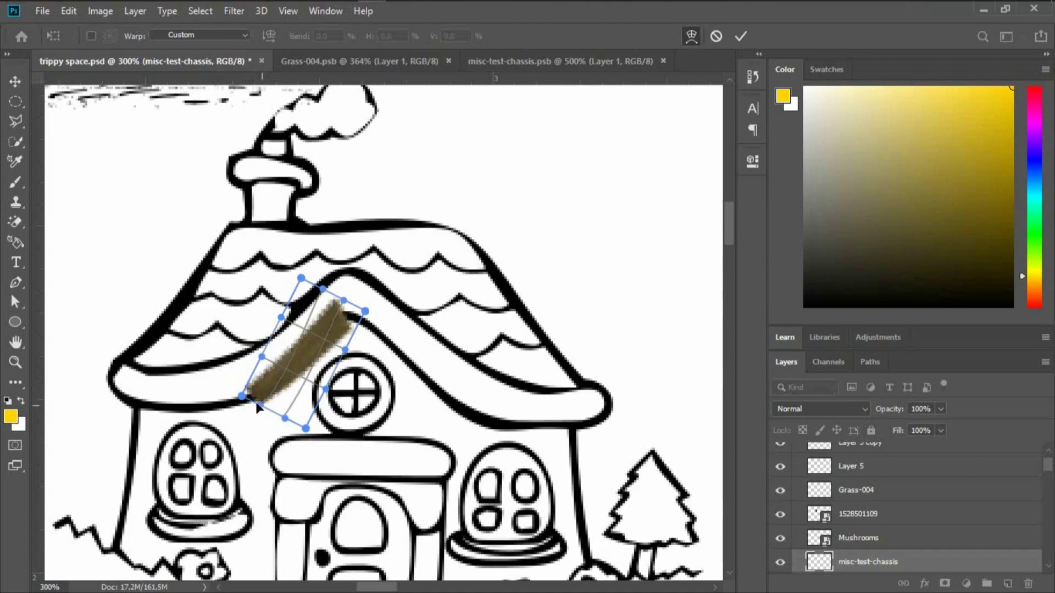
left_click_drag(272, 370, 288, 393)
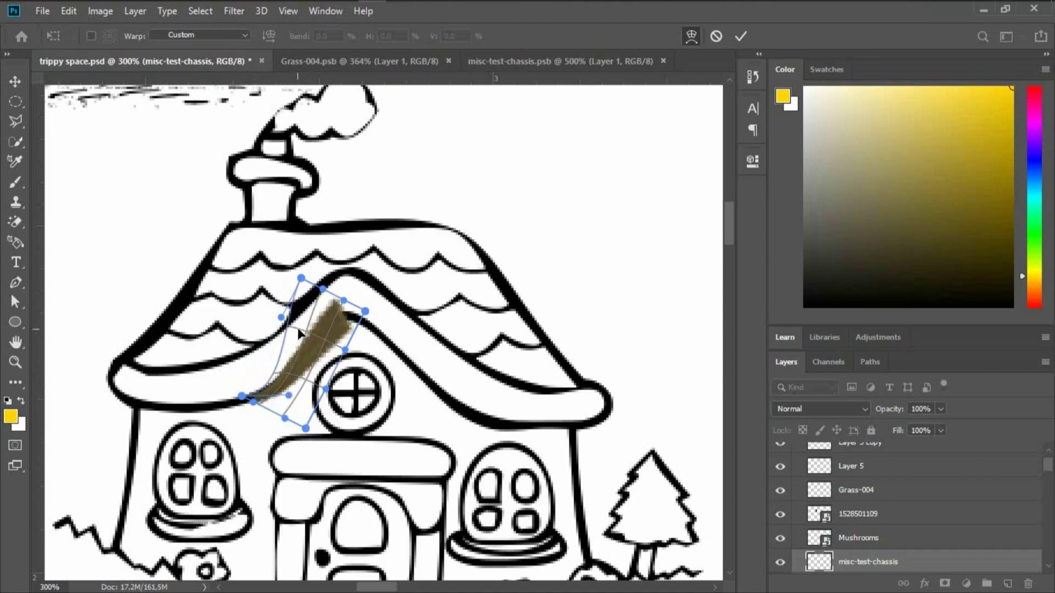
mouse_move(299, 334)
left_mouse_down()
mouse_move(311, 339)
mouse_move(302, 342)
left_mouse_up()
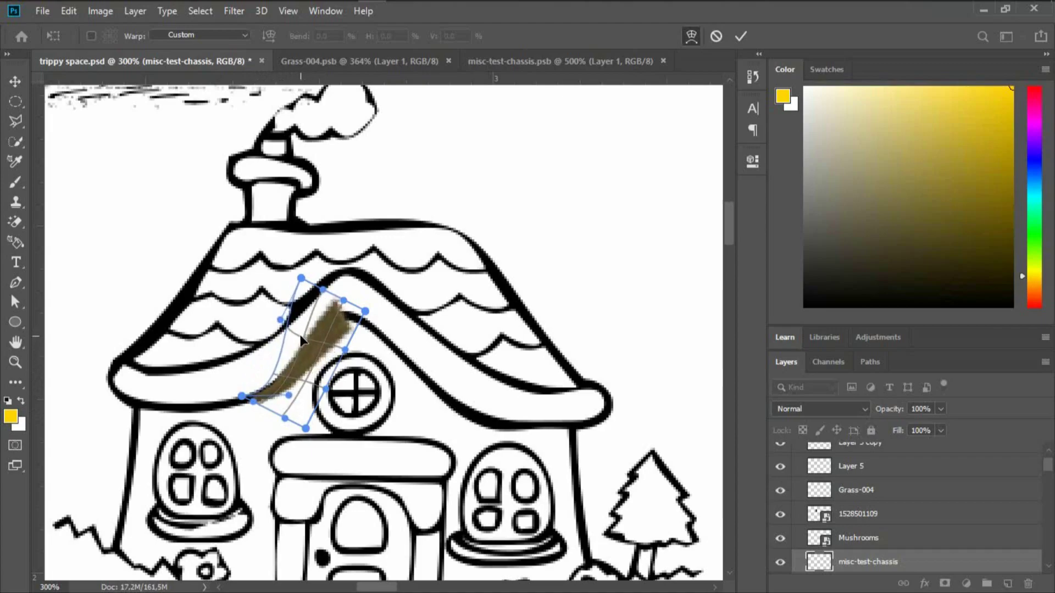
mouse_move(327, 389)
left_mouse_down()
mouse_move(327, 307)
mouse_move(296, 347)
mouse_move(279, 331)
mouse_move(290, 330)
left_mouse_up()
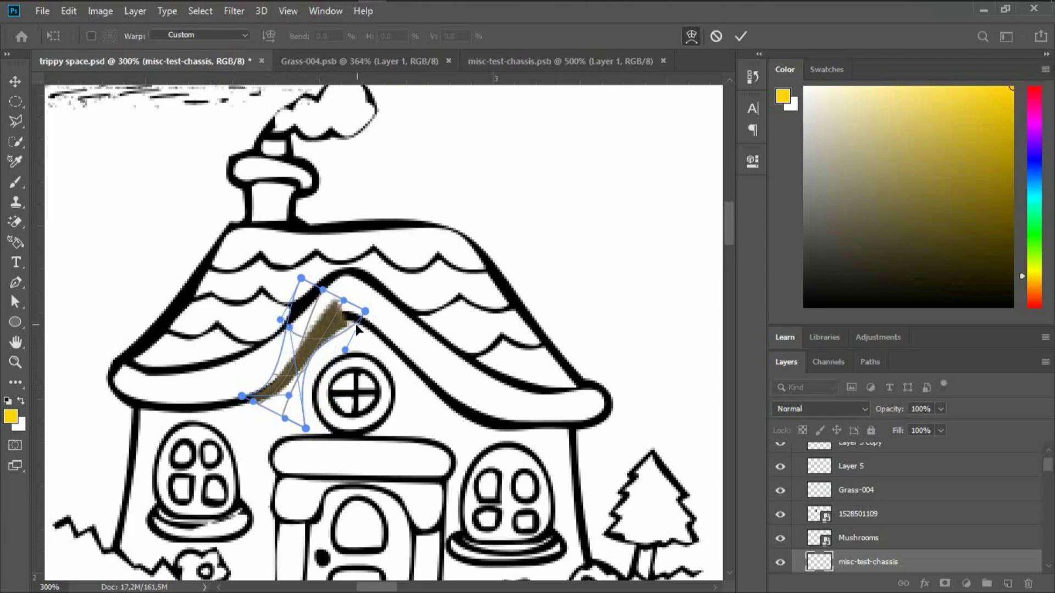
mouse_move(355, 324)
left_mouse_down()
mouse_move(326, 305)
mouse_move(329, 350)
left_mouse_up()
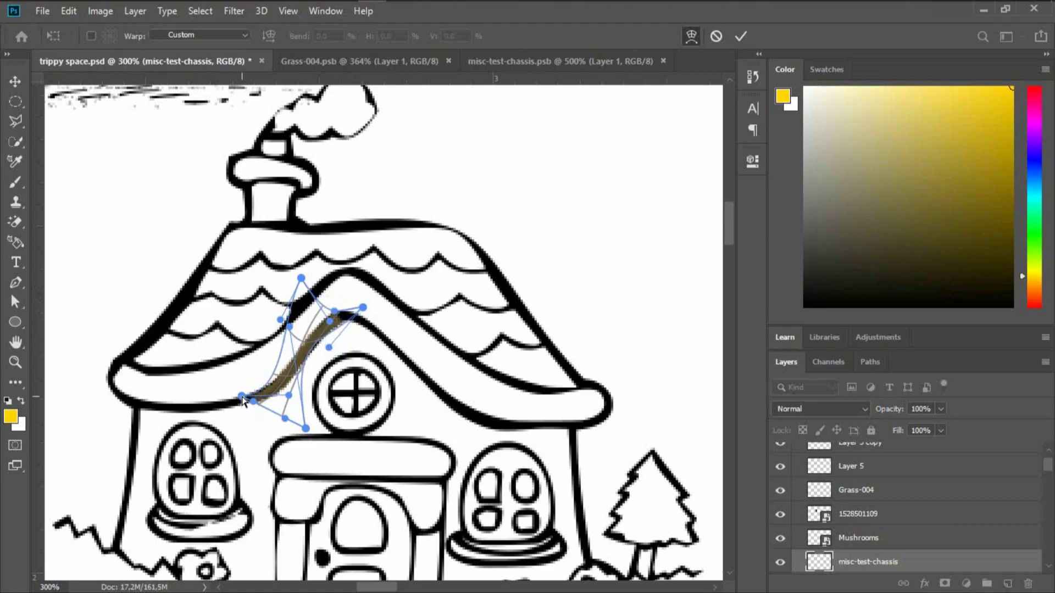
left_click_drag(242, 398, 231, 399)
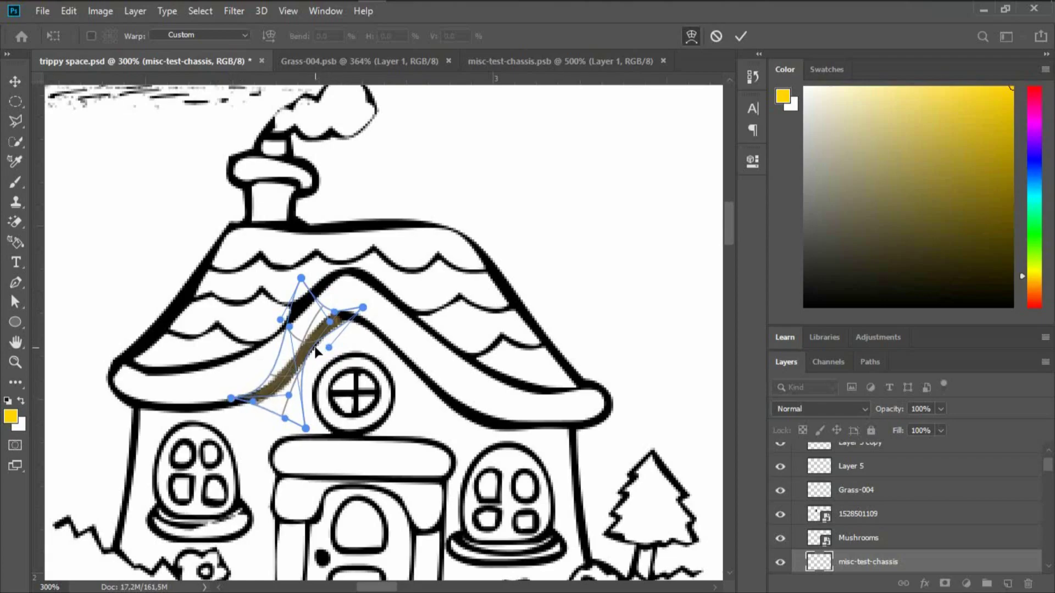
left_click_drag(319, 355, 326, 316)
left_click(739, 37)
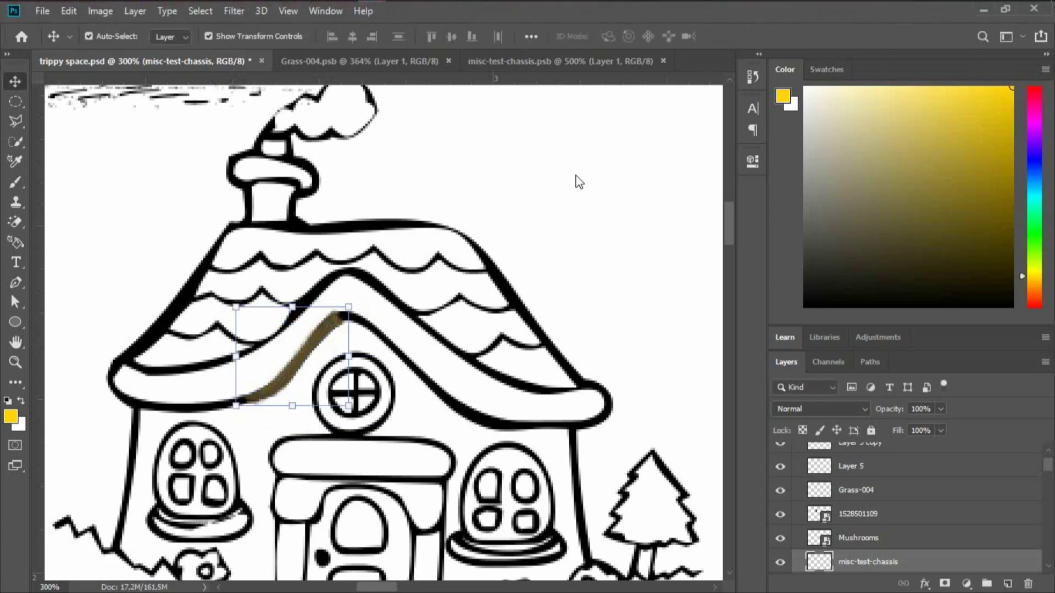
left_click(580, 183)
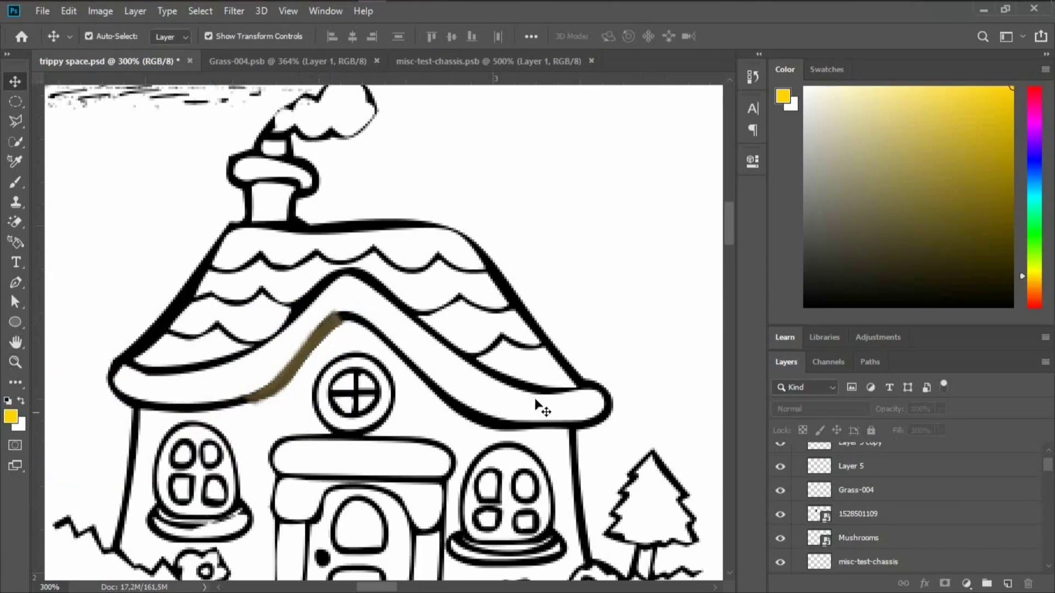
left_click(15, 362)
right_click(255, 309)
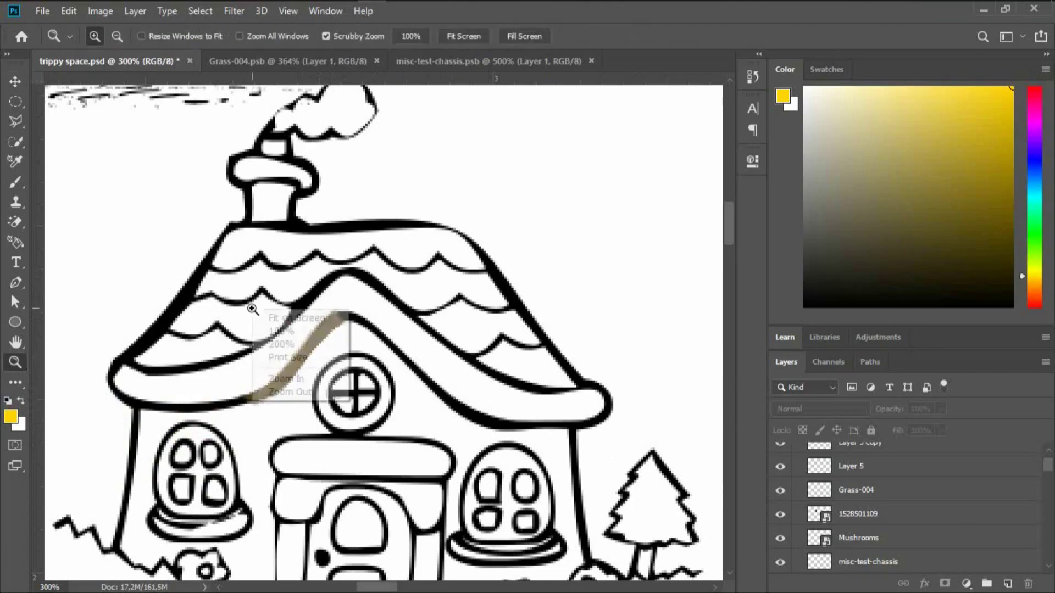
left_click(297, 315)
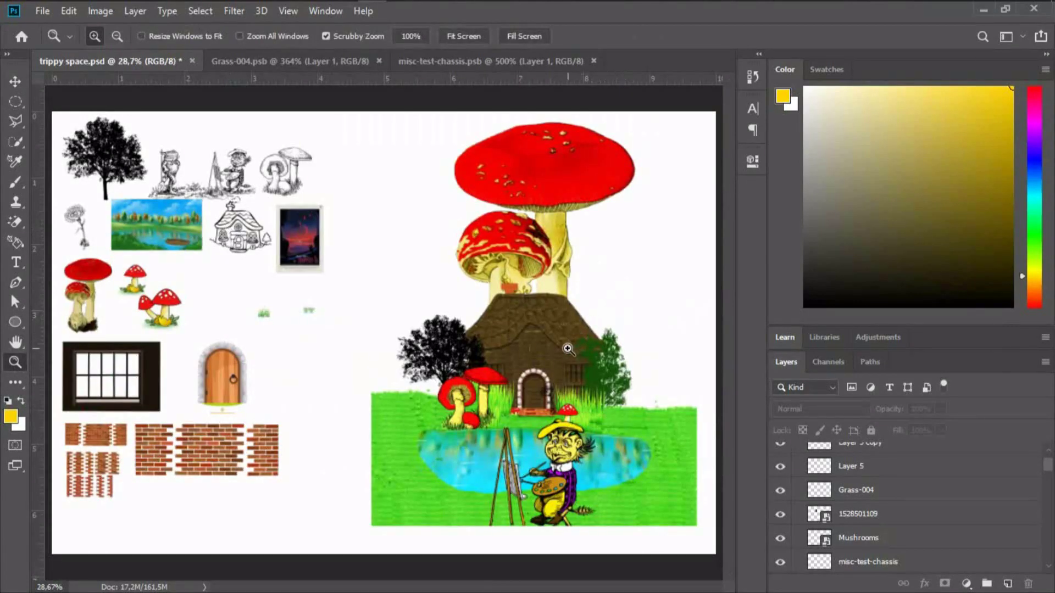
left_click(205, 218)
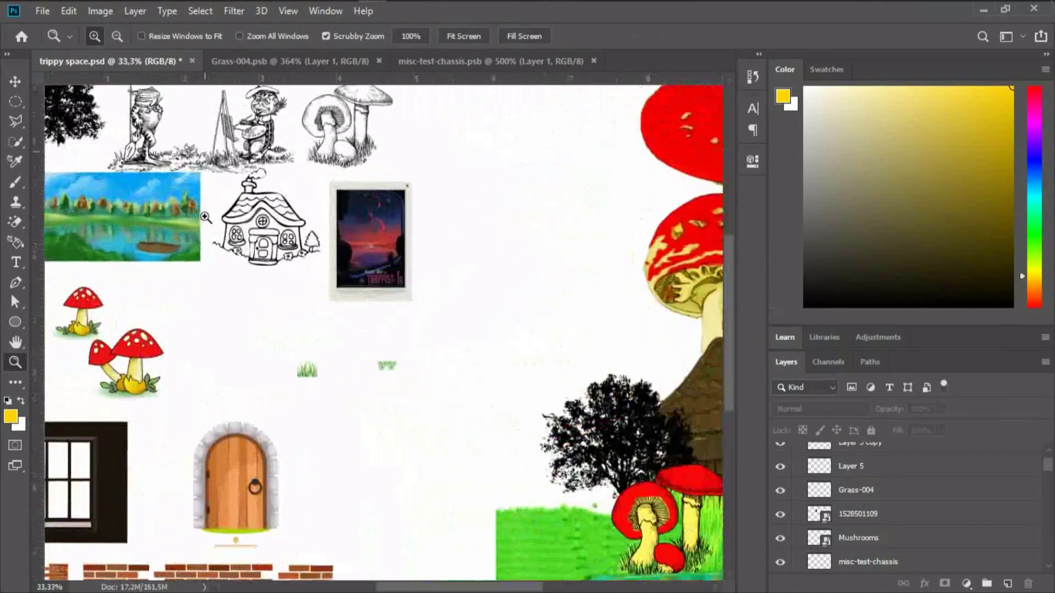
left_click(205, 218)
left_click(199, 217)
left_click(193, 216)
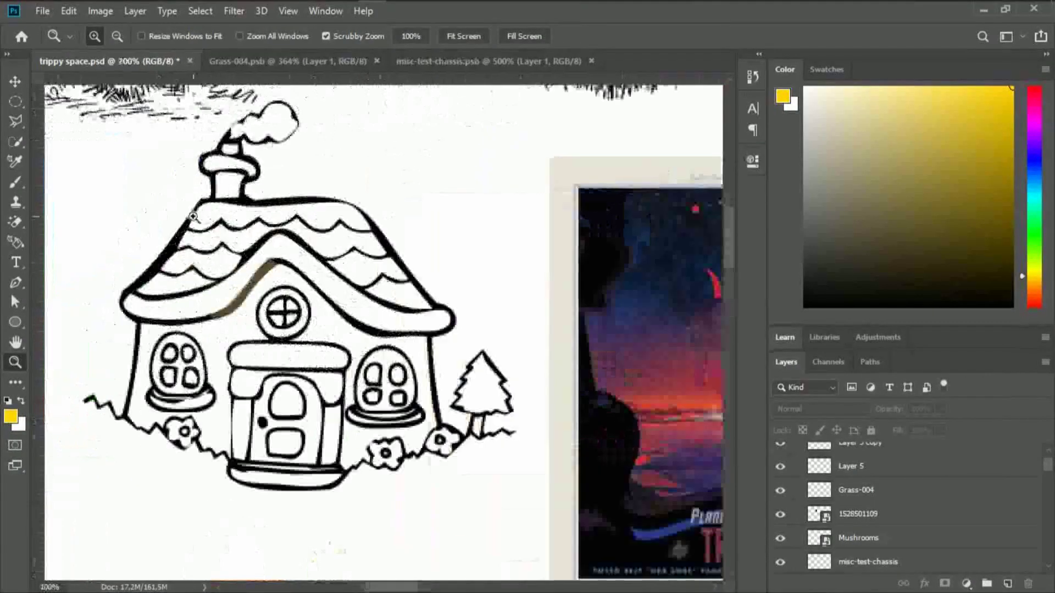
In misc-test-chassis.psb, show both layers and merge Layer 1 into misc-test-chassis.
left_click(493, 56)
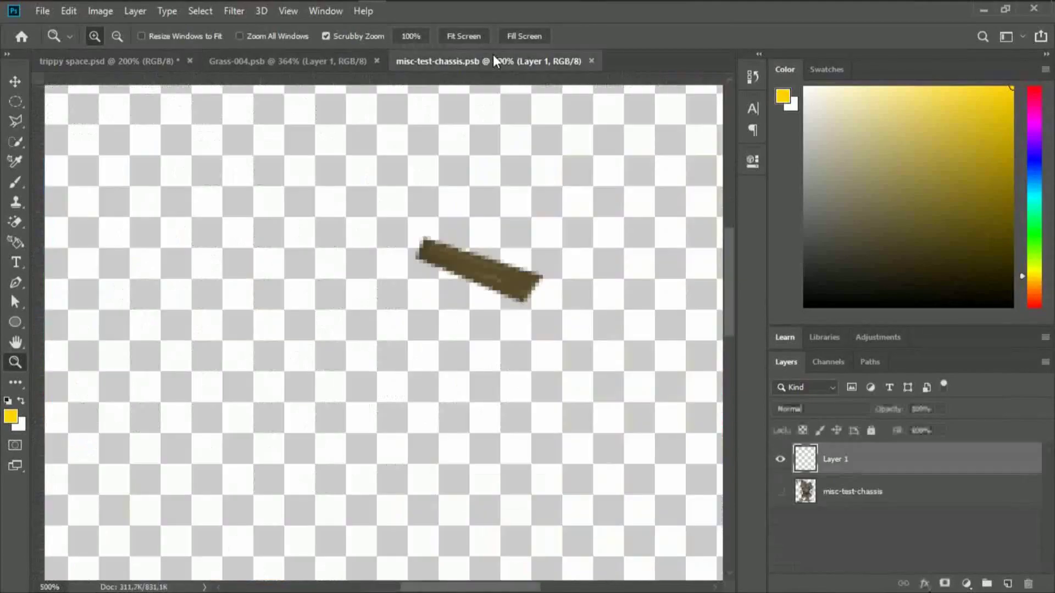
left_click(780, 491)
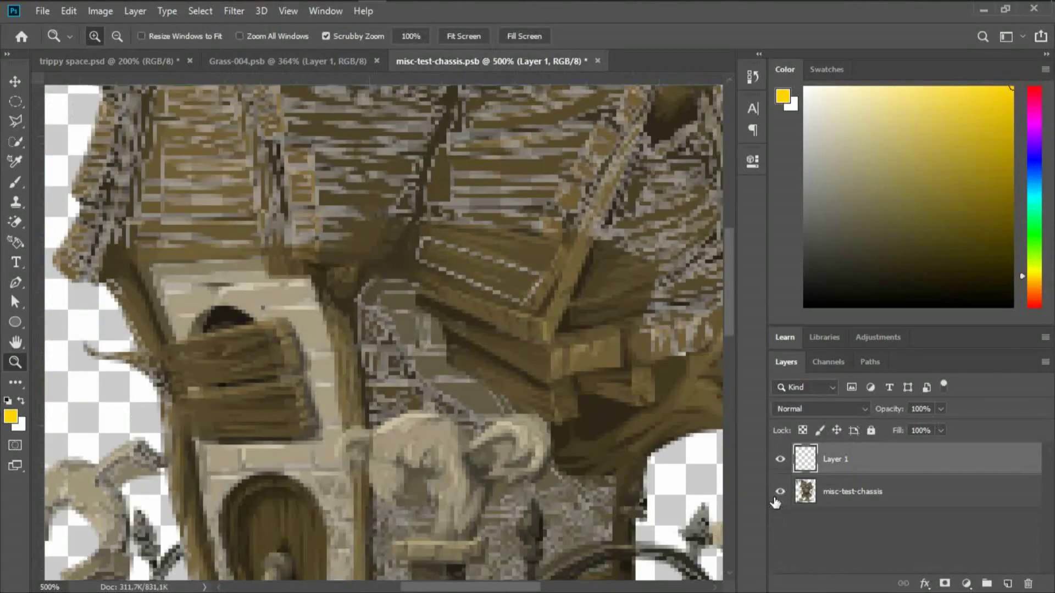
left_click(780, 460)
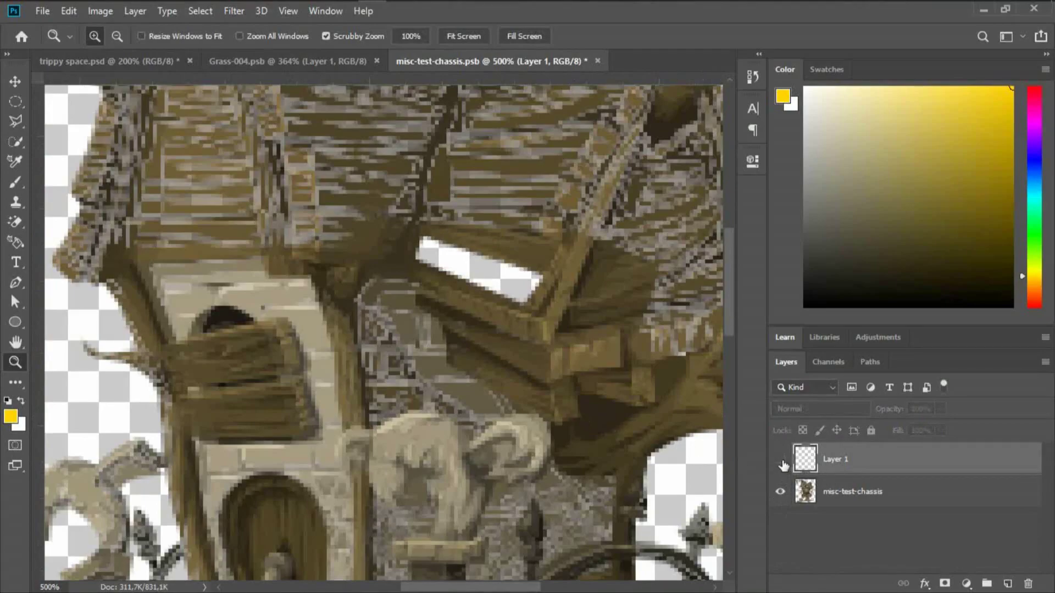
left_click(780, 460)
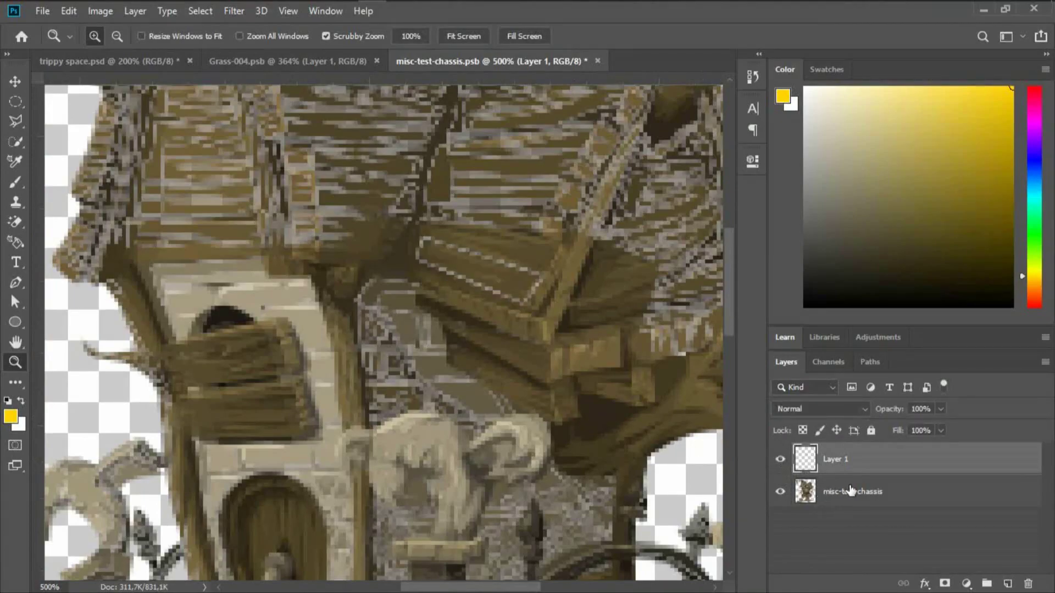
left_click(850, 490, "shift")
right_click(850, 490)
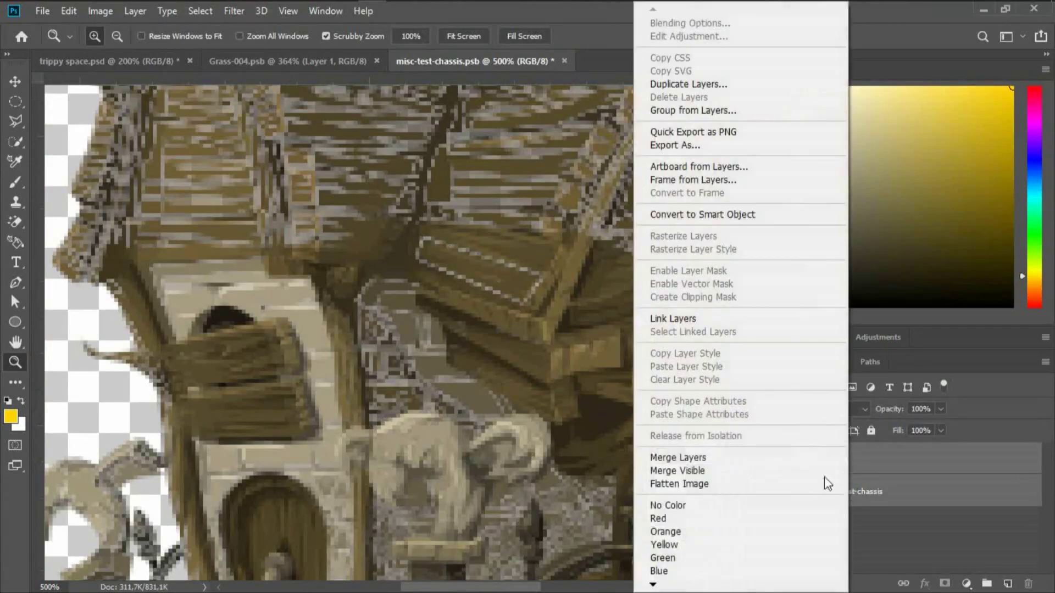
left_click(752, 457)
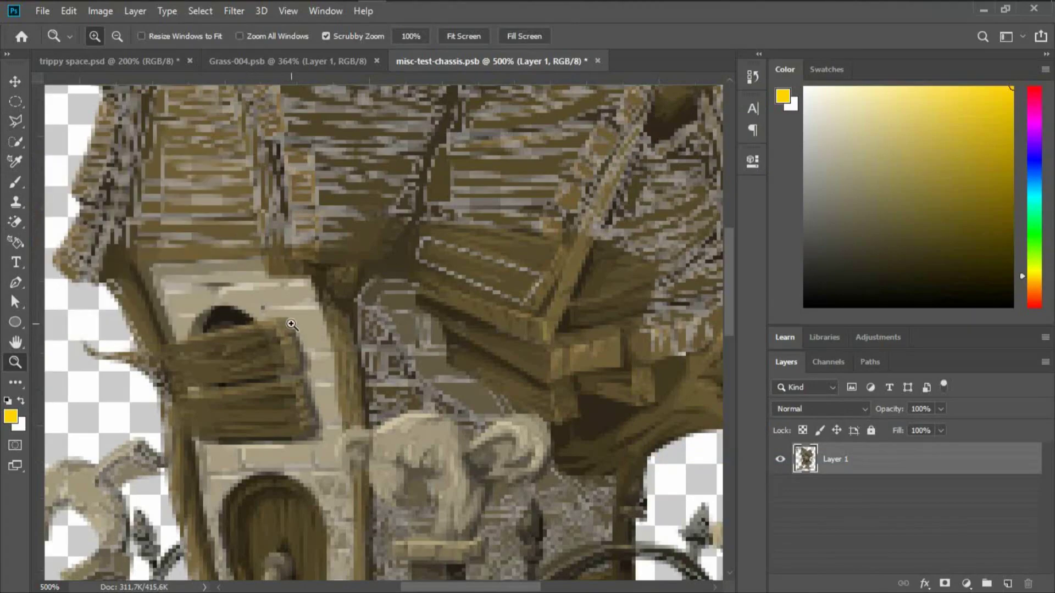
Undo back to the original single chassis layer and drop the plank selection.
key("ctrl+z")
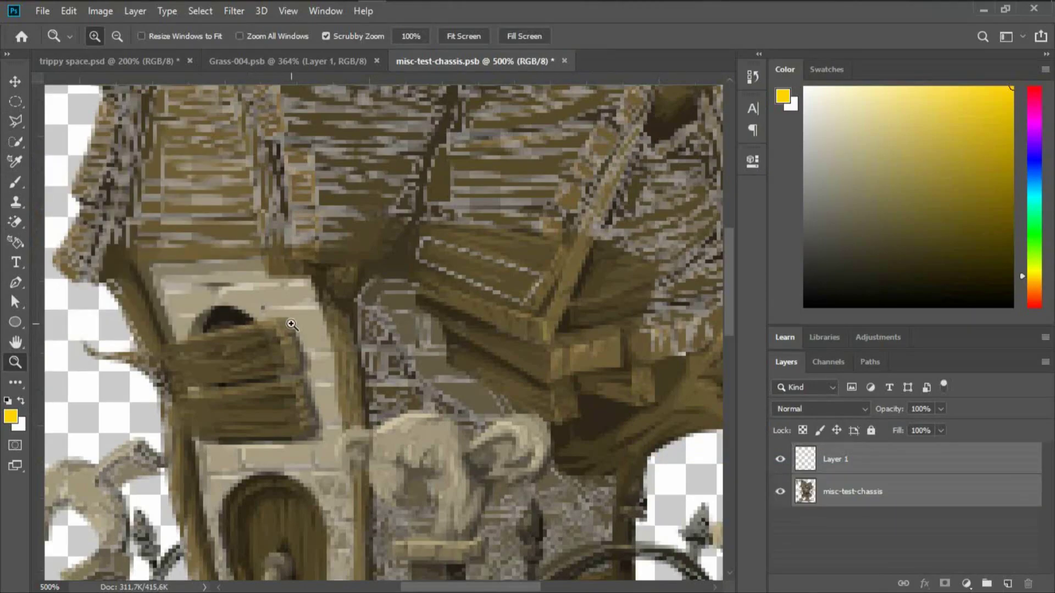
key("ctrl+z")
key("ctrl+z")
key("ctrl+z")
key("ctrl+z")
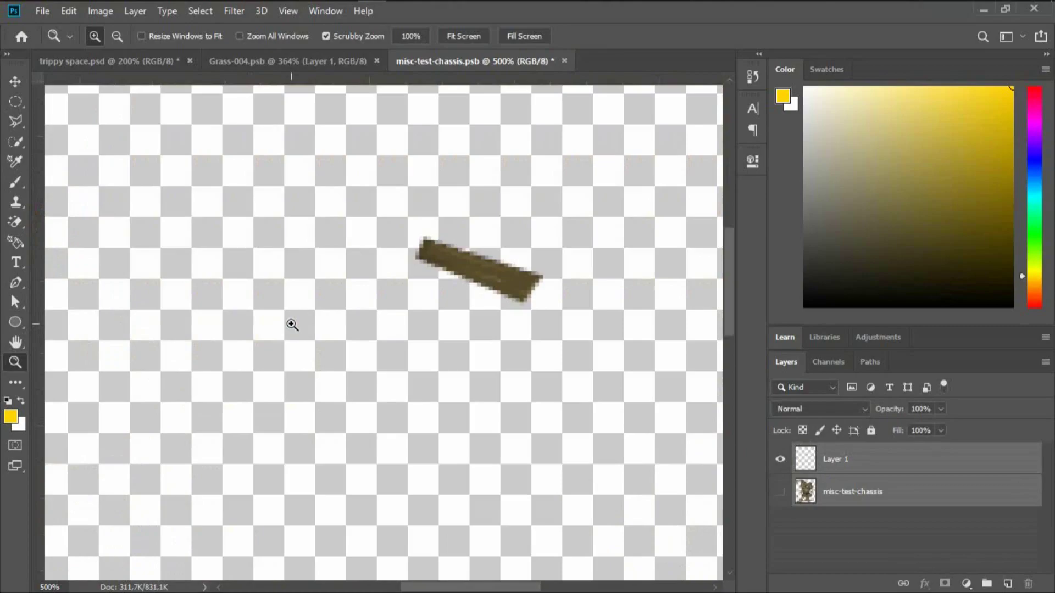
key("ctrl+z")
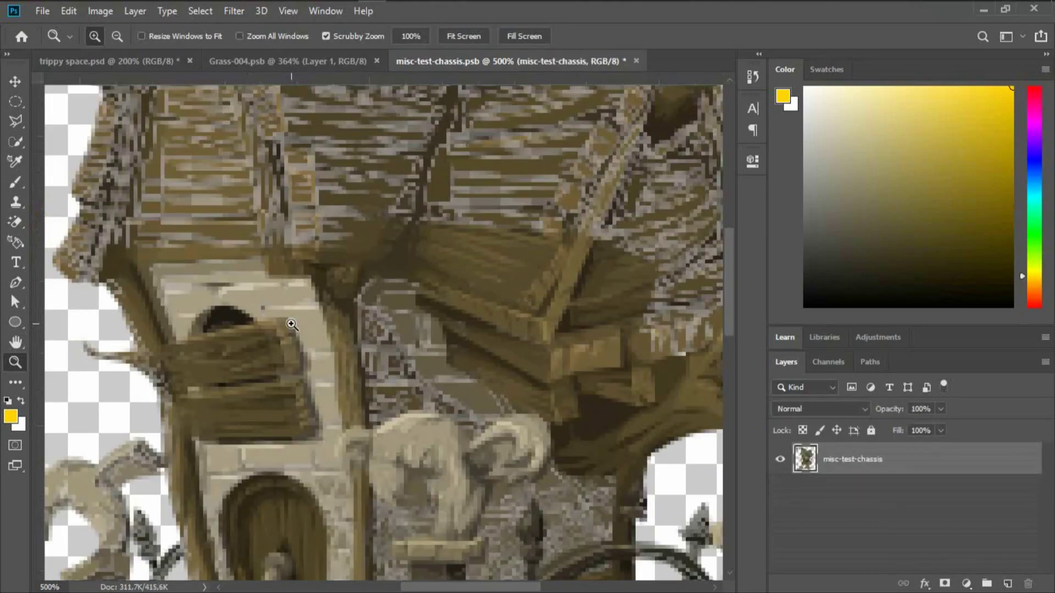
Outline a wooden plank on the chassis artwork with the Polygonal Lasso.
left_click(15, 129)
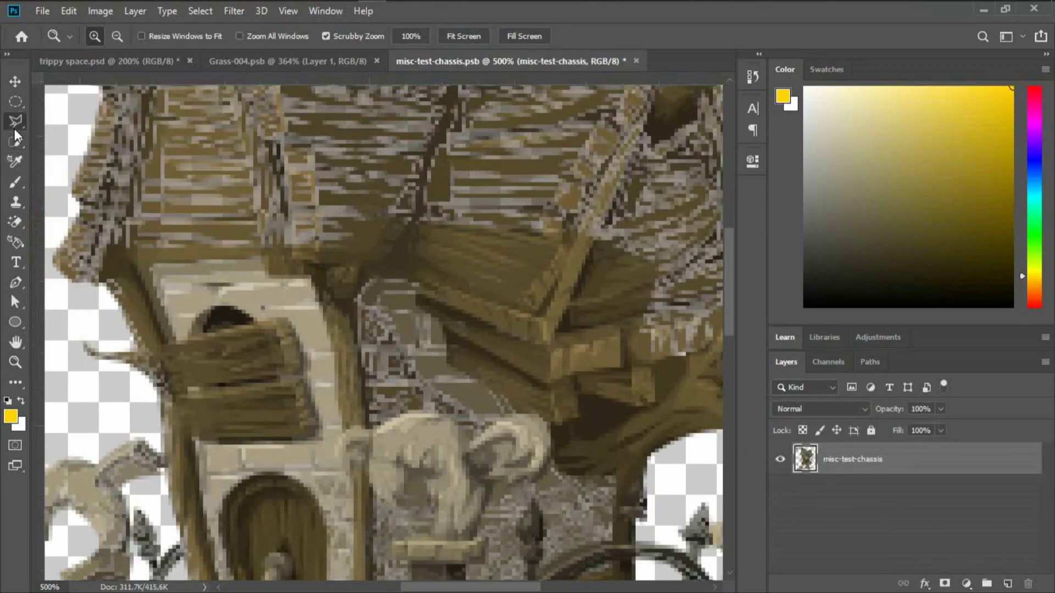
right_click(14, 128)
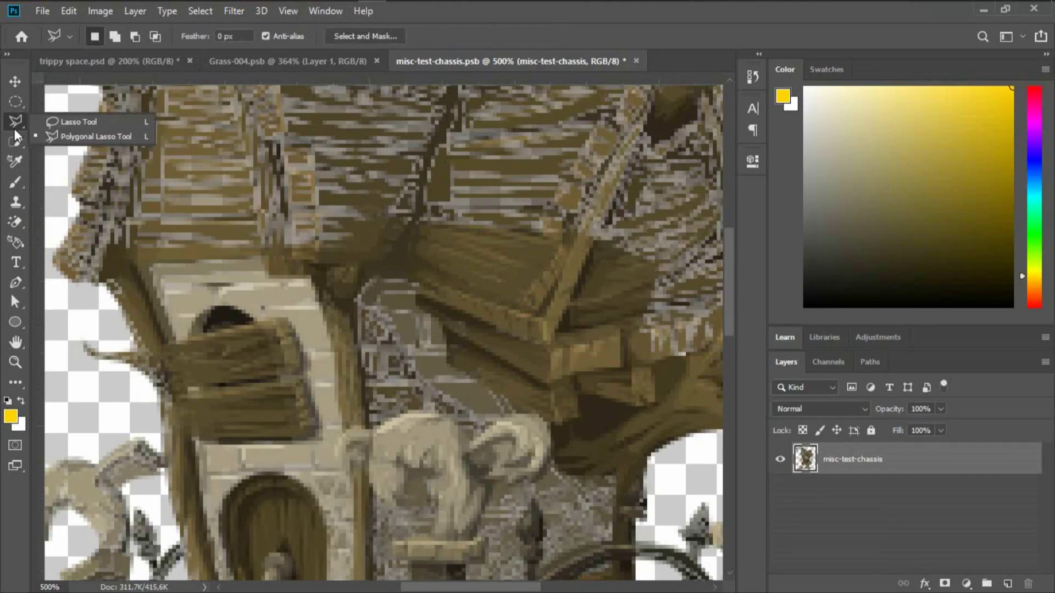
left_click(14, 129)
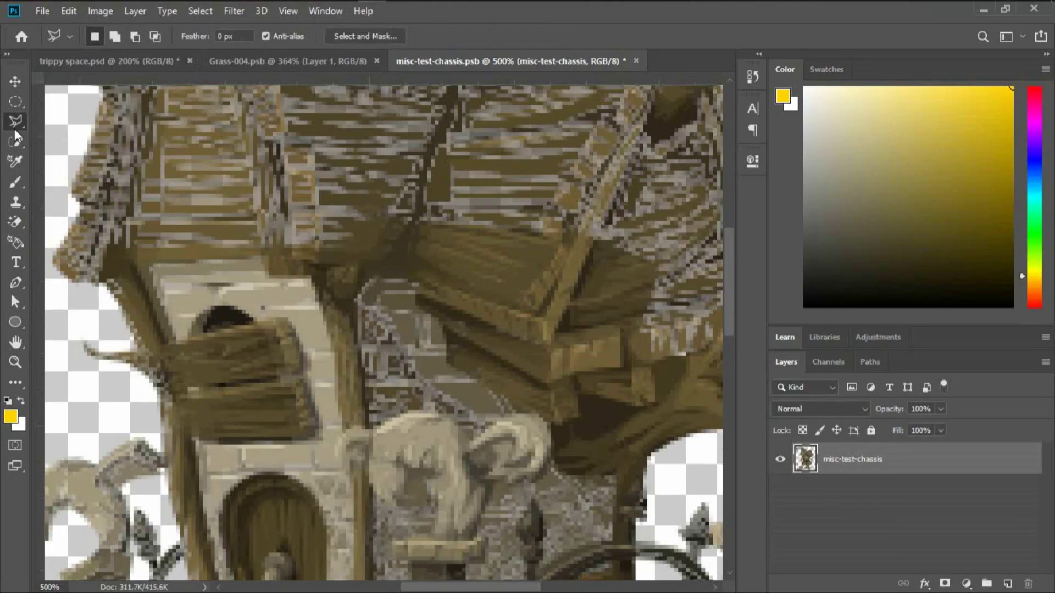
left_click(401, 275)
left_click(428, 224)
left_click(554, 261)
left_click(558, 284)
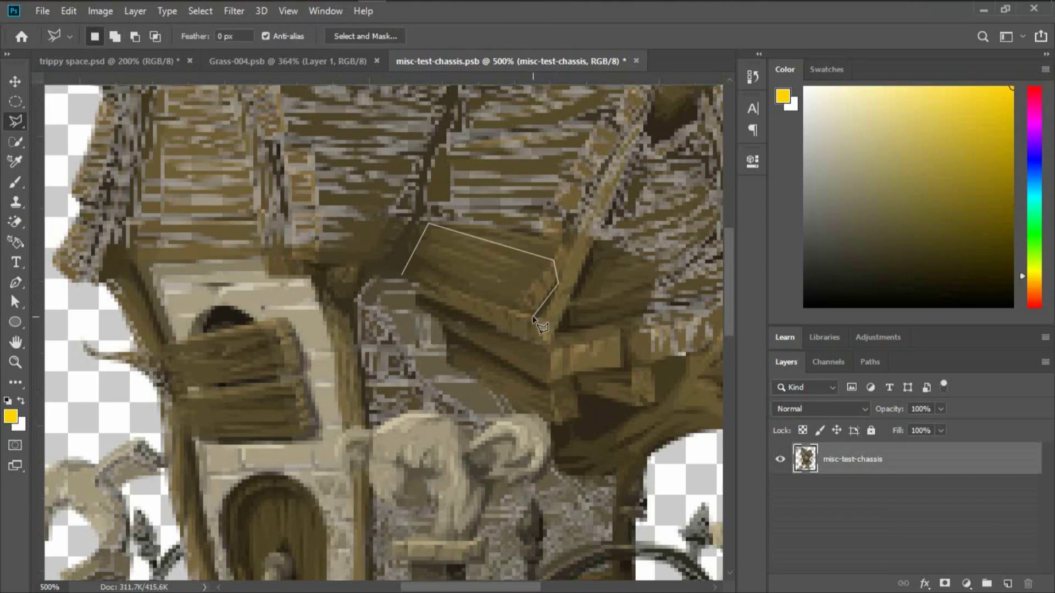
left_click(532, 317)
left_click(403, 275)
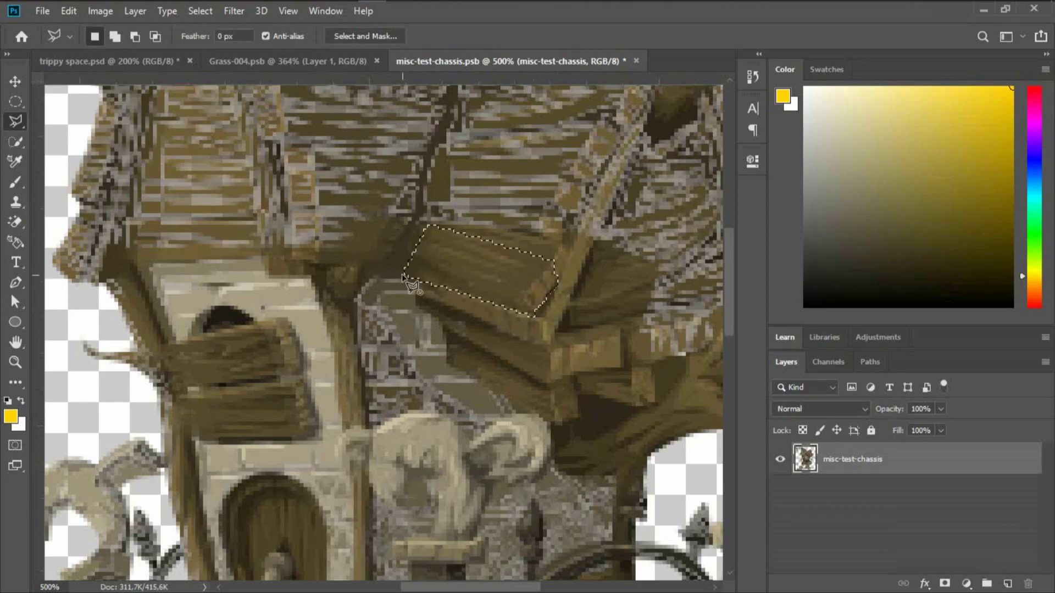
Copy the plank to a new Layer 1, hide misc-test-chassis, and return to trippy space.psd.
right_click(461, 271)
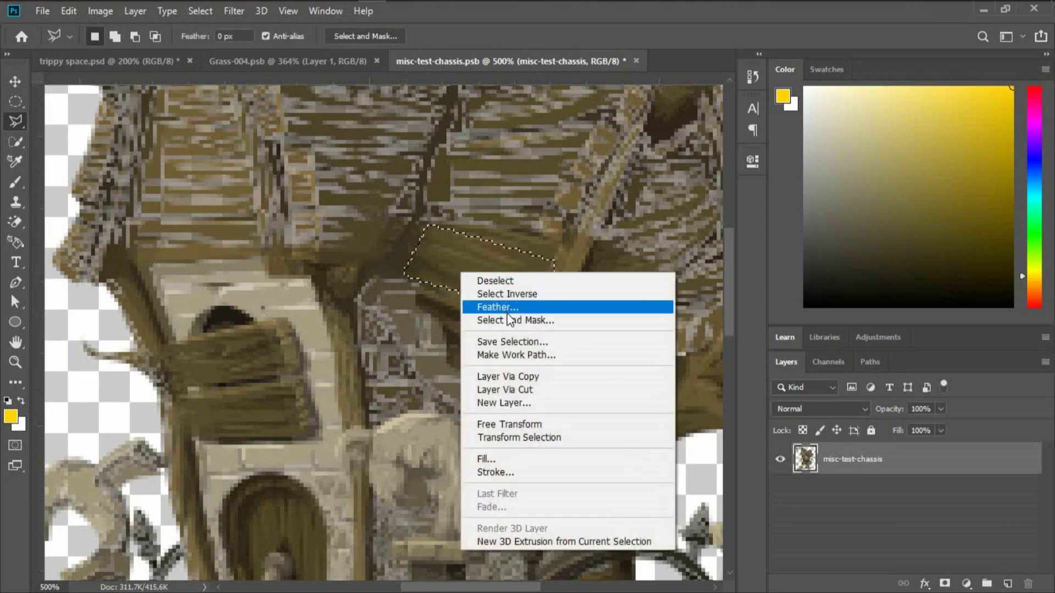
left_click(546, 381)
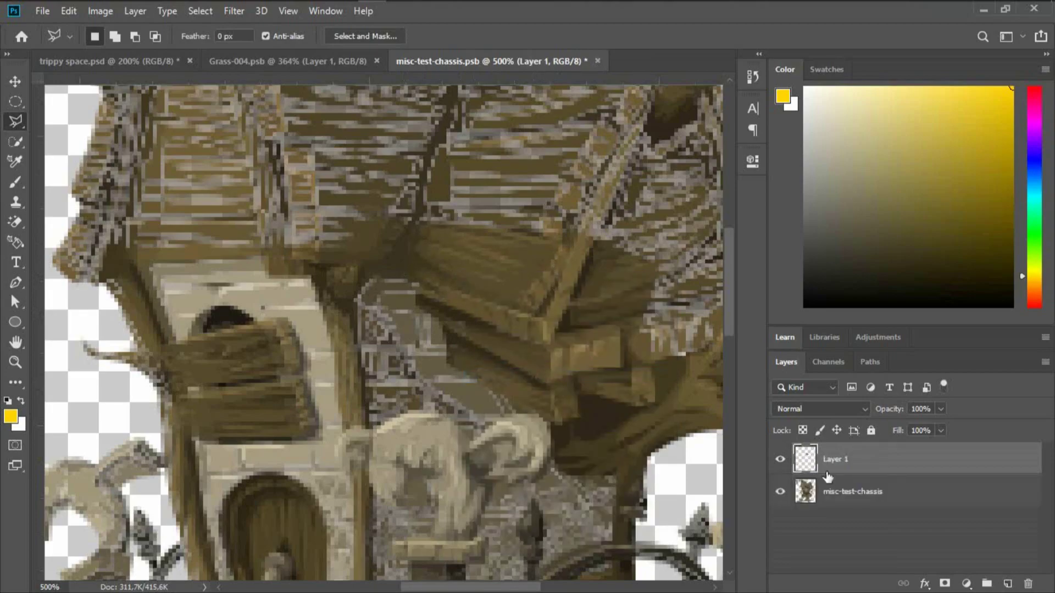
left_click(781, 493)
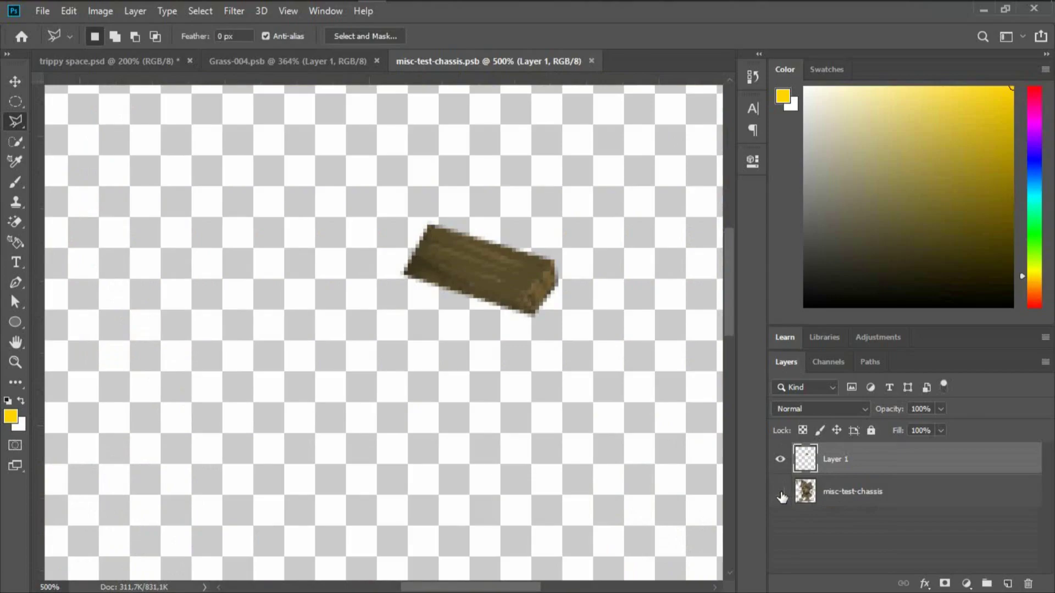
left_click(81, 63)
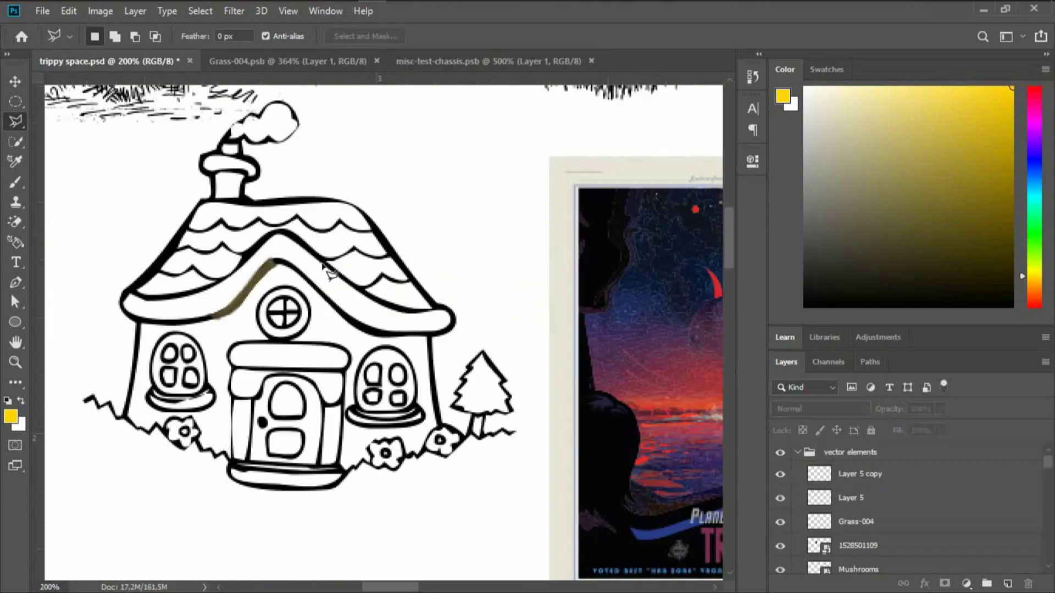
Fit trippy space on screen, zoom in on the left-side elements, then return to misc-test-chassis.psb.
left_click(15, 363)
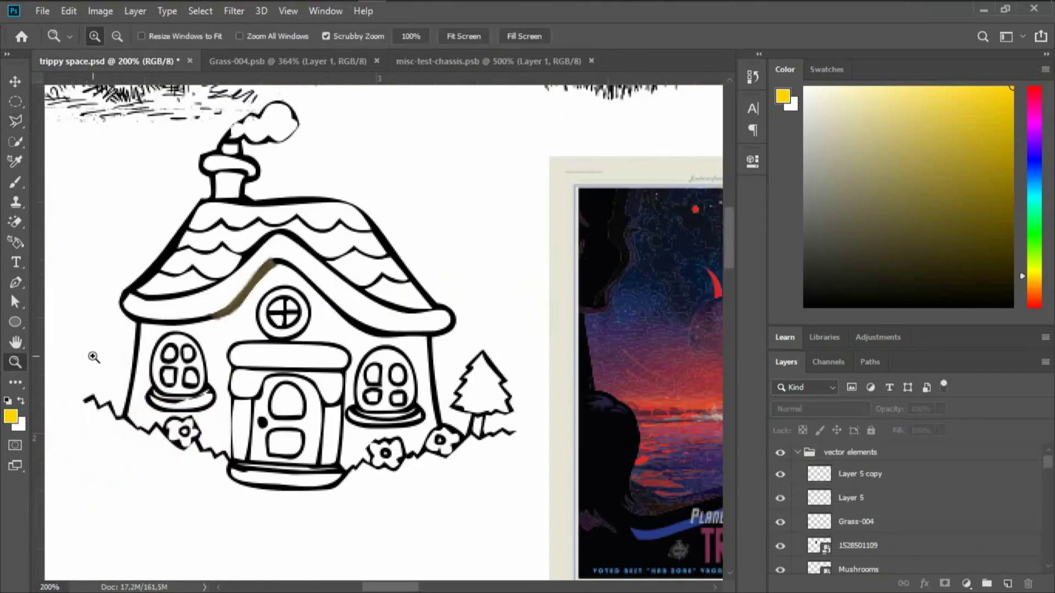
right_click(94, 357)
left_click(109, 365)
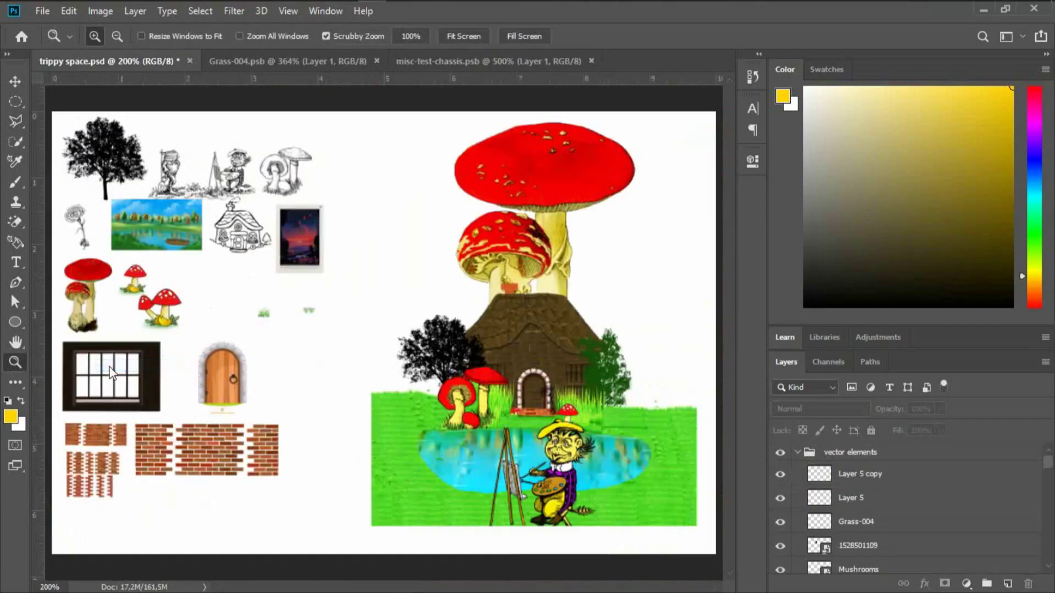
left_click(211, 301)
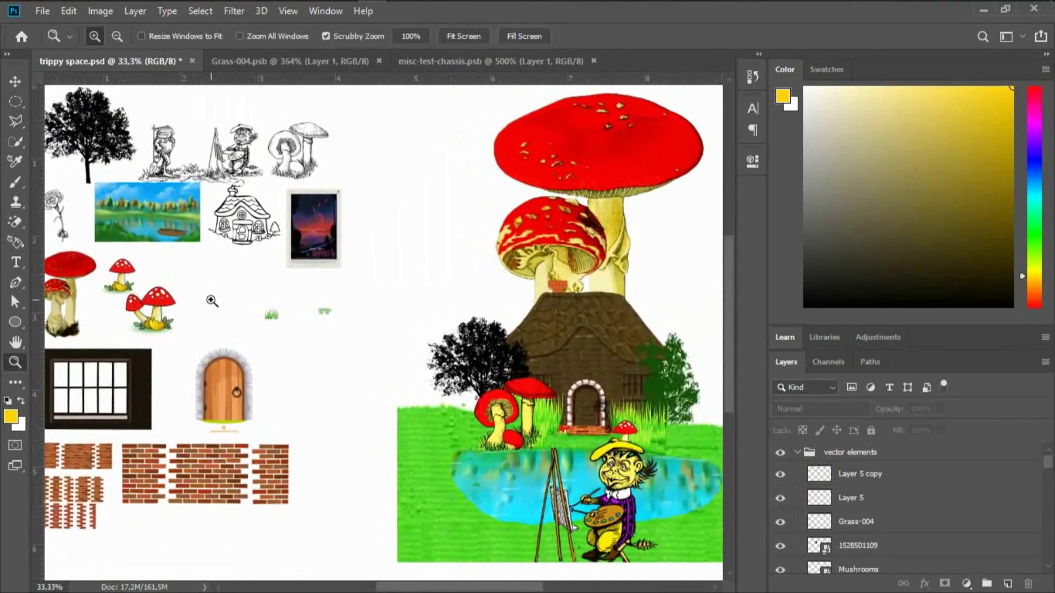
left_click(212, 301)
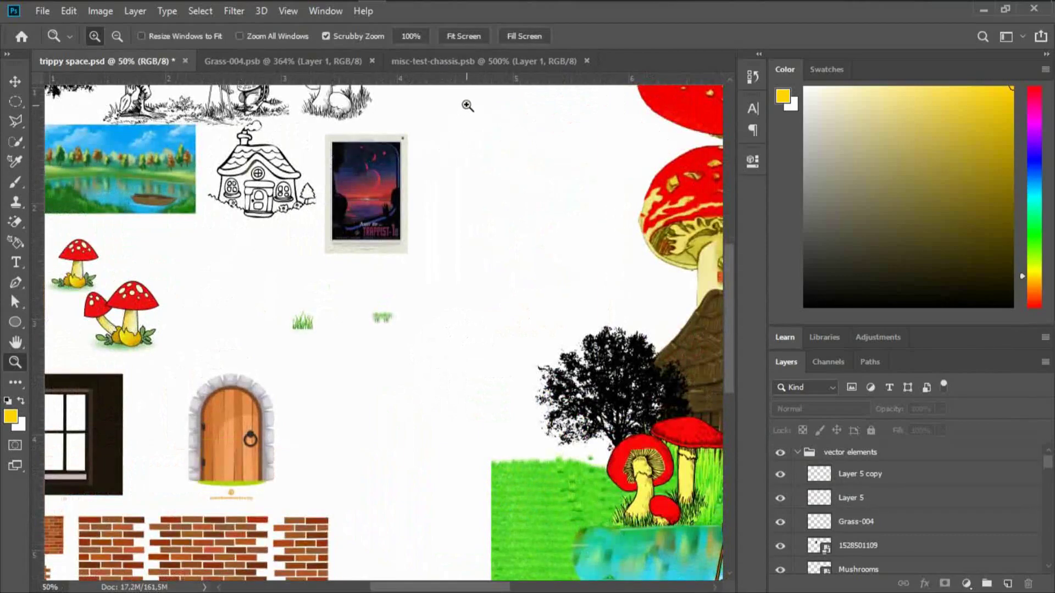
left_click(477, 61)
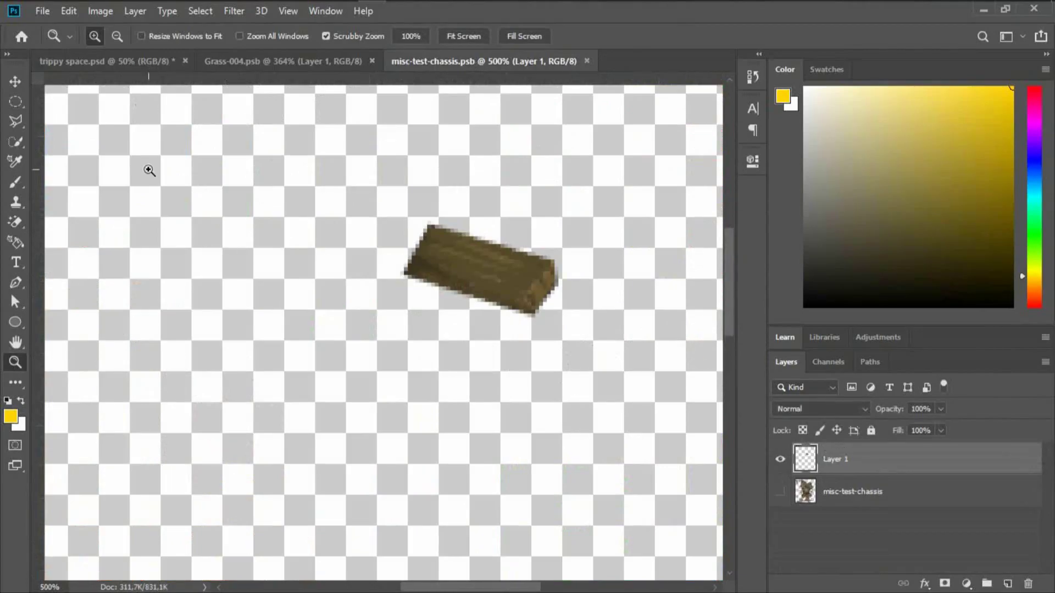
Drag the plank from the chassis document into trippy space.psd and zoom in on the house.
left_click(15, 80)
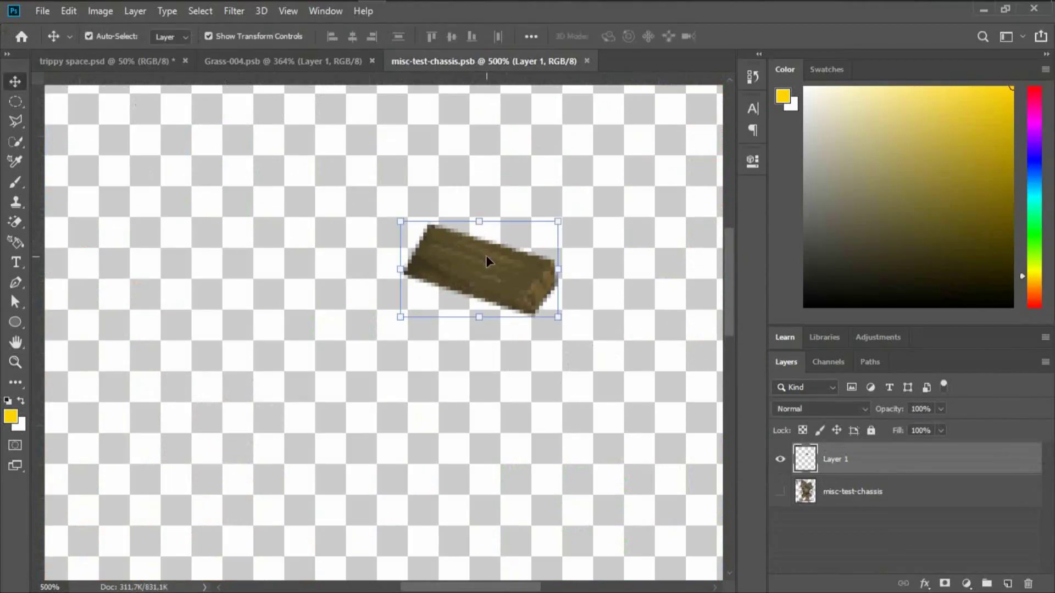
left_click_drag(487, 257, 268, 239)
left_click(15, 362)
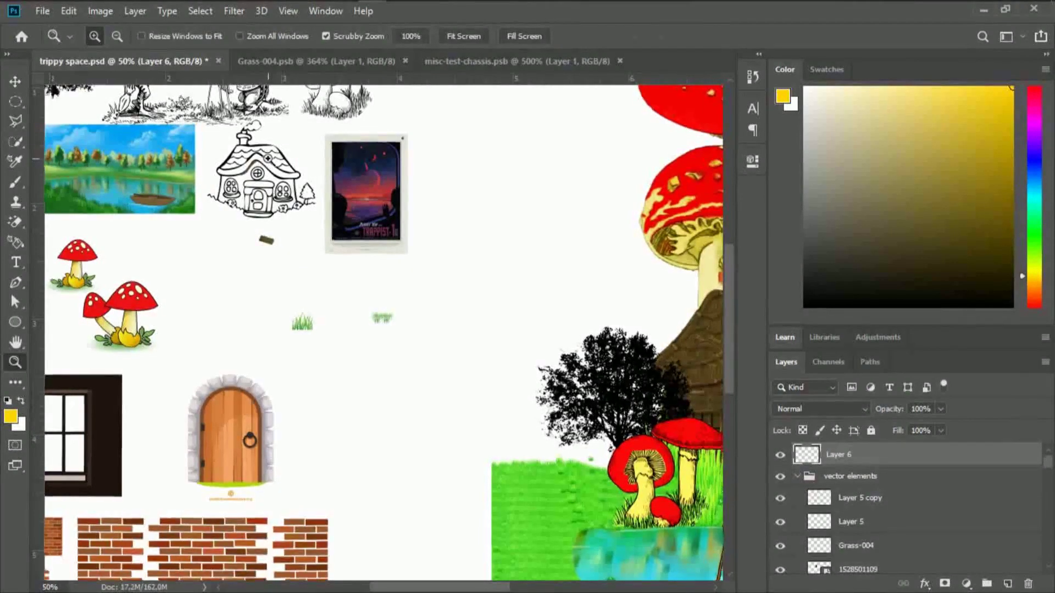
left_click(268, 156)
left_click(269, 159)
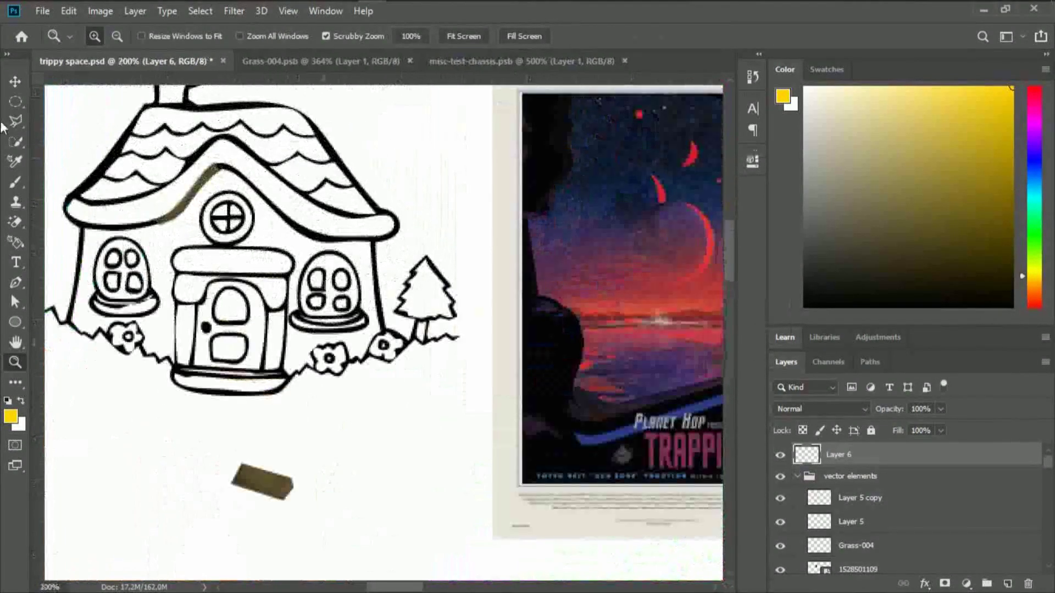
Rotate the pasted plank to about 77 degrees.
key("v")
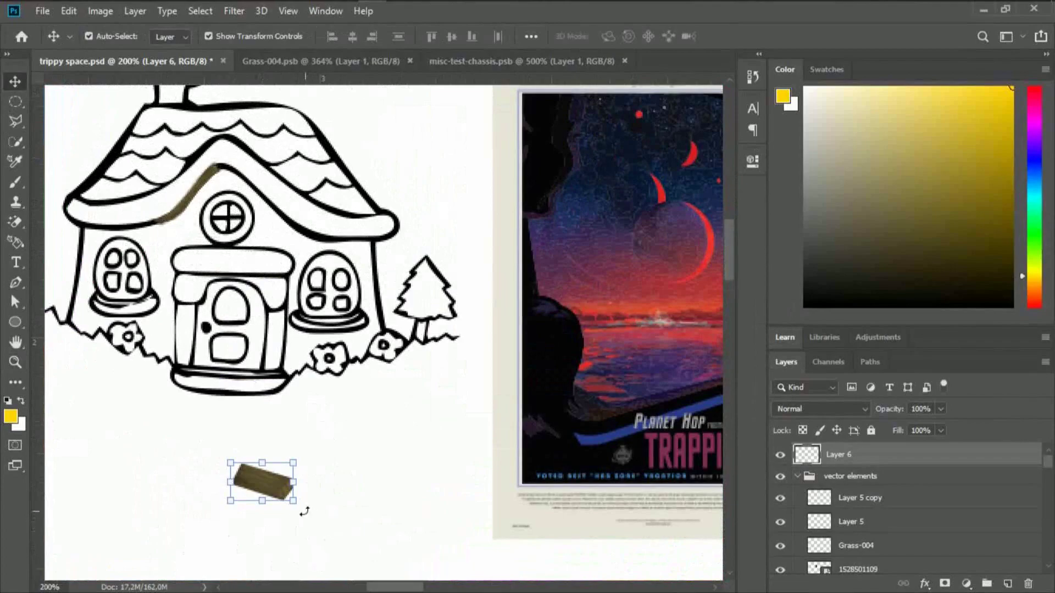
left_click_drag(299, 508, 253, 531)
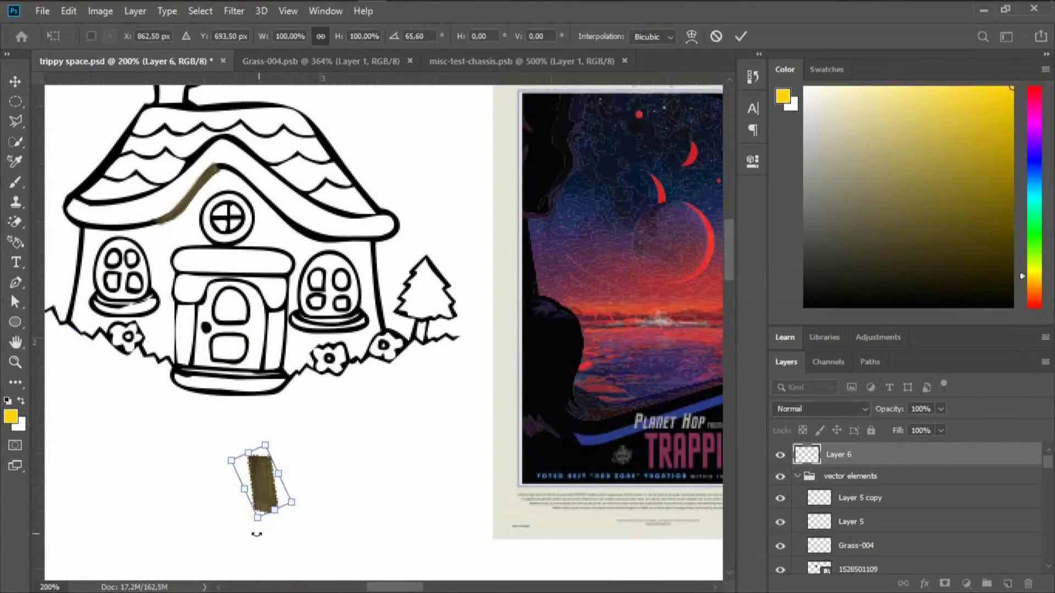
left_click_drag(254, 534, 248, 531)
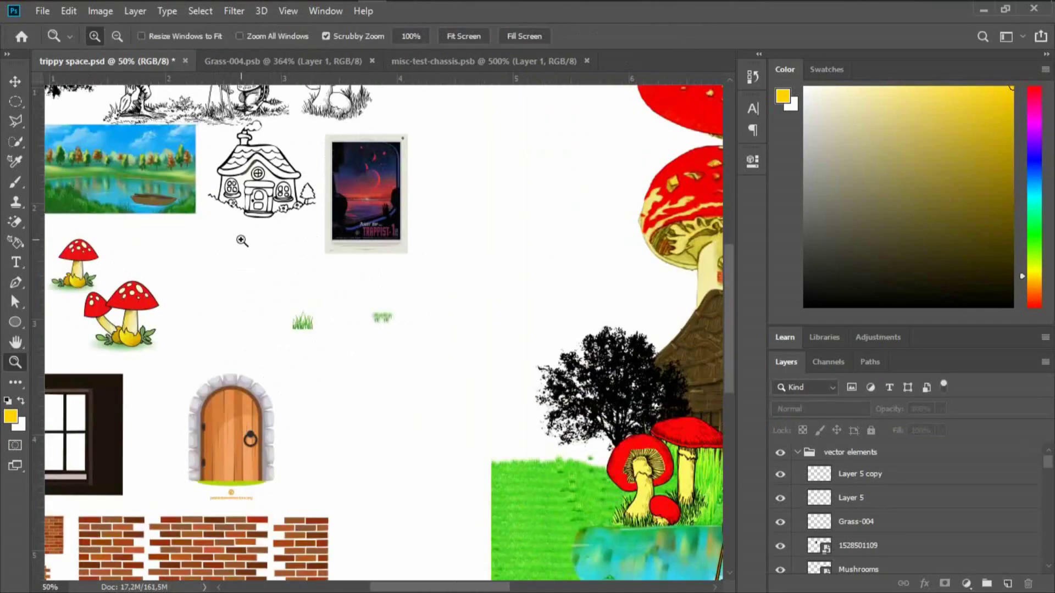
Copy the plank from misc-test-chassis.psb into trippy space again.
left_click(476, 60)
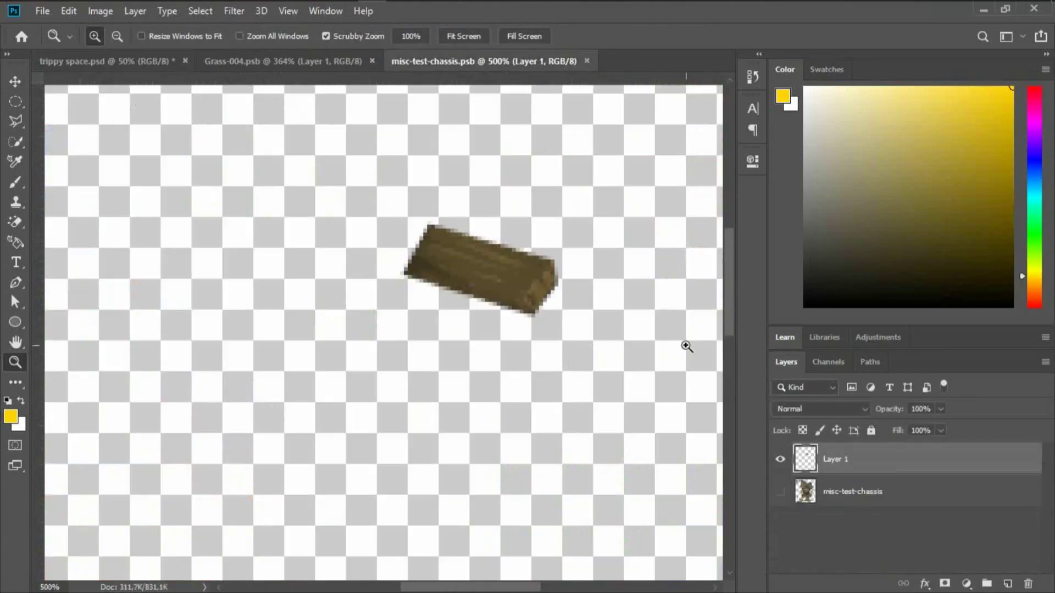
left_click(15, 81)
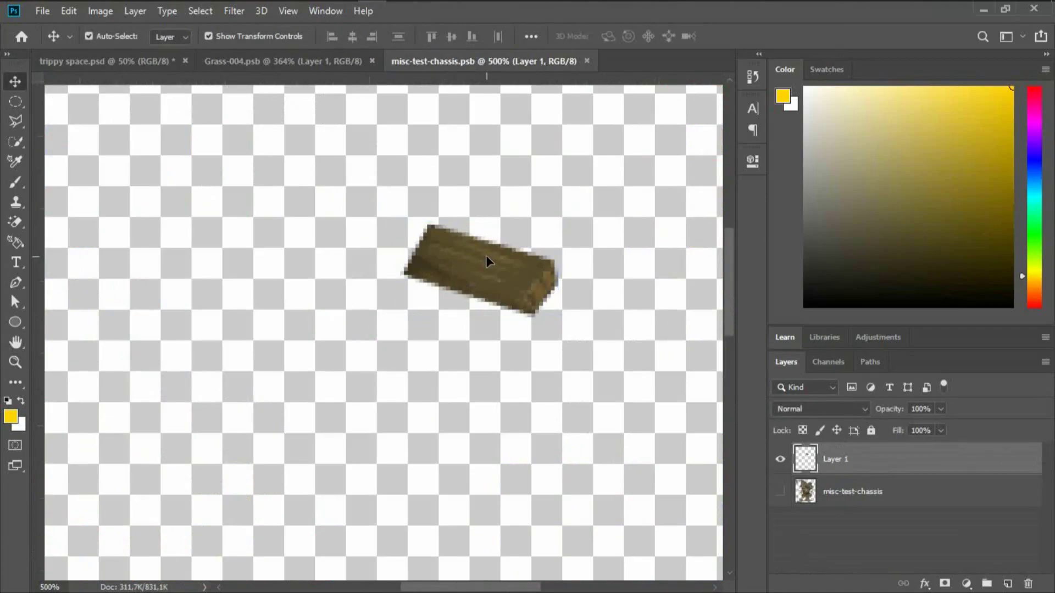
left_click_drag(486, 255, 266, 239)
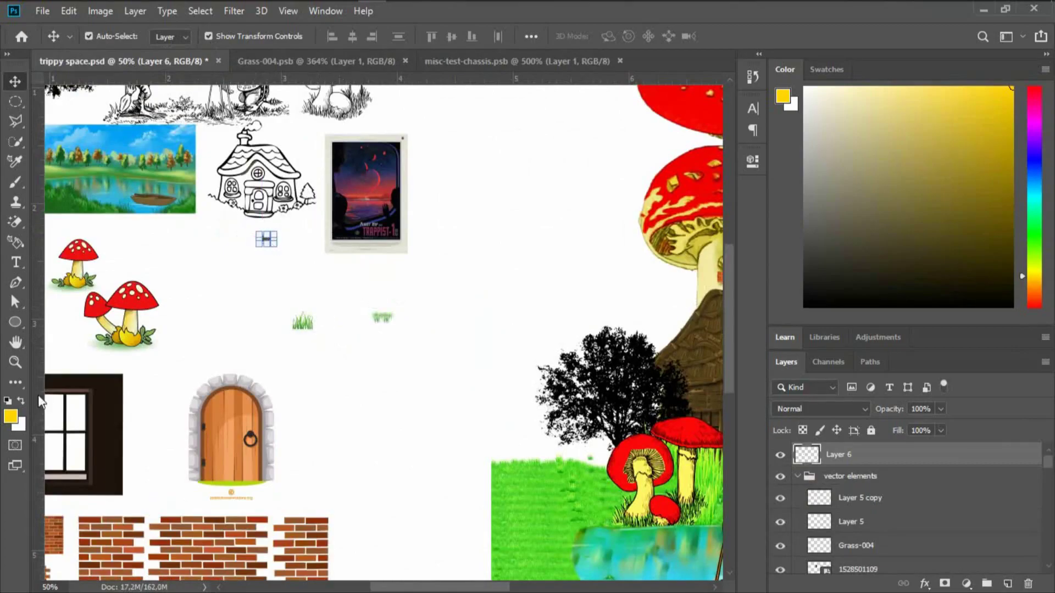
Zoom to 200% on the house and rotate the Layer 6 plank to 77.22°, then commit.
left_click(15, 362)
left_click(267, 159)
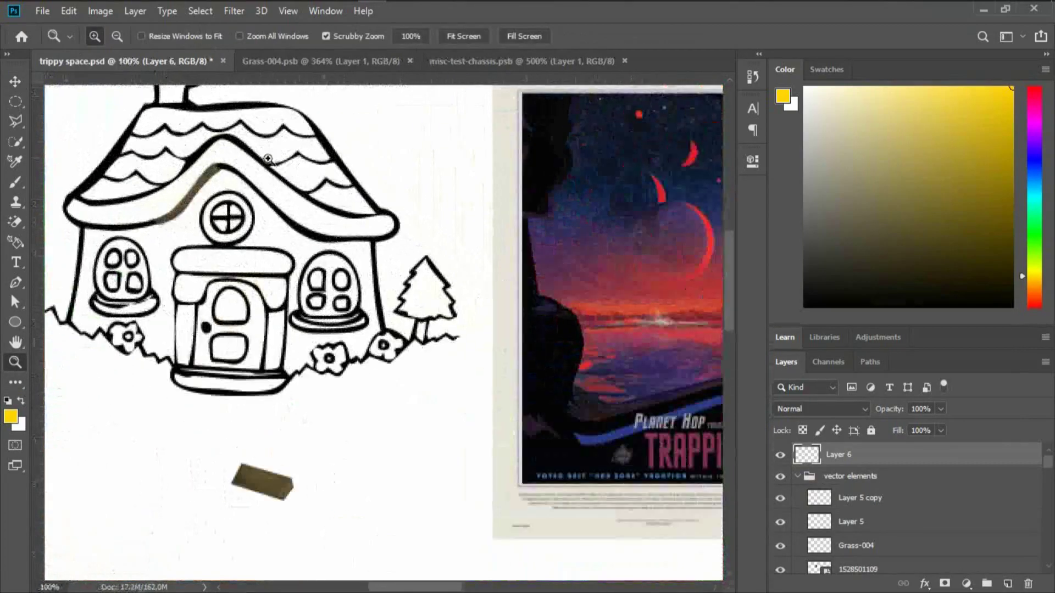
left_click(267, 159)
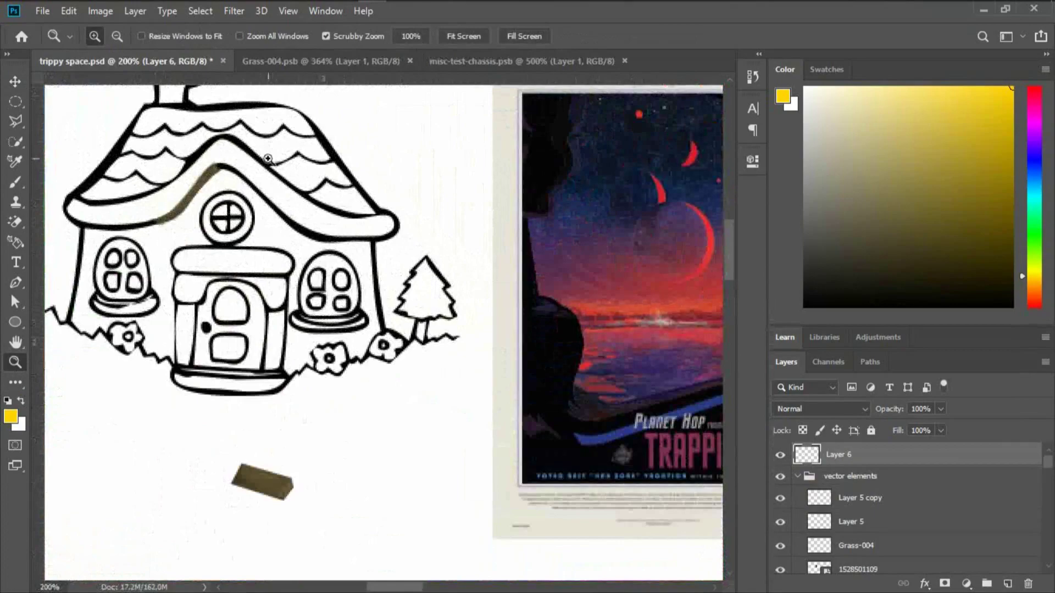
left_click(15, 82)
left_click_drag(304, 511, 253, 532)
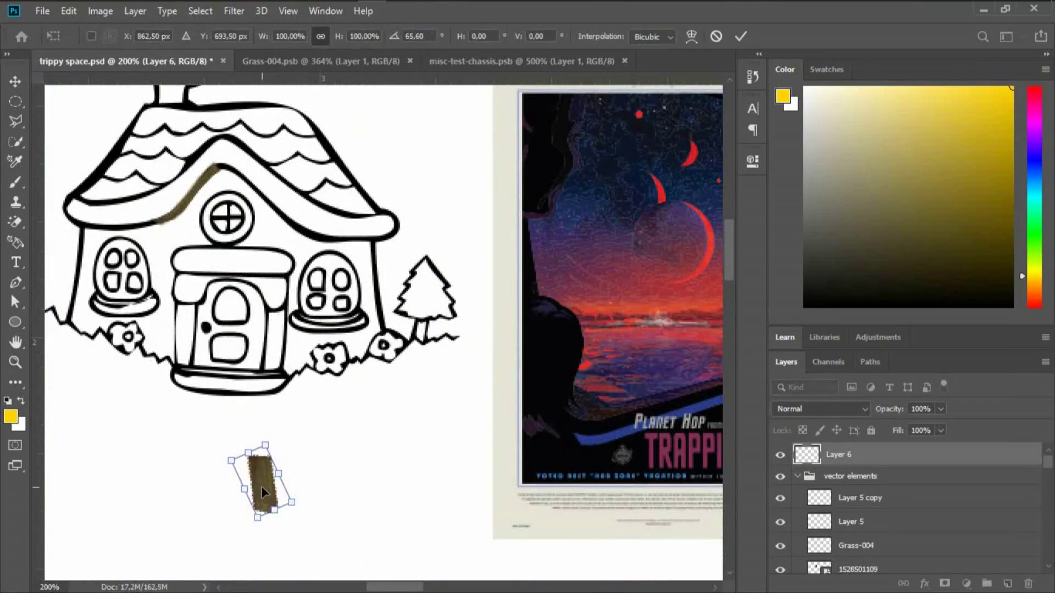
left_click_drag(259, 533, 305, 468)
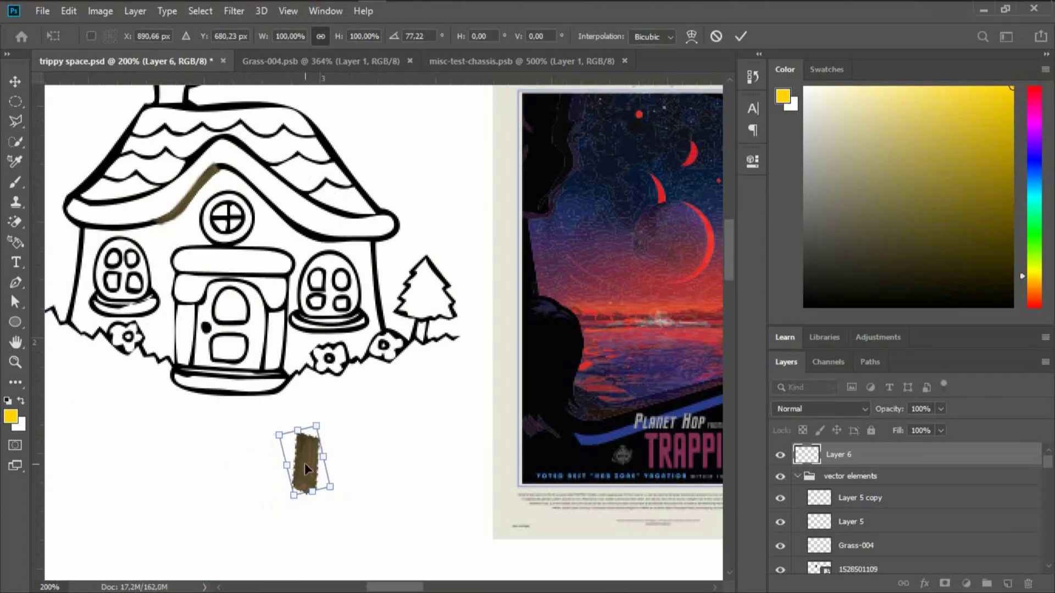
left_click(737, 36)
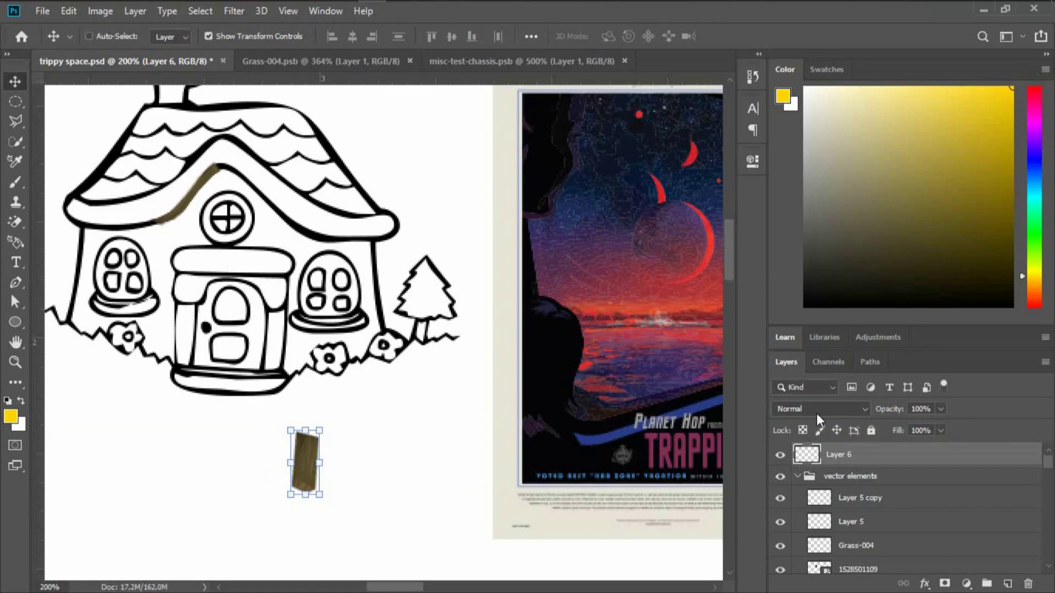
Paste plank copies as Layers 7 and 8, stack them with Layer 6, and select the planks together.
key("ctrl+v")
left_click_drag(382, 342, 309, 440)
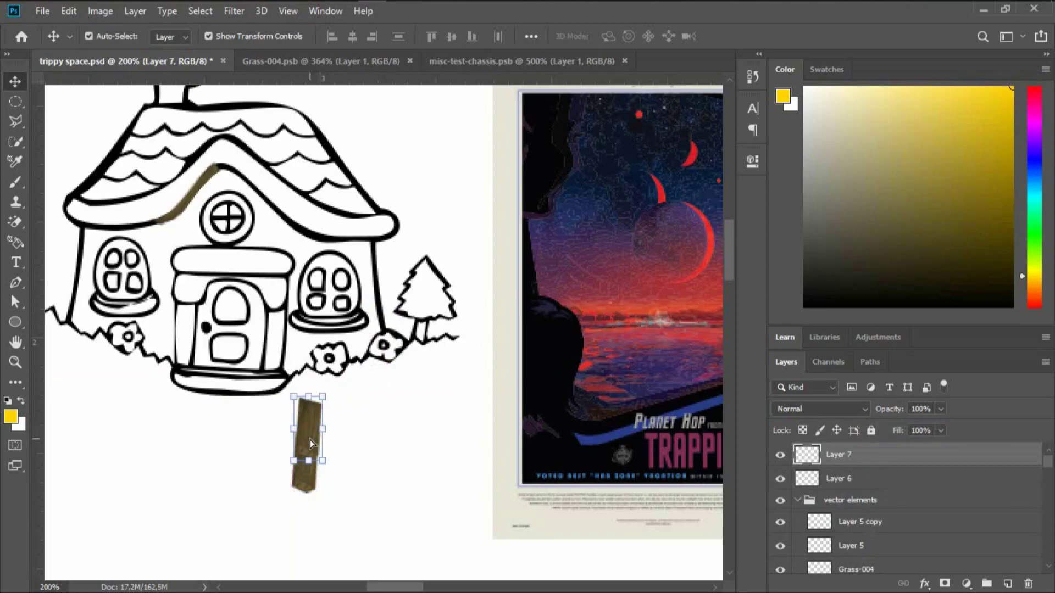
key("ctrl+v")
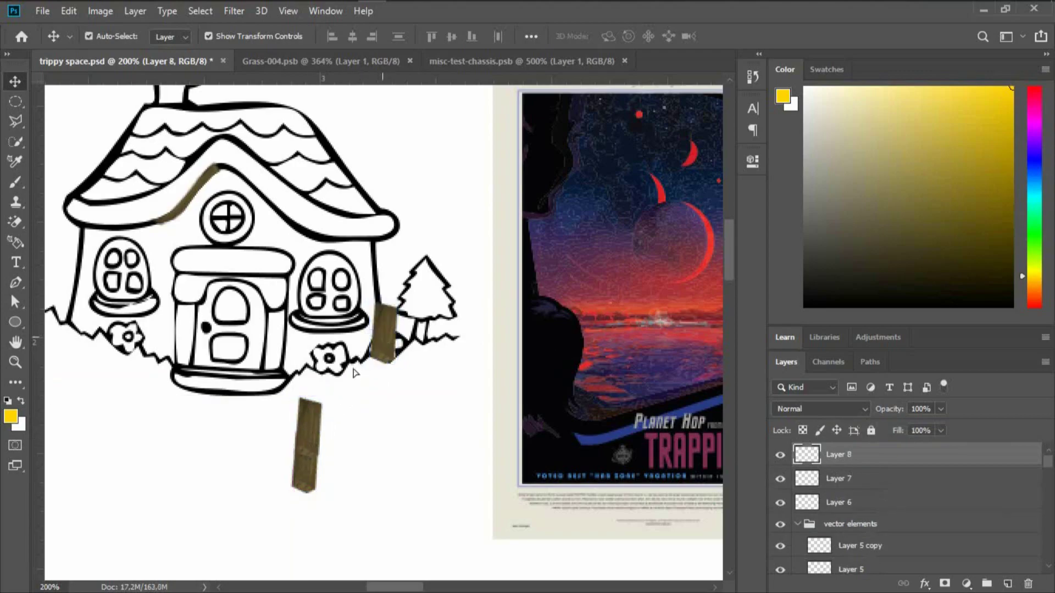
left_click_drag(374, 340, 316, 407)
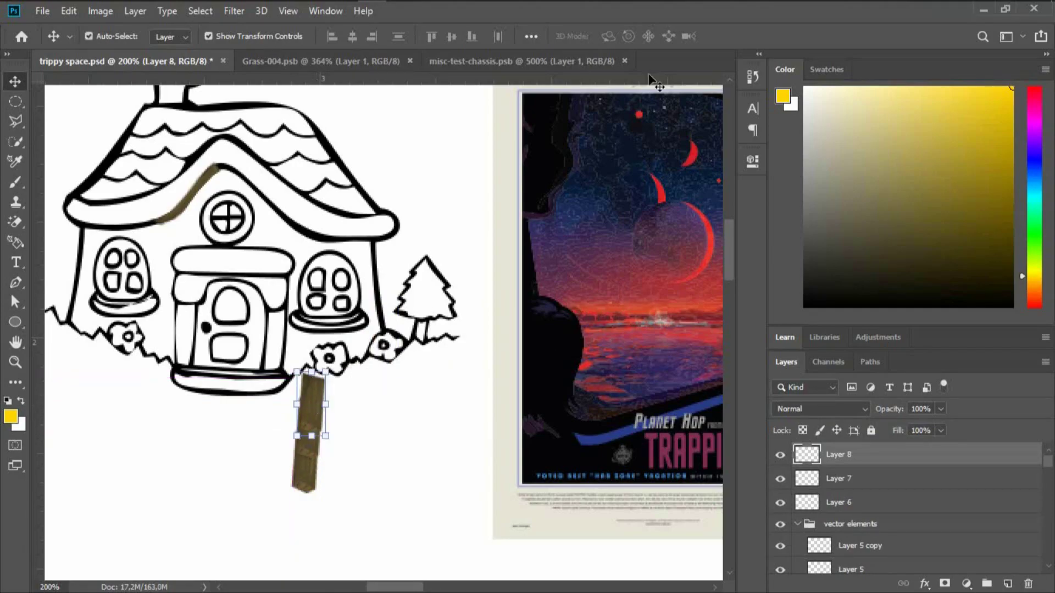
left_click(301, 440, "shift")
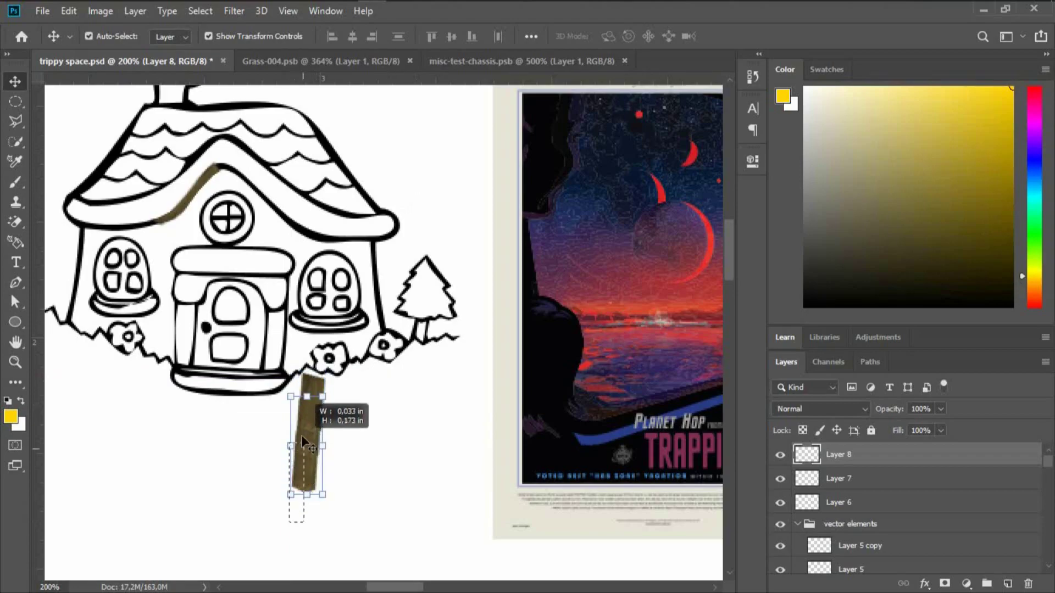
right_click(874, 506)
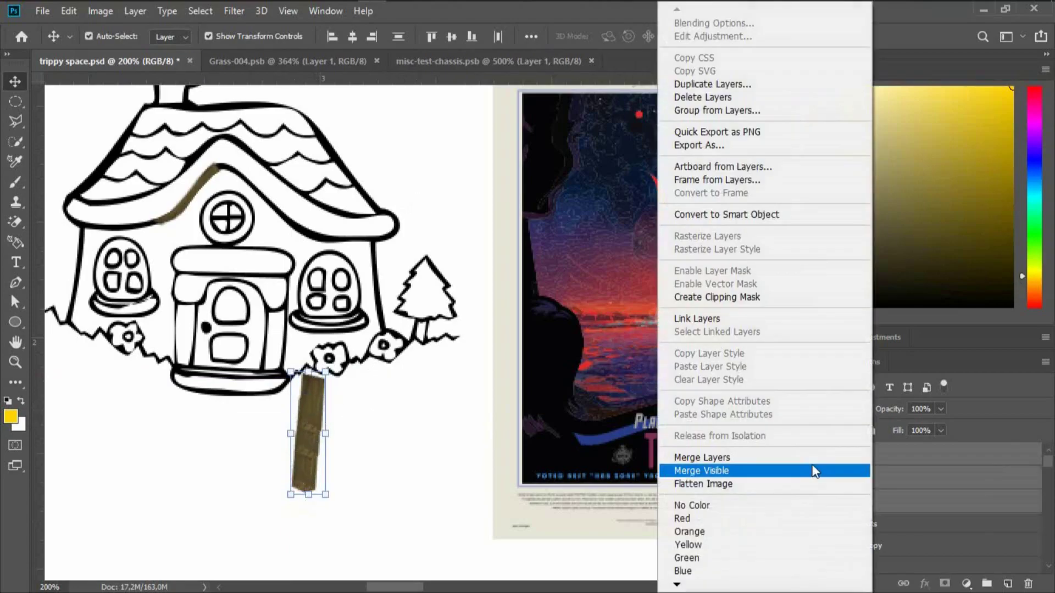
Merge the plank layers and move the merged Layer 8 below House12.
left_click(756, 464)
left_click(363, 242)
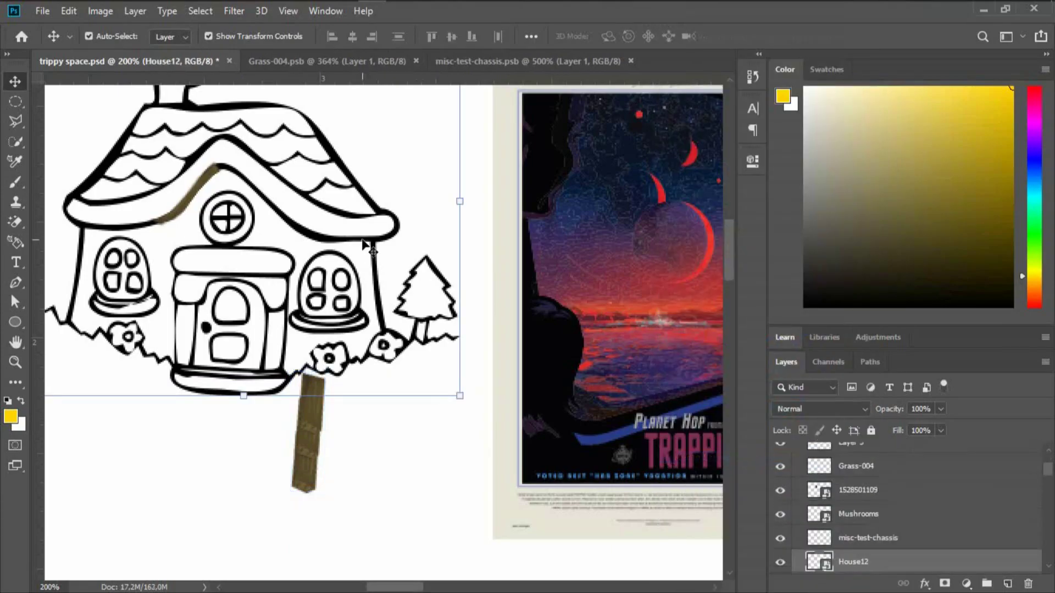
left_click(312, 443)
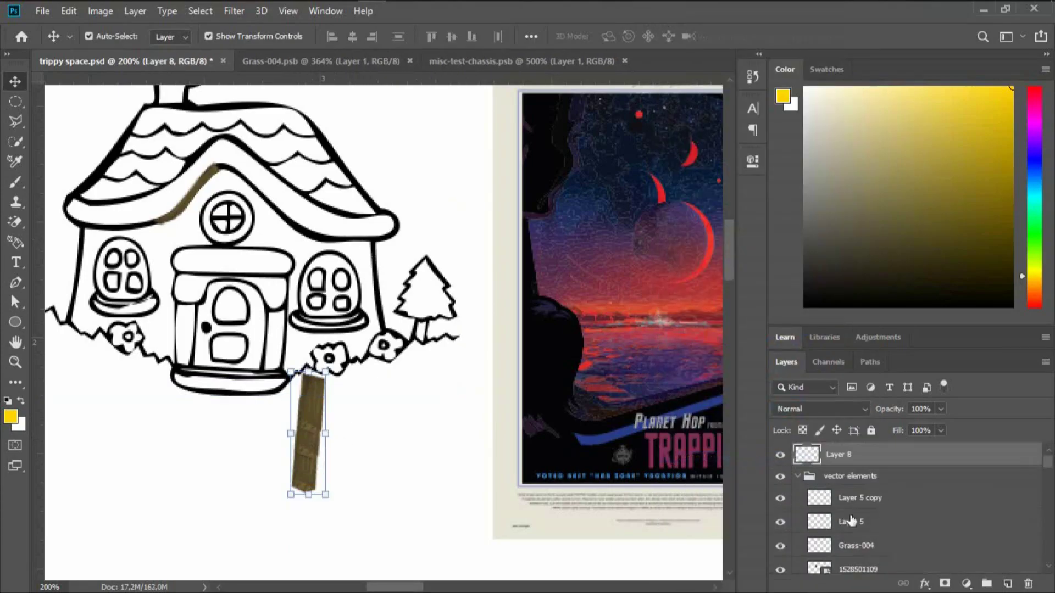
left_click_drag(873, 456, 879, 552)
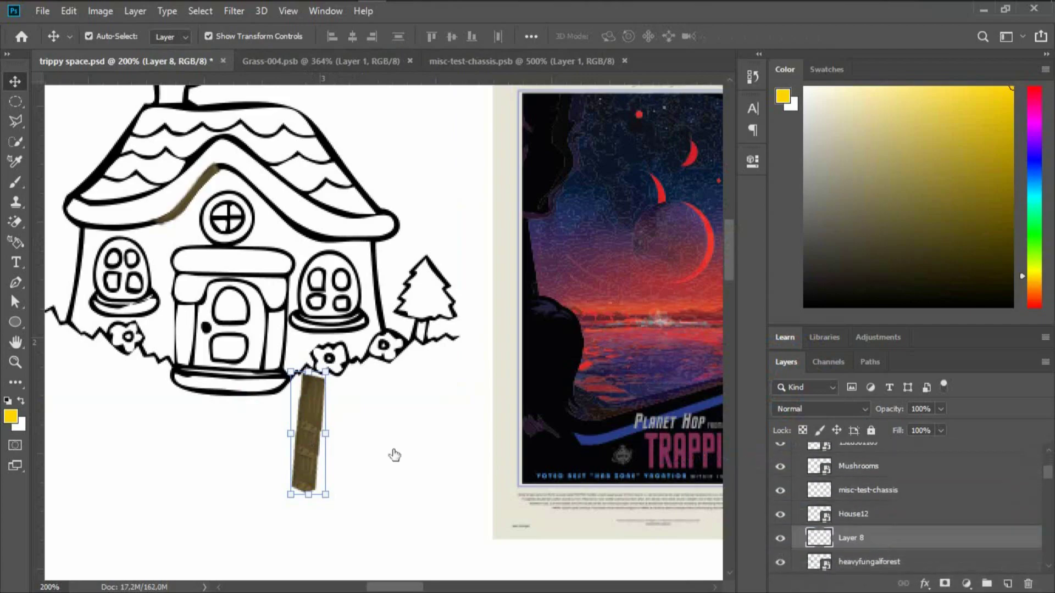
Lay the plank along the roof's right slope, rotated to -41.15° and scaled to 150.32%.
left_click_drag(315, 440, 299, 179)
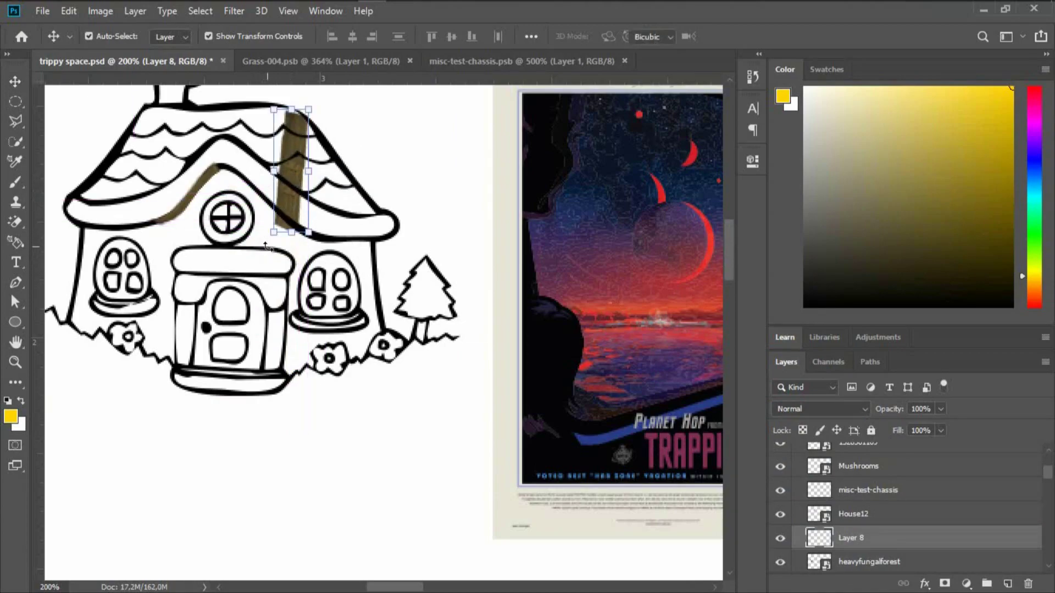
left_click_drag(264, 242, 323, 240)
left_click_drag(317, 191, 333, 166)
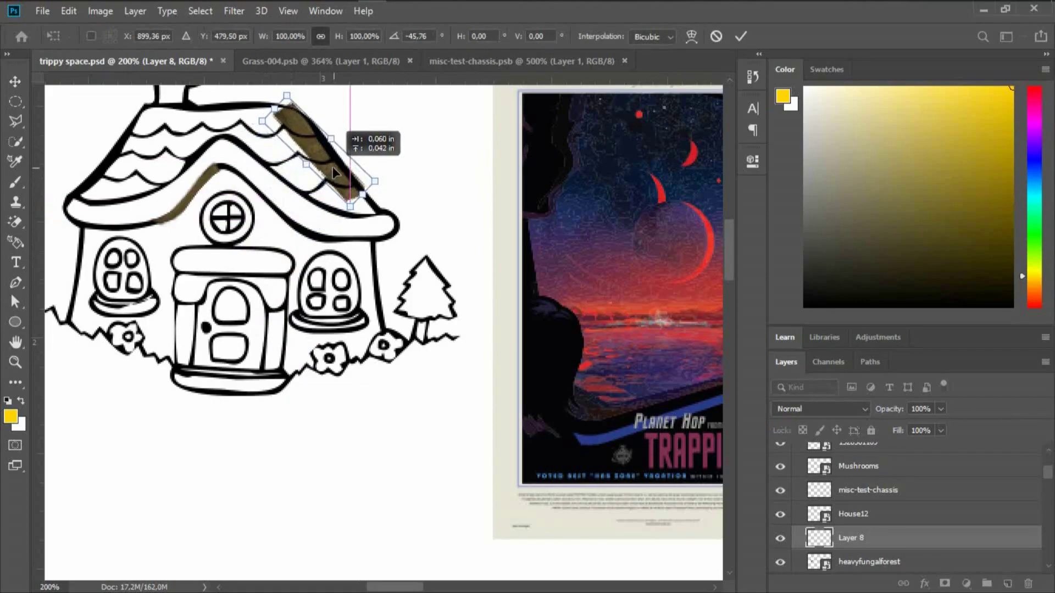
left_click_drag(353, 223, 397, 233)
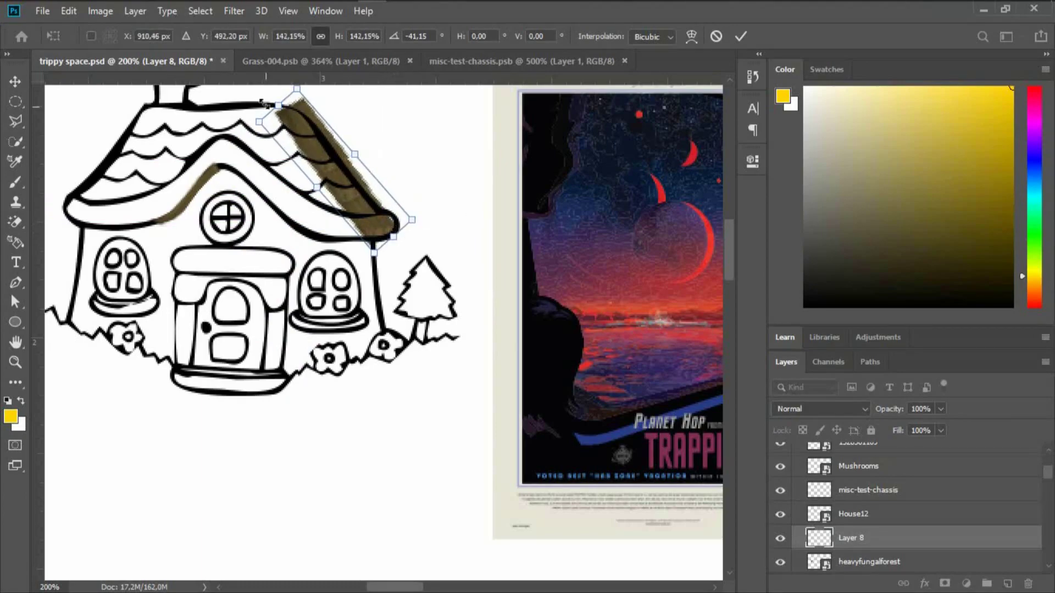
left_click_drag(269, 105, 263, 97)
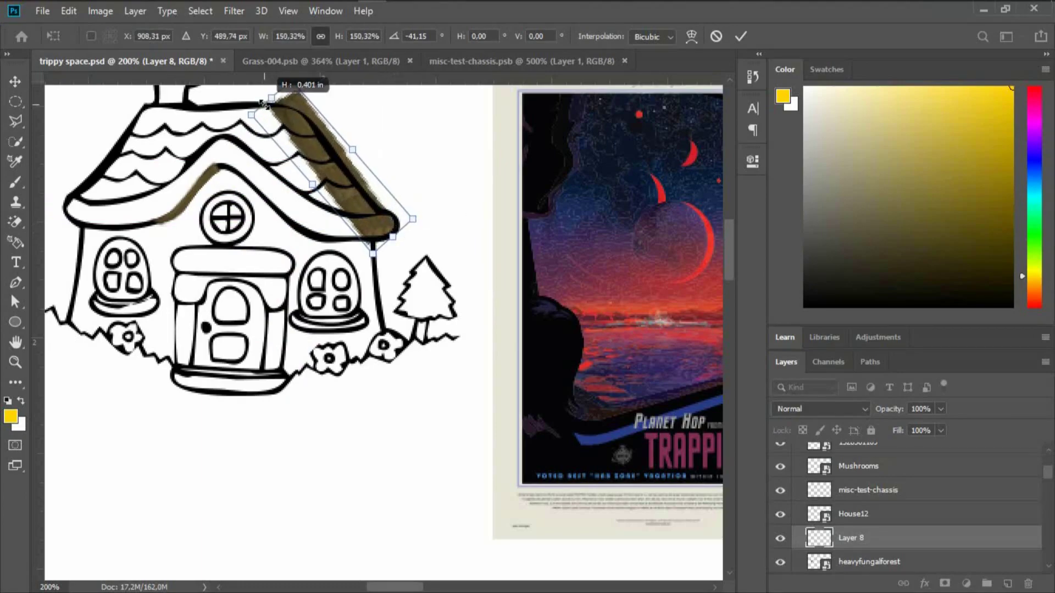
left_click(746, 35)
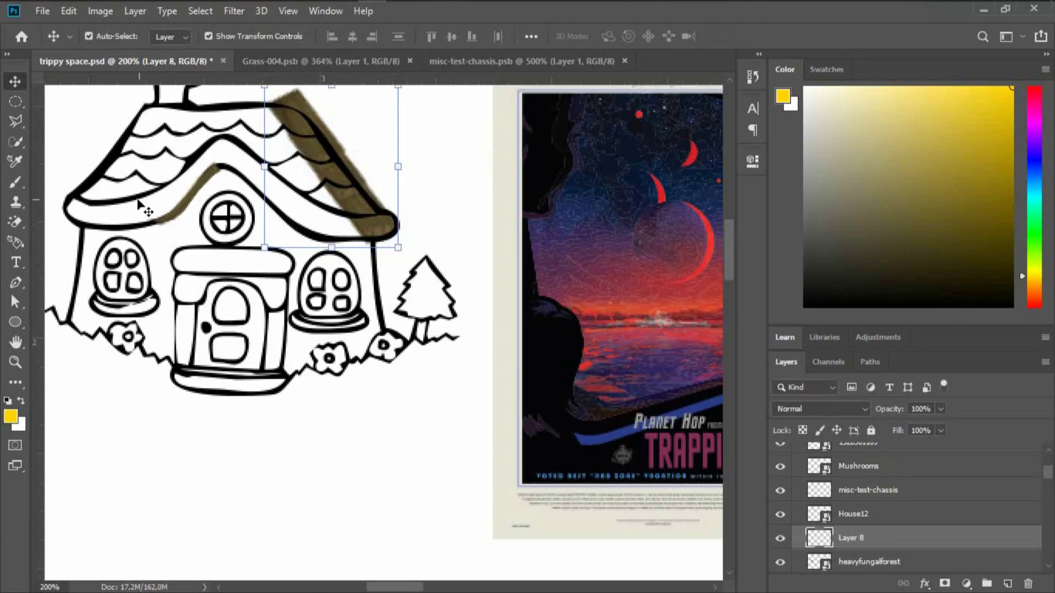
right_click(13, 219)
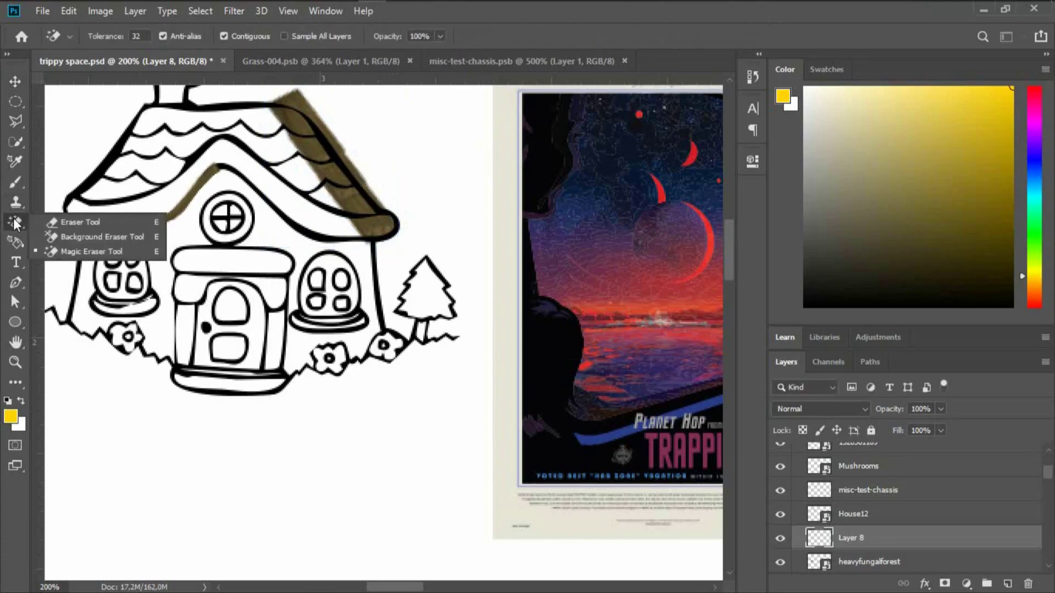
Erase the plank's end above the roof line with the Eraser Tool, then fit the document on screen.
left_click(75, 221)
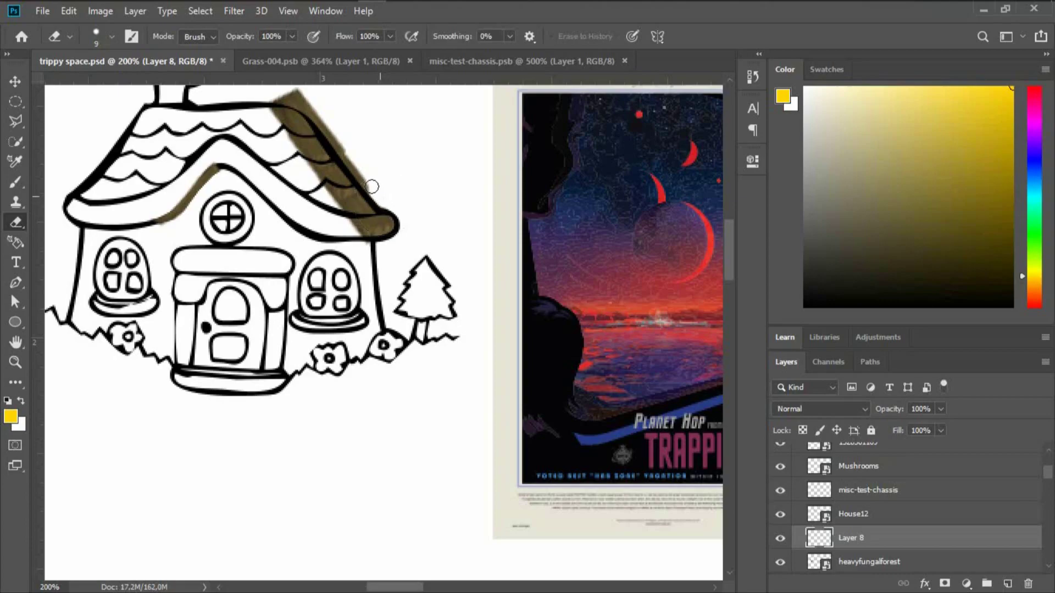
mouse_move(341, 148)
left_mouse_down()
mouse_move(305, 107)
mouse_move(277, 96)
left_mouse_up()
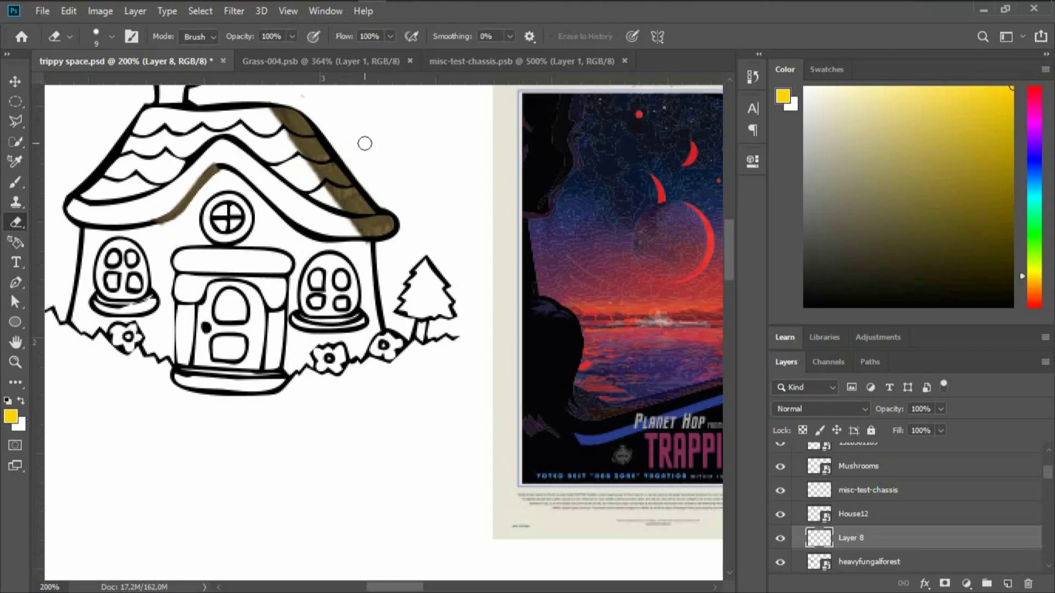
left_click(16, 362)
right_click(144, 360)
left_click(162, 369)
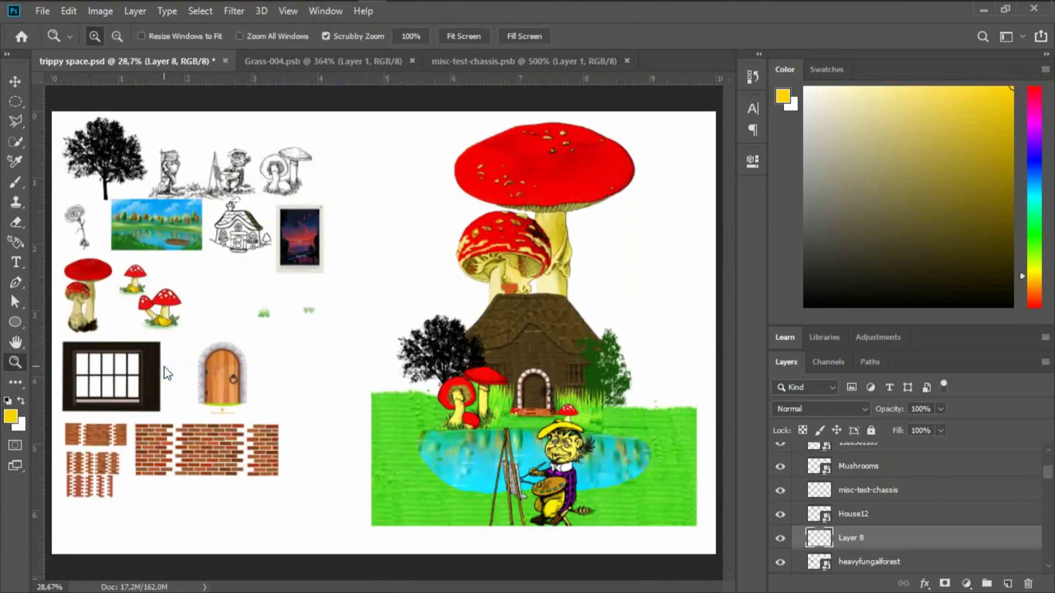
Zoom in on the top-left sketches and try smudging, dismissing the no-layer-selected error.
left_click(230, 193)
left_click(231, 193)
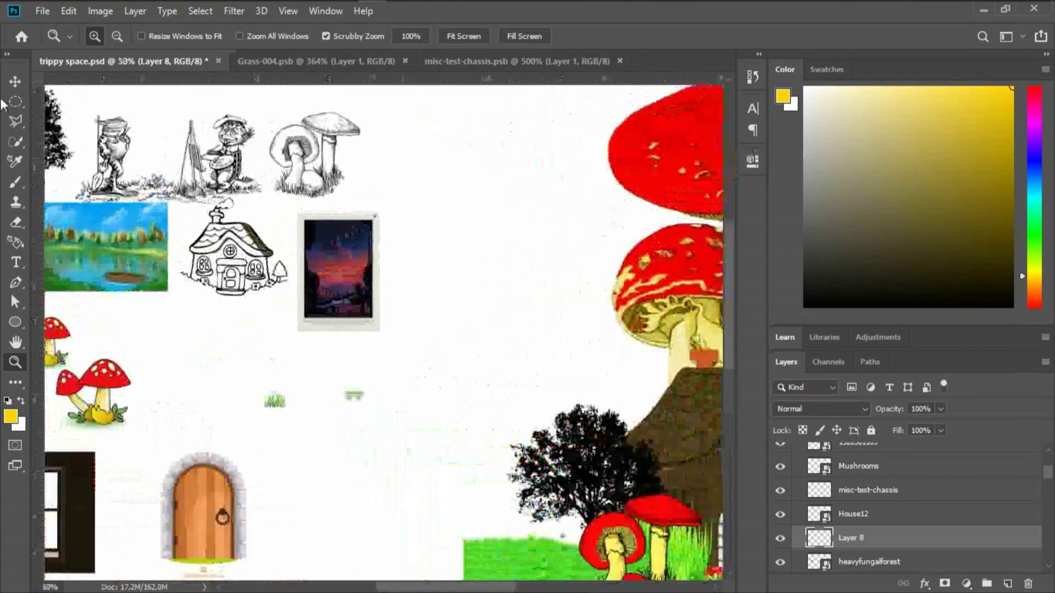
left_click(15, 82)
left_click(321, 145)
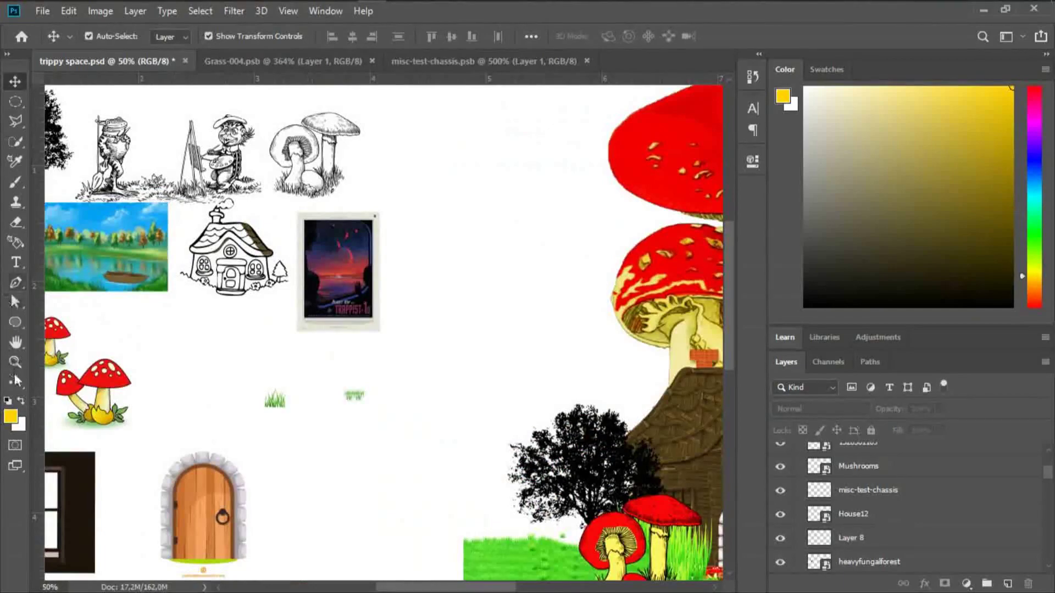
left_click(15, 382)
left_click(317, 165)
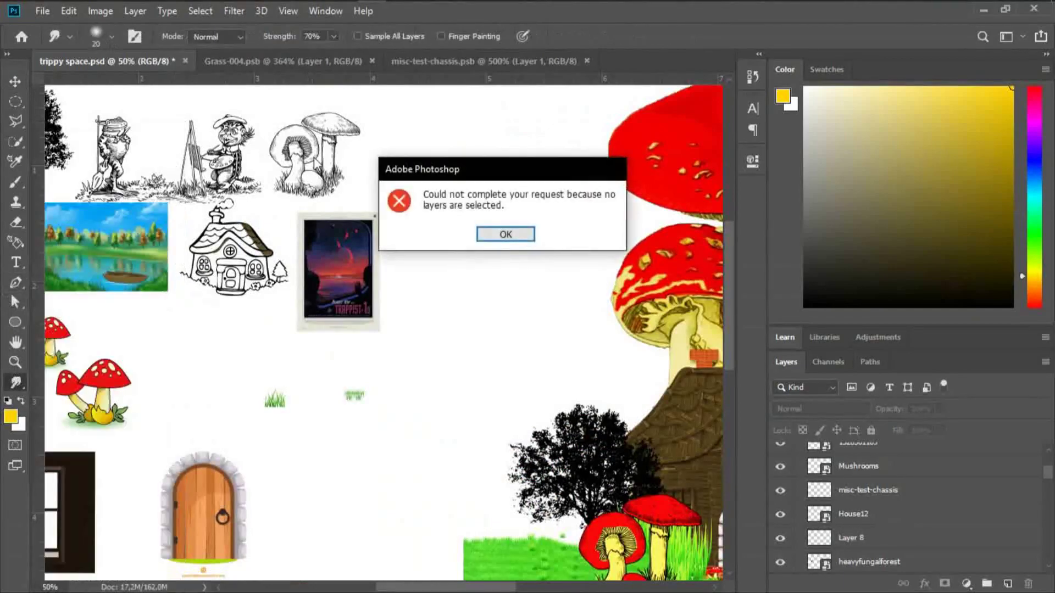
left_click(506, 235)
left_click(15, 81)
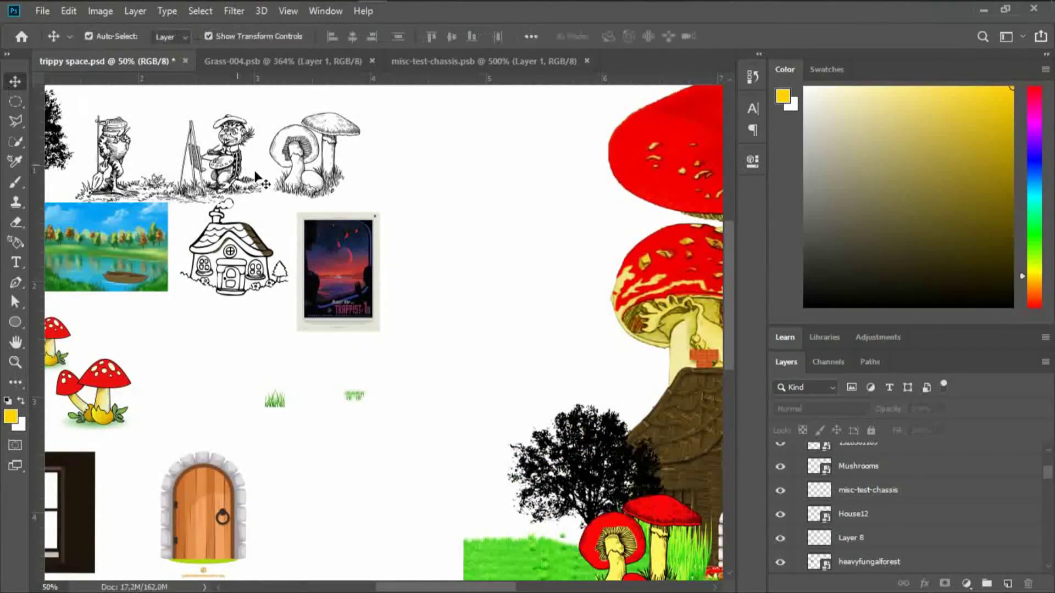
Select the Mushrooms sketch layer, rasterize it, and convert it back to a smart object.
left_click(308, 195)
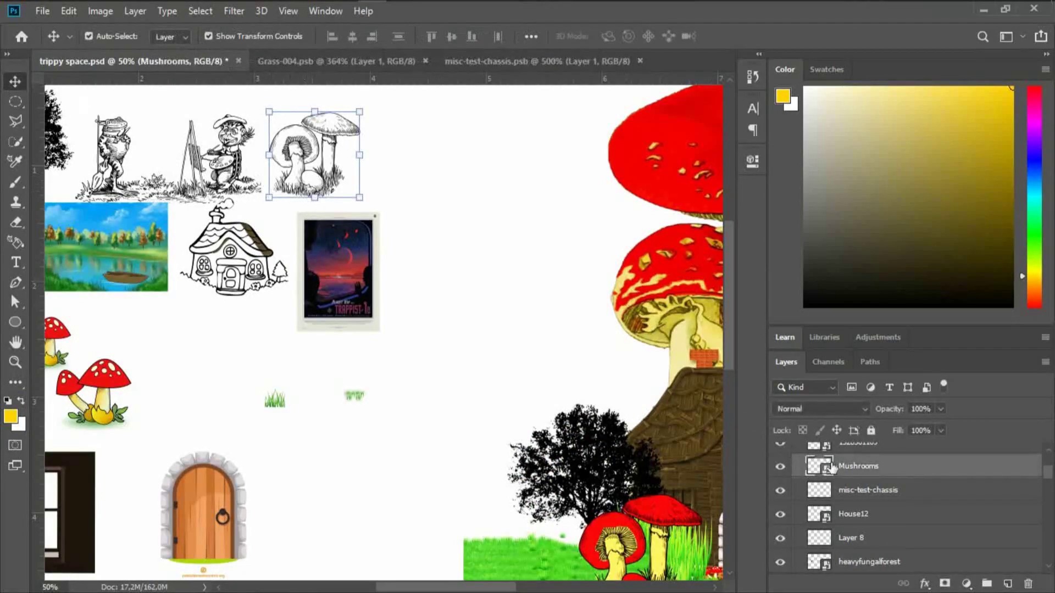
right_click(847, 468)
left_click(730, 285)
right_click(878, 472)
left_click(725, 283)
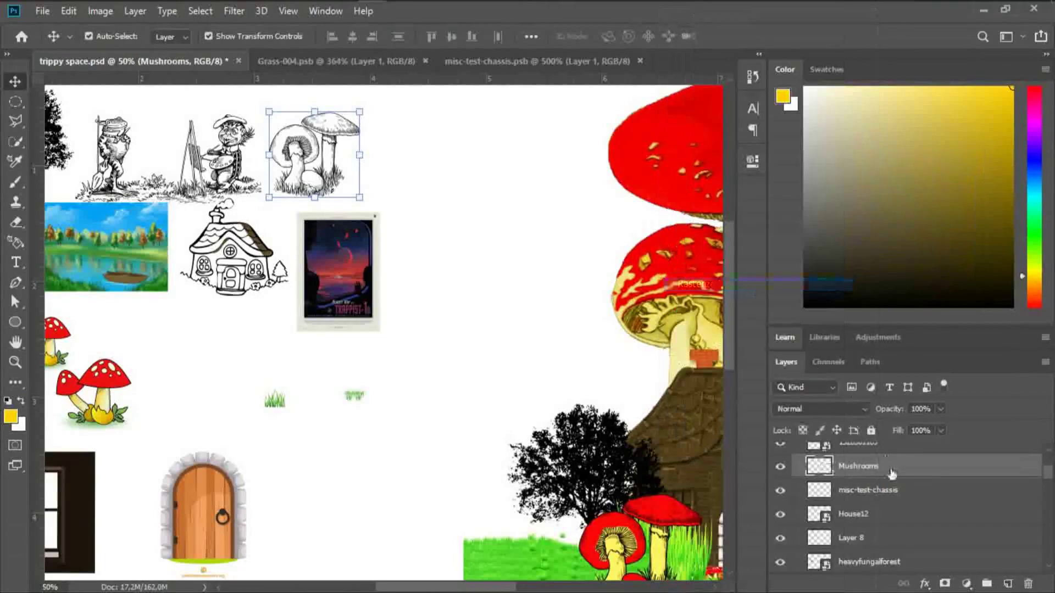
right_click(891, 474)
left_click(765, 213)
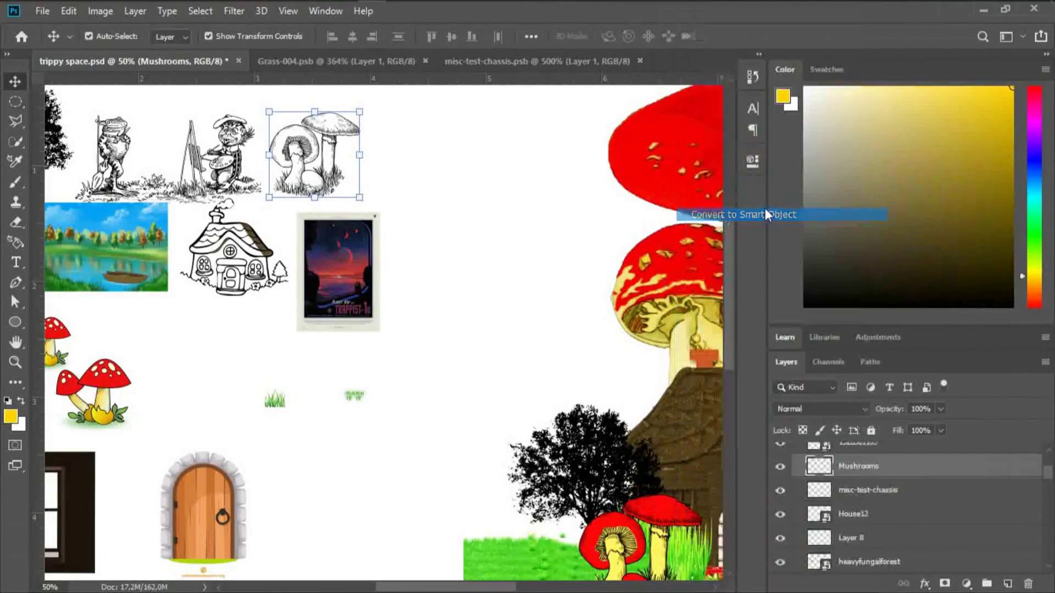
Open the Mushrooms smart object and add an empty Layer 1 below the Mushrooms layer.
double_click(819, 467)
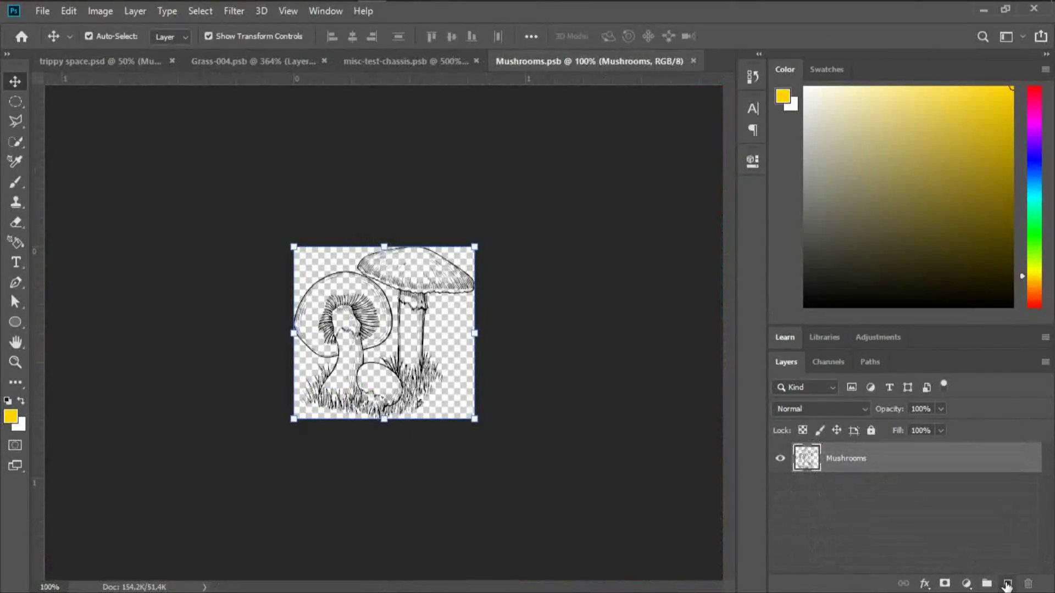
left_click(1007, 585)
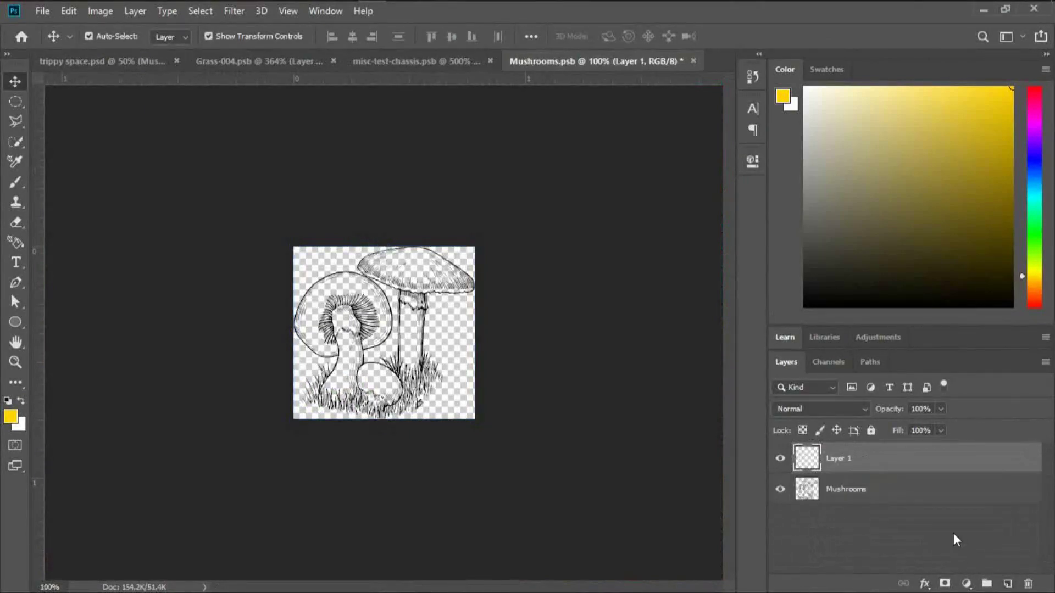
left_click_drag(891, 471, 897, 513)
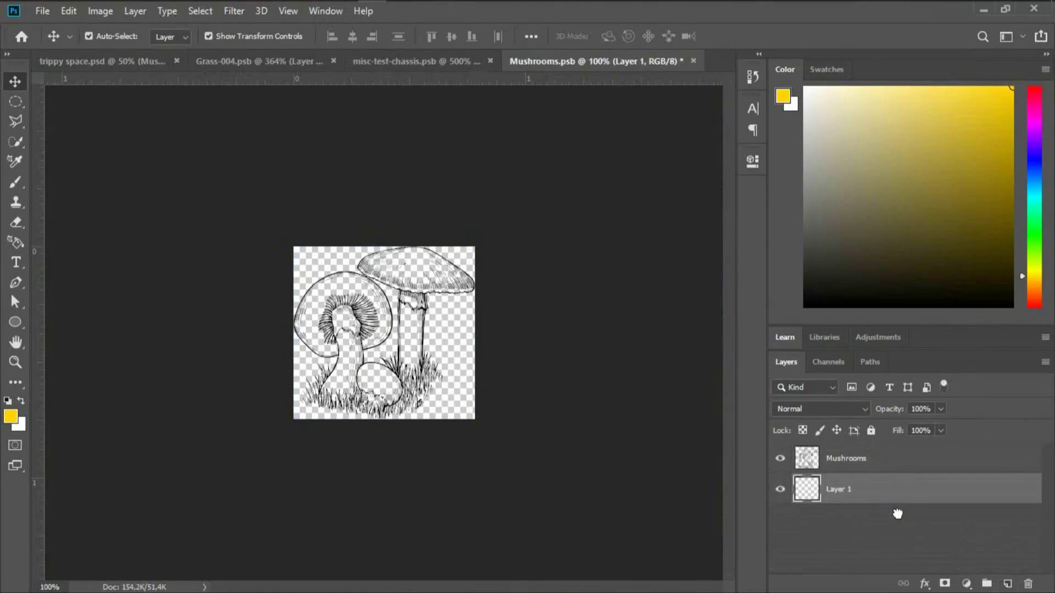
Pick the Brush tool and zoom in on the mushroom drawing.
left_click(15, 182)
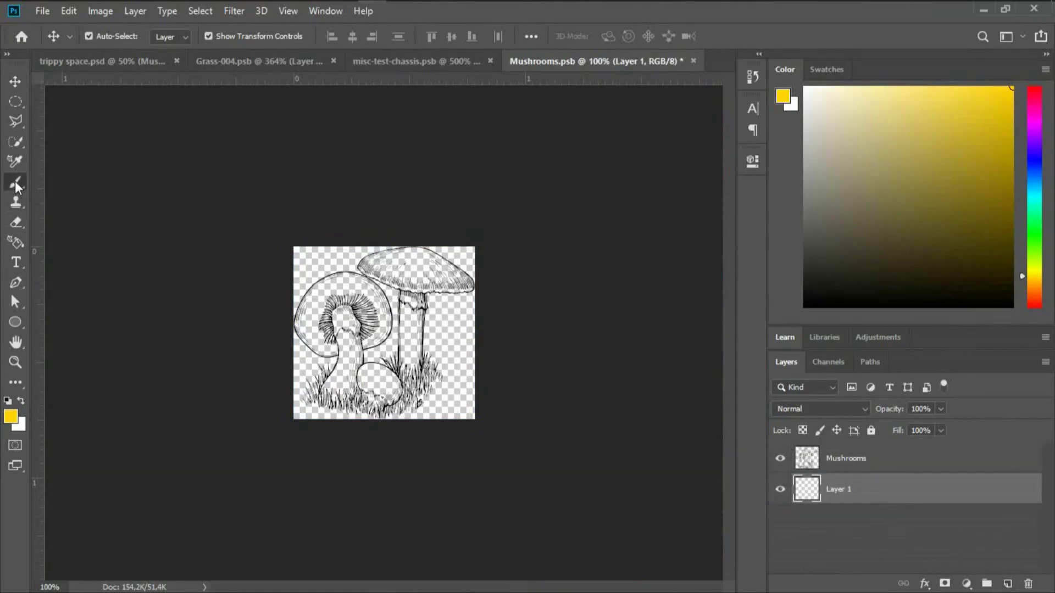
left_click(15, 362)
left_click(331, 313)
left_click(330, 313)
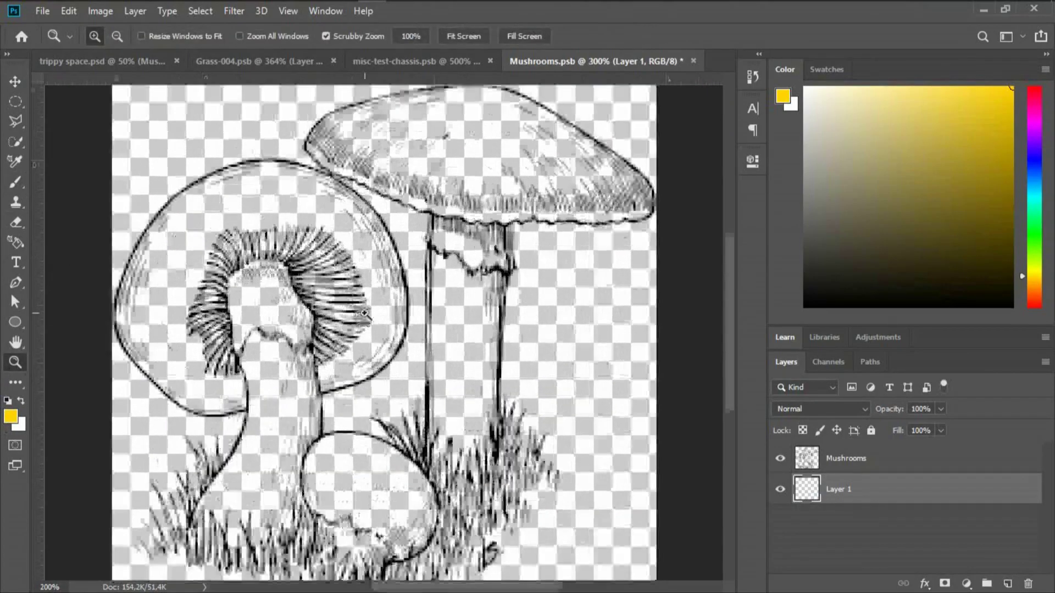
left_click(11, 190)
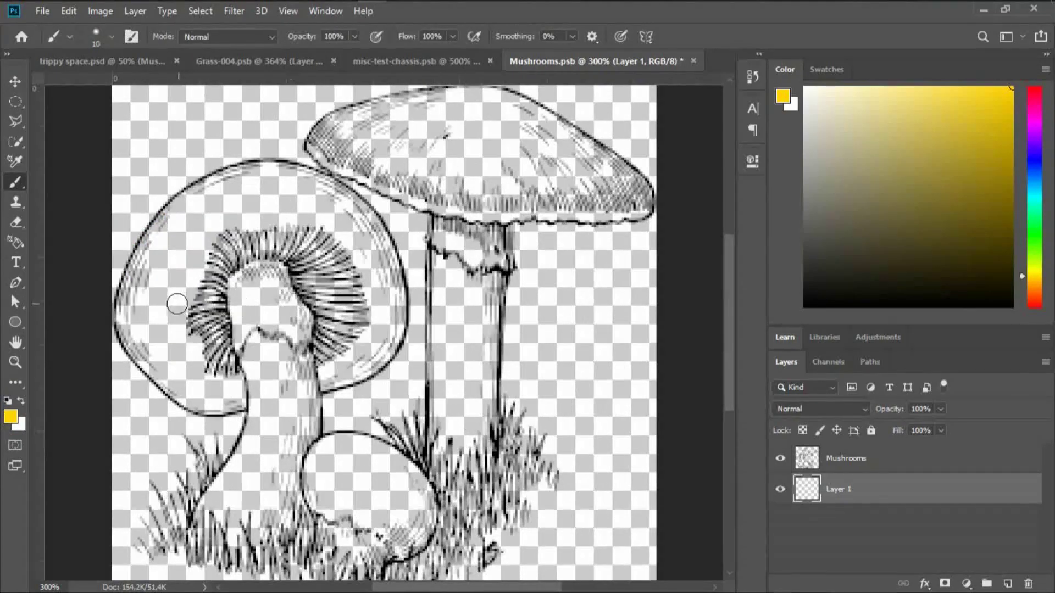
Paint yellow across the left mushroom's cap on Layer 1, undoing and redoing a bad stroke.
mouse_move(141, 302)
left_mouse_down()
mouse_move(180, 248)
mouse_move(141, 293)
mouse_move(155, 244)
mouse_move(214, 183)
mouse_move(265, 172)
mouse_move(313, 178)
mouse_move(131, 340)
mouse_move(191, 398)
mouse_move(236, 402)
mouse_move(236, 386)
mouse_move(189, 376)
mouse_move(166, 352)
mouse_move(154, 304)
mouse_move(130, 361)
left_mouse_up()
mouse_move(153, 264)
left_mouse_down()
mouse_move(244, 206)
mouse_move(211, 203)
mouse_move(304, 183)
mouse_move(363, 218)
mouse_move(389, 257)
mouse_move(392, 332)
mouse_move(377, 359)
mouse_move(330, 378)
mouse_move(363, 347)
mouse_move(387, 295)
mouse_move(366, 254)
mouse_move(314, 211)
mouse_move(284, 203)
mouse_move(235, 220)
mouse_move(173, 280)
mouse_move(171, 322)
mouse_move(194, 256)
mouse_move(176, 334)
mouse_move(197, 372)
mouse_move(161, 292)
mouse_move(245, 179)
mouse_move(321, 202)
mouse_move(367, 240)
mouse_move(397, 289)
mouse_move(398, 319)
mouse_move(388, 343)
mouse_move(361, 249)
mouse_move(316, 217)
mouse_move(207, 231)
mouse_move(174, 315)
mouse_move(143, 303)
mouse_move(180, 248)
mouse_move(140, 292)
mouse_move(152, 249)
mouse_move(214, 186)
mouse_move(238, 174)
mouse_move(313, 177)
mouse_move(203, 189)
mouse_move(144, 272)
mouse_move(124, 330)
mouse_move(190, 403)
mouse_move(242, 408)
mouse_move(228, 378)
mouse_move(166, 351)
mouse_move(129, 359)
mouse_move(153, 264)
mouse_move(301, 177)
mouse_move(379, 236)
mouse_move(395, 332)
mouse_move(326, 381)
mouse_move(352, 360)
mouse_move(374, 268)
mouse_move(312, 206)
mouse_move(242, 219)
mouse_move(169, 306)
mouse_move(187, 275)
mouse_move(177, 324)
mouse_move(194, 370)
left_mouse_up()
key("ctrl+z")
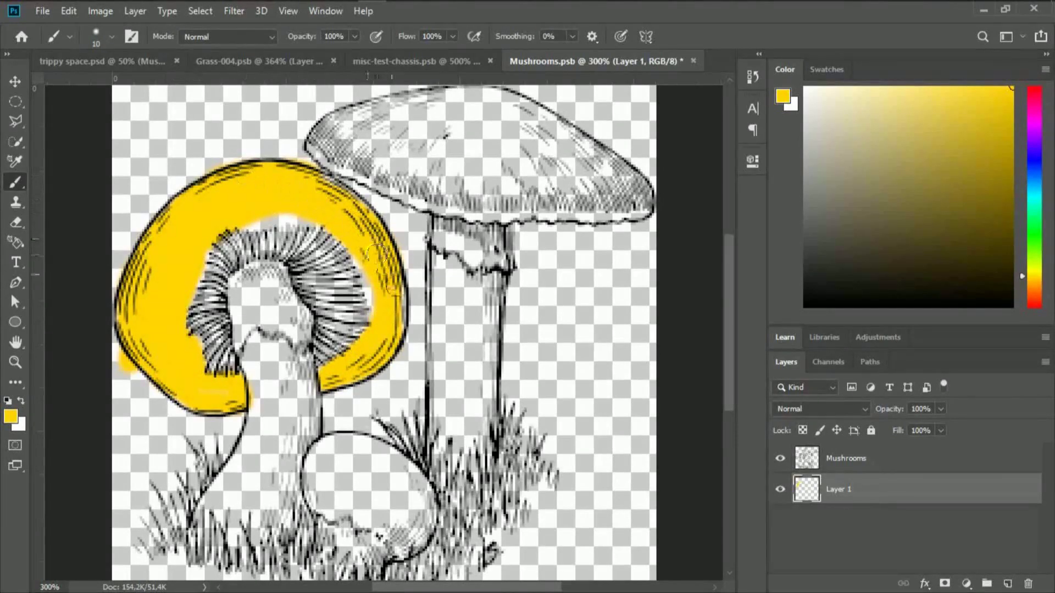
mouse_move(378, 255)
left_mouse_down()
mouse_move(397, 317)
mouse_move(389, 343)
mouse_move(363, 253)
mouse_move(325, 220)
mouse_move(208, 230)
mouse_move(159, 325)
mouse_move(181, 379)
left_mouse_up()
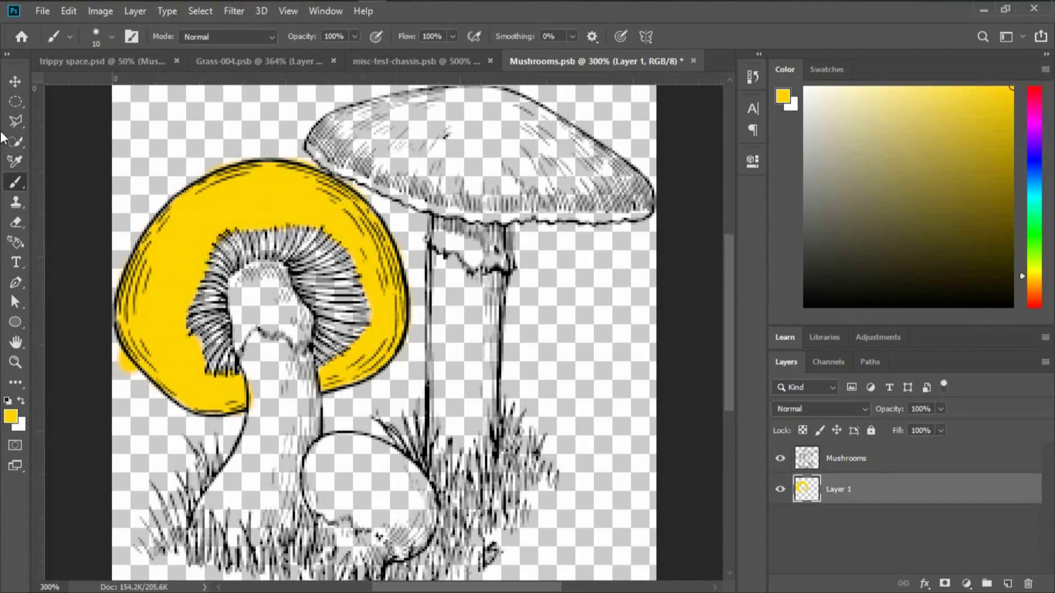
Erase the yellow spill outside the cap's left and right outline.
left_click(21, 221)
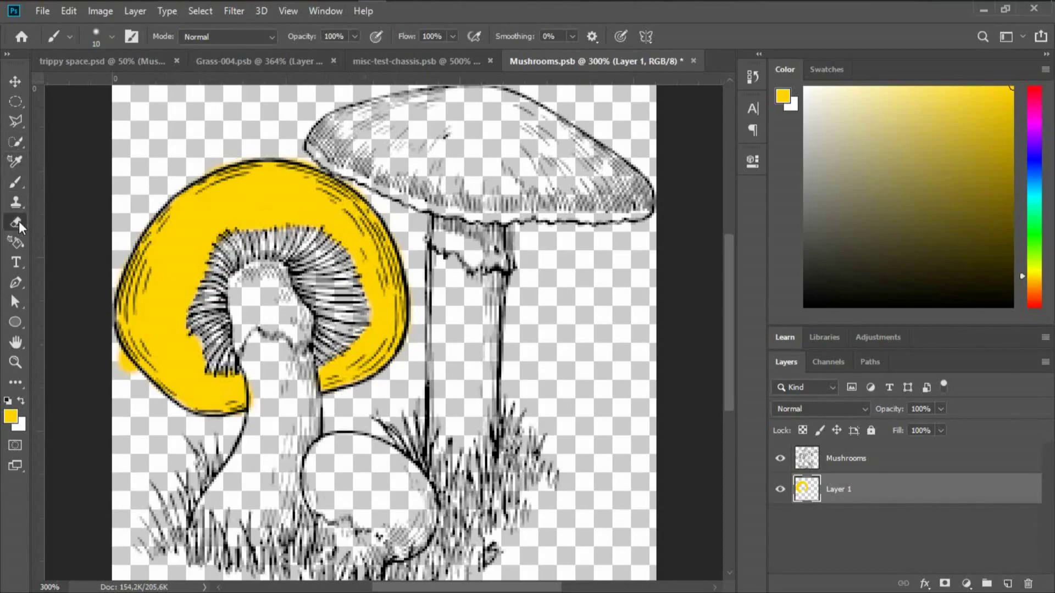
mouse_move(135, 383)
left_mouse_down()
mouse_move(111, 358)
mouse_move(108, 269)
mouse_move(127, 226)
mouse_move(194, 166)
mouse_move(243, 147)
mouse_move(316, 157)
mouse_move(378, 189)
mouse_move(362, 182)
mouse_move(411, 247)
left_mouse_up()
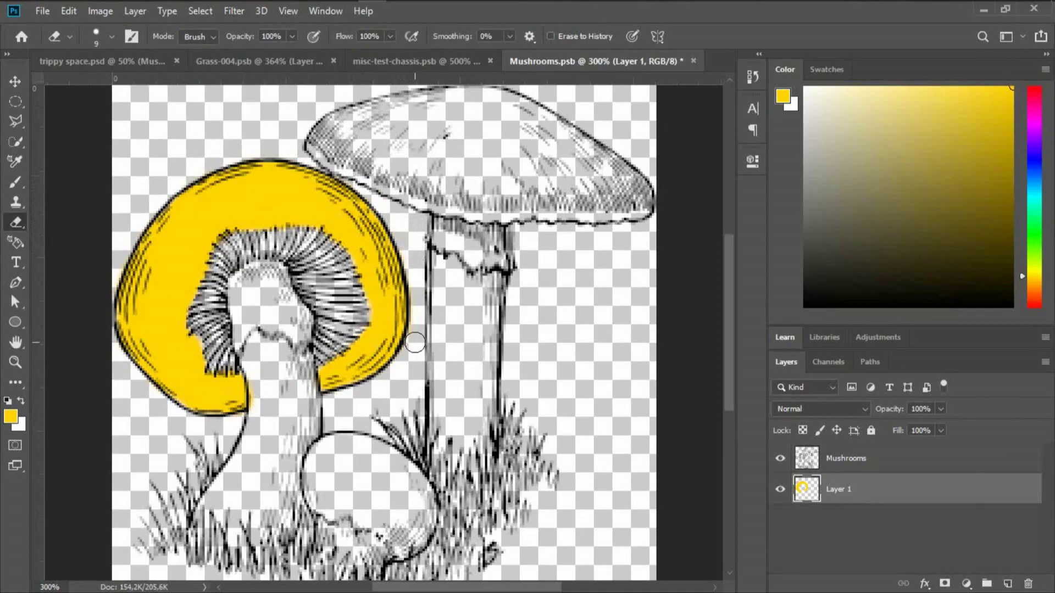
left_click_drag(415, 343, 418, 301)
Add a new empty Layer 2 and place it below Layer 1.
left_click(1008, 585)
left_click_drag(932, 499, 940, 544)
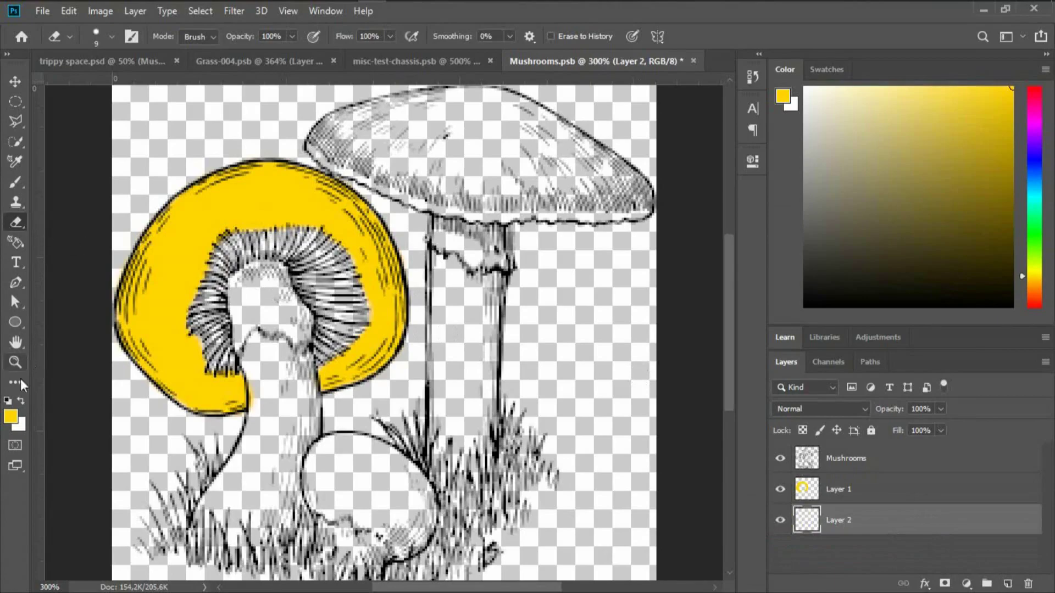
key("Delete")
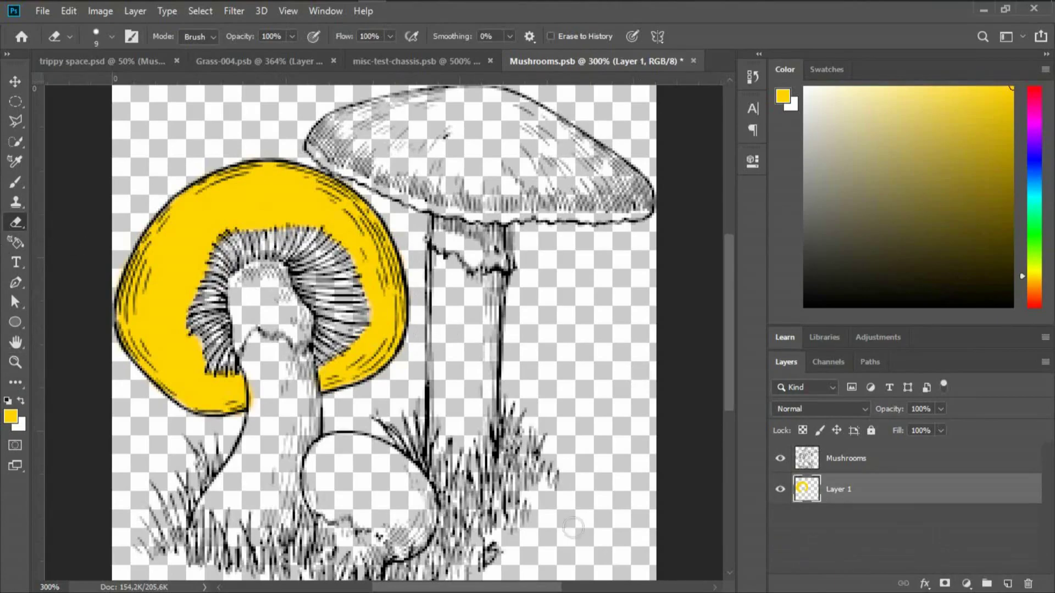
left_click(1009, 585)
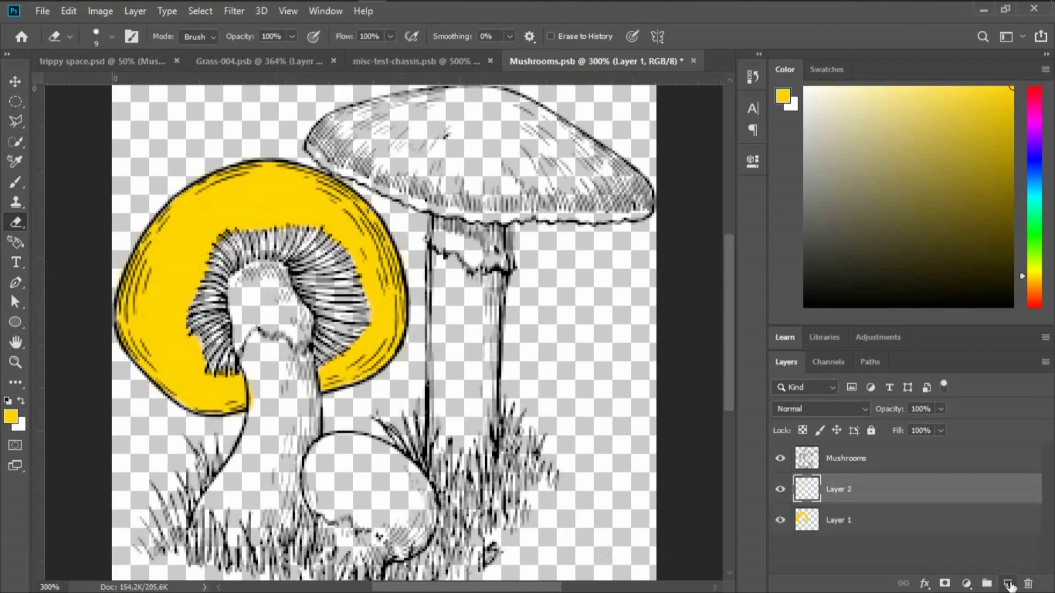
left_click_drag(932, 495, 940, 544)
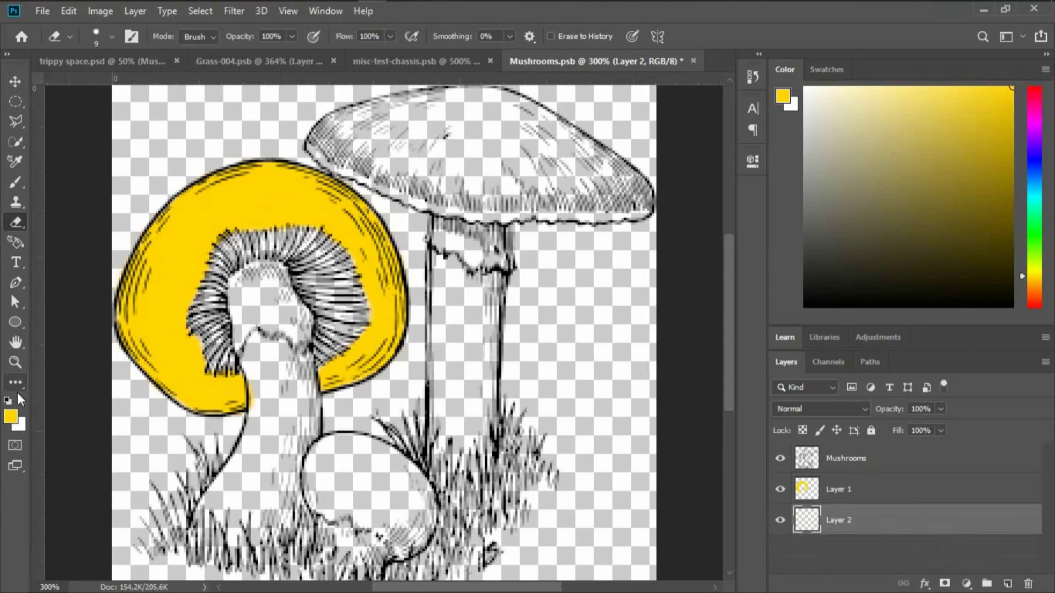
Set the foreground colour to red and brush the left mushroom's gills red on Layer 2.
left_click(11, 416)
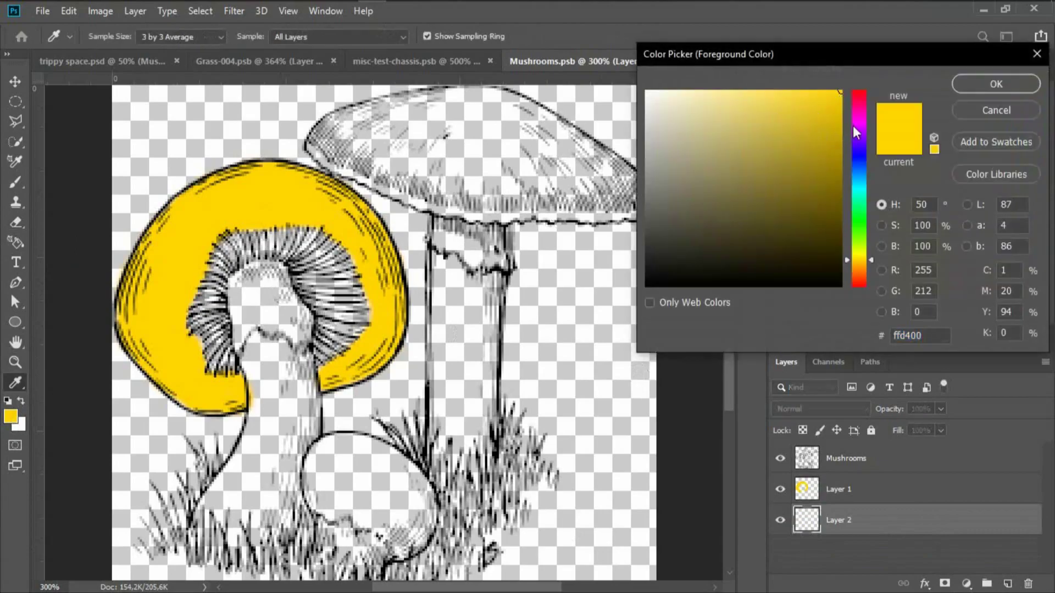
left_click(859, 102)
left_click(971, 85)
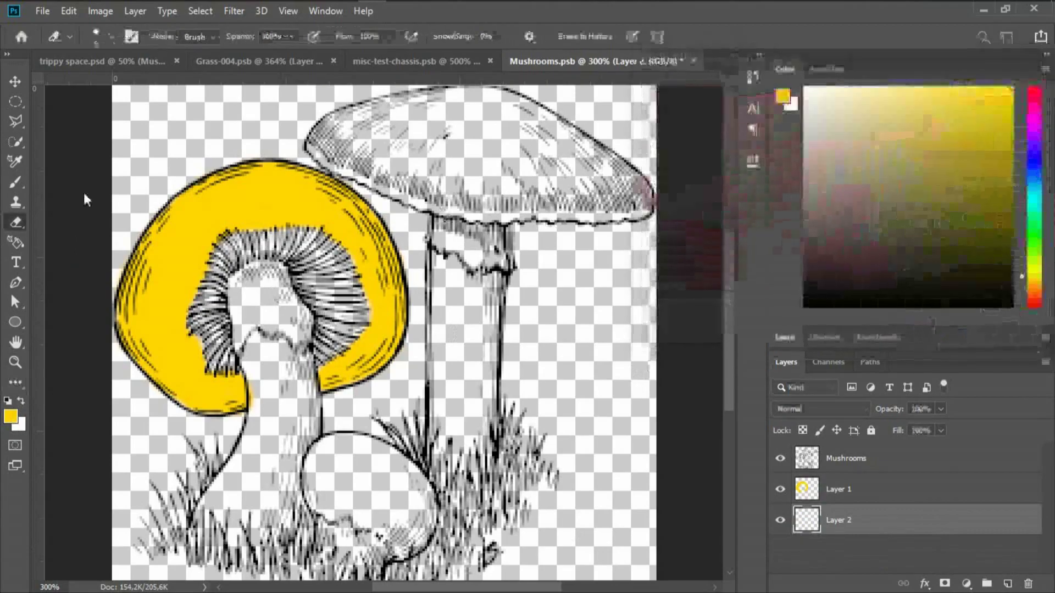
left_click(15, 185)
mouse_move(222, 358)
left_mouse_down()
mouse_move(200, 337)
mouse_move(195, 311)
mouse_move(205, 257)
mouse_move(223, 237)
mouse_move(290, 220)
mouse_move(318, 223)
mouse_move(363, 273)
mouse_move(372, 307)
mouse_move(335, 359)
mouse_move(325, 364)
mouse_move(327, 316)
mouse_move(303, 280)
mouse_move(335, 262)
mouse_move(305, 229)
mouse_move(353, 261)
mouse_move(272, 233)
mouse_move(222, 242)
mouse_move(204, 275)
mouse_move(198, 347)
mouse_move(228, 372)
mouse_move(217, 308)
mouse_move(256, 253)
mouse_move(302, 256)
left_mouse_up()
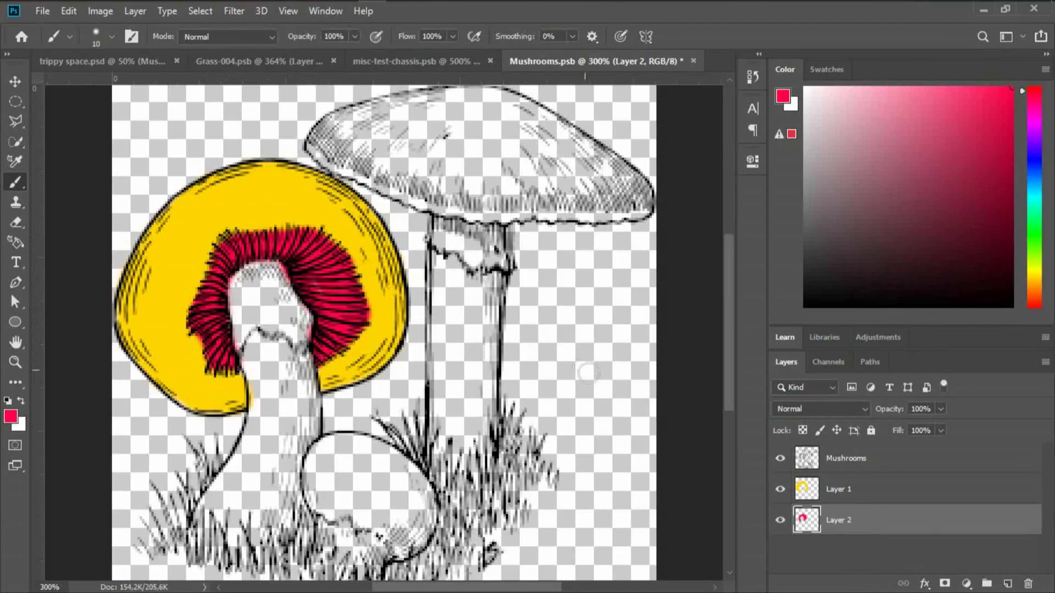
Create an empty Layer 3 below the red-gills Layer 2, fit the view, and save Mushrooms.psb.
left_click(1008, 584)
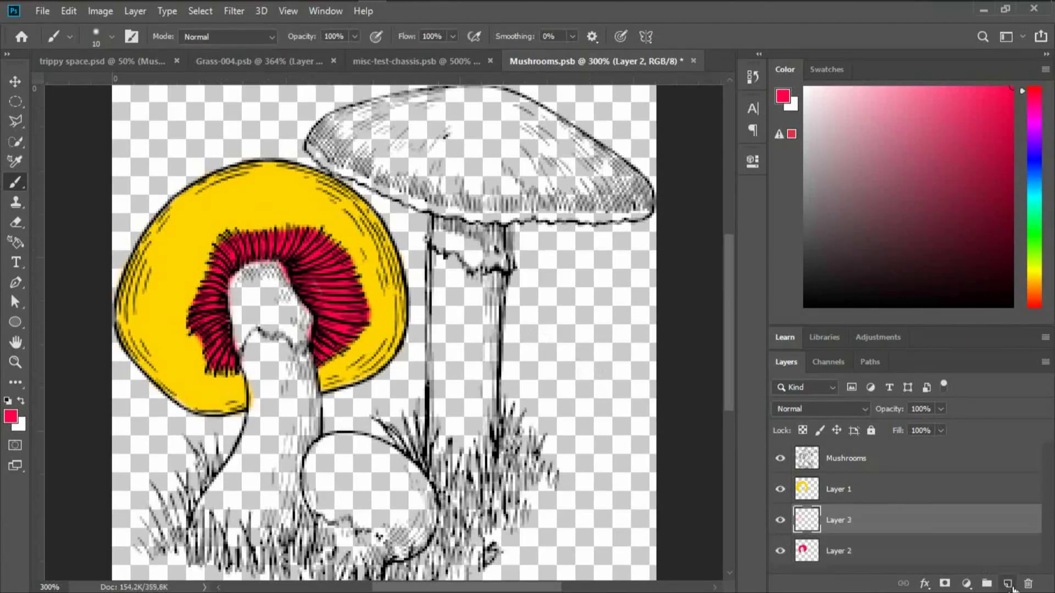
left_click_drag(940, 529, 941, 572)
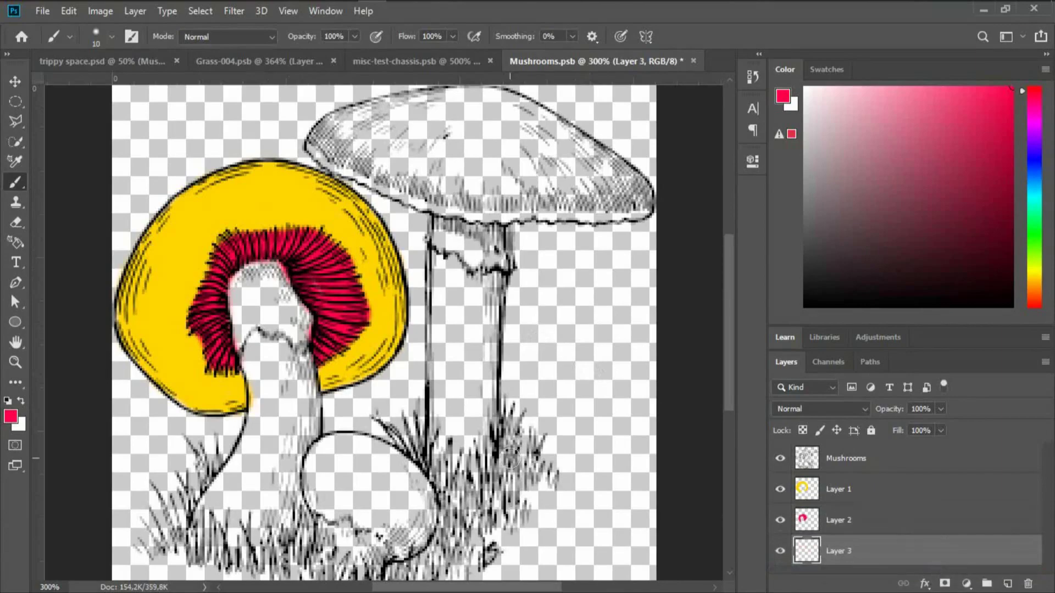
left_click(16, 362)
right_click(109, 335)
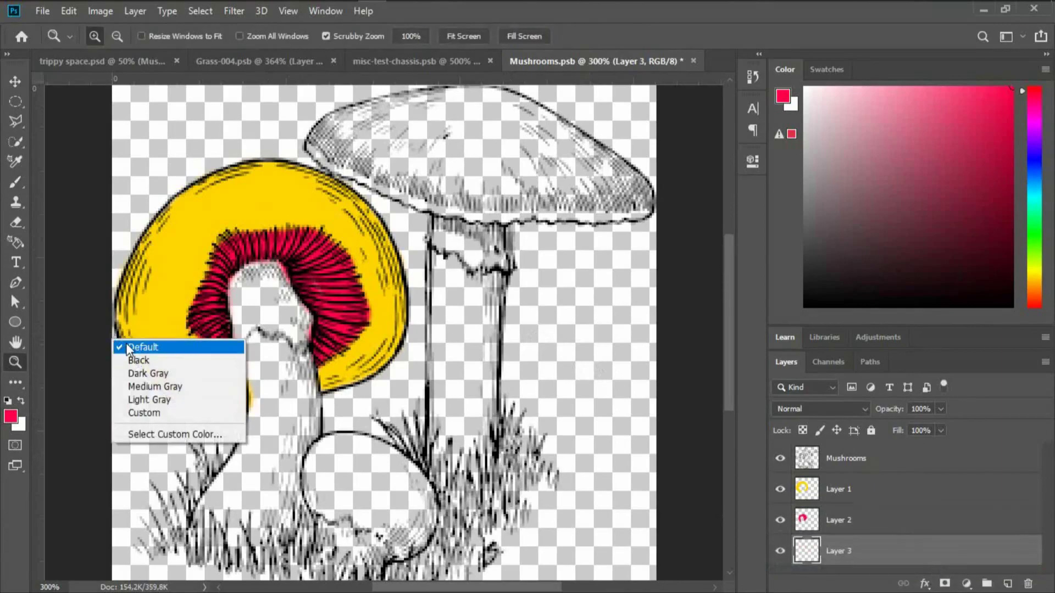
left_click(127, 351)
right_click(309, 323)
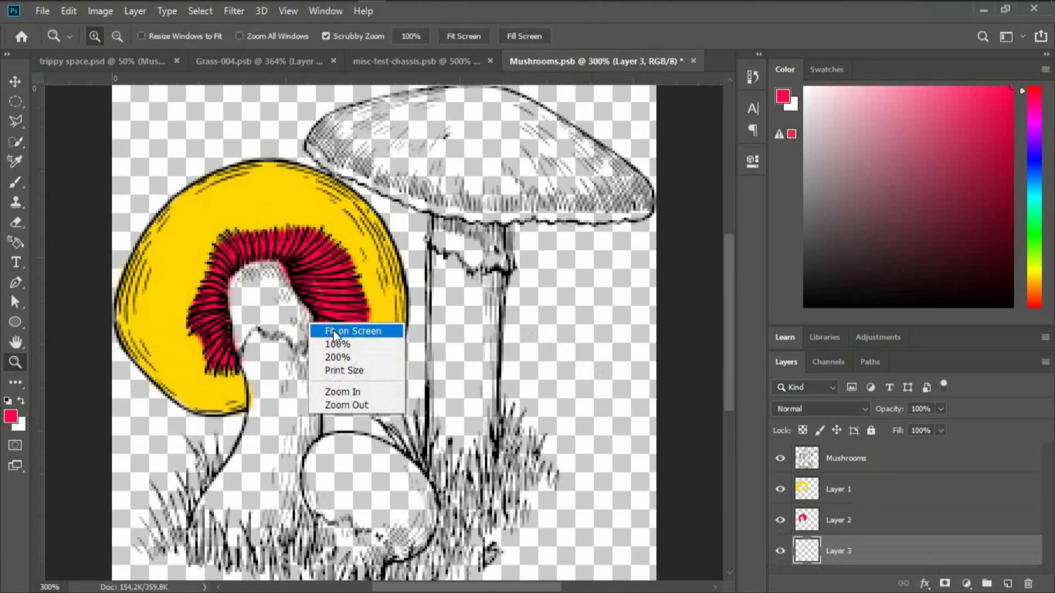
left_click(333, 330)
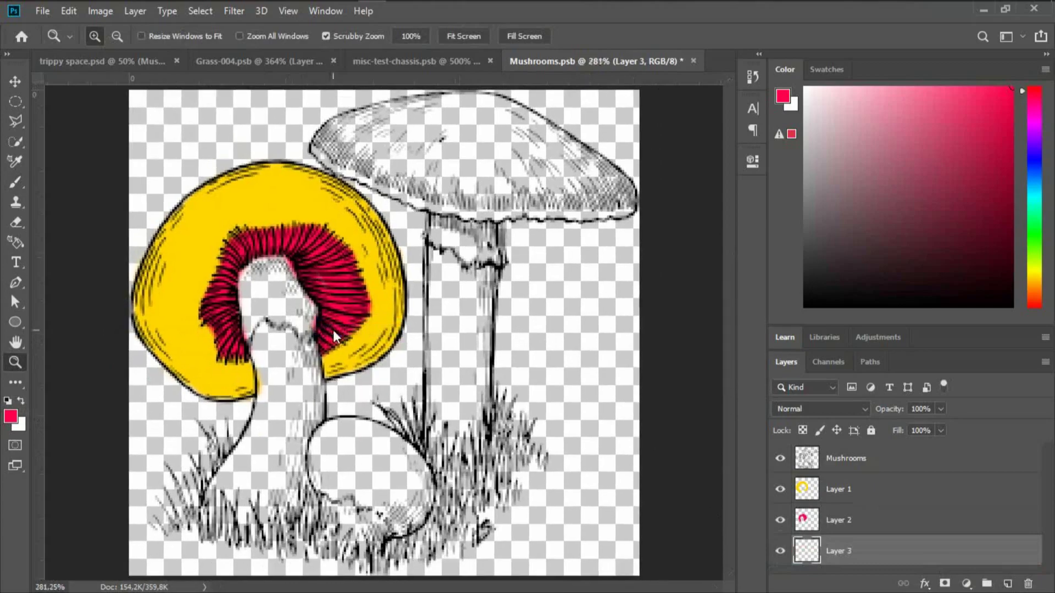
left_click(693, 61)
left_click(584, 235)
key("ctrl+s")
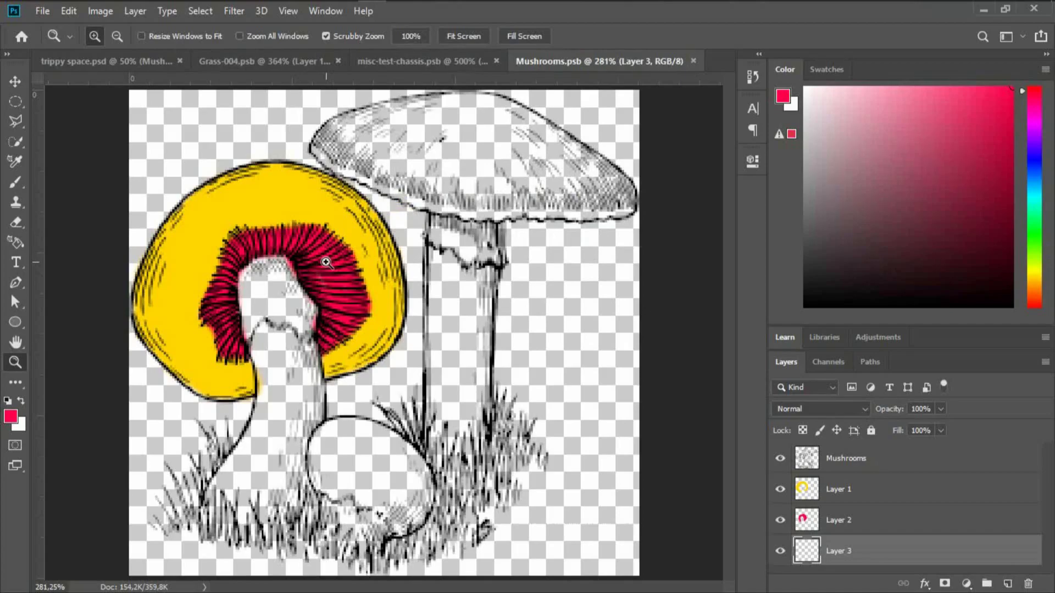
Return to trippy space.psd and zoom to 100% on the lake image.
left_click(121, 58)
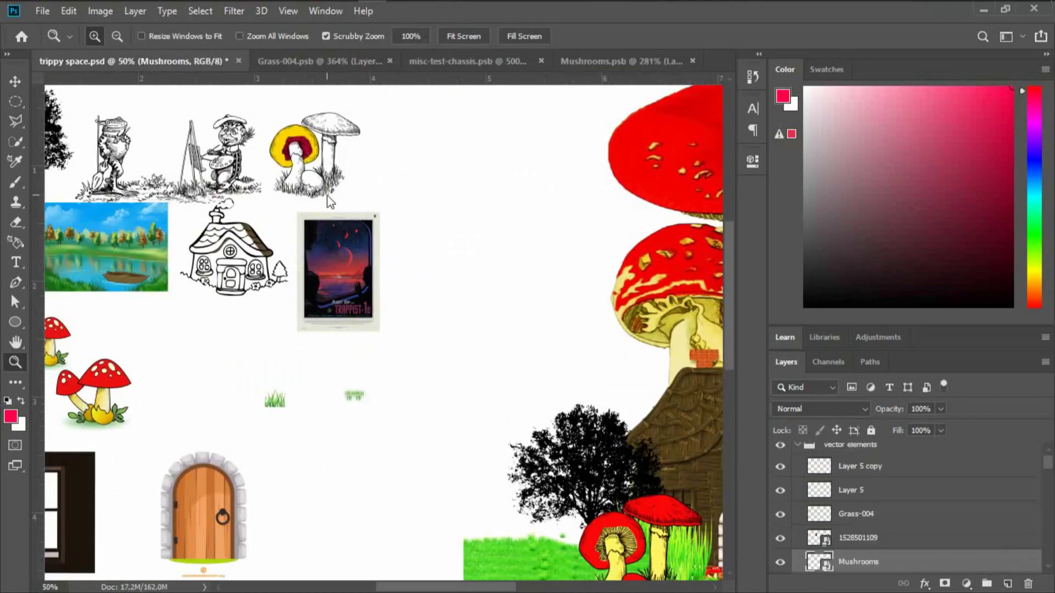
right_click(438, 241)
left_click(452, 244)
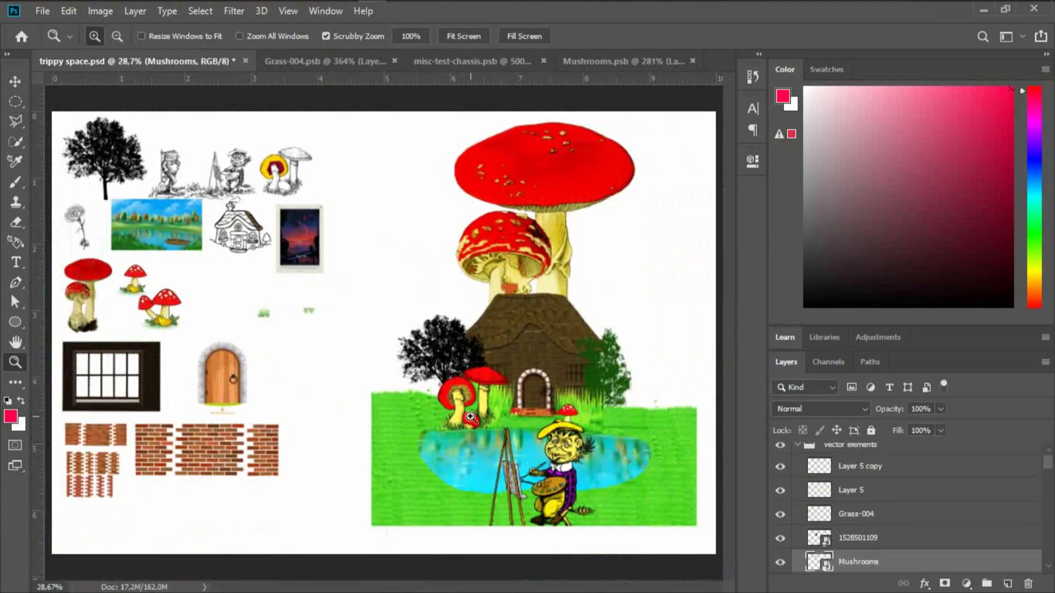
left_click_drag(470, 416, 470, 416)
right_click(471, 417)
left_click(488, 426)
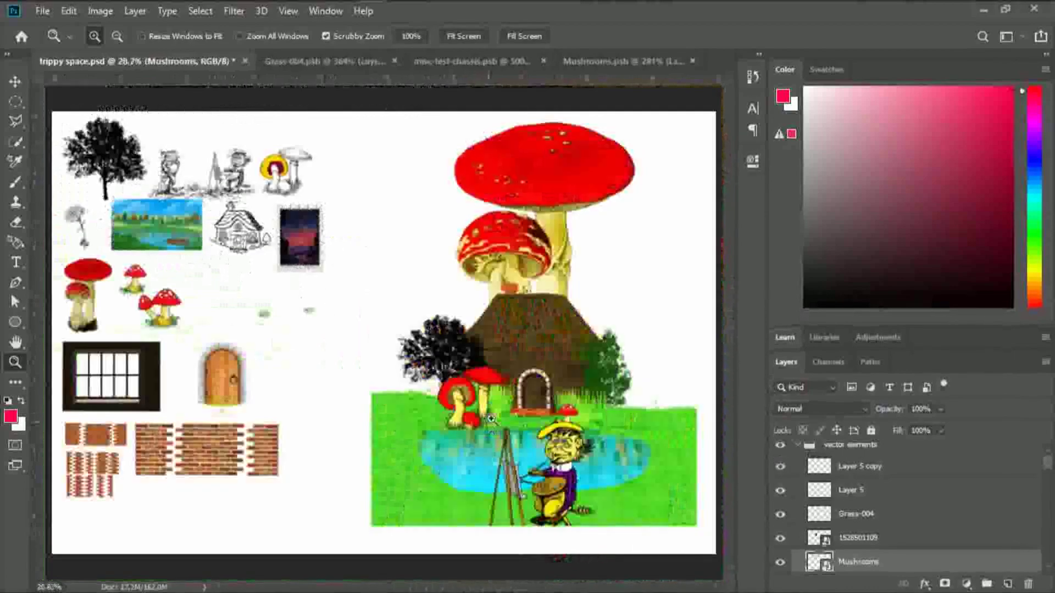
left_click(554, 410)
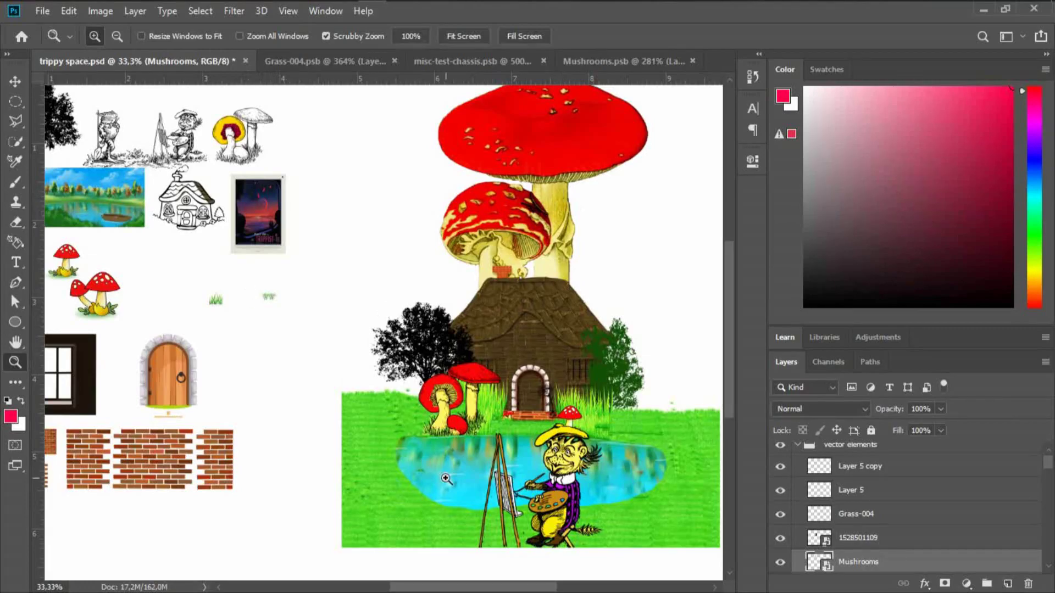
left_click_drag(64, 191, 417, 400)
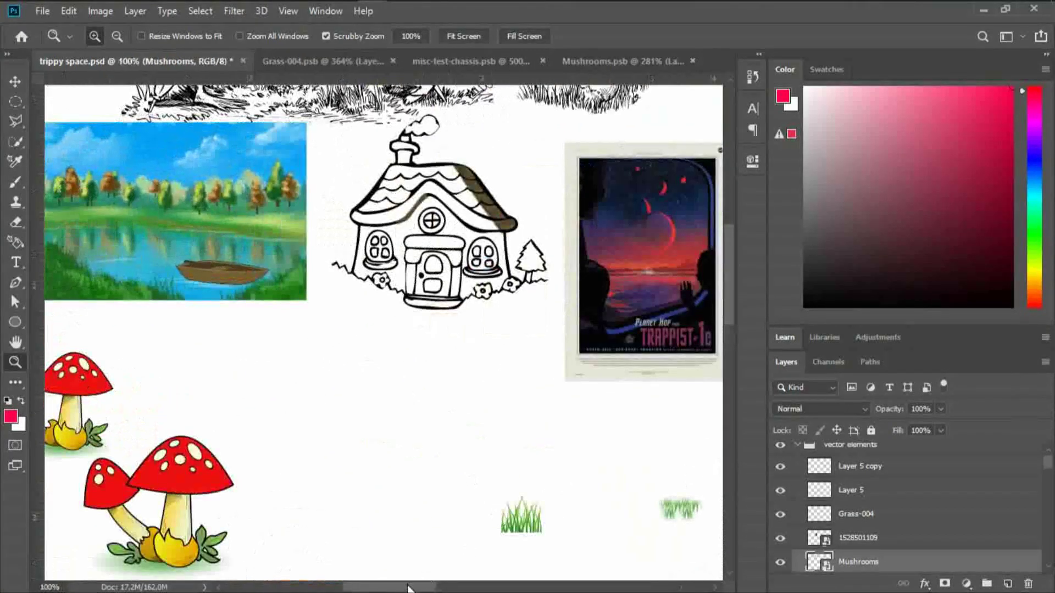
Start a Pen path along the lake's shoreline, from the left shore to the image's right edge.
left_click_drag(410, 587, 369, 587)
left_click(12, 282)
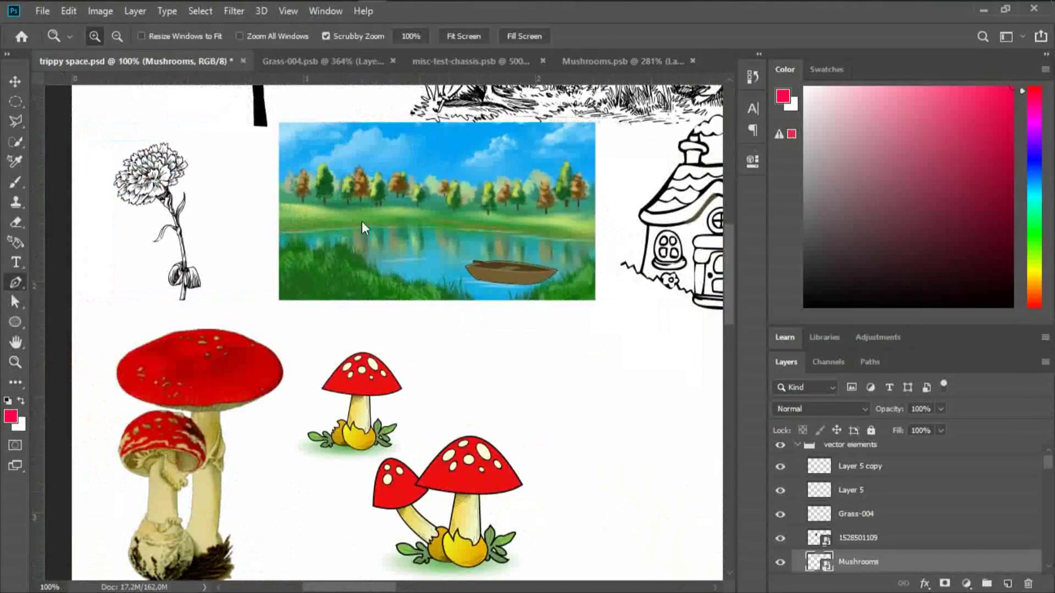
left_click(276, 233)
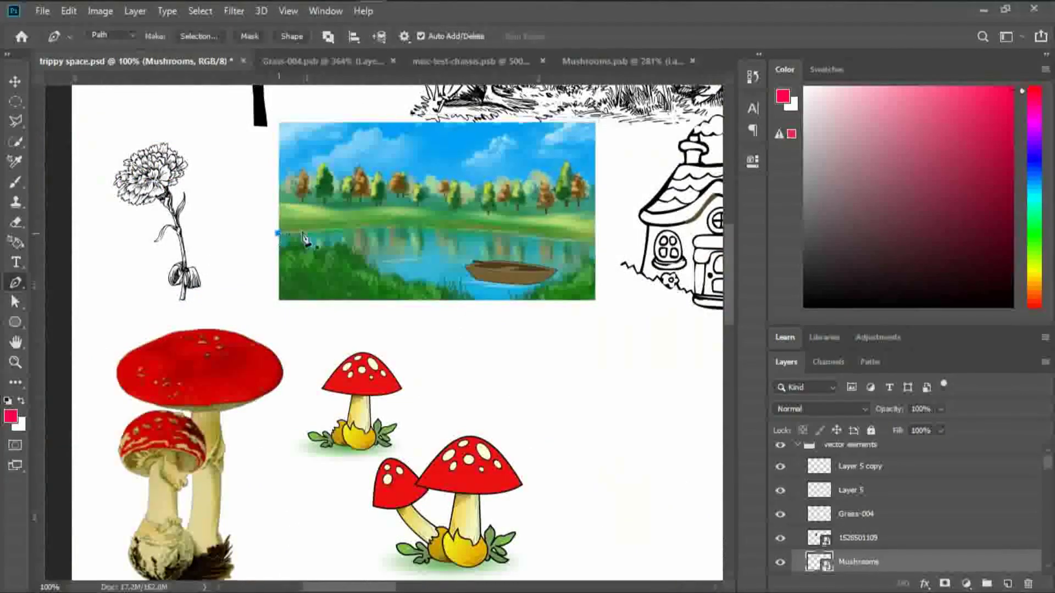
left_click(361, 225)
left_click(493, 225)
left_click(512, 232)
left_click_drag(532, 241, 537, 237)
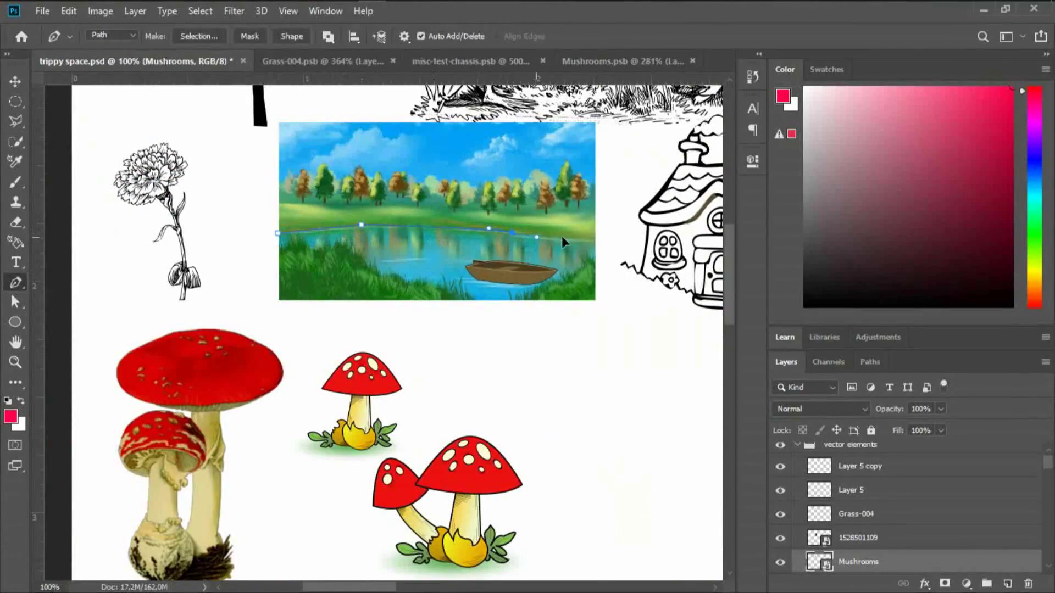
left_click(597, 240)
left_click(592, 280)
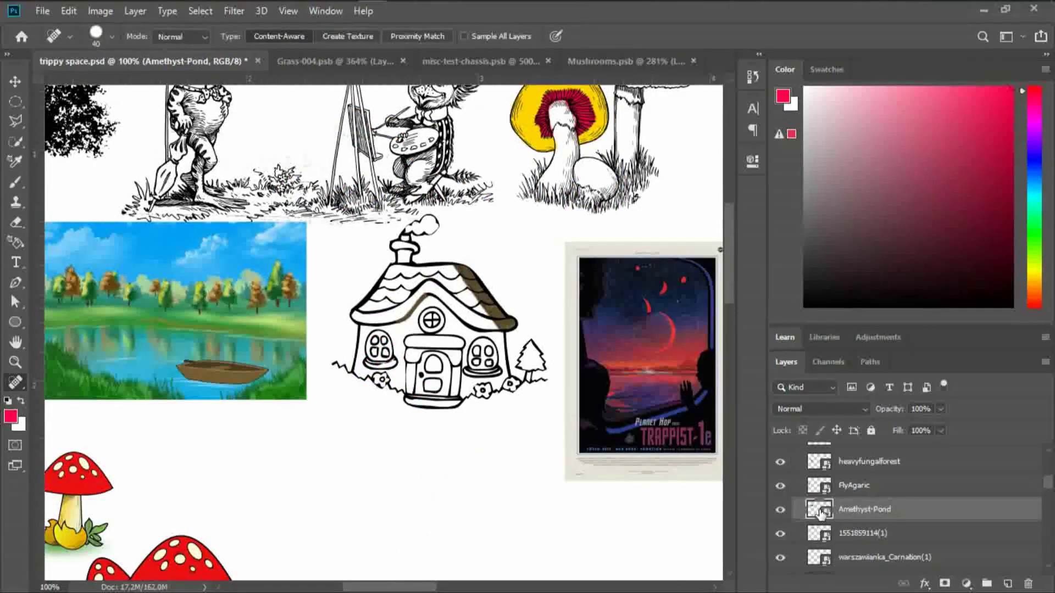
right_click(824, 510)
left_click(842, 533)
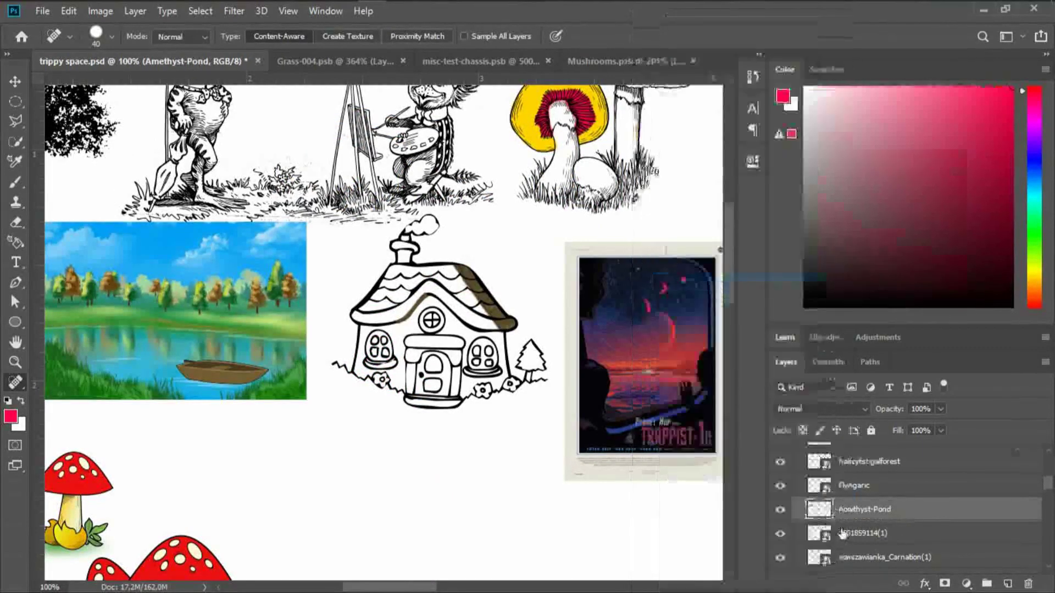
right_click(842, 533)
left_click(682, 78)
left_click(649, 41)
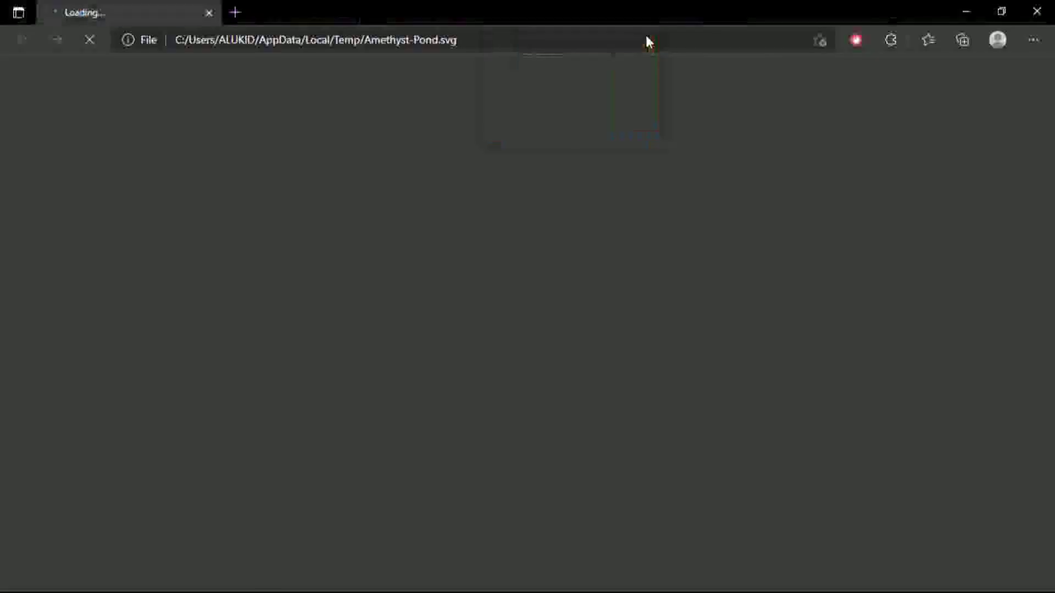
left_click(641, 99)
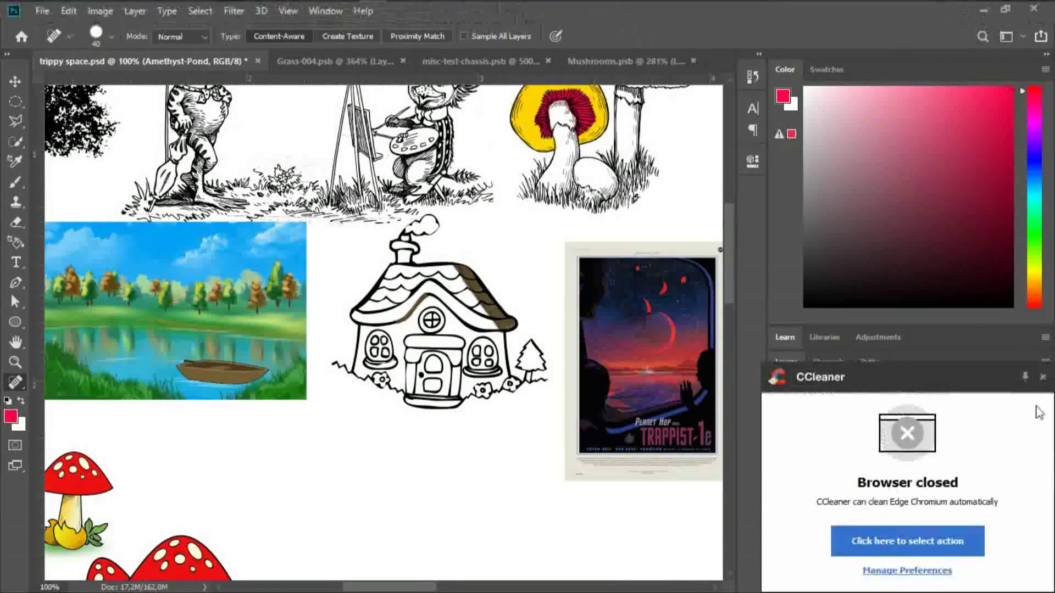
Open the Amethyst-Pond smart object as its own document and zoom to 200%.
left_click(1042, 376)
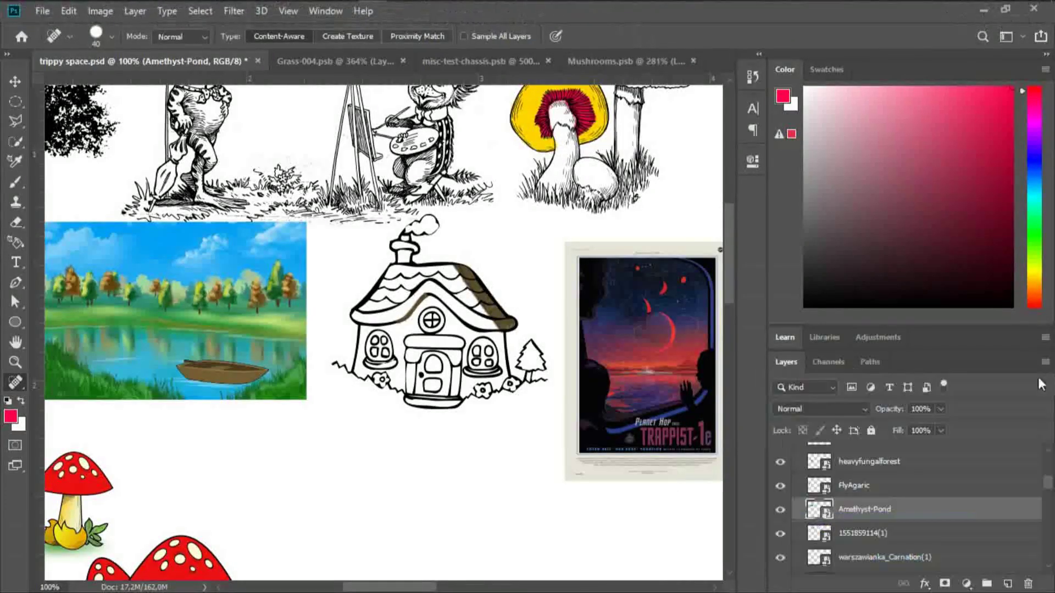
double_click(821, 510)
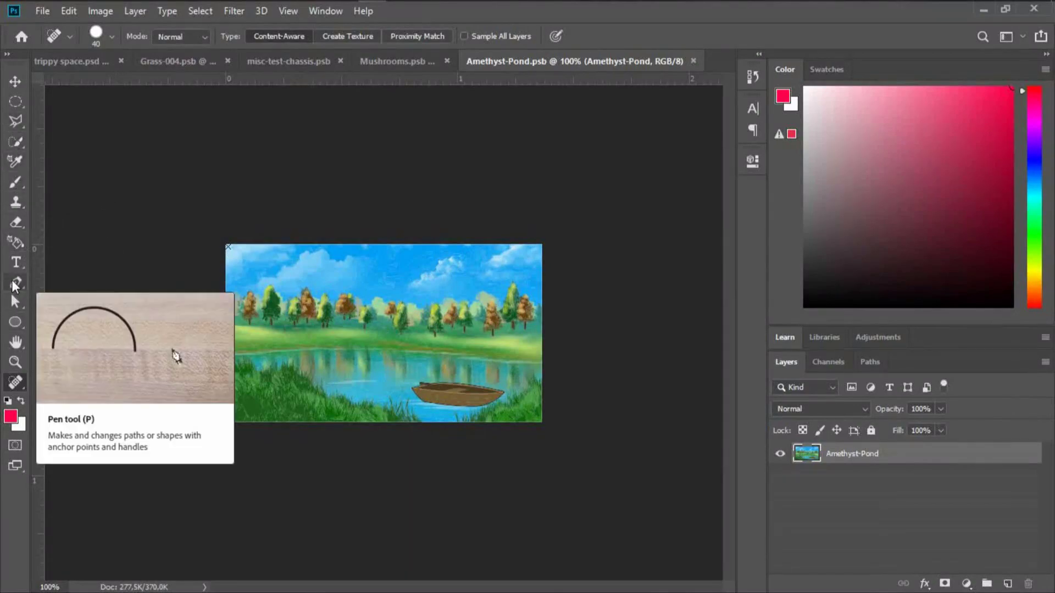
key("ctrl+plus")
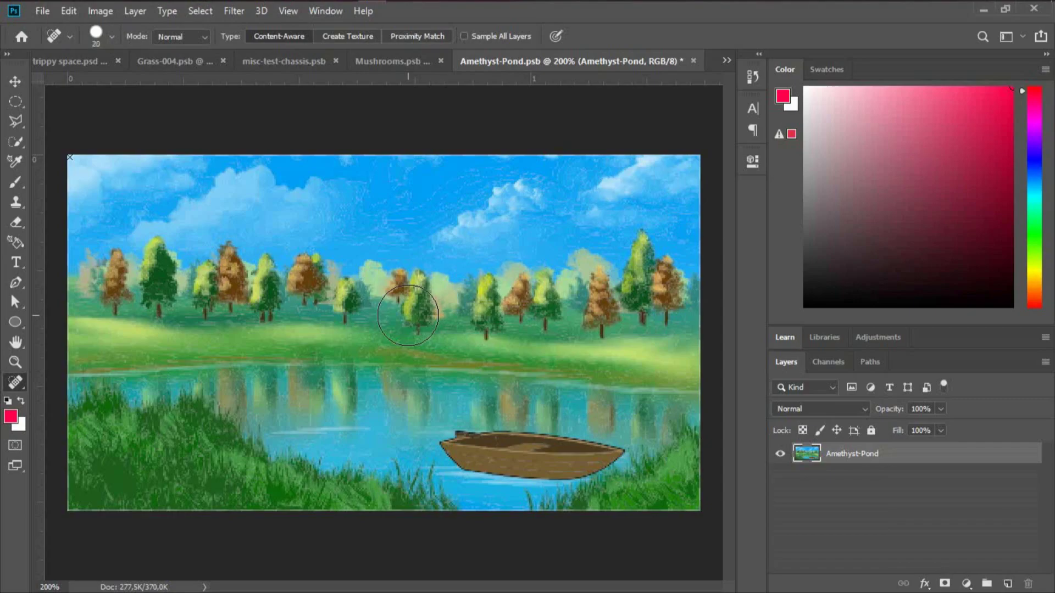
Erase the rowing boat from the pond with the Spot Healing Brush.
right_click(15, 383)
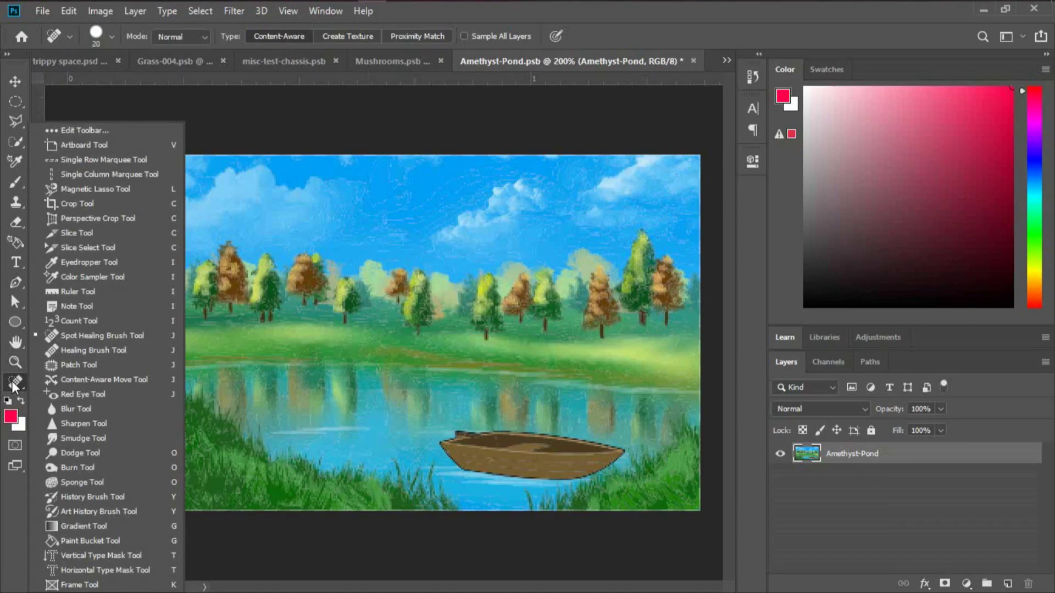
left_click(74, 335)
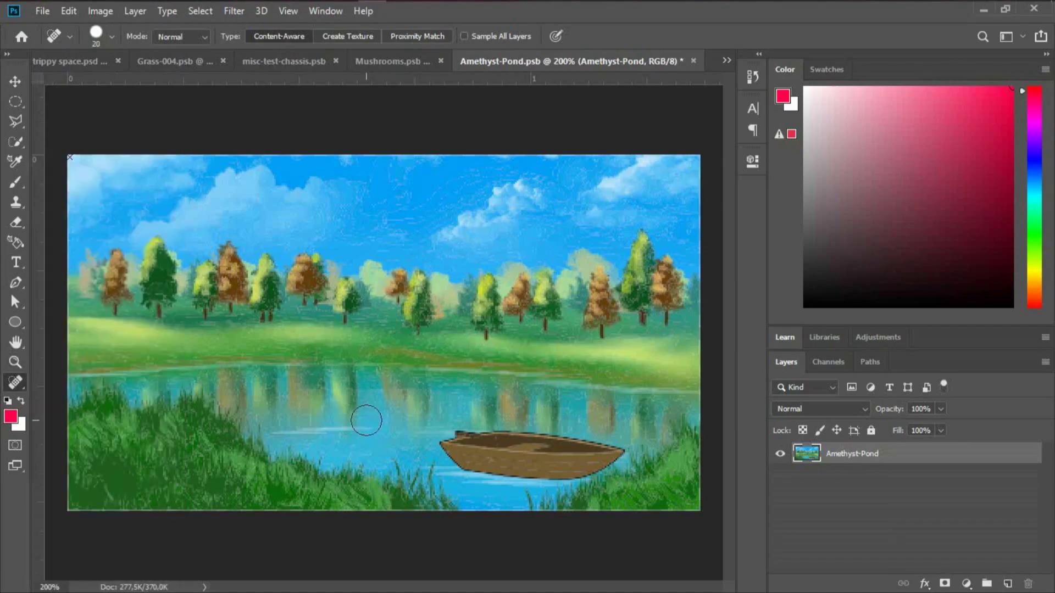
mouse_move(466, 442)
left_mouse_down()
mouse_move(615, 450)
mouse_move(574, 468)
mouse_move(511, 470)
mouse_move(455, 457)
mouse_move(532, 454)
left_mouse_up()
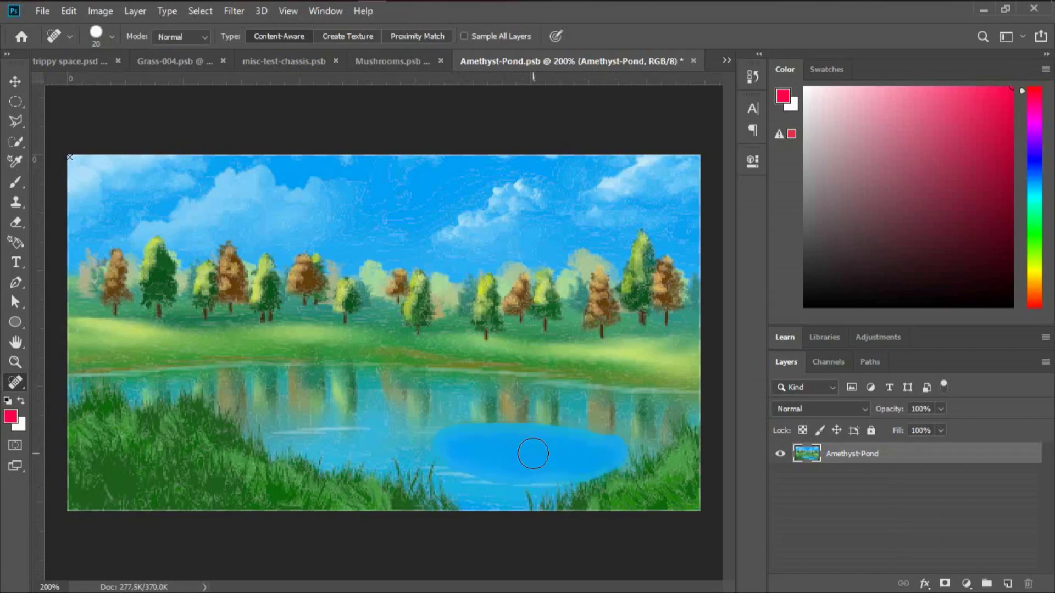
Sample clean water with the Healing Brush and blend the leftover bright blue patch.
right_click(11, 385)
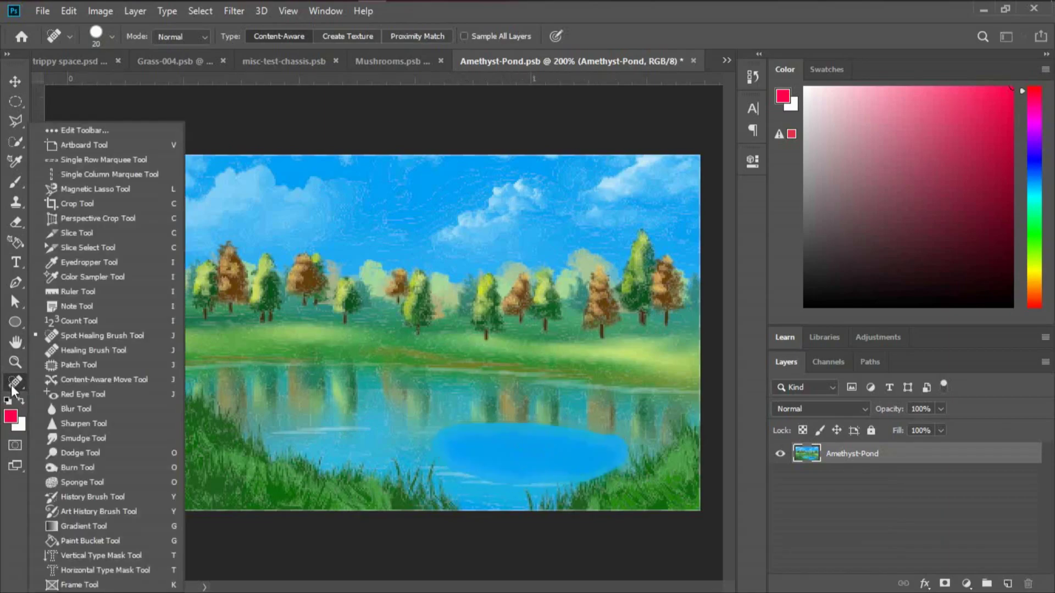
left_click(98, 364)
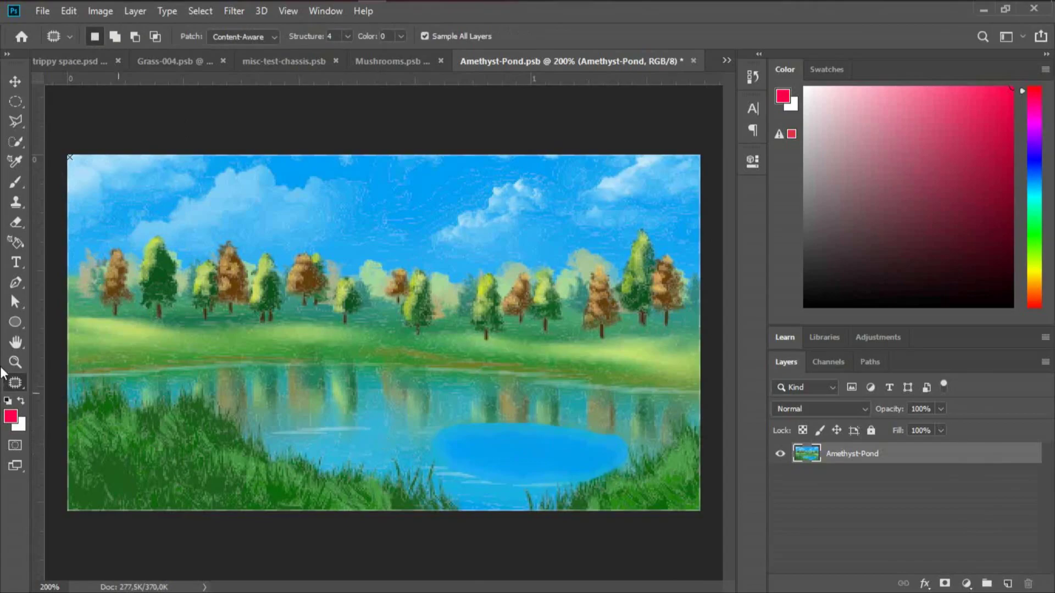
right_click(9, 388)
left_click(99, 347)
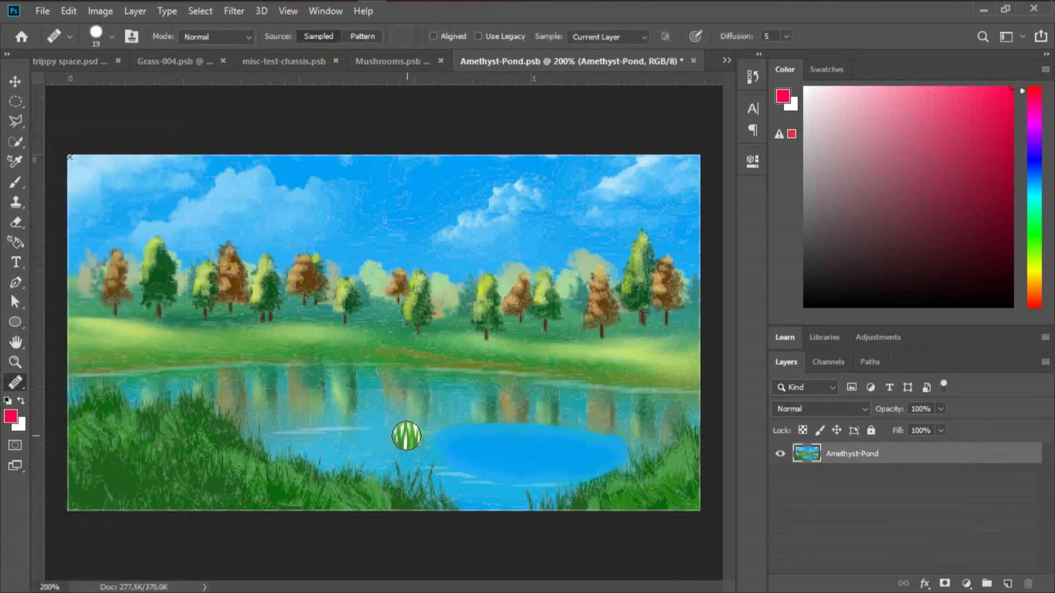
left_click(329, 420, "alt")
mouse_move(412, 436)
left_mouse_down()
mouse_move(514, 433)
mouse_move(469, 438)
mouse_move(523, 460)
mouse_move(528, 475)
mouse_move(510, 482)
mouse_move(422, 441)
mouse_move(501, 462)
mouse_move(511, 446)
mouse_move(605, 446)
mouse_move(534, 479)
mouse_move(615, 456)
mouse_move(610, 442)
mouse_move(538, 440)
mouse_move(567, 418)
mouse_move(570, 447)
mouse_move(558, 437)
mouse_move(535, 487)
mouse_move(490, 471)
mouse_move(509, 497)
mouse_move(464, 427)
mouse_move(473, 468)
mouse_move(456, 430)
mouse_move(459, 473)
mouse_move(441, 439)
mouse_move(487, 497)
mouse_move(509, 479)
mouse_move(503, 499)
mouse_move(589, 462)
mouse_move(579, 421)
mouse_move(548, 457)
mouse_move(538, 423)
mouse_move(536, 451)
mouse_move(518, 425)
mouse_move(510, 457)
mouse_move(472, 420)
mouse_move(448, 435)
mouse_move(446, 451)
mouse_move(402, 440)
mouse_move(472, 457)
mouse_move(405, 454)
mouse_move(400, 438)
mouse_move(471, 455)
mouse_move(414, 449)
mouse_move(525, 459)
mouse_move(528, 473)
mouse_move(584, 424)
mouse_move(519, 475)
mouse_move(548, 456)
mouse_move(483, 461)
mouse_move(471, 414)
mouse_move(552, 399)
mouse_move(485, 416)
mouse_move(544, 428)
mouse_move(415, 395)
mouse_move(478, 396)
mouse_move(395, 449)
mouse_move(418, 450)
mouse_move(304, 413)
mouse_move(549, 419)
mouse_move(459, 402)
mouse_move(549, 400)
mouse_move(487, 431)
mouse_move(546, 440)
mouse_move(482, 446)
mouse_move(495, 452)
mouse_move(558, 447)
mouse_move(517, 476)
mouse_move(587, 439)
mouse_move(385, 426)
left_mouse_up()
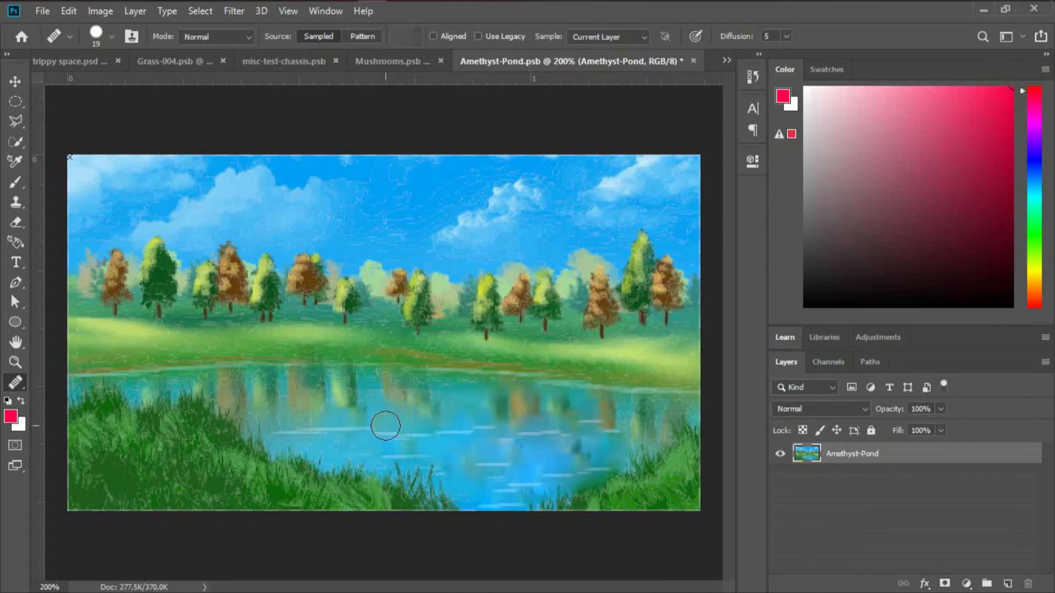
Start a Pen outline at the pond's left edge, curving along the far bank to the right edge.
left_click(17, 282)
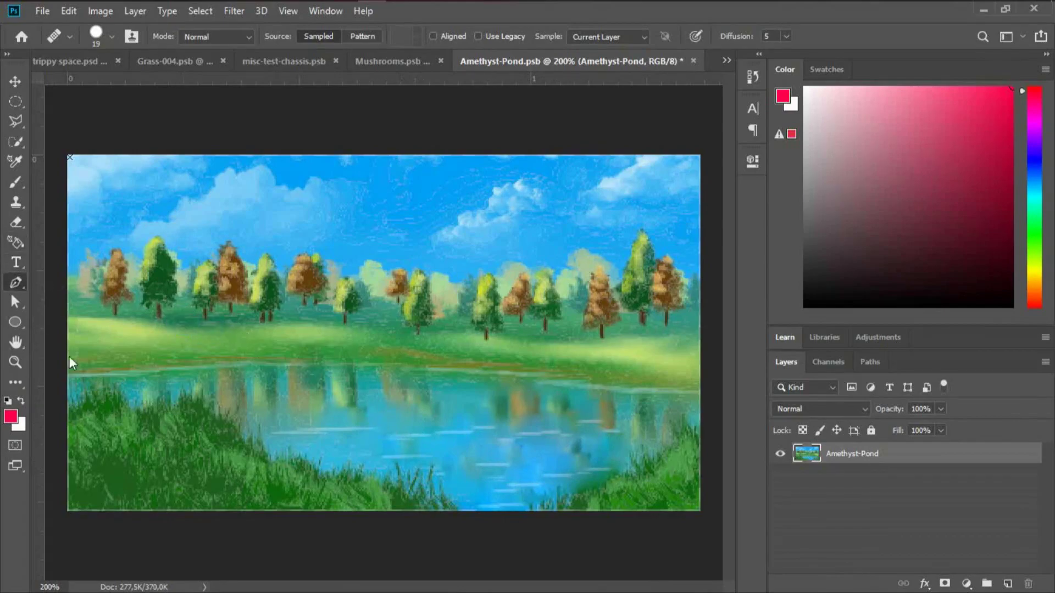
left_click(65, 377)
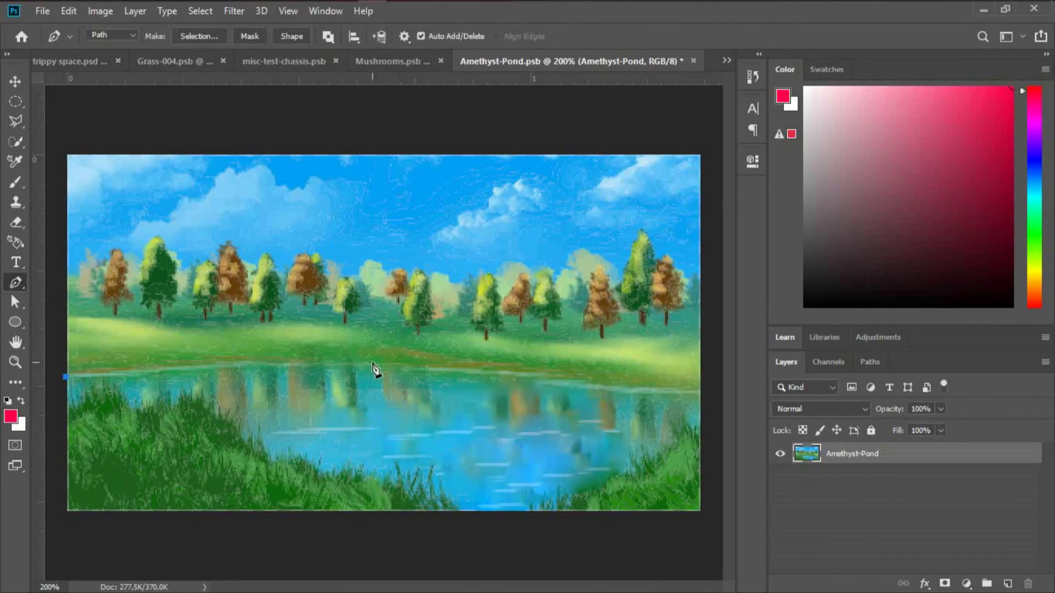
left_click(460, 370)
left_click_drag(461, 371, 559, 393)
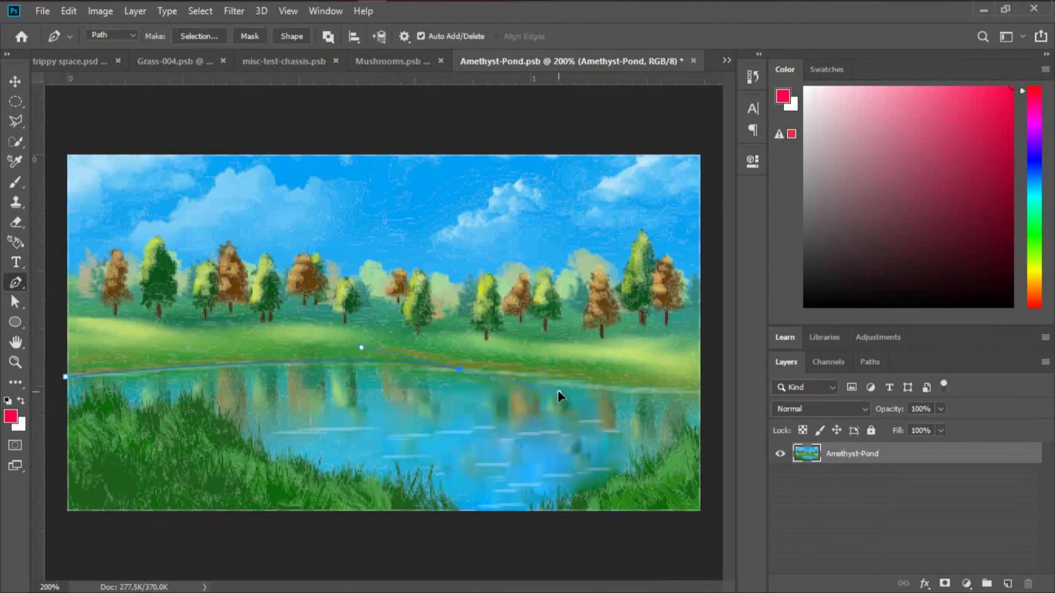
left_click_drag(698, 395, 711, 392)
left_click(699, 426)
left_click_drag(570, 485, 441, 592)
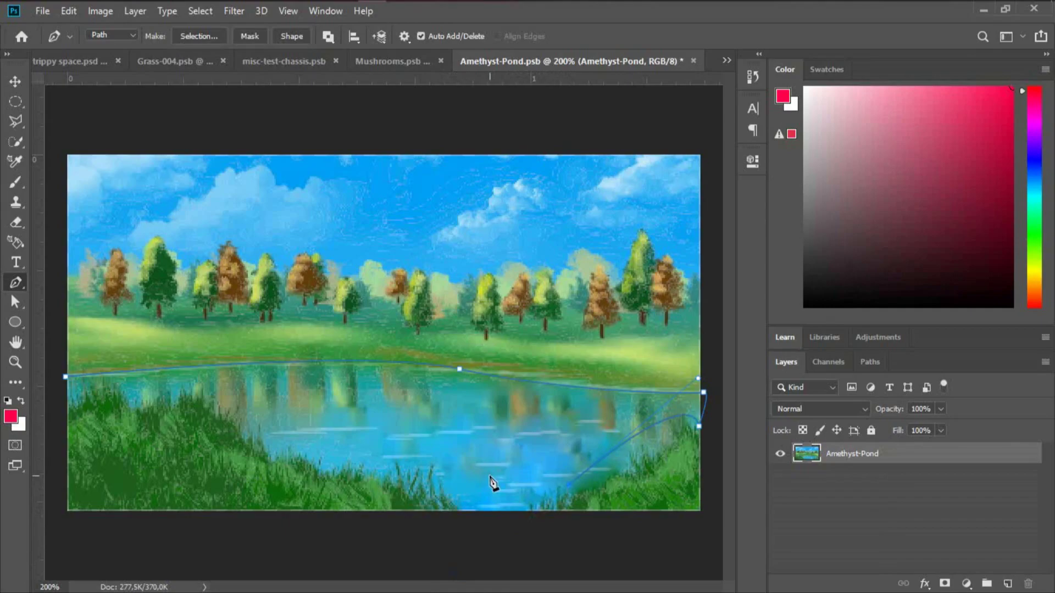
Curve the outline back along the bottom and left shores, undo a stray anchor, and close it.
left_click_drag(300, 449, 187, 404)
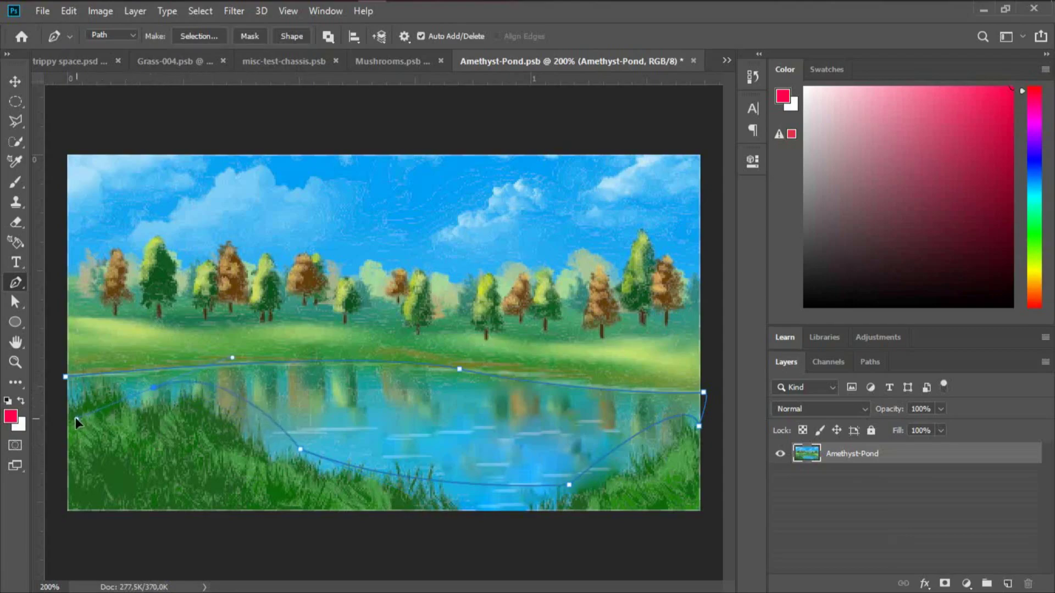
left_click_drag(90, 411, 146, 402)
left_click_drag(61, 329, 80, 357)
left_click_drag(79, 392, 49, 436)
key("ctrl+z")
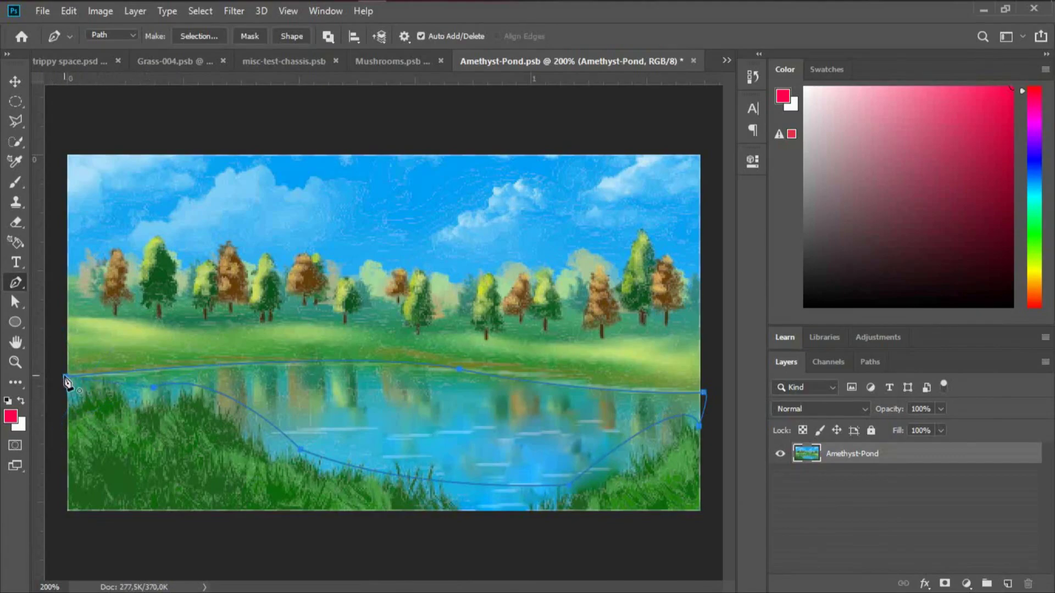
left_click(65, 378)
Convert the pond path to a selection and cut it onto a new Layer 1.
right_click(287, 391)
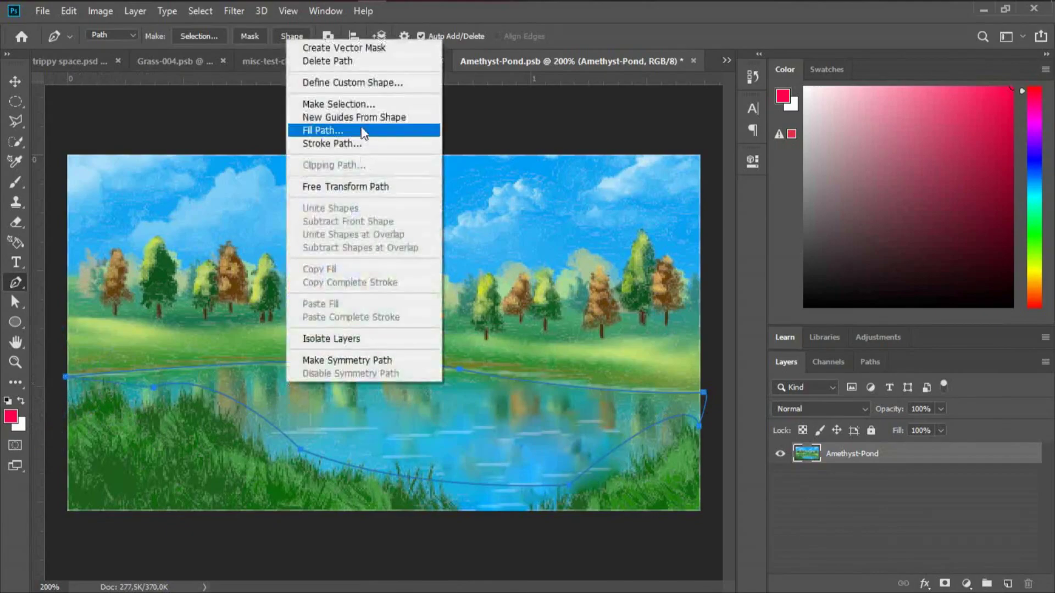
left_click(357, 106)
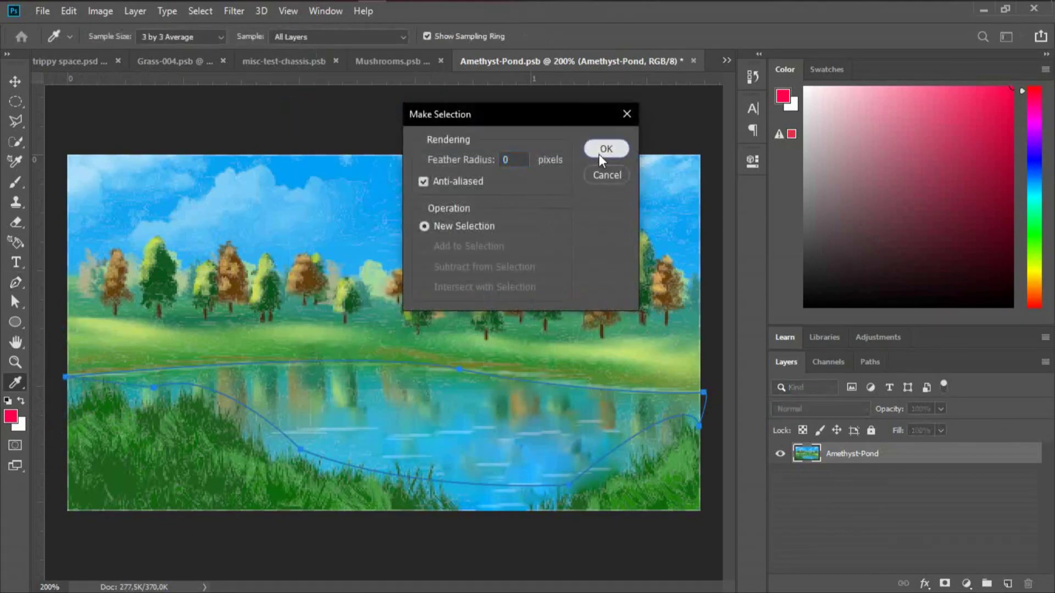
left_click(599, 154)
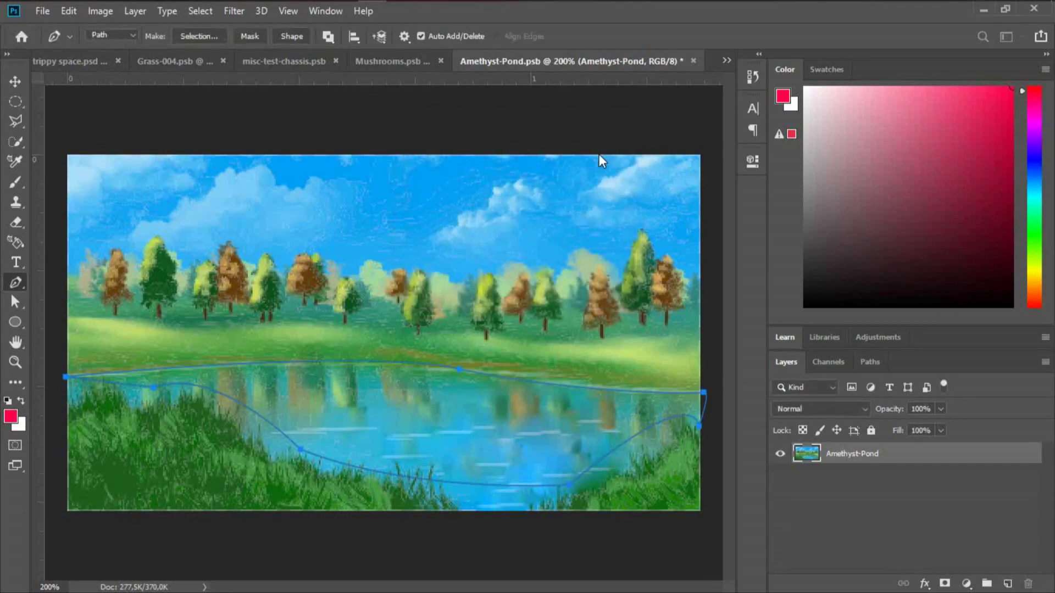
left_click(15, 122)
right_click(430, 412)
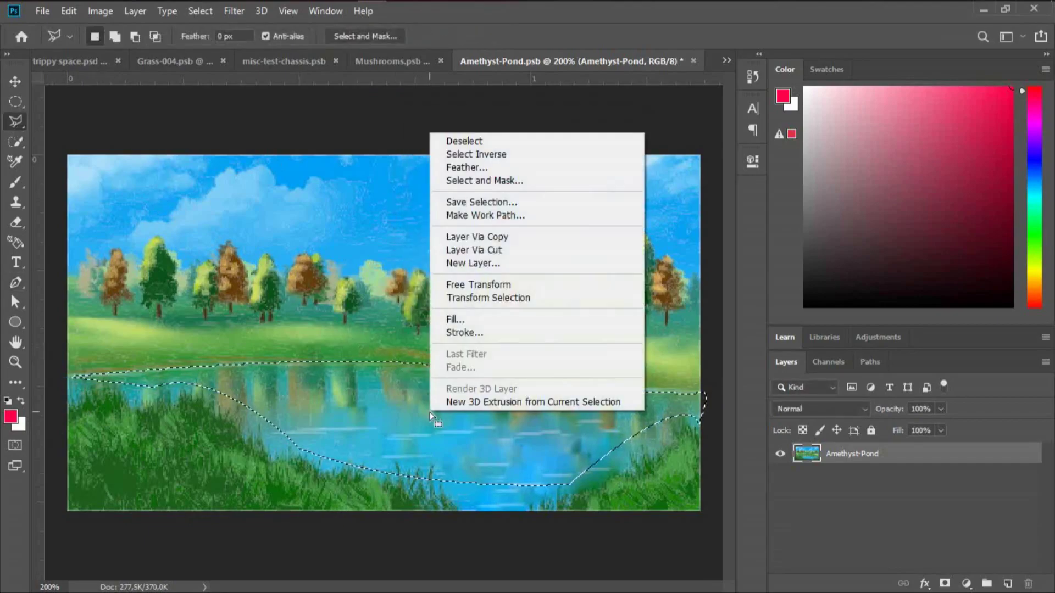
left_click(499, 252)
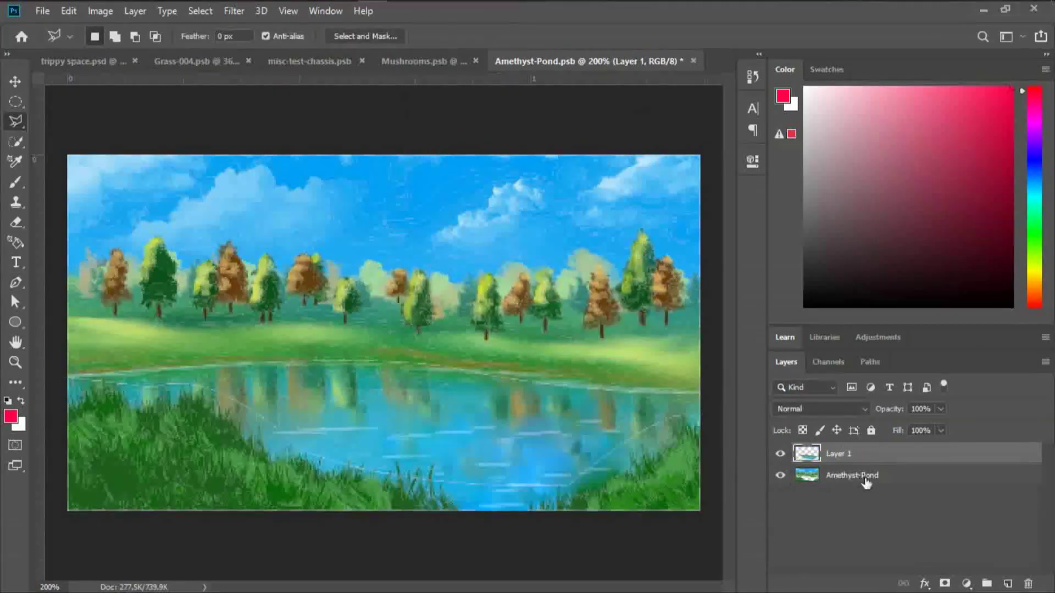
Hide the original Amethyst-Pond layer and save the document.
left_click(806, 480)
left_click(779, 476)
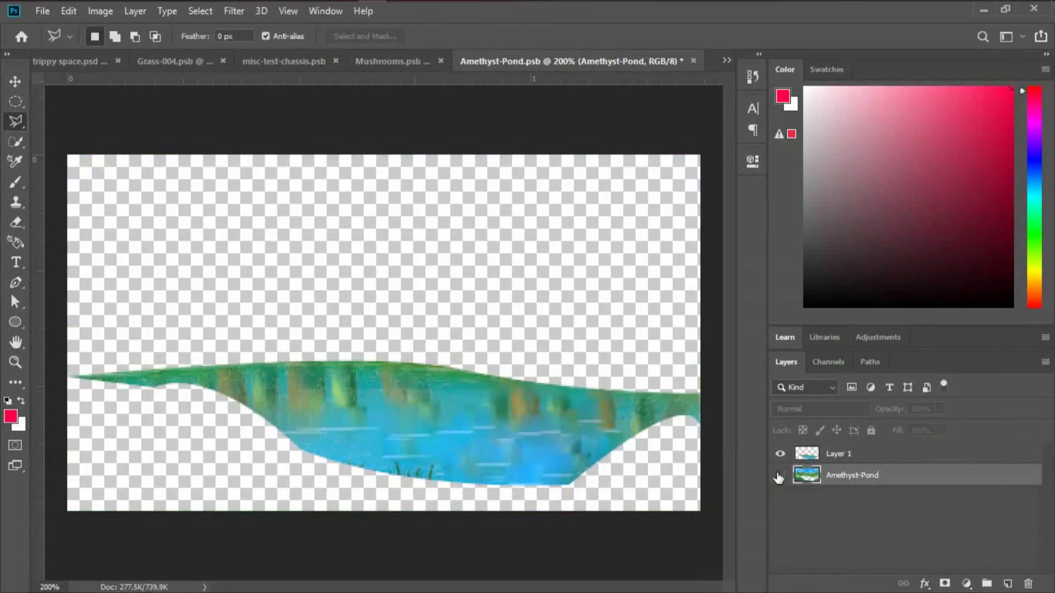
key("ctrl+s")
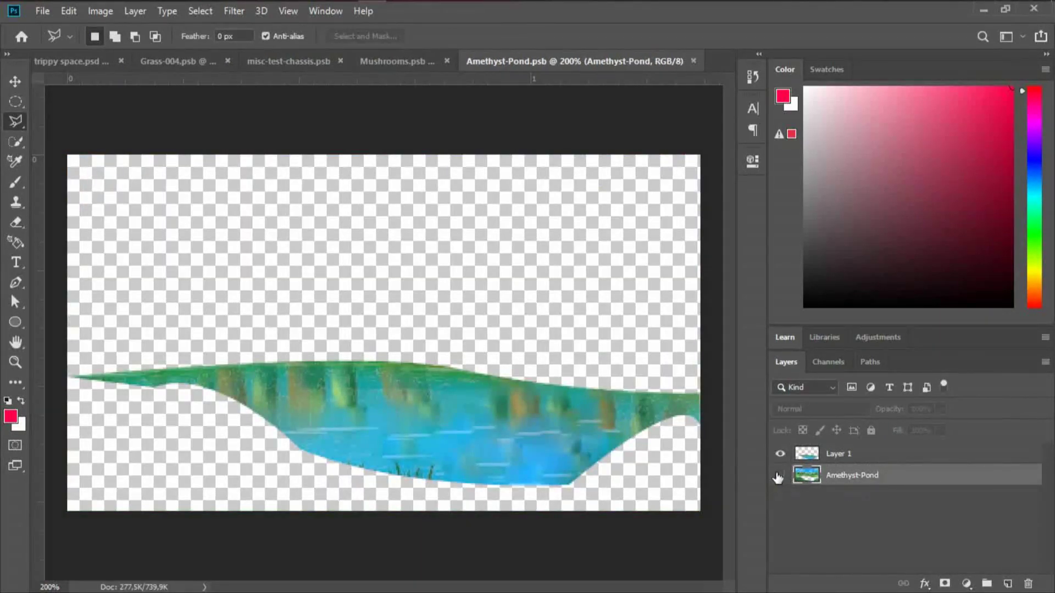
Erase the pond's thin left and right tails on Layer 1, save, and return to trippy space.psd.
left_click(101, 62)
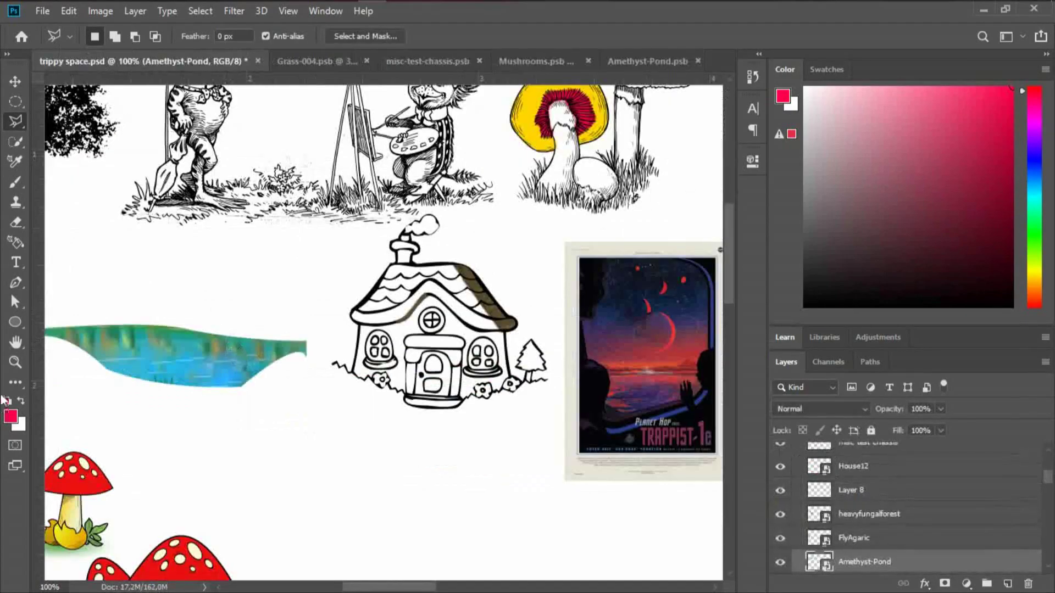
left_click(644, 61)
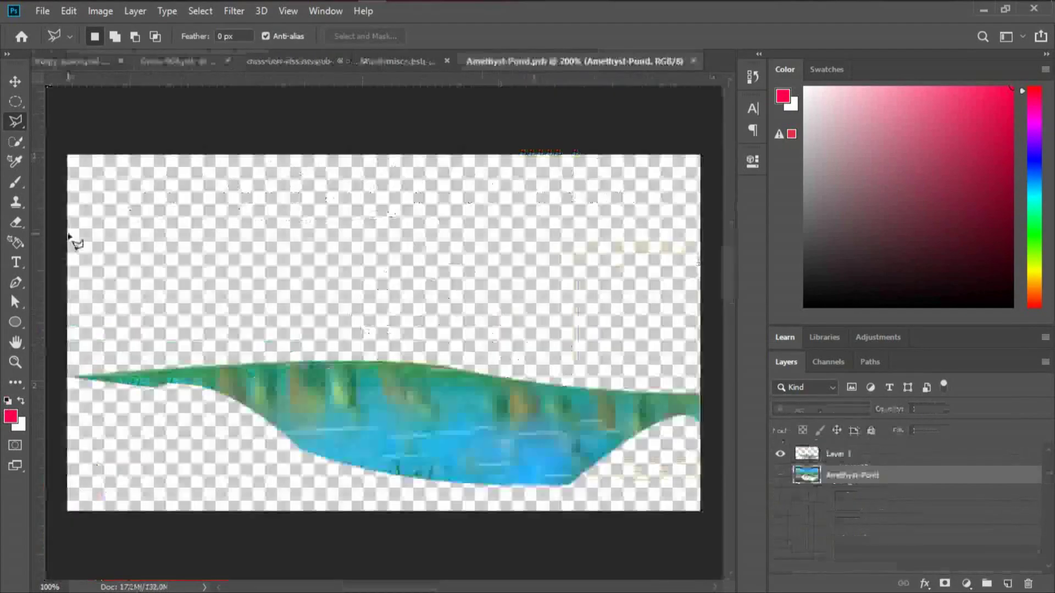
left_click(16, 222)
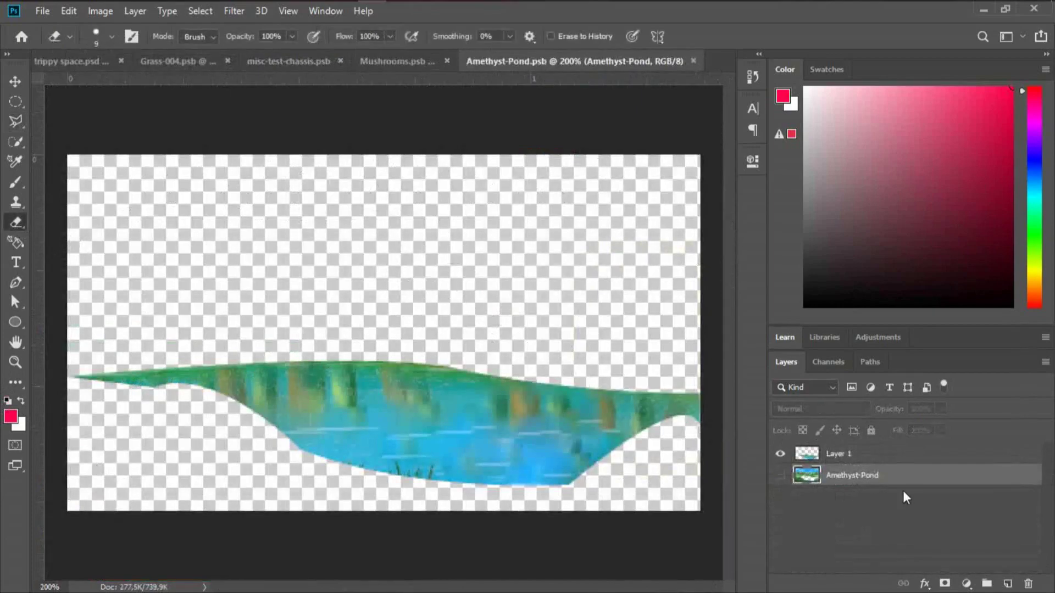
left_click(885, 461)
mouse_move(685, 429)
left_mouse_down()
mouse_move(682, 387)
mouse_move(677, 451)
mouse_move(655, 442)
mouse_move(667, 411)
mouse_move(610, 385)
mouse_move(665, 413)
mouse_move(658, 437)
mouse_move(592, 482)
mouse_move(549, 491)
mouse_move(651, 436)
mouse_move(657, 421)
mouse_move(617, 382)
mouse_move(681, 411)
left_mouse_up()
mouse_move(217, 405)
left_mouse_down()
mouse_move(211, 384)
mouse_move(273, 353)
mouse_move(132, 376)
mouse_move(206, 377)
mouse_move(82, 380)
mouse_move(173, 386)
left_mouse_up()
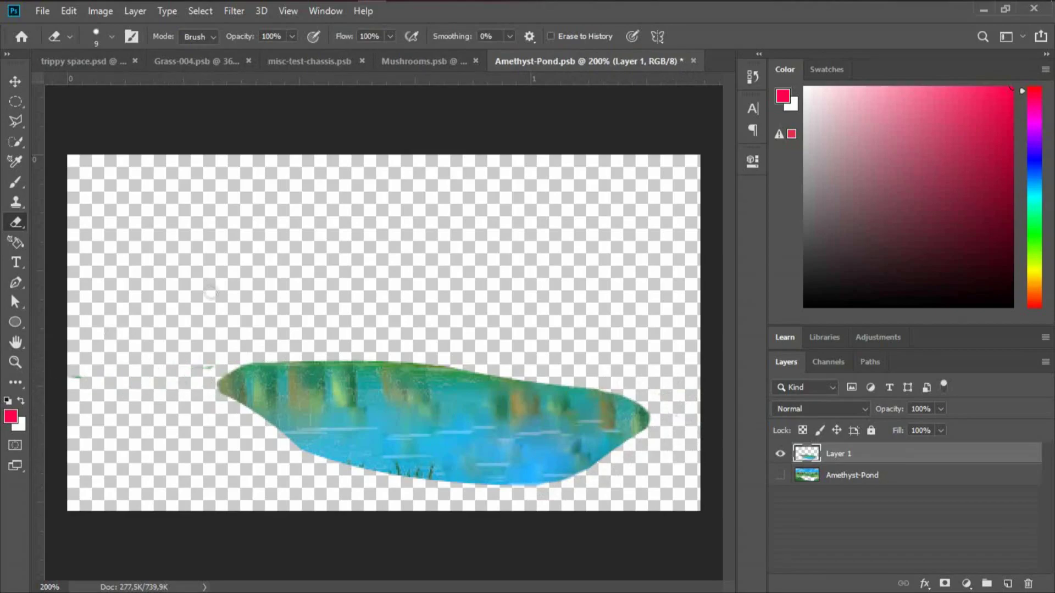
key("ctrl+s")
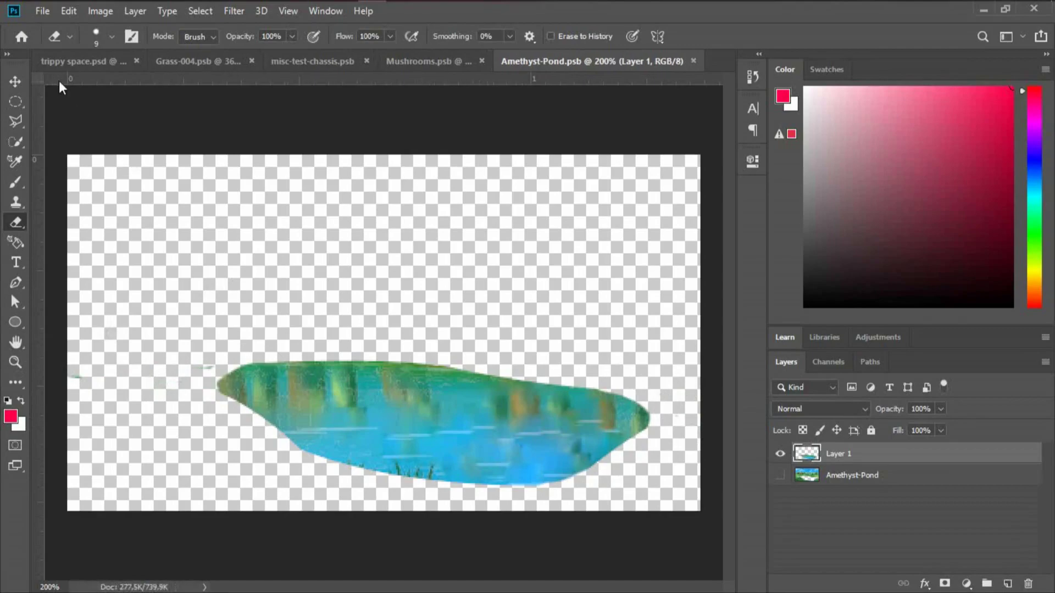
left_click(82, 58)
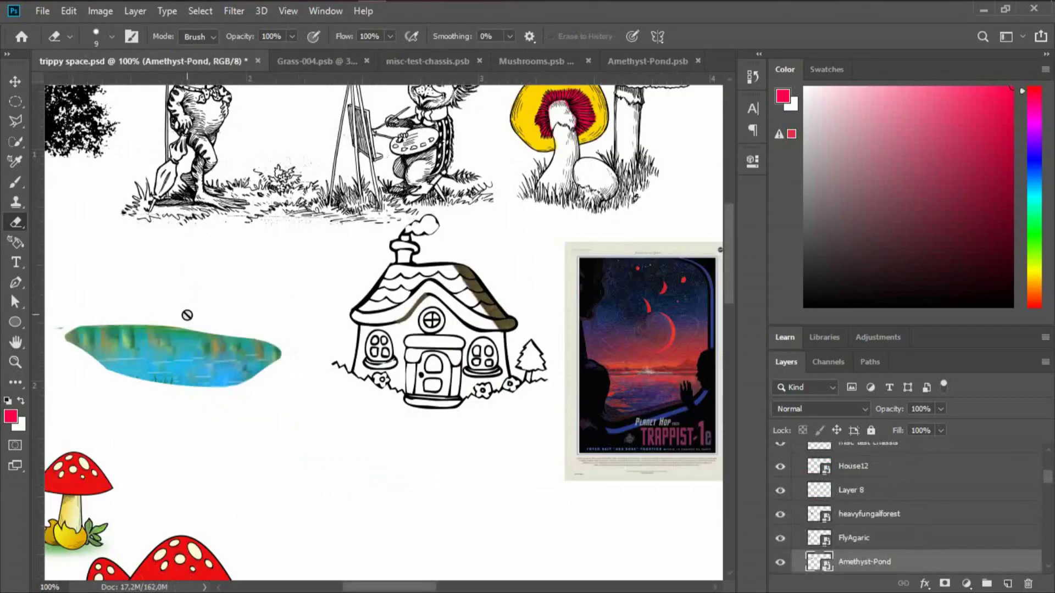
Fit the canvas on screen and drag the FlyAgaric mushrooms beside the cottage sketch.
left_click(15, 362)
right_click(92, 364)
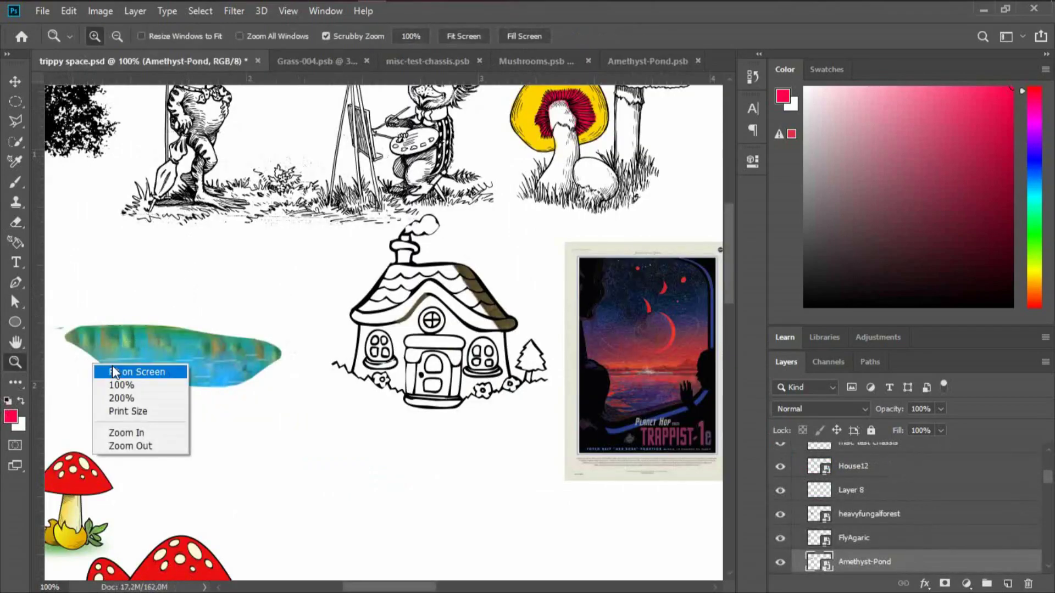
left_click(110, 369)
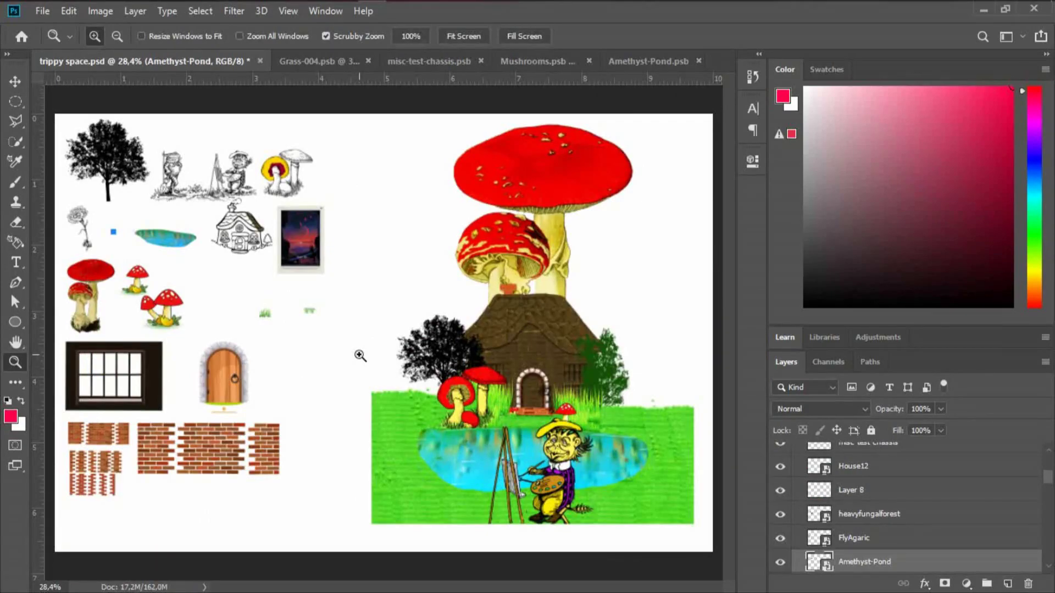
left_click(14, 81)
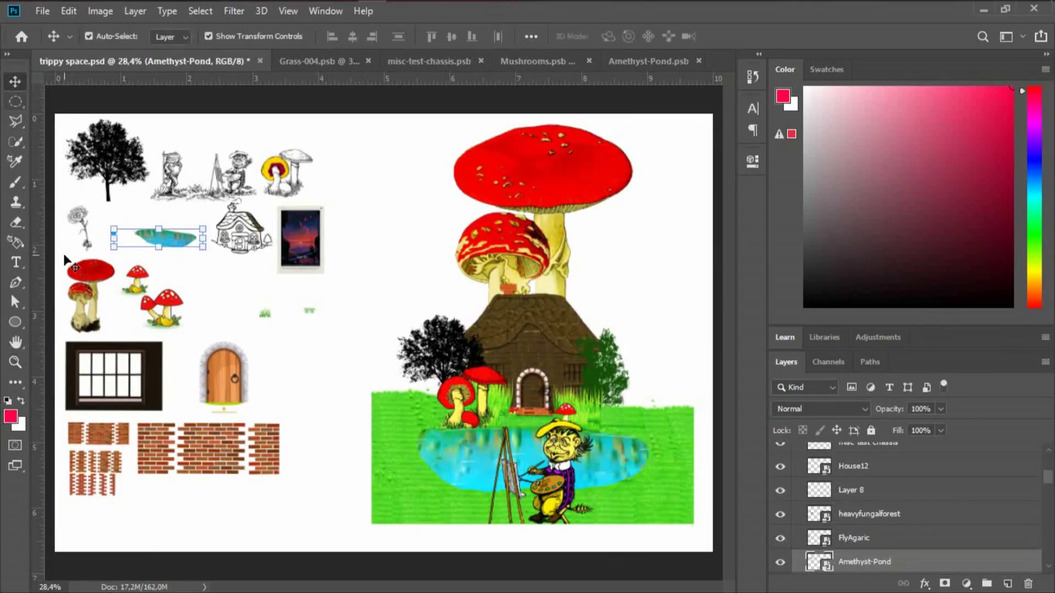
mouse_move(85, 271)
left_mouse_down()
mouse_move(102, 297)
mouse_move(384, 352)
mouse_move(442, 381)
mouse_move(525, 261)
mouse_move(391, 245)
mouse_move(256, 250)
mouse_move(222, 262)
left_mouse_up()
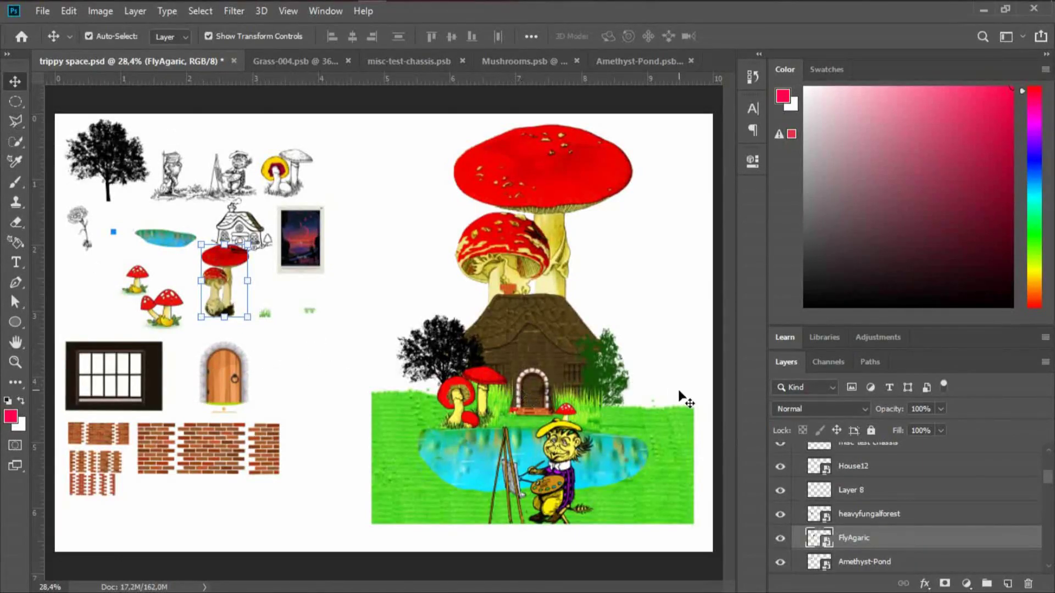
Leave the FlyAgaric mushroom's blend mode at Normal and collapse the vector elements group.
left_click(865, 412)
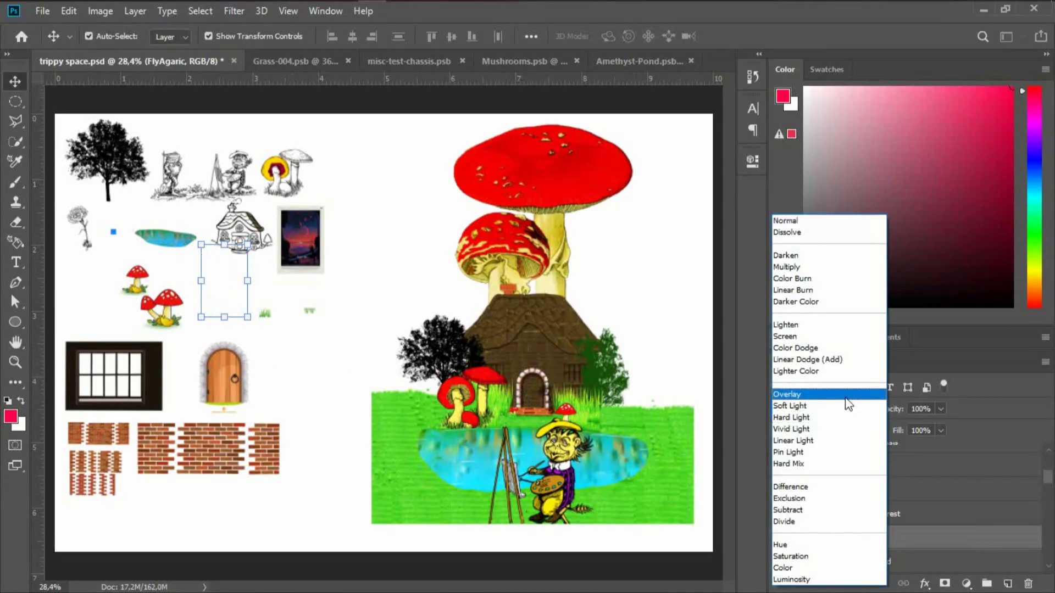
left_click(531, 551)
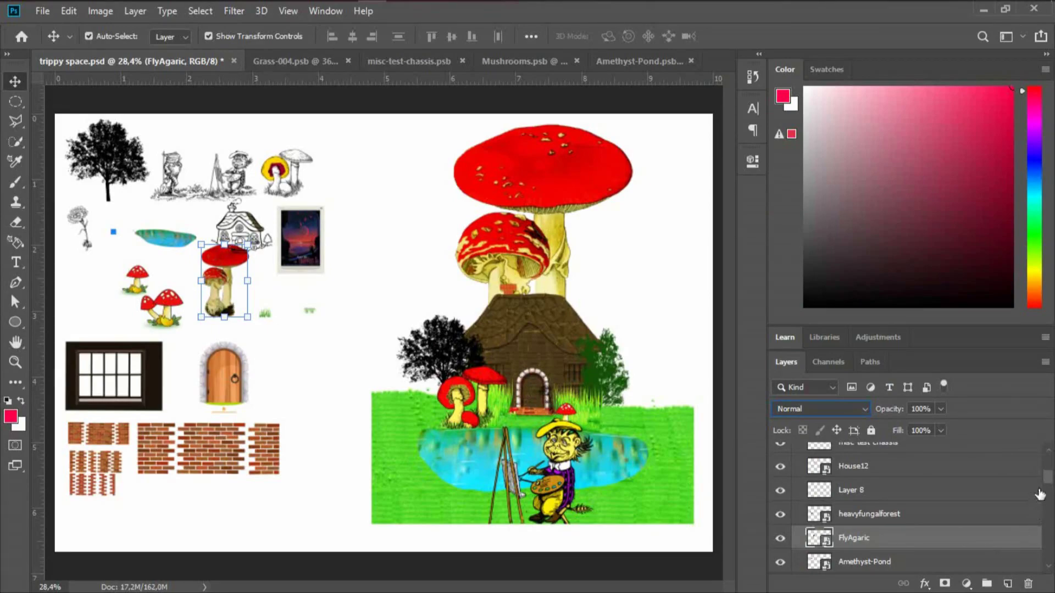
scroll(1052, 482, "up", 3)
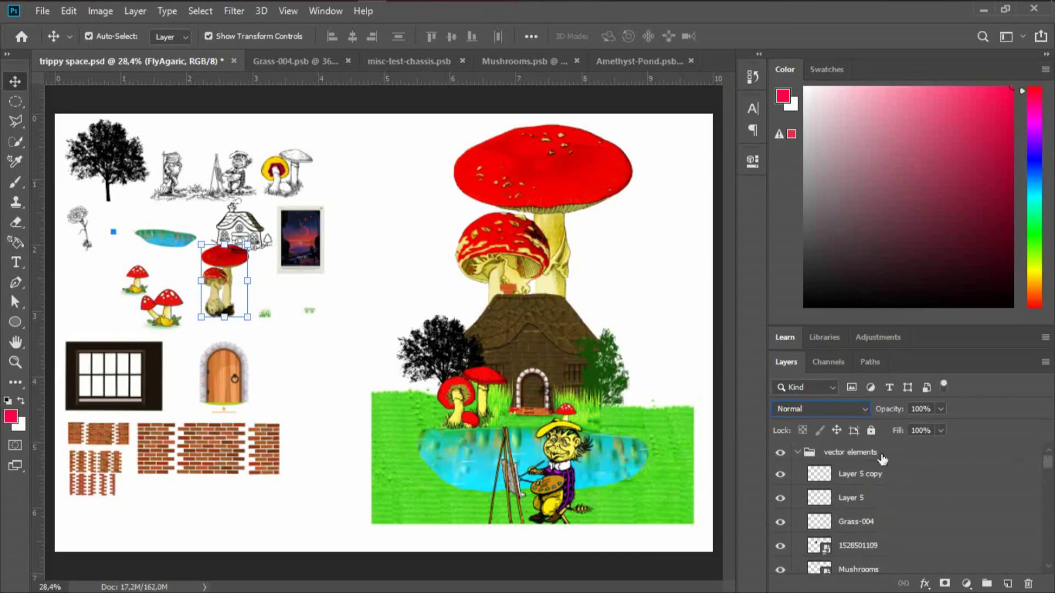
left_click(799, 453)
left_click(797, 452)
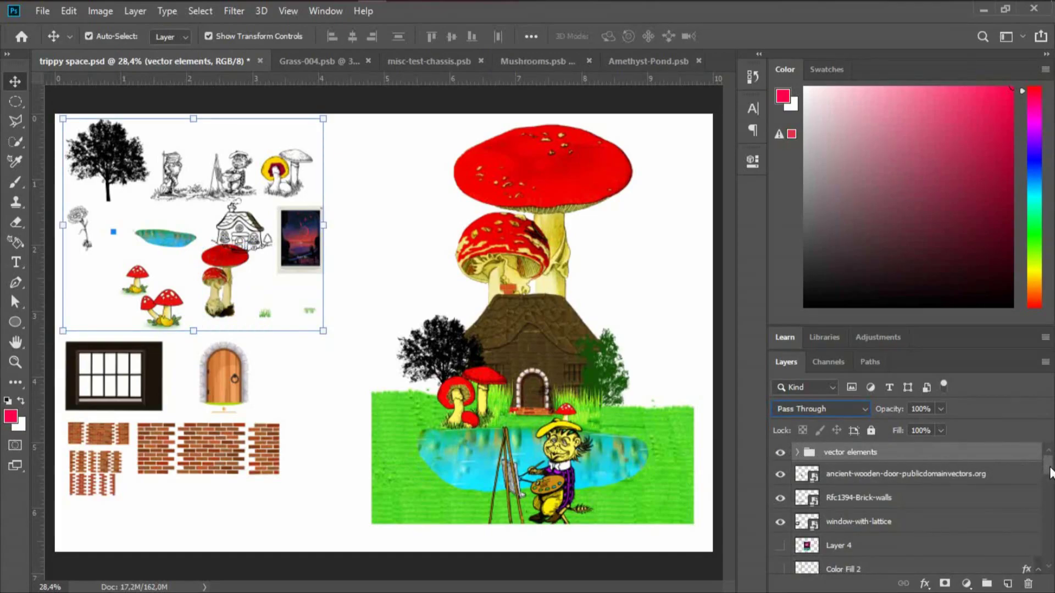
left_click_drag(1051, 472, 1050, 497)
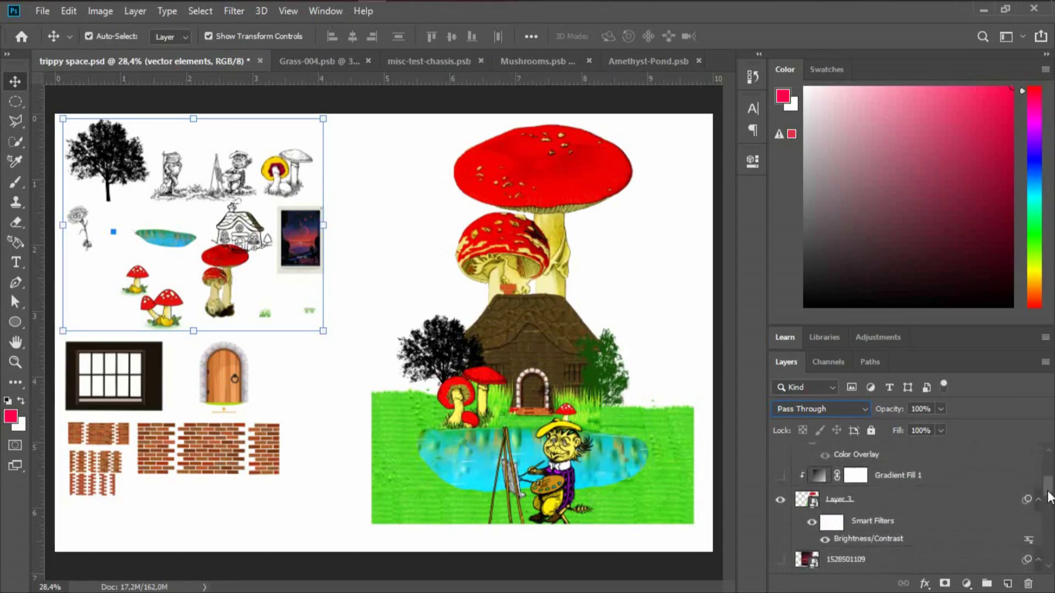
left_click(781, 476)
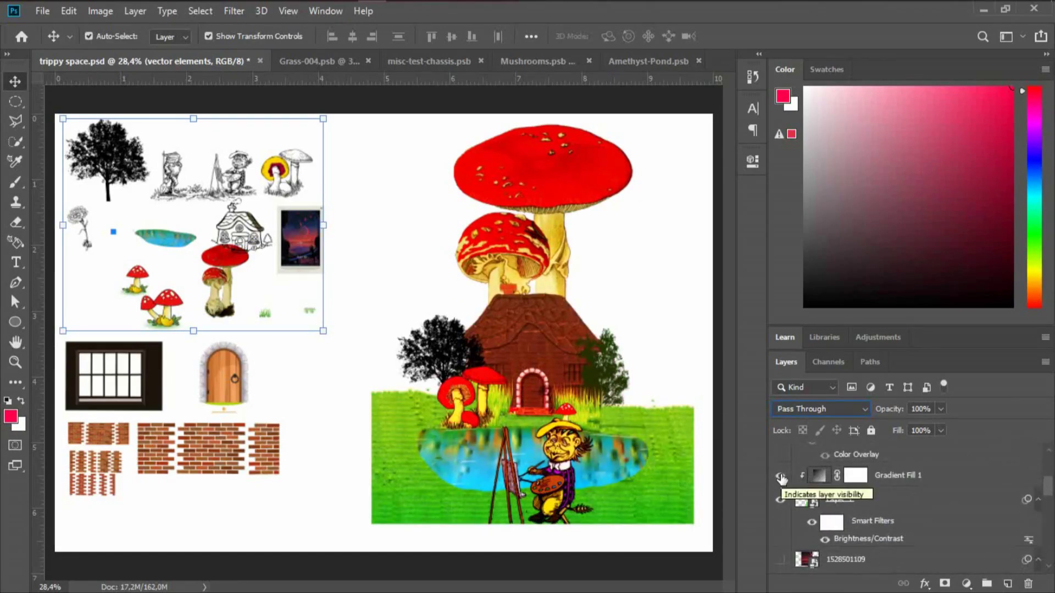
left_click(781, 560)
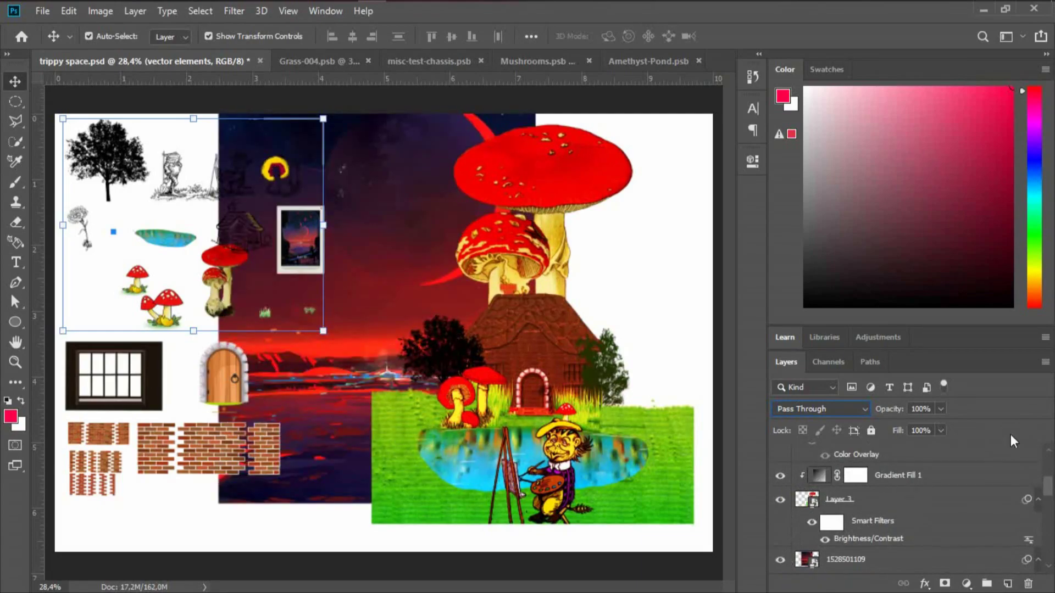
left_click_drag(1047, 486, 1050, 456)
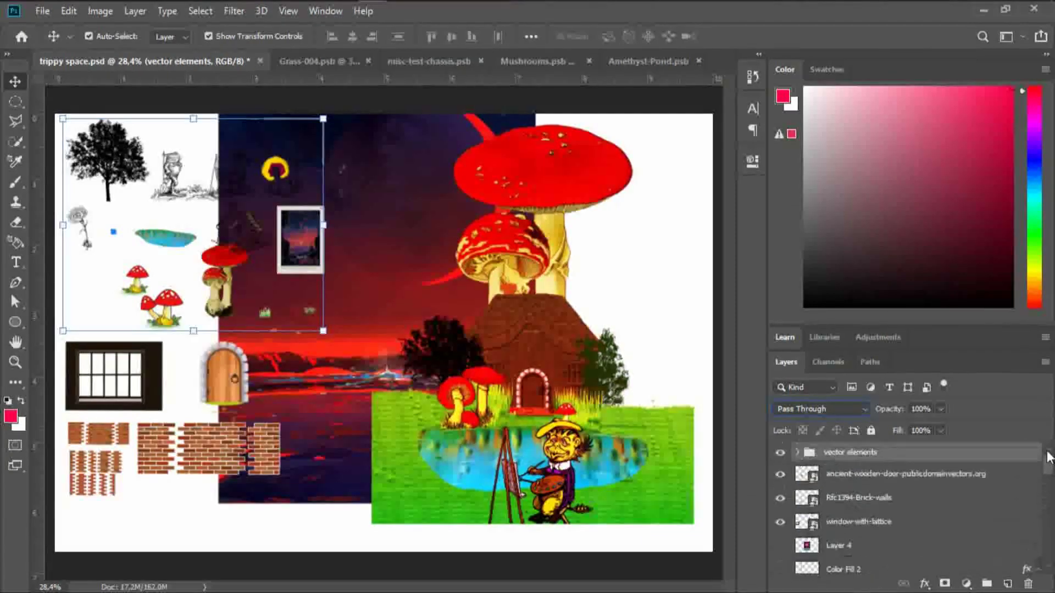
left_click(779, 454)
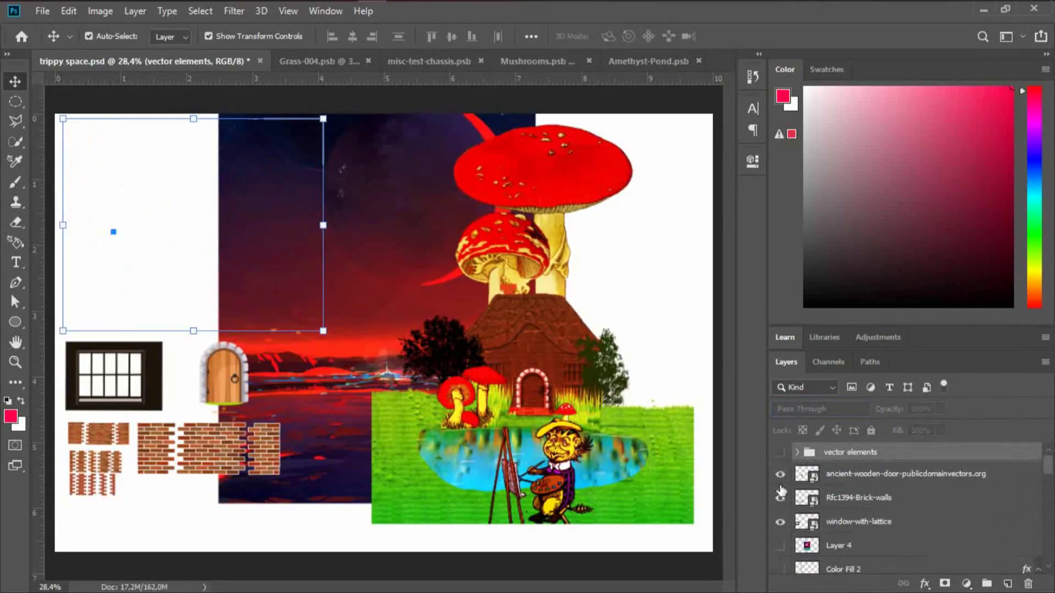
left_click_drag(780, 474, 780, 525)
left_click_drag(1048, 465, 1049, 489)
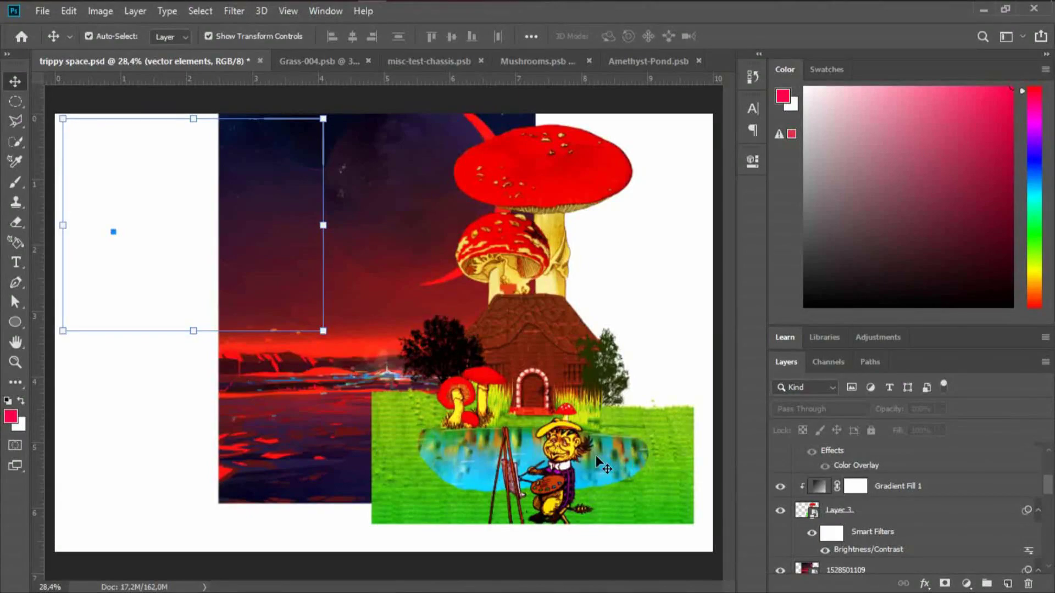
double_click(819, 486)
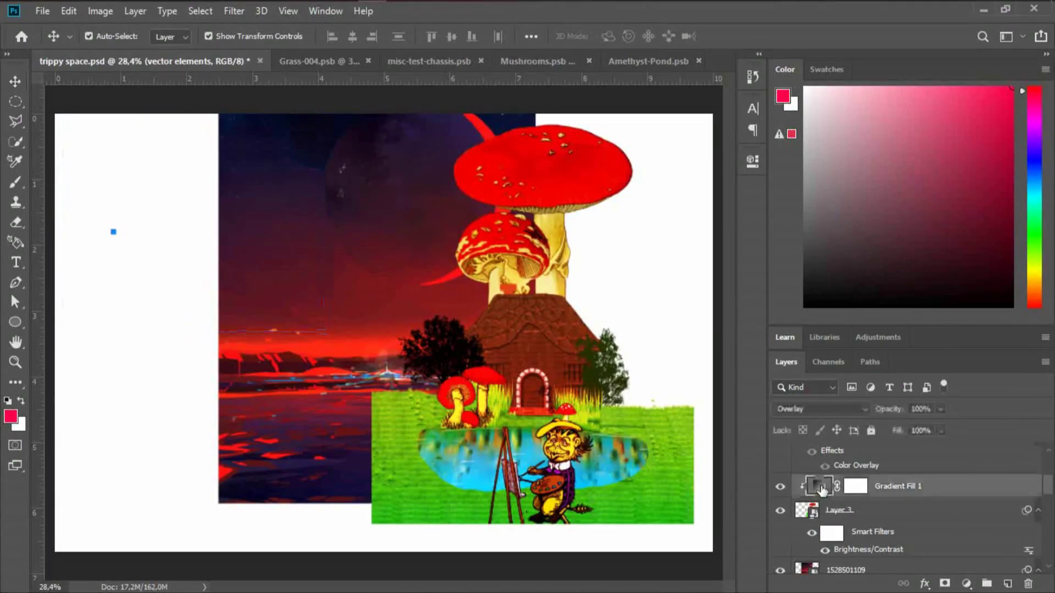
left_click_drag(669, 121, 743, 125)
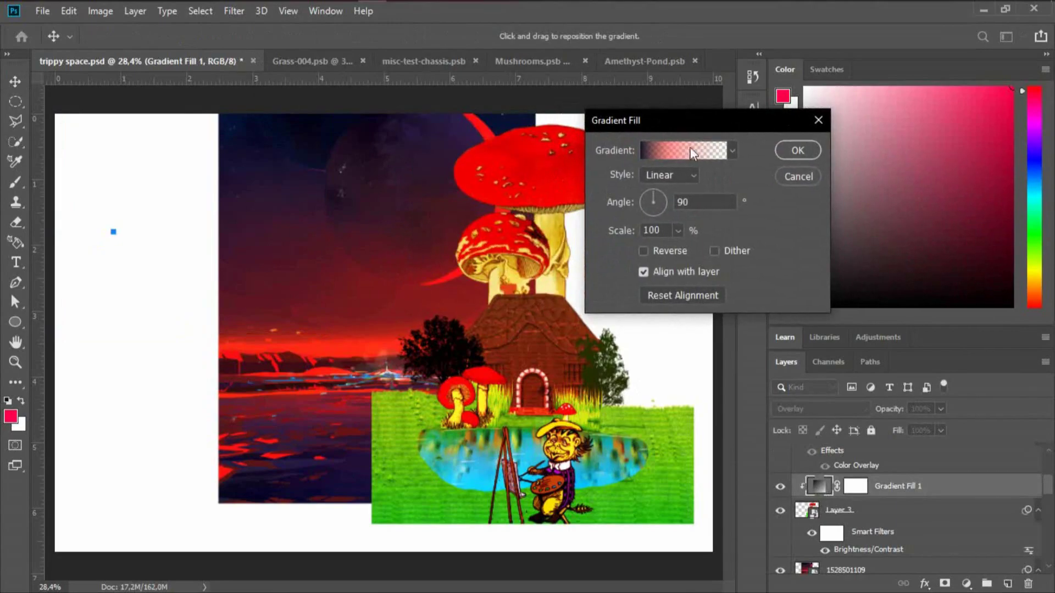
left_click(665, 150)
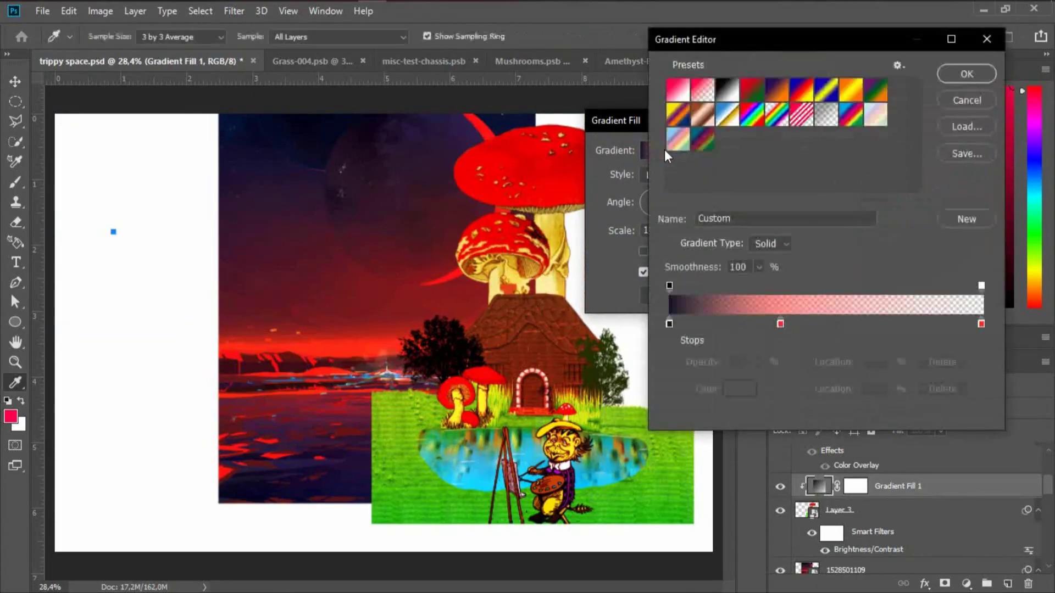
left_click(669, 323)
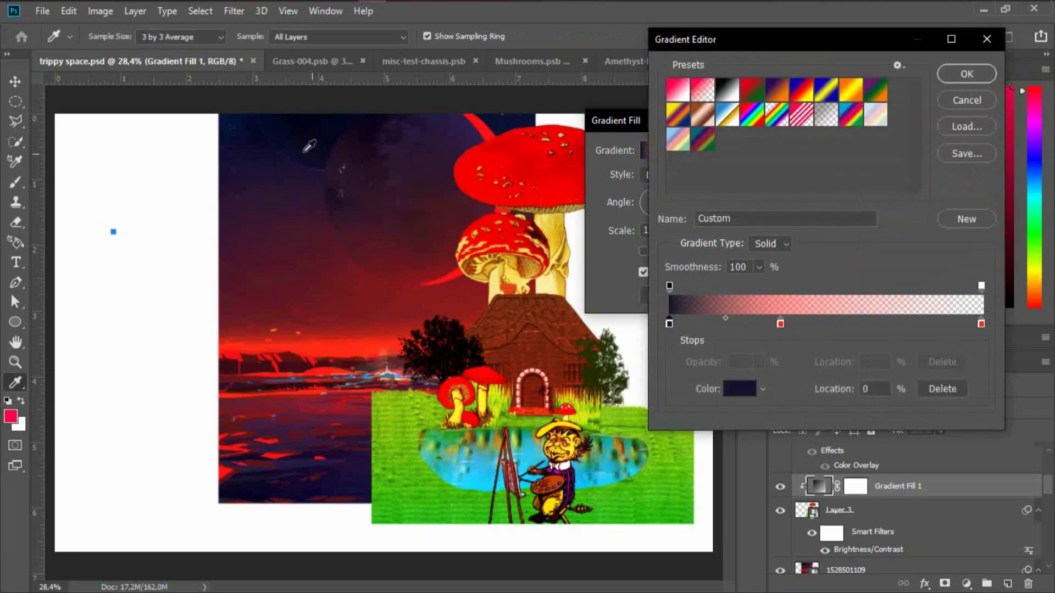
left_click(781, 324)
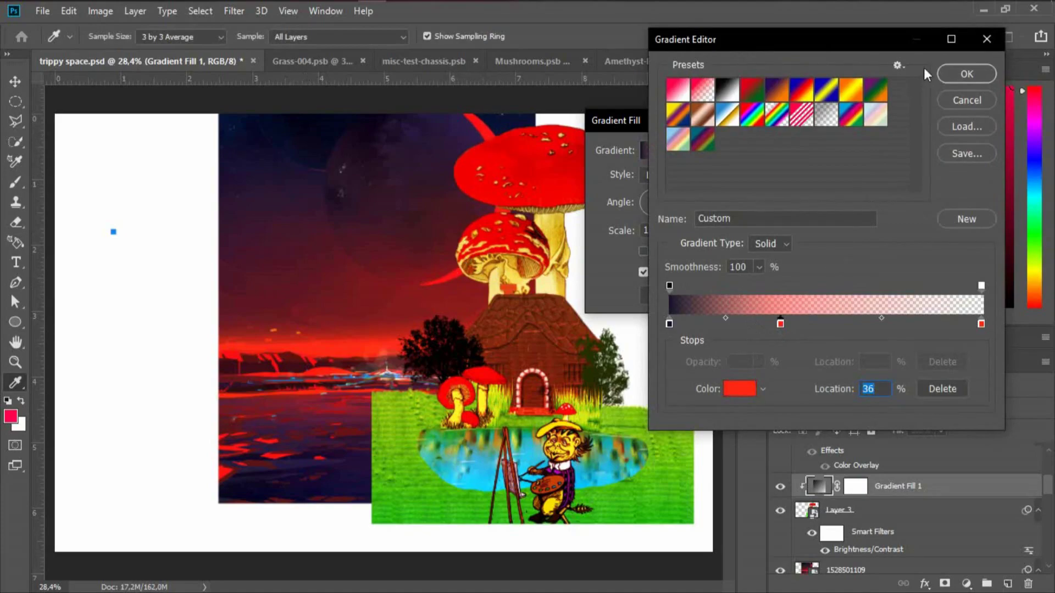
left_click(959, 101)
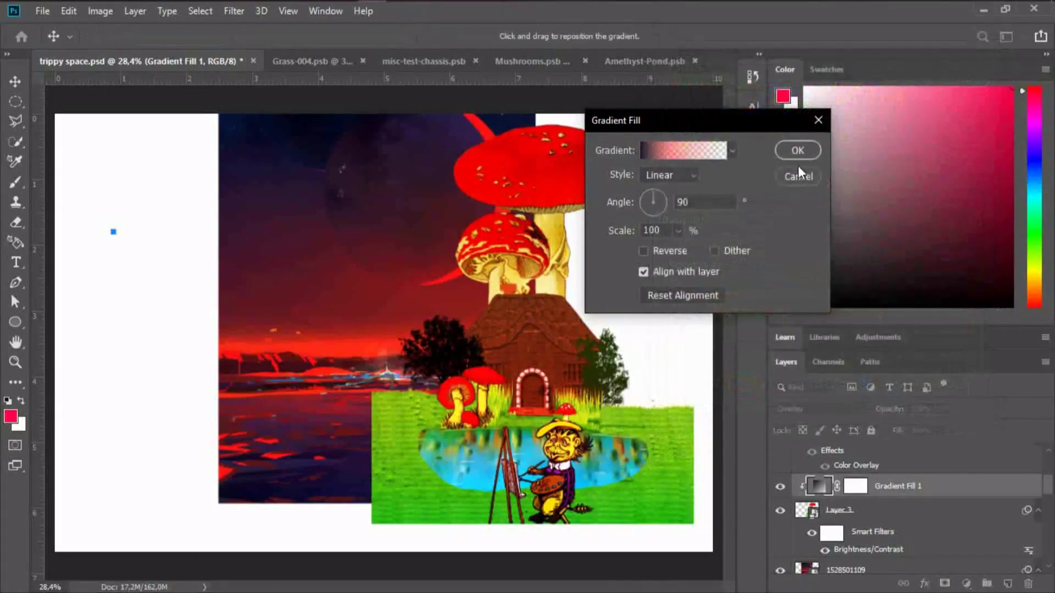
left_click(797, 151)
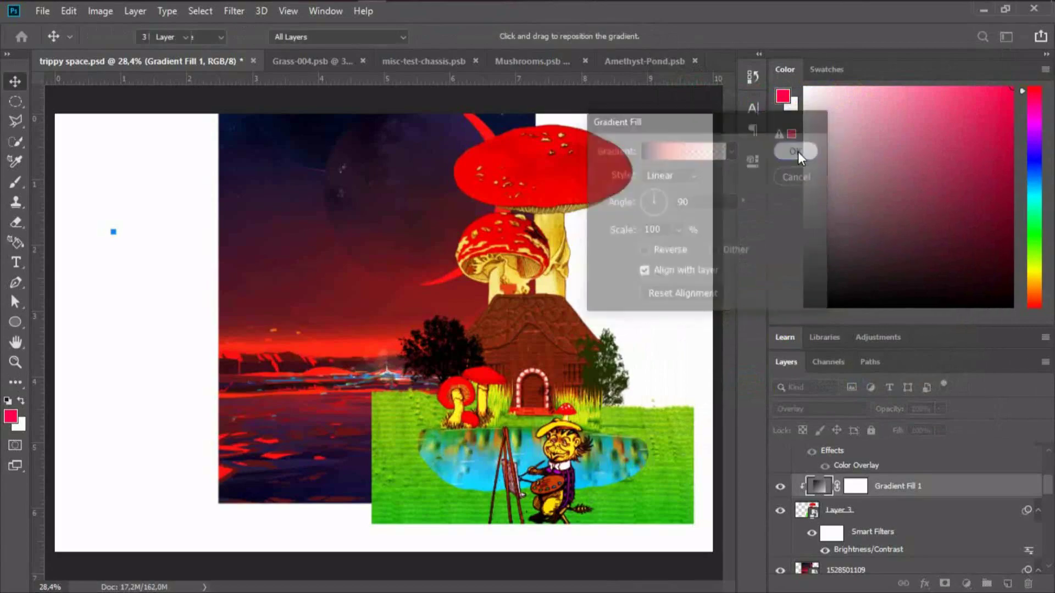
left_click(966, 584)
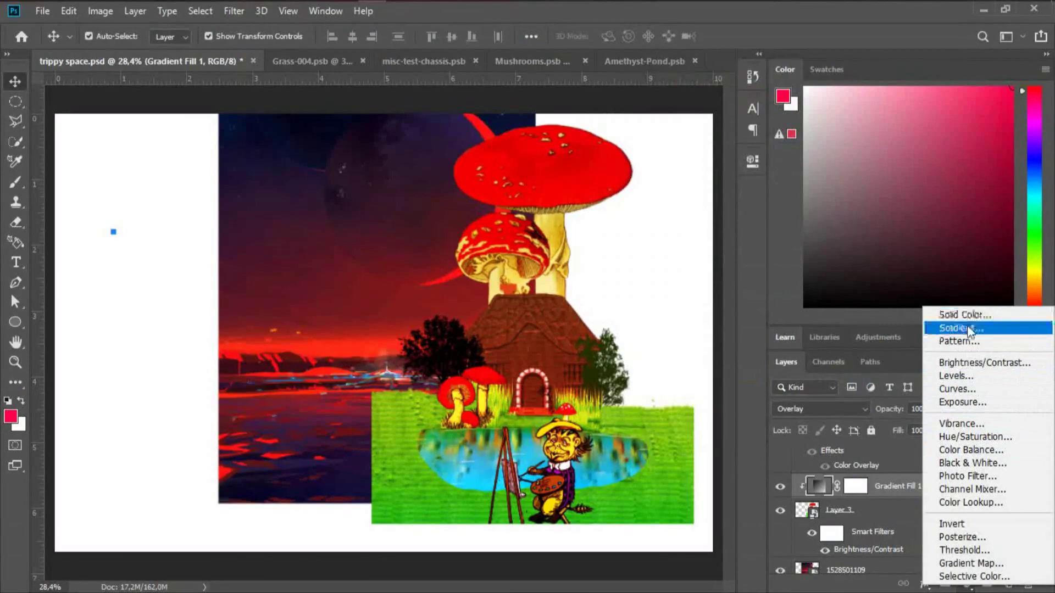
left_click(885, 487)
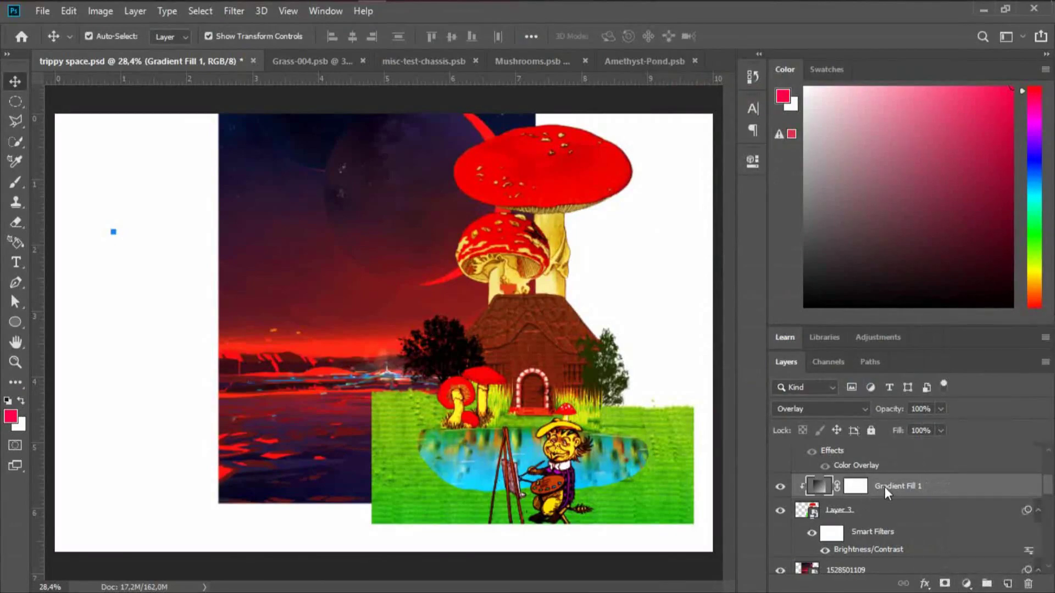
right_click(884, 486)
left_click(769, 297)
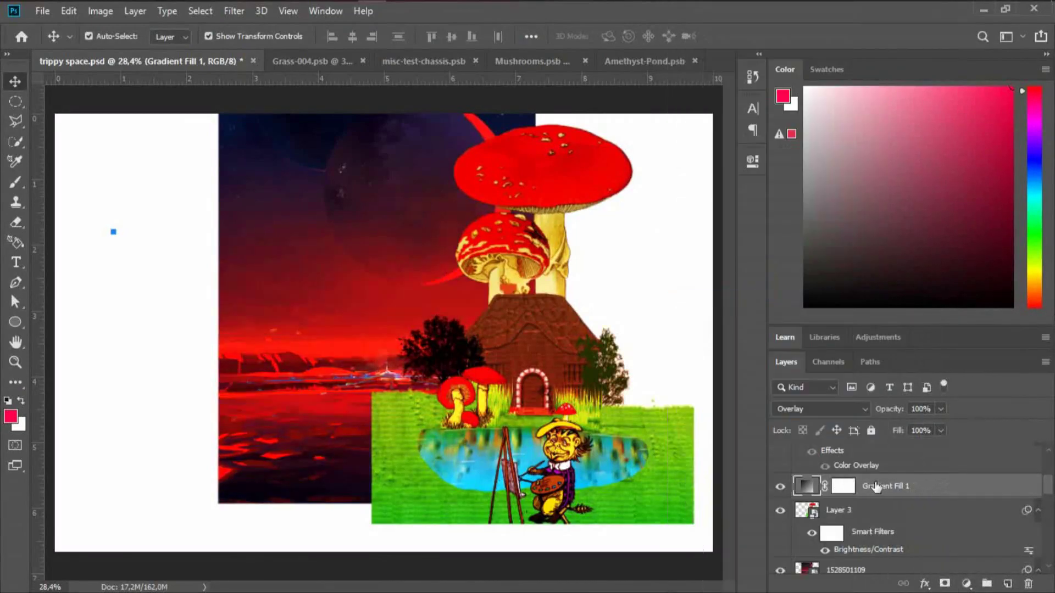
right_click(878, 487)
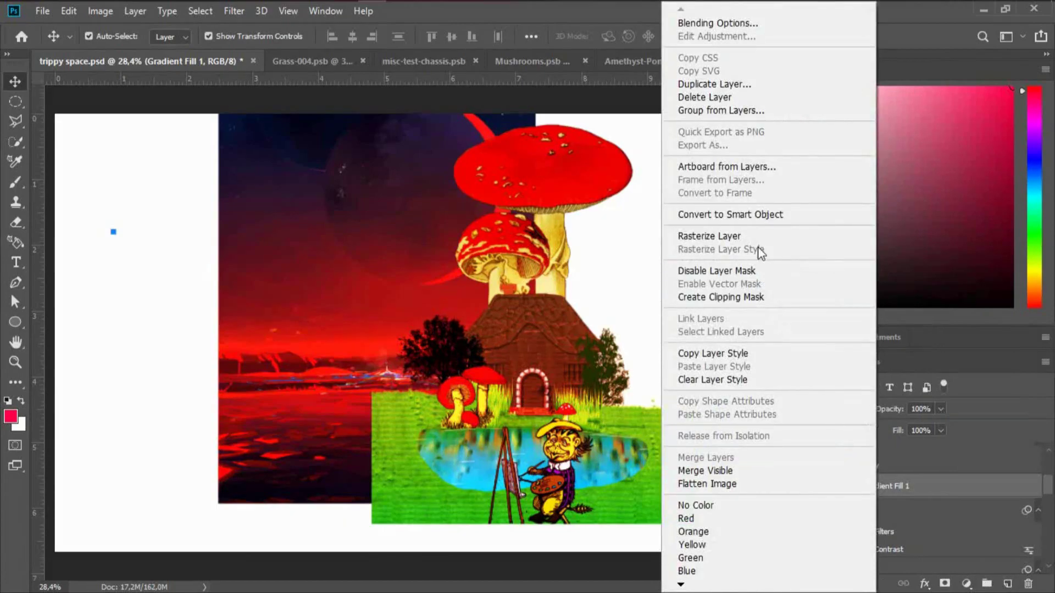
left_click(763, 297)
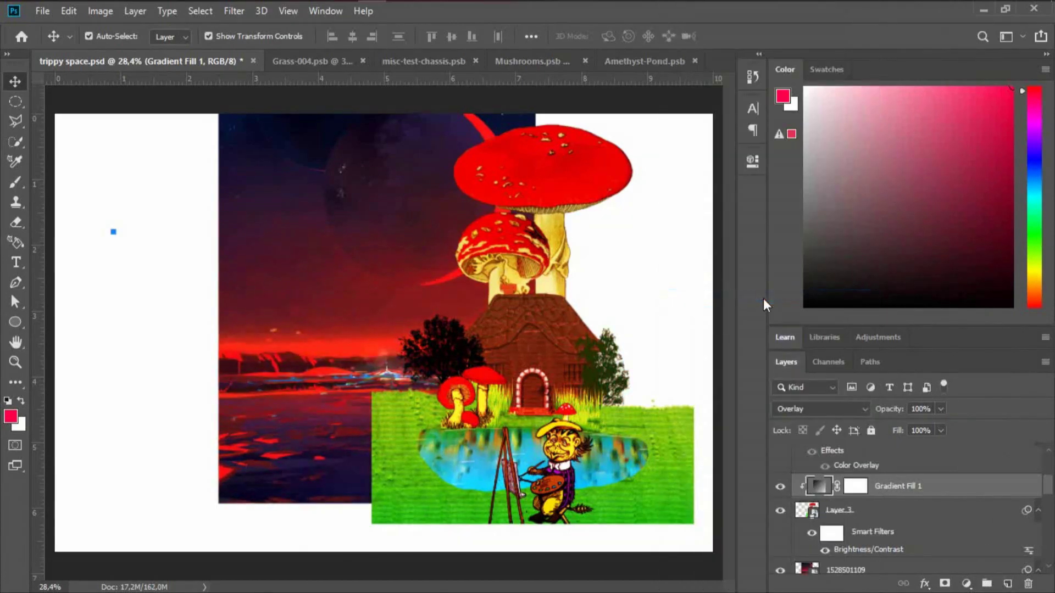
left_click(780, 488)
left_click(780, 489)
double_click(851, 551)
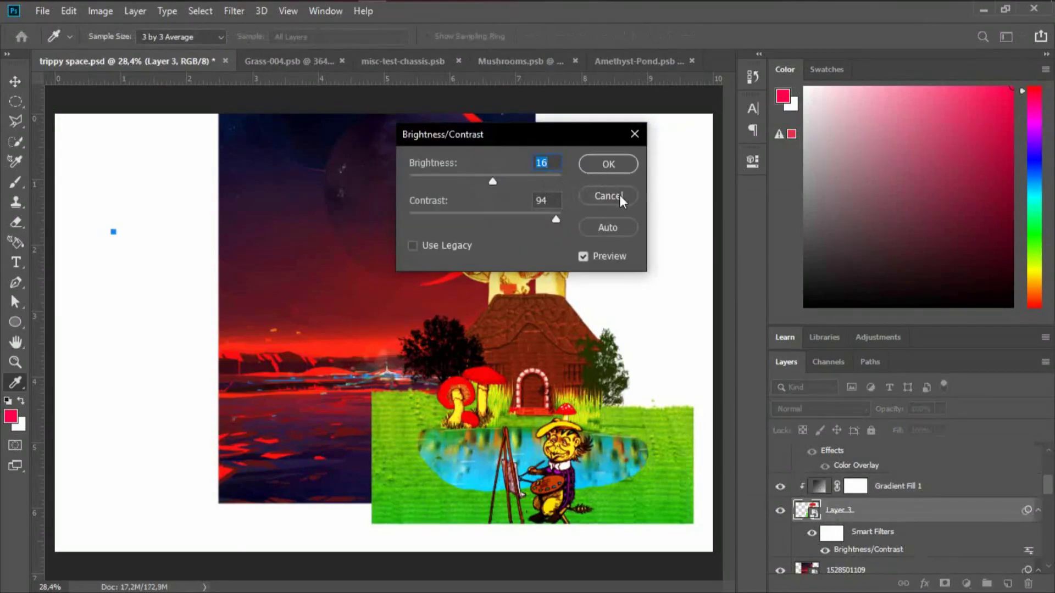
left_click(613, 196)
left_click(106, 11)
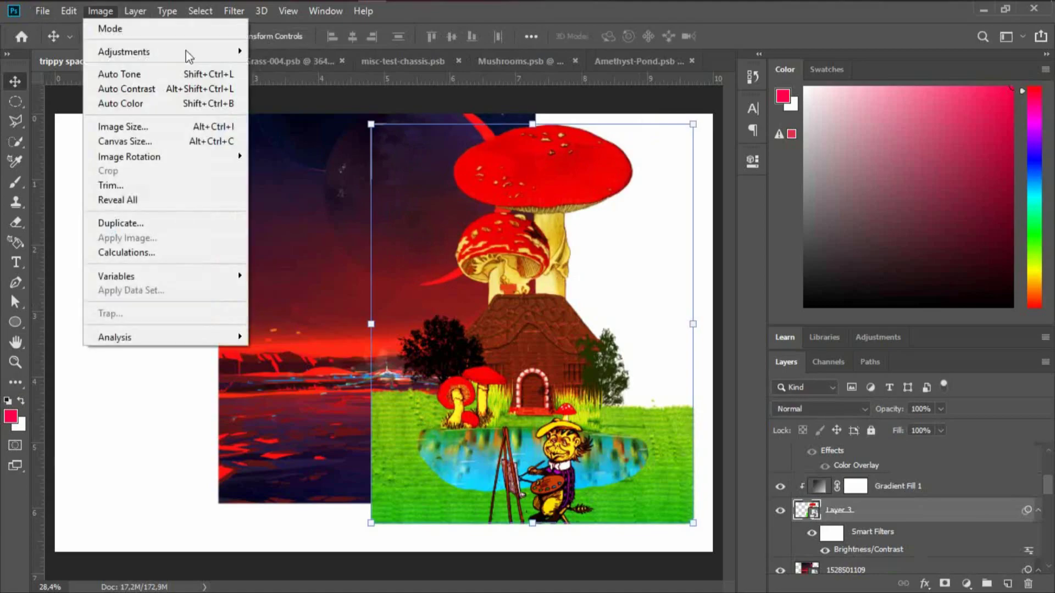
mouse_move(186, 51)
left_click(55, 413)
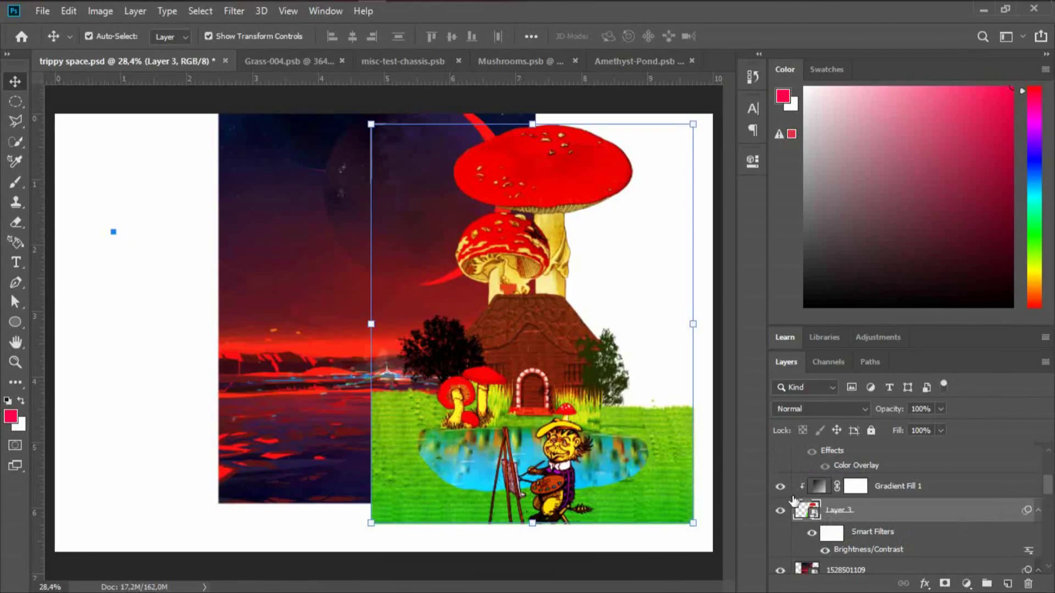
left_click(781, 570)
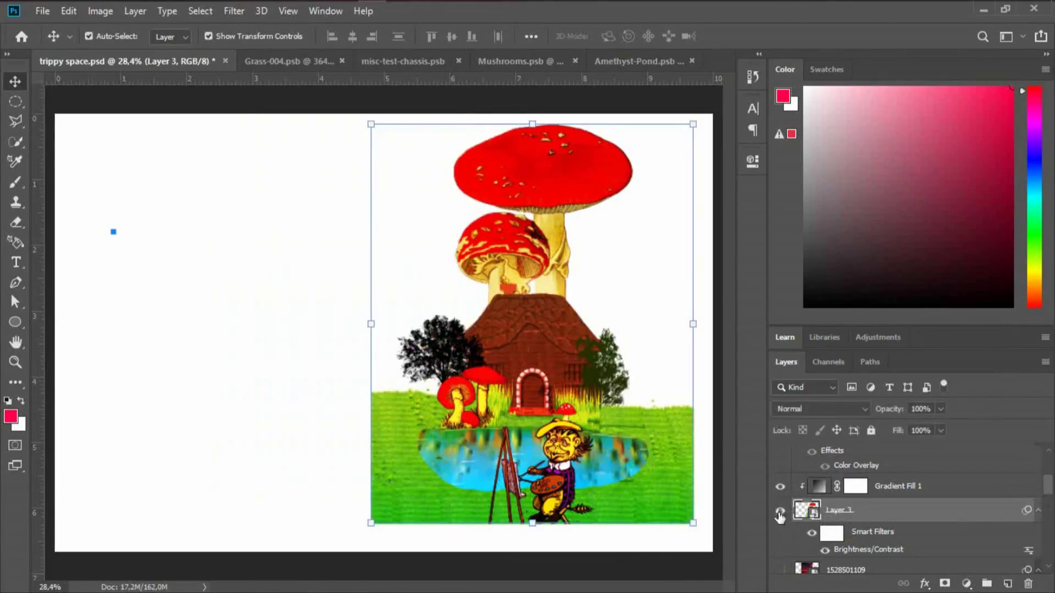
left_click(781, 570)
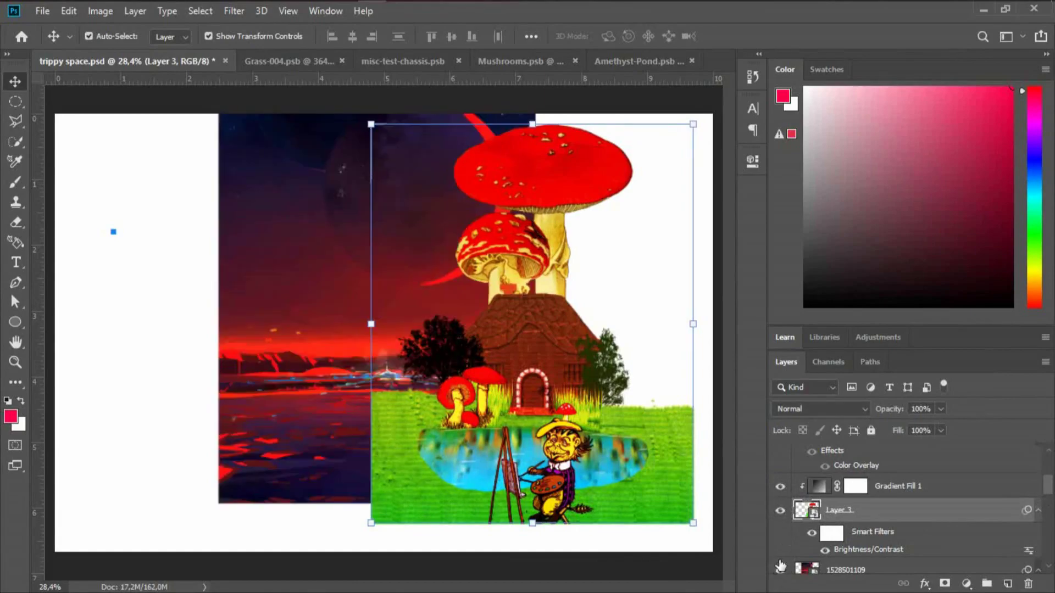
left_click(781, 510)
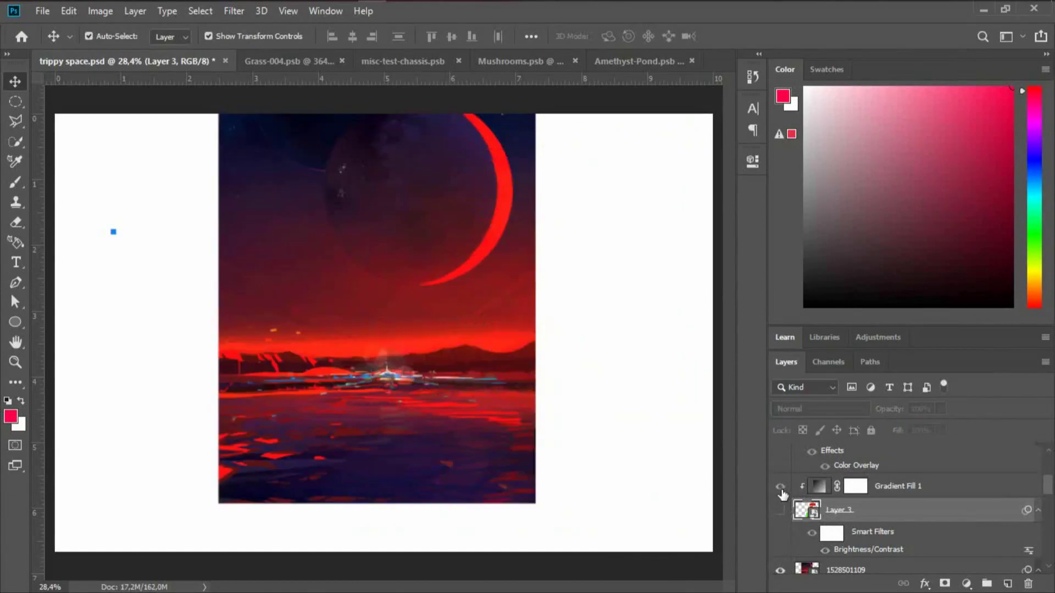
left_click(781, 510)
left_click(780, 569)
left_click(780, 511)
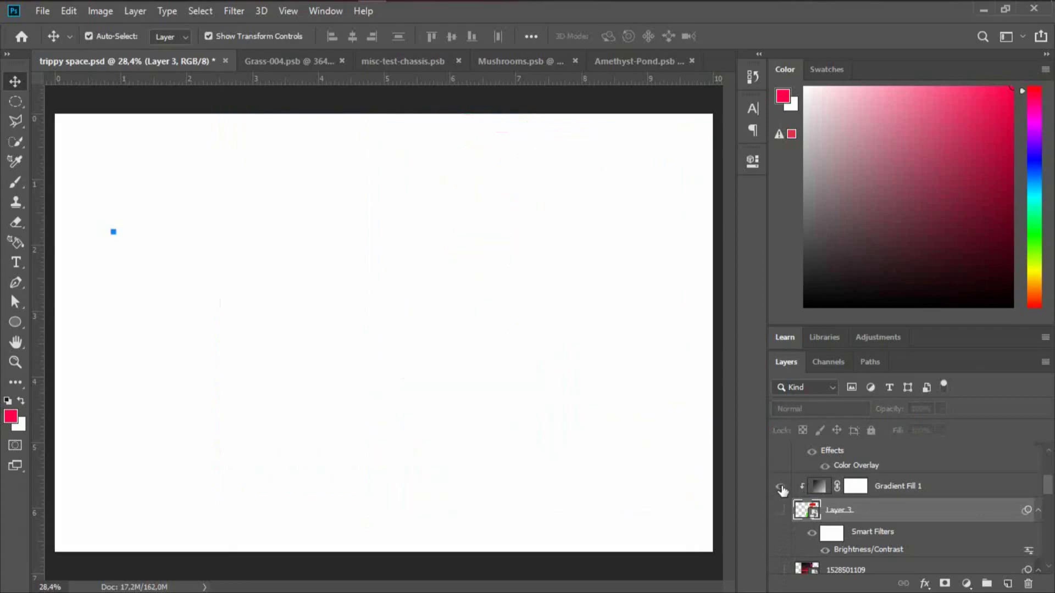
left_click(780, 510)
left_click(780, 486)
left_click(779, 511)
left_click_drag(1049, 477, 1049, 461)
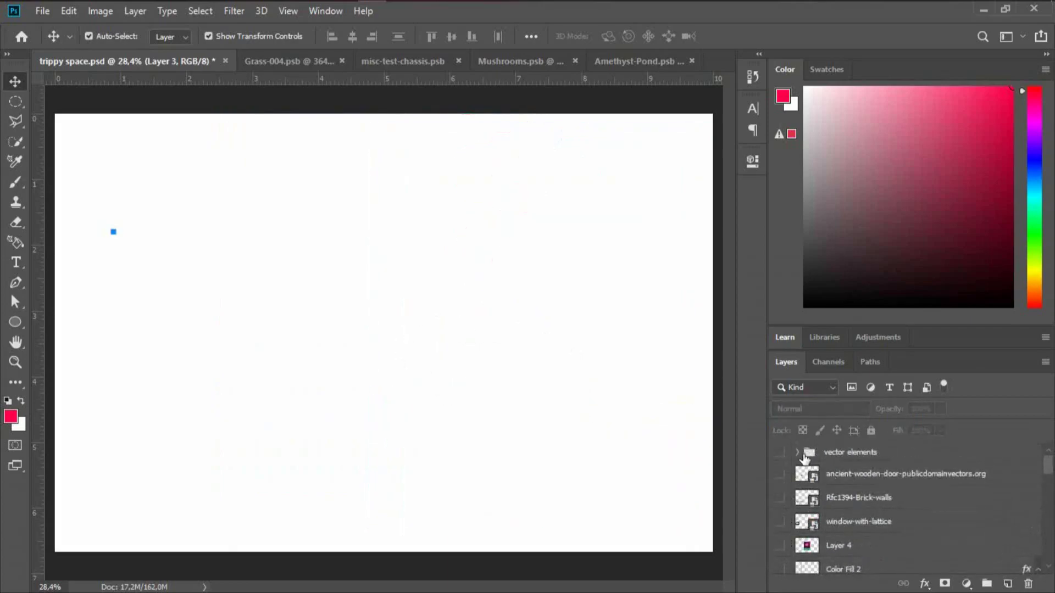
Show the vector elements group and stamp all visible artwork into a new Layer 9 with Ctrl+Alt+Shift+E.
left_click(798, 452)
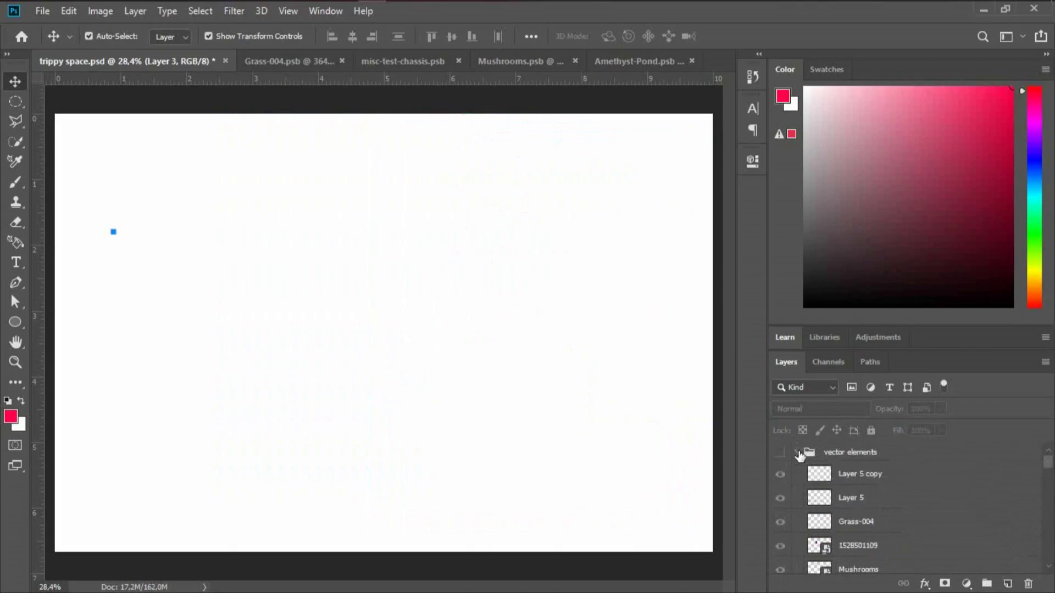
left_click(843, 476)
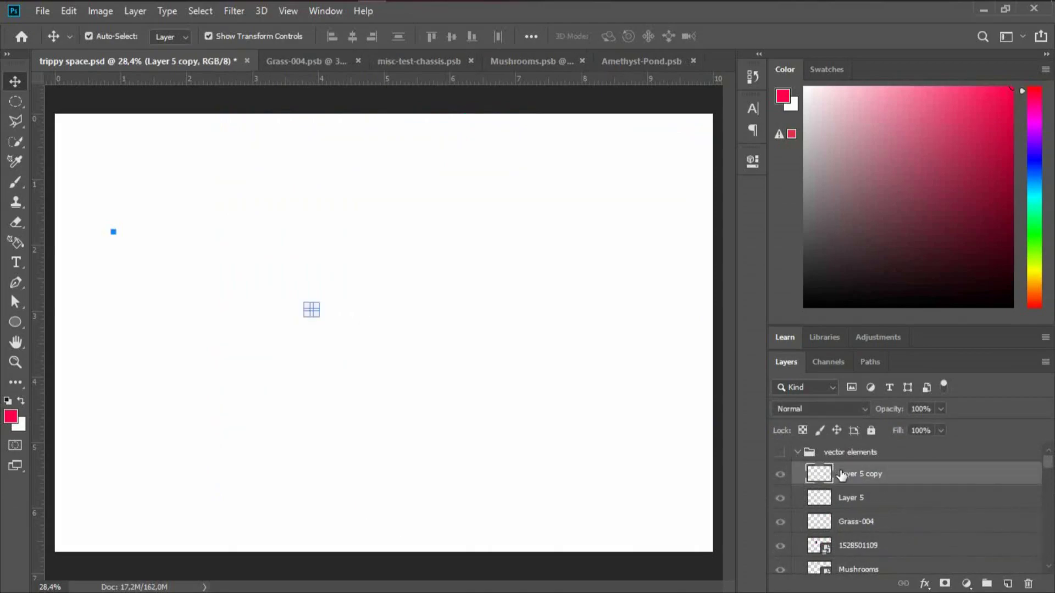
left_click(780, 454)
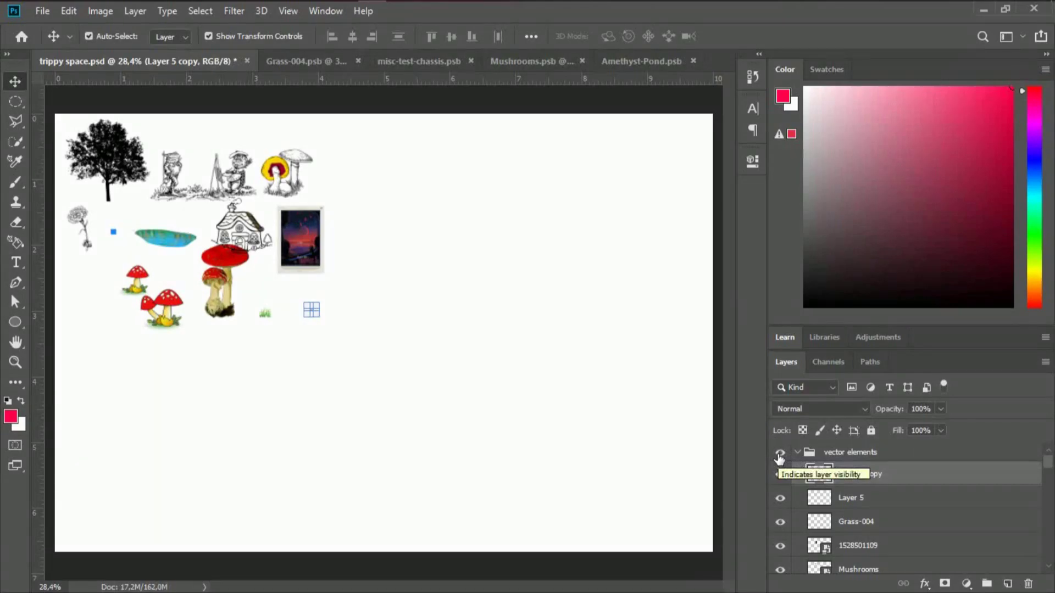
key("ctrl")
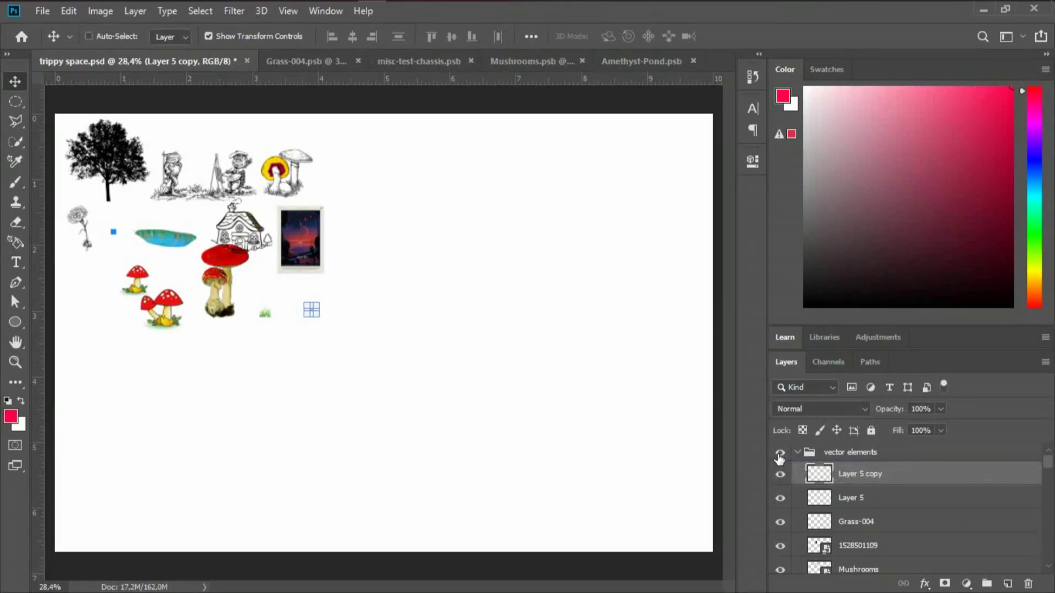
key("ctrl+shift+alt+e")
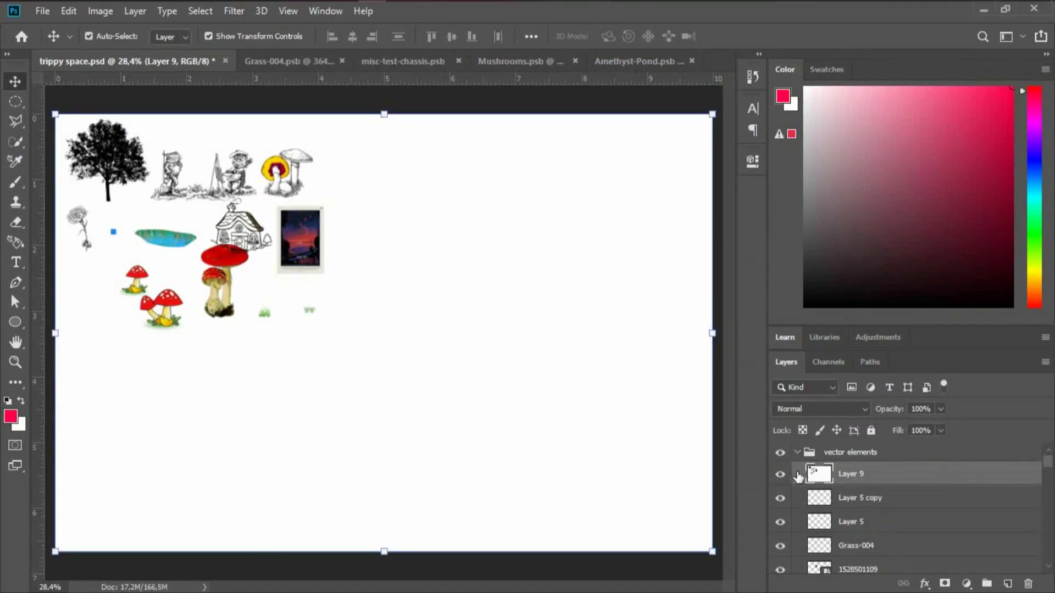
Move Layer 9 above the vector elements group, then collapse and hide that group.
left_click(780, 474)
left_click_drag(843, 475, 855, 439)
left_click(800, 475)
left_click(780, 477)
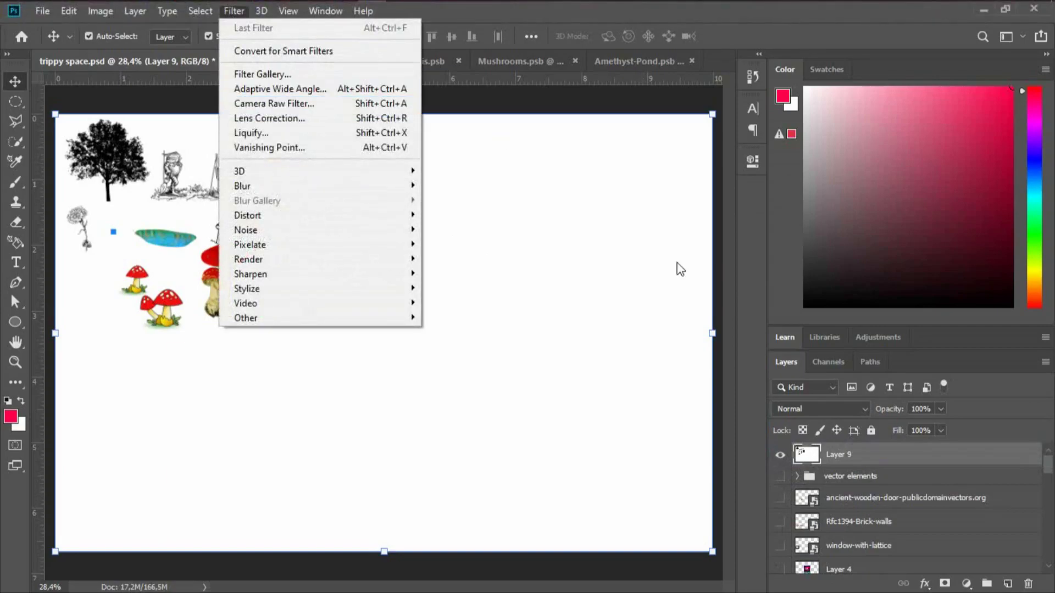
key("Escape")
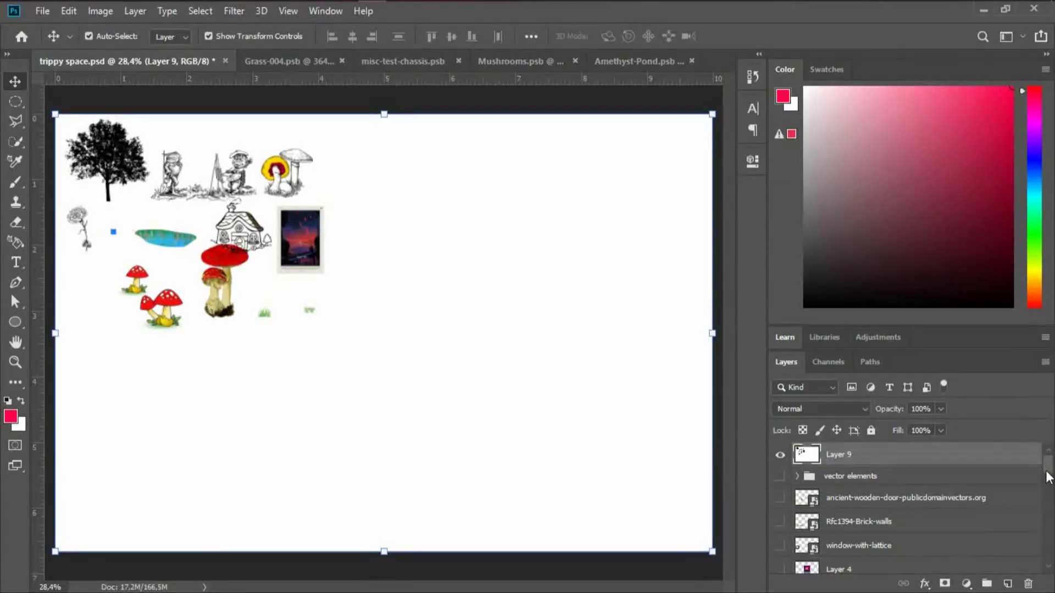
mouse_move(1048, 476)
left_mouse_down()
mouse_move(1049, 580)
mouse_move(1048, 461)
left_mouse_up()
left_click_drag(1053, 474, 1053, 560)
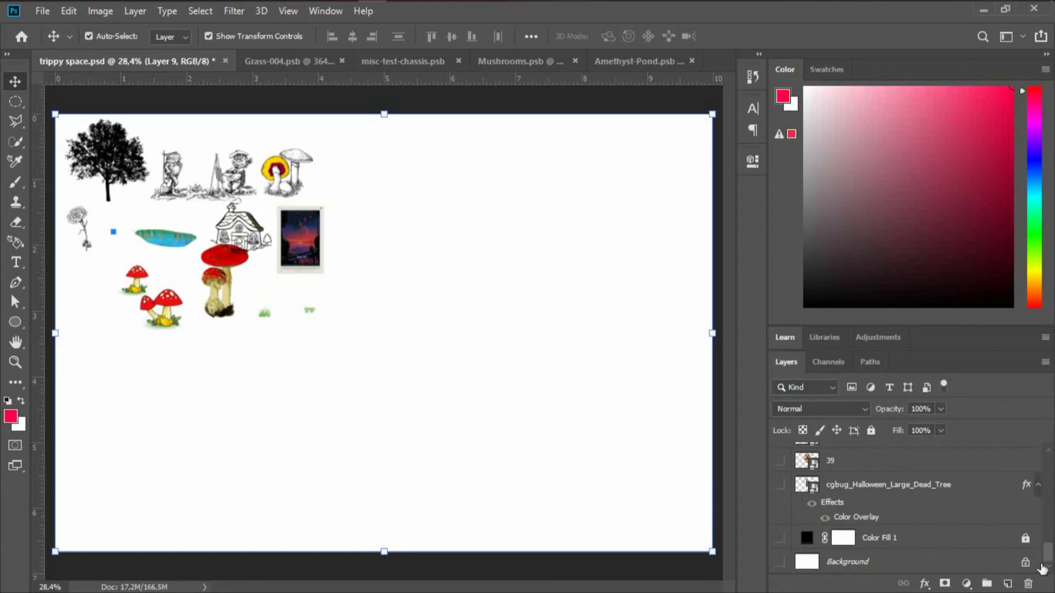
scroll(1047, 566, "up", 3)
scroll(912, 511, "up", 3)
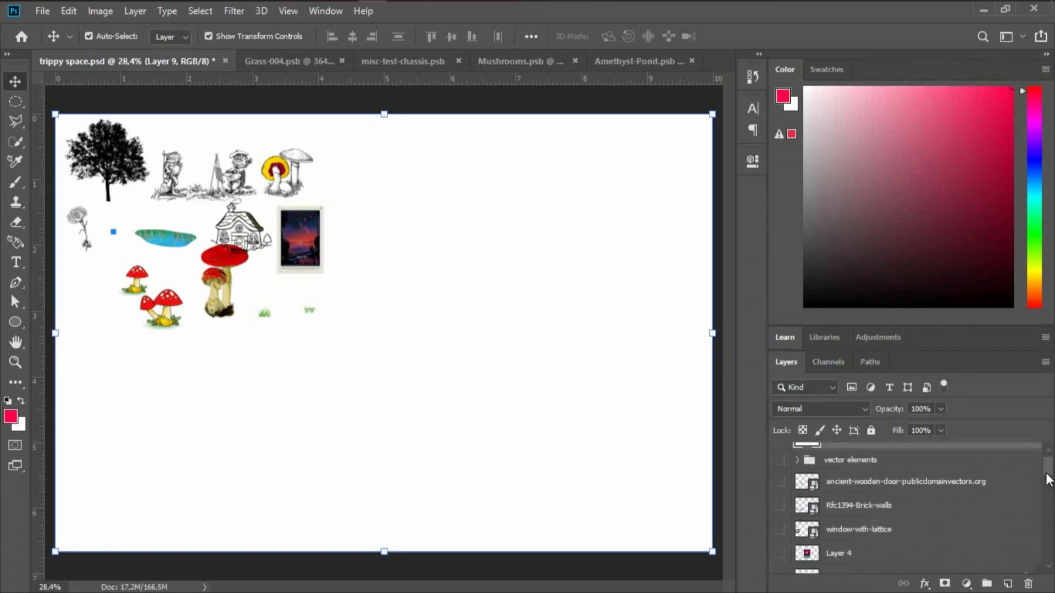
left_click(234, 11)
left_click(679, 270)
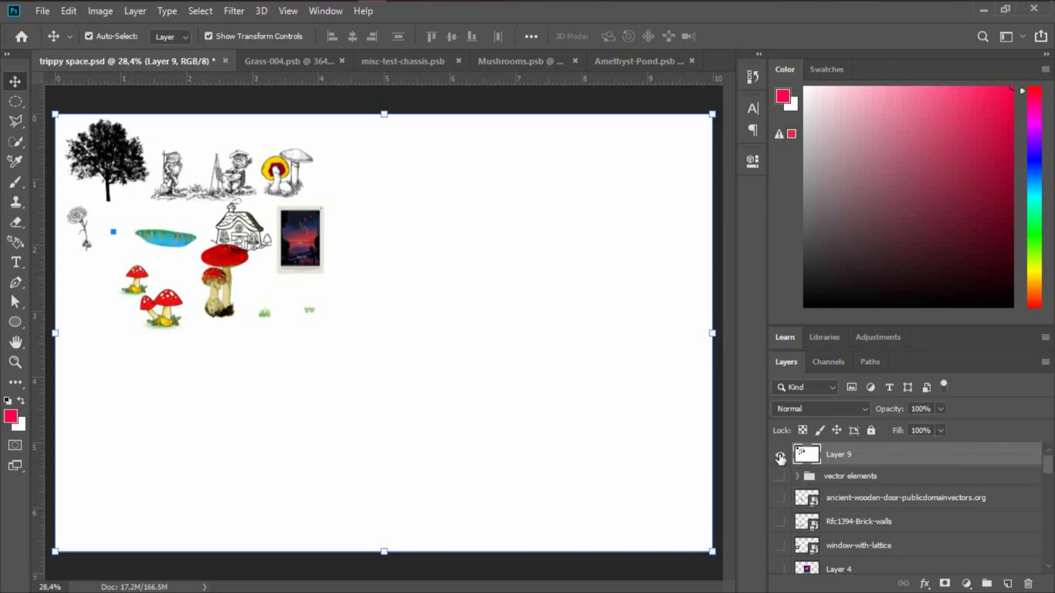
mouse_move(1048, 467)
left_mouse_down()
mouse_move(1048, 580)
mouse_move(1048, 459)
left_mouse_up()
scroll(1048, 571, "down", 2)
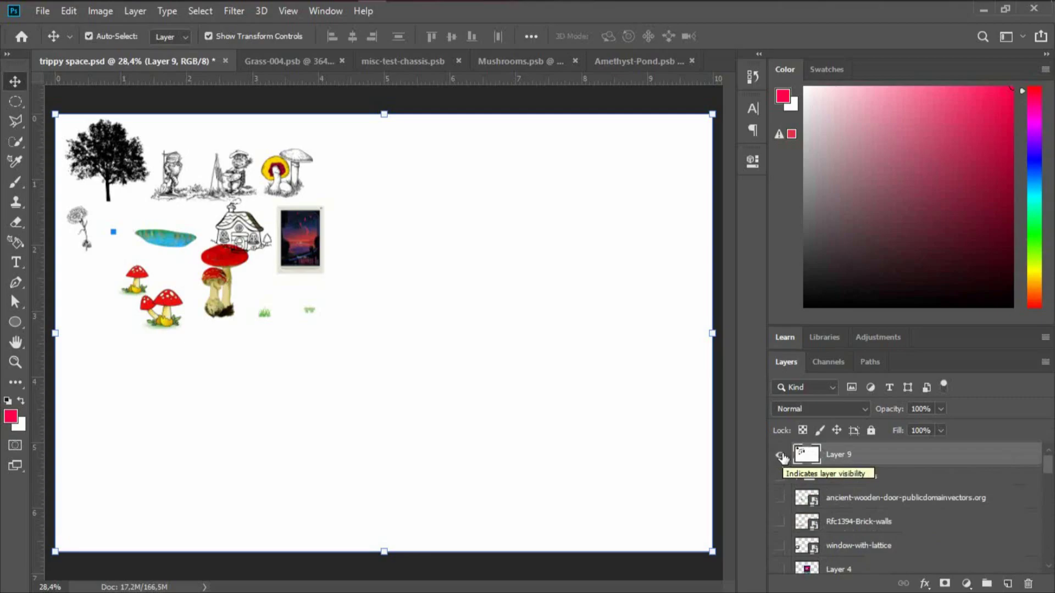
left_click_drag(1049, 467, 1050, 564)
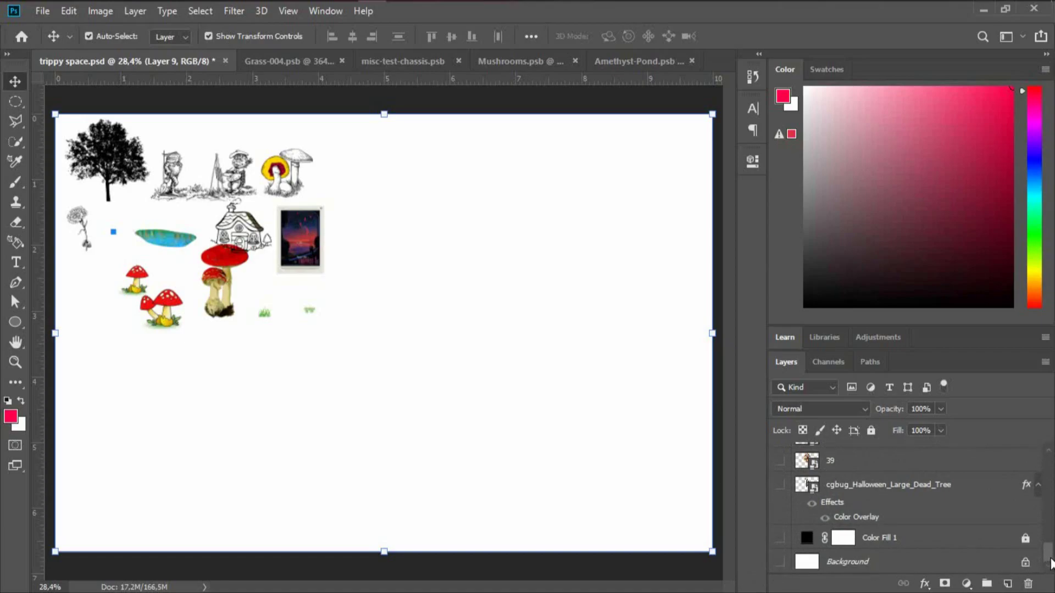
scroll(1050, 547, "up", 3)
scroll(1048, 464, "up", 3)
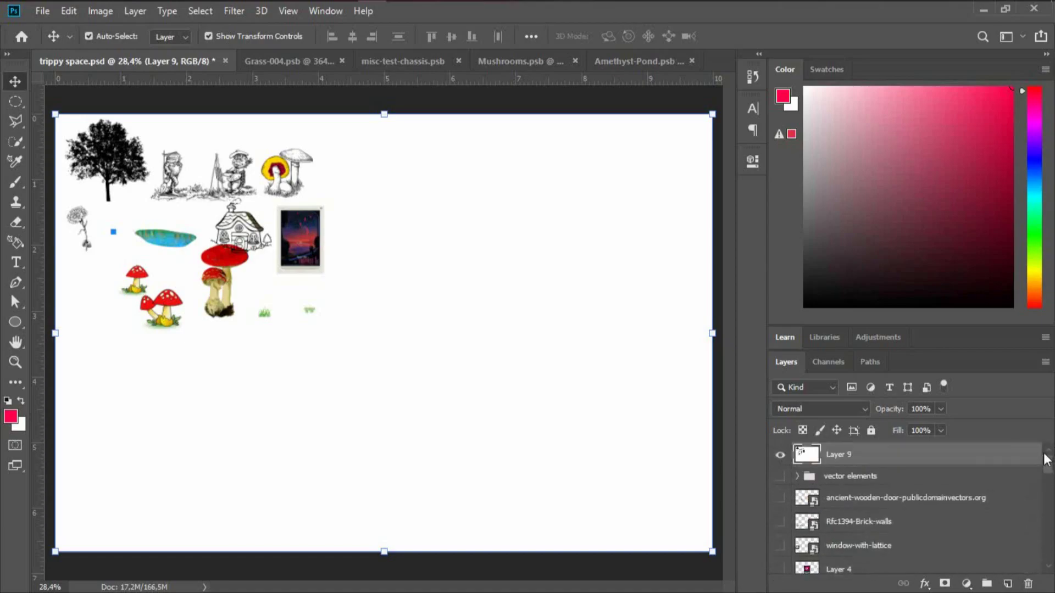
left_click(781, 456)
left_click(780, 456)
left_click(780, 456)
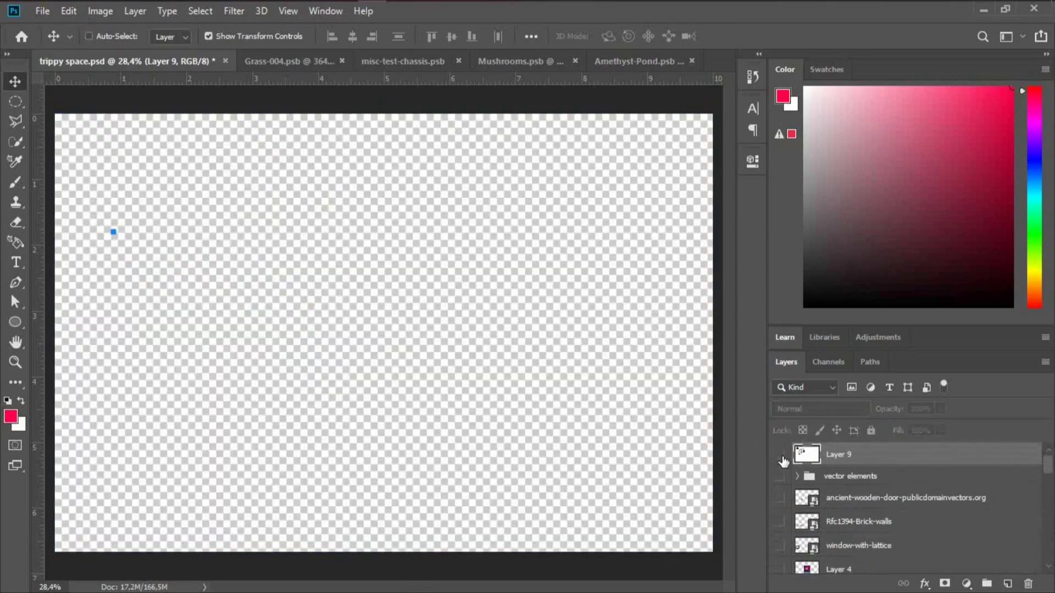
left_click(781, 456)
key("ctrl")
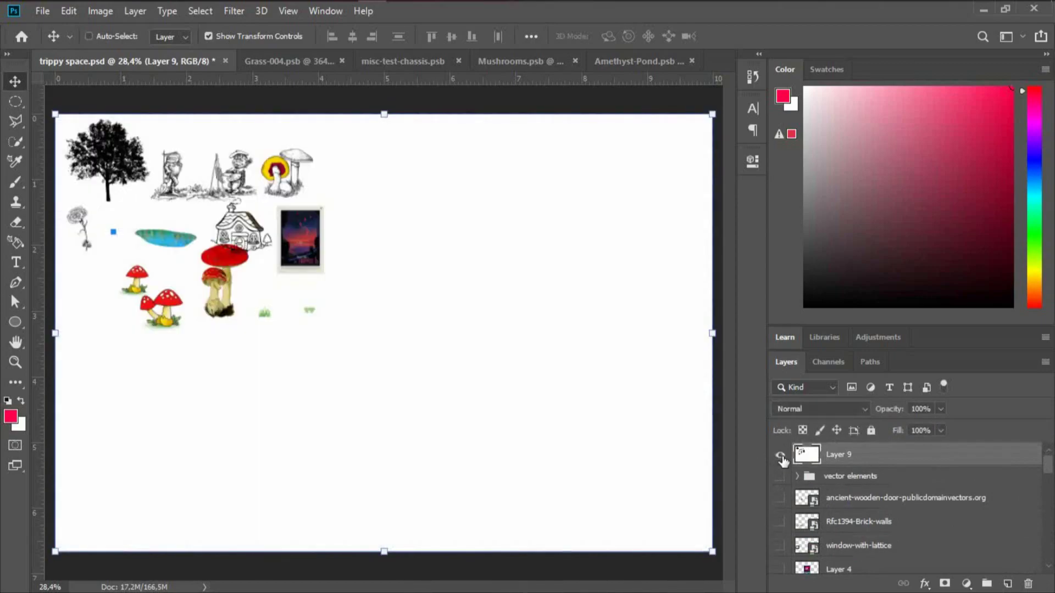
scroll(783, 460, "down", 10)
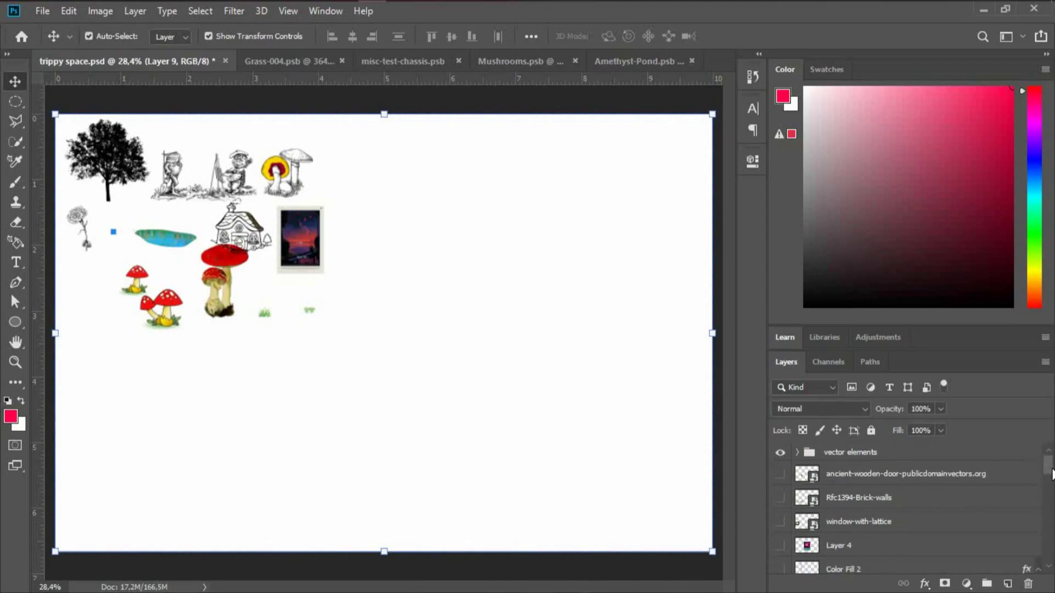
scroll(780, 555, "down", 2)
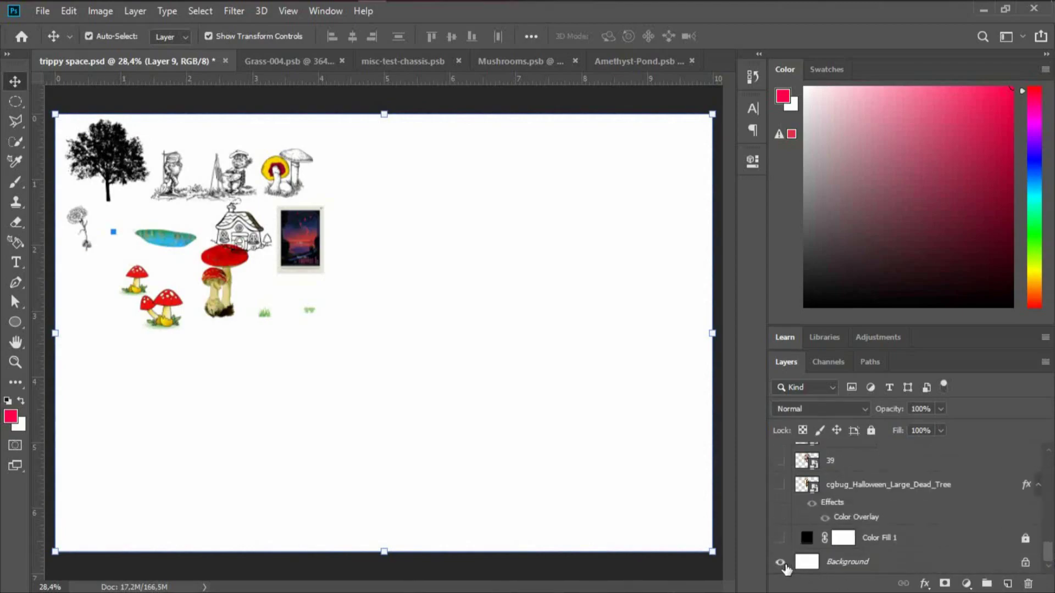
left_click_drag(1049, 556, 1051, 466)
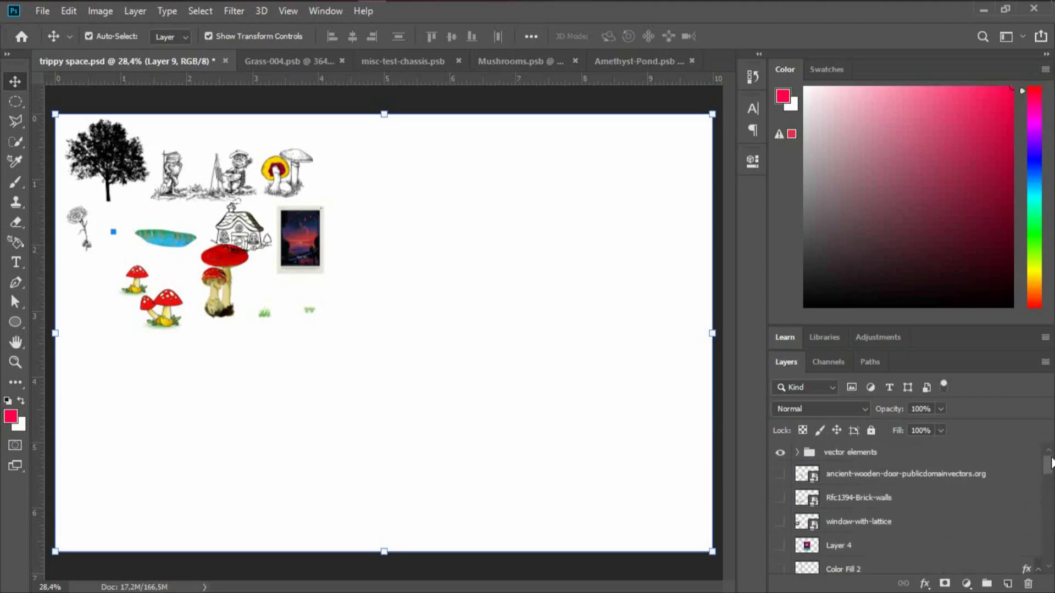
left_click(780, 453)
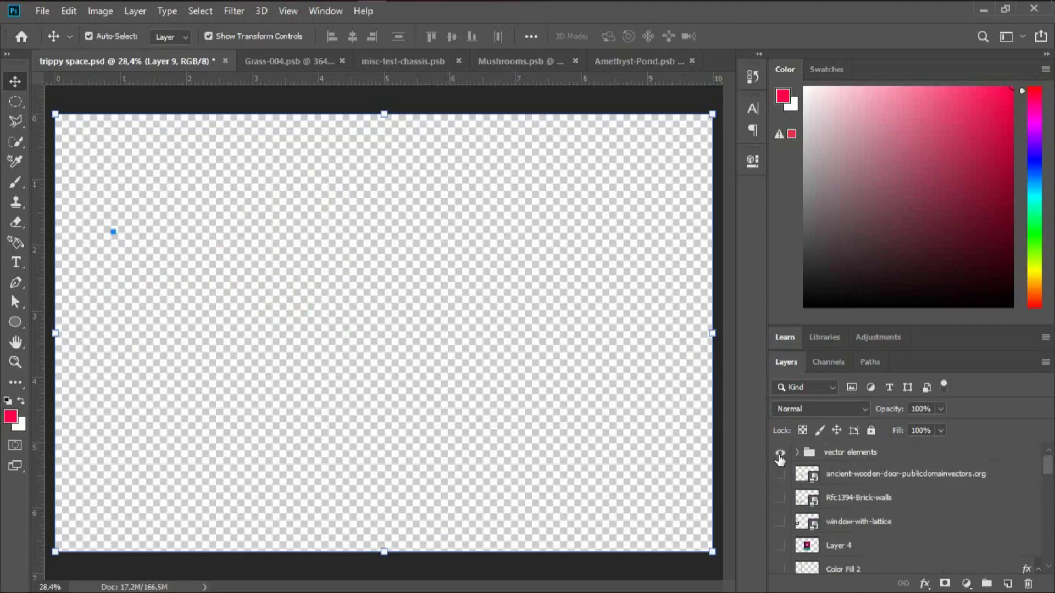
left_click(779, 455)
left_click(797, 452)
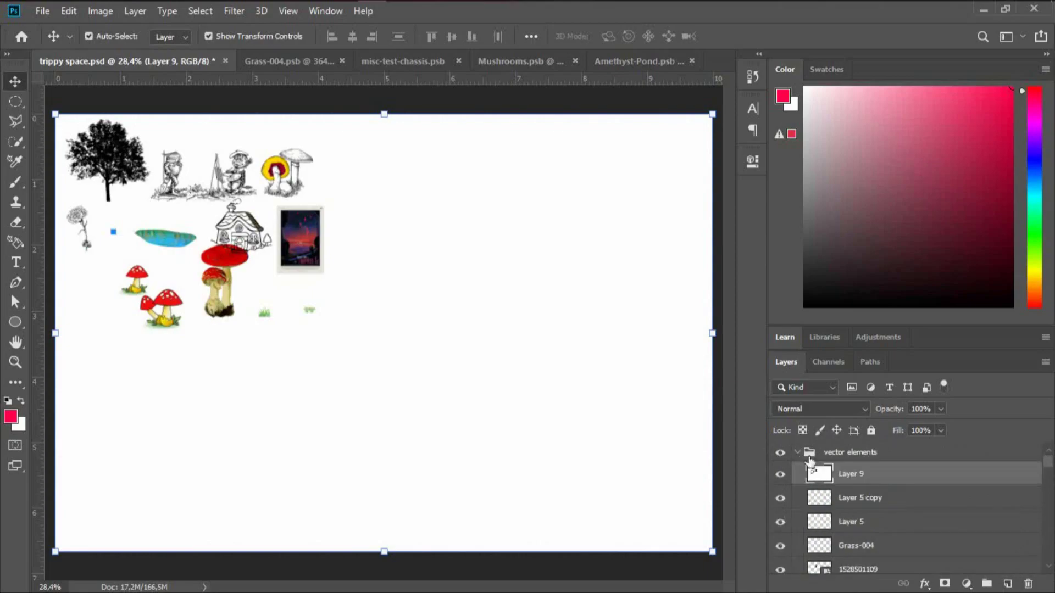
left_click(1028, 584)
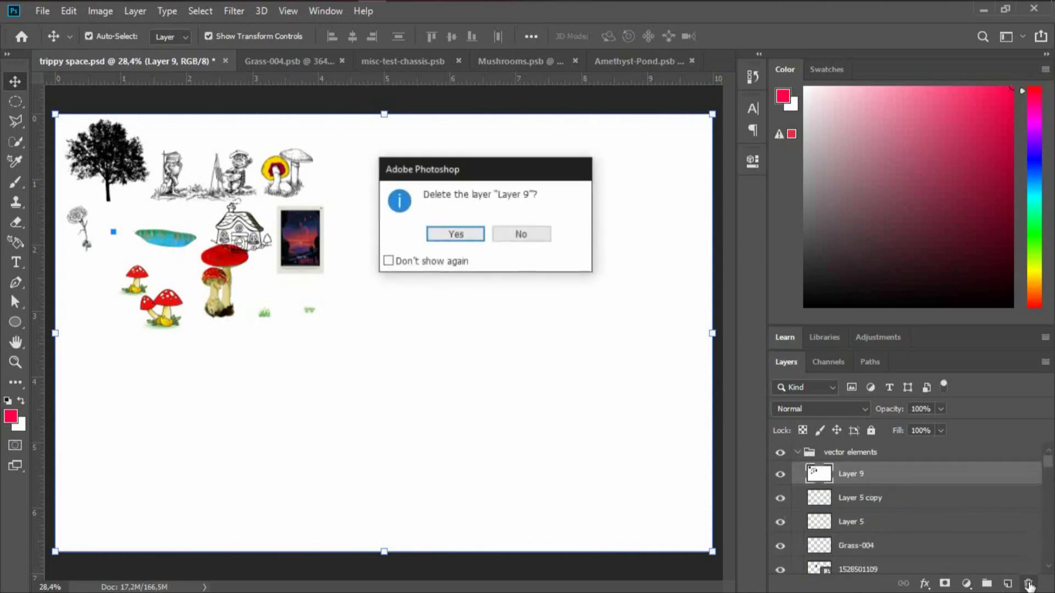
key("Return")
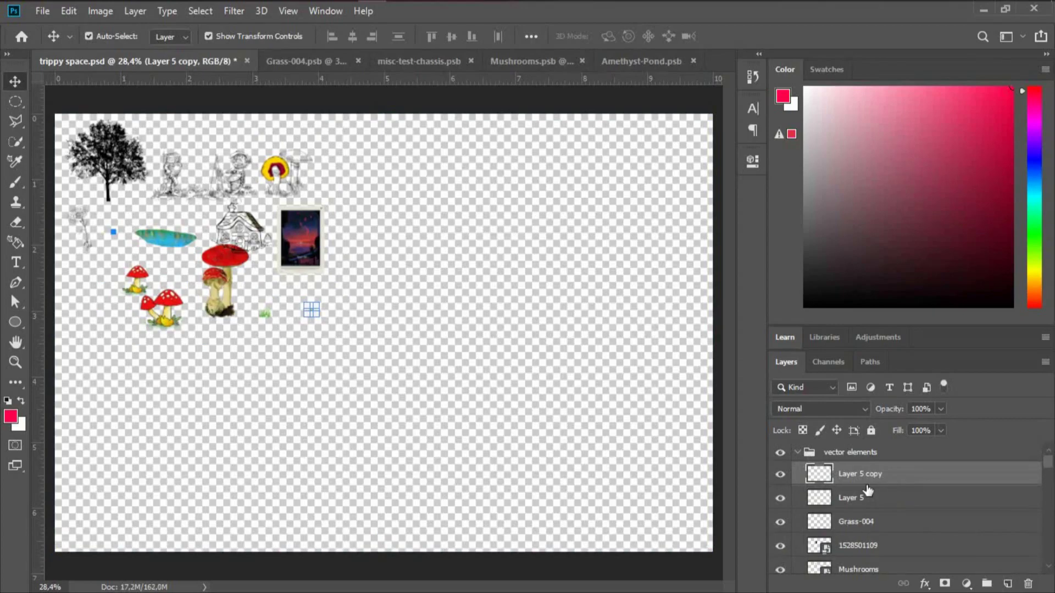
key("ctrl")
key("ctrl+shift+alt+e")
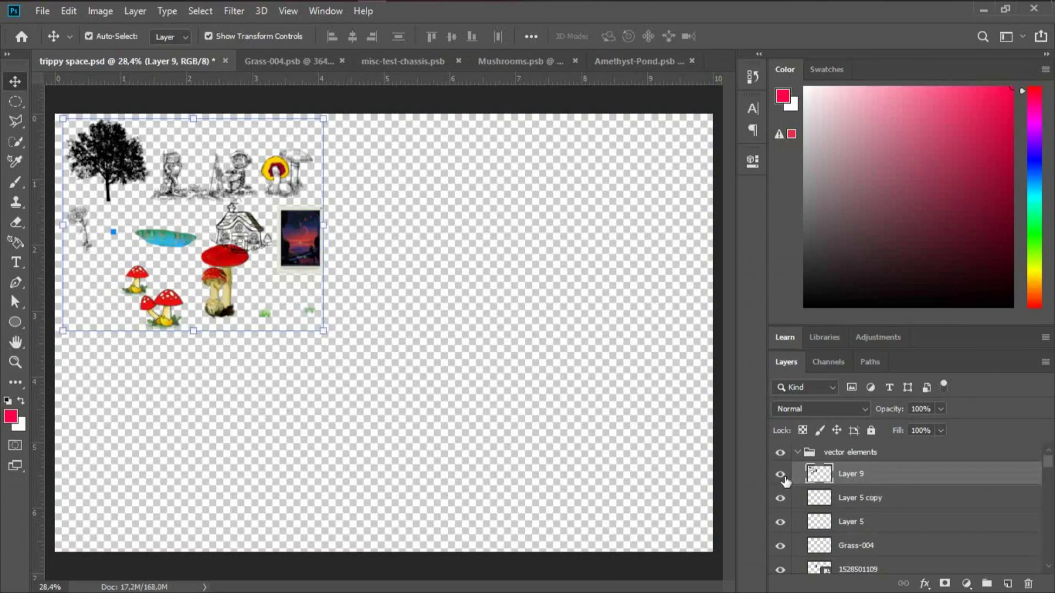
left_click_drag(862, 478, 857, 446)
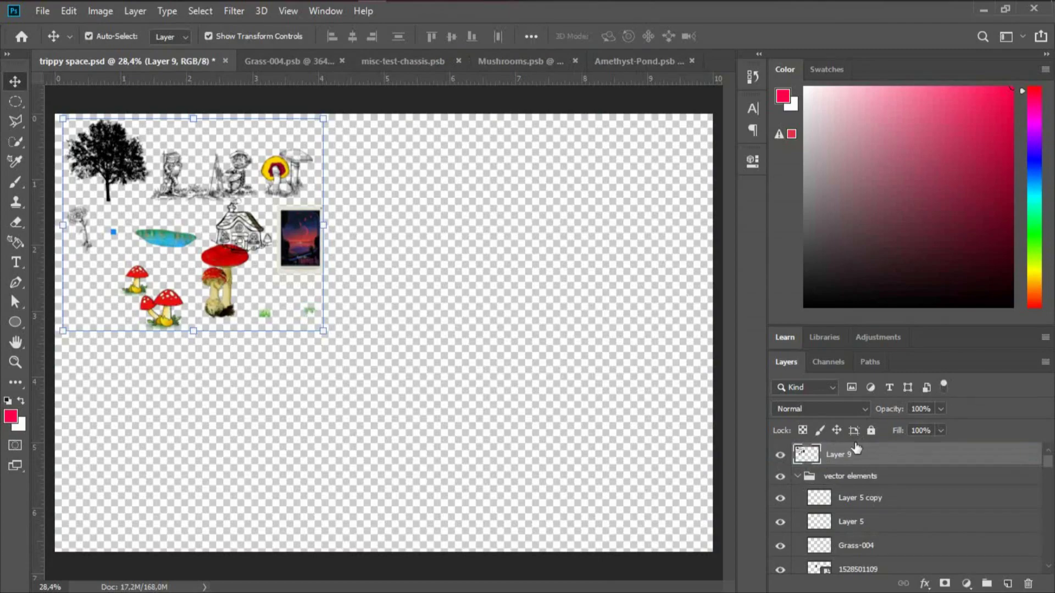
left_click(797, 476)
left_click(780, 476)
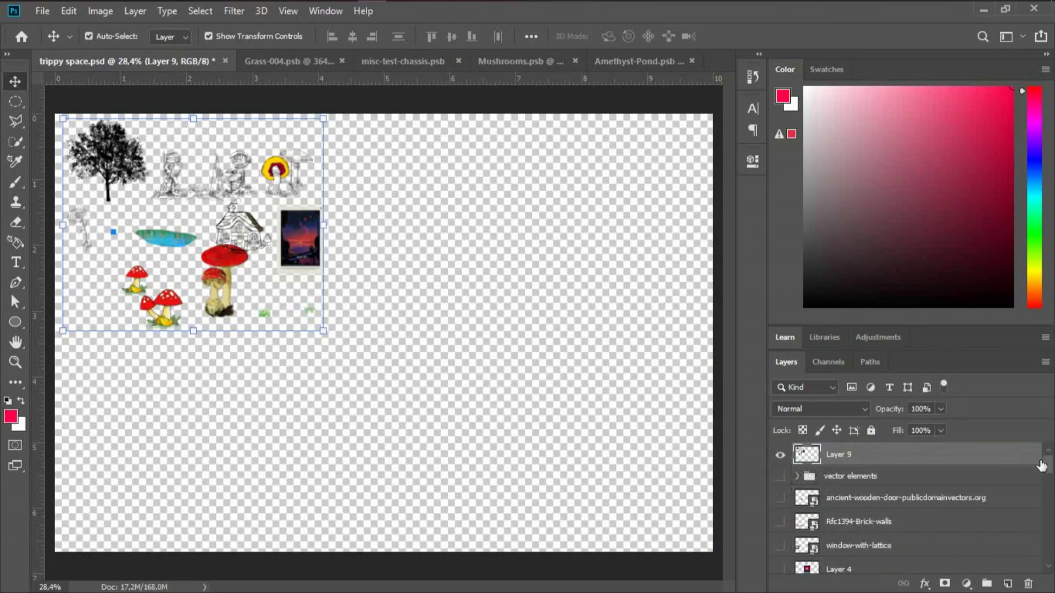
scroll(1039, 467, "down", 15)
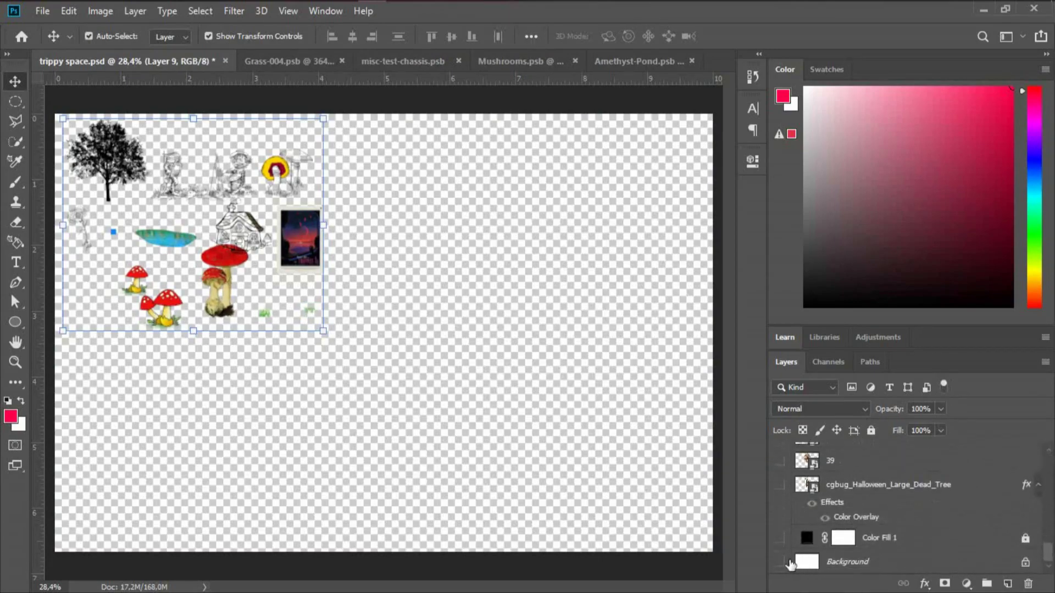
left_click(783, 563)
left_click(782, 562)
left_click_drag(1048, 552, 1051, 458)
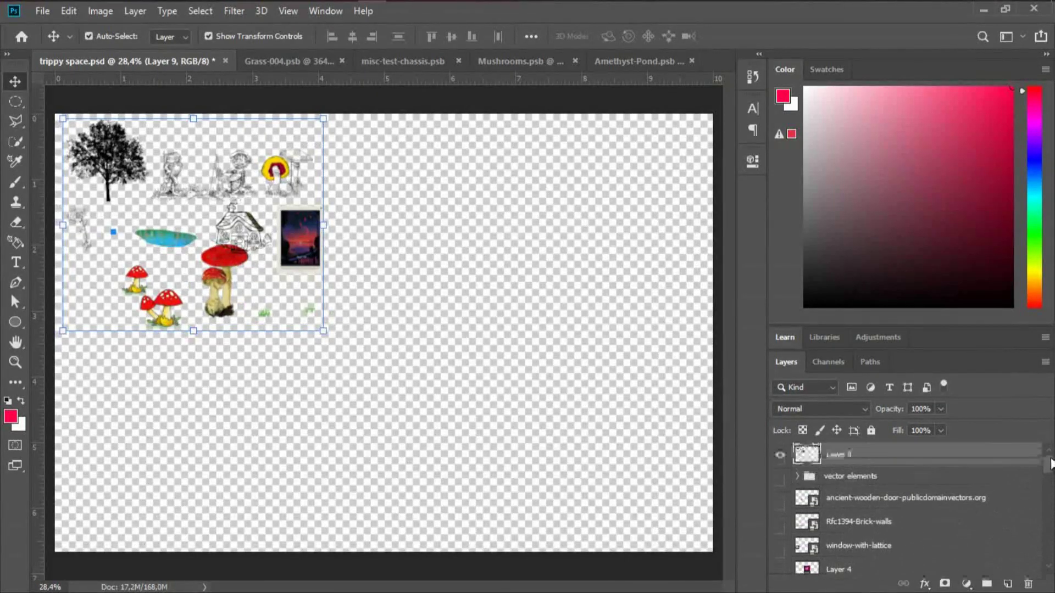
Hide Layer 9 and show Layer 3's mushroom-house collage, keeping the black fill off.
left_click(779, 455)
left_click_drag(1047, 462, 1047, 472)
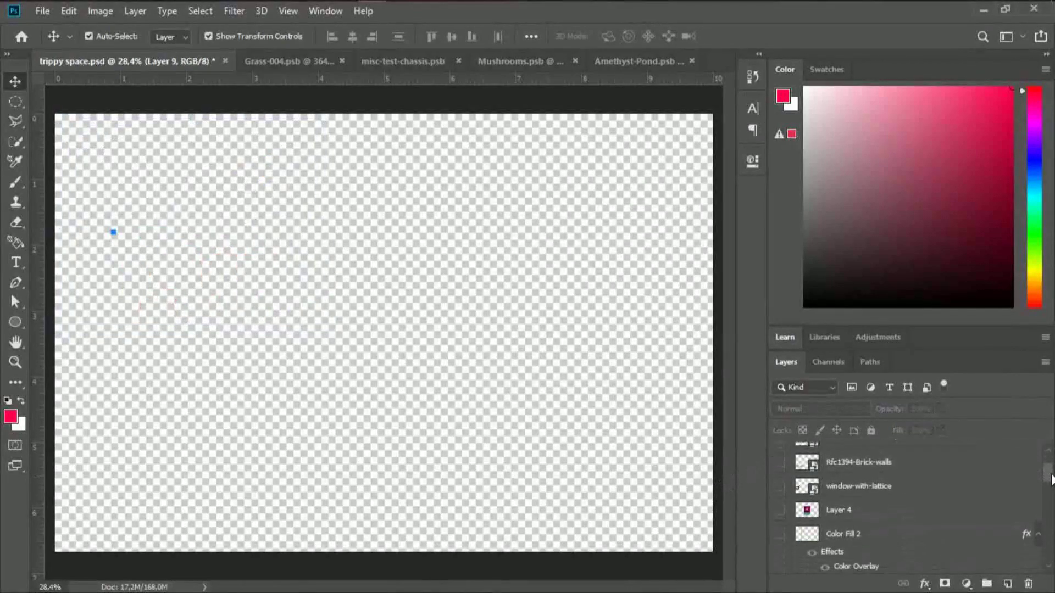
left_click(780, 510)
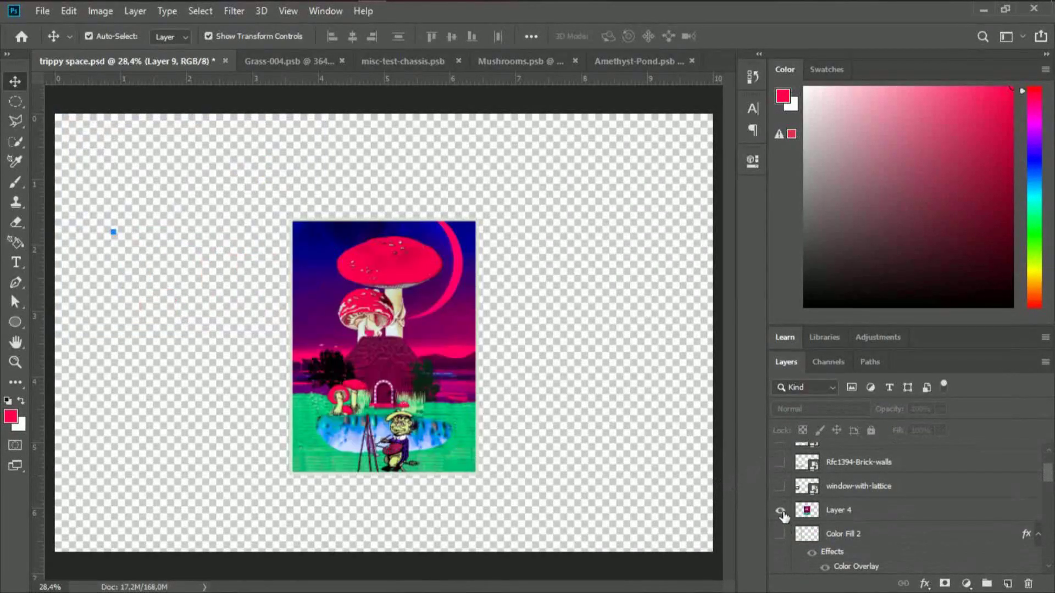
left_click_drag(1048, 473, 1050, 563)
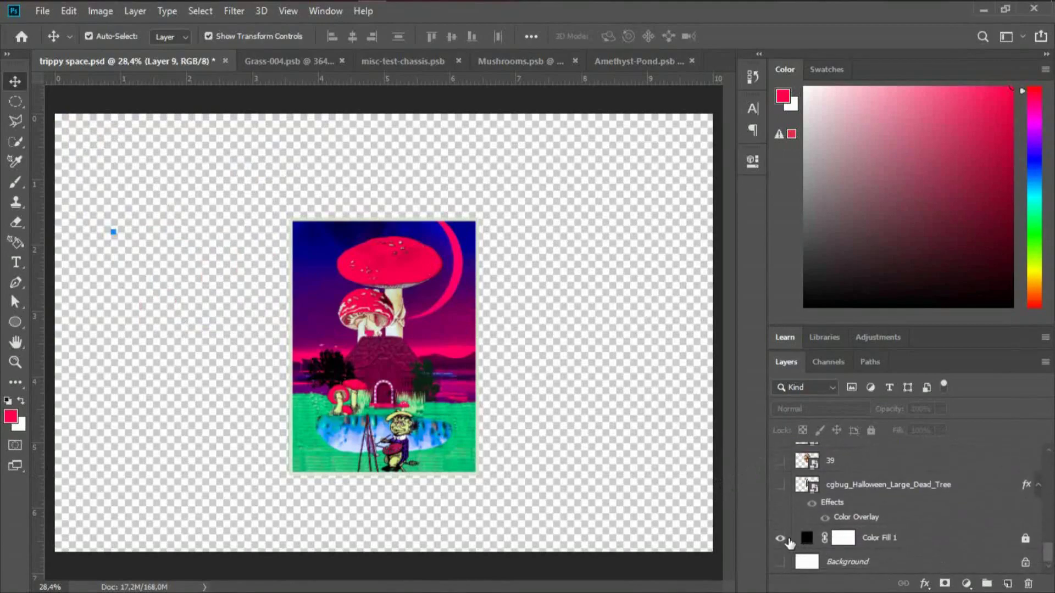
left_click(780, 538)
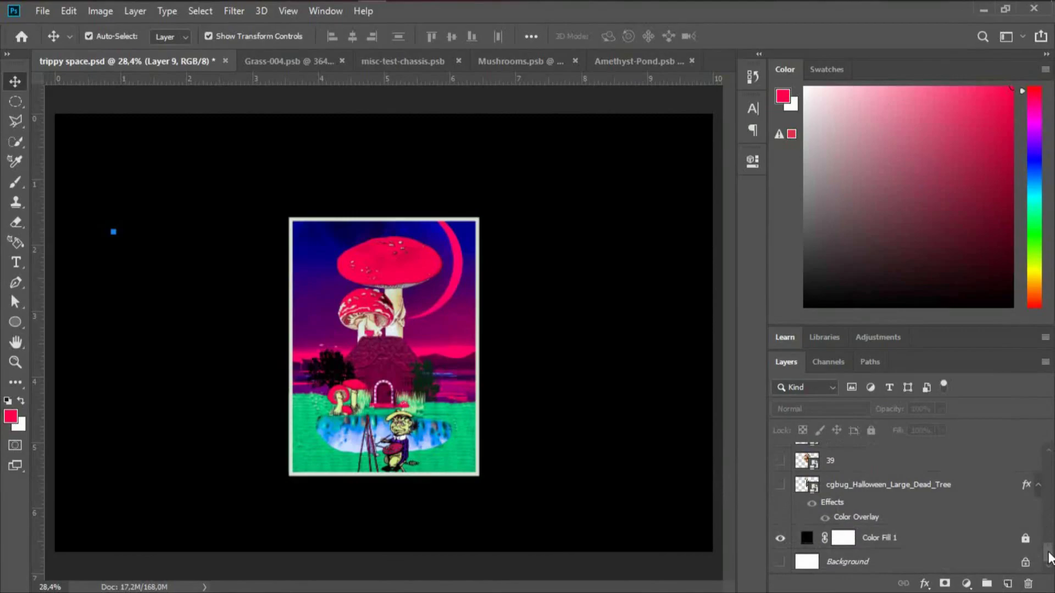
left_click_drag(1050, 552, 1053, 563)
left_click(780, 538)
left_click_drag(1050, 556, 1050, 492)
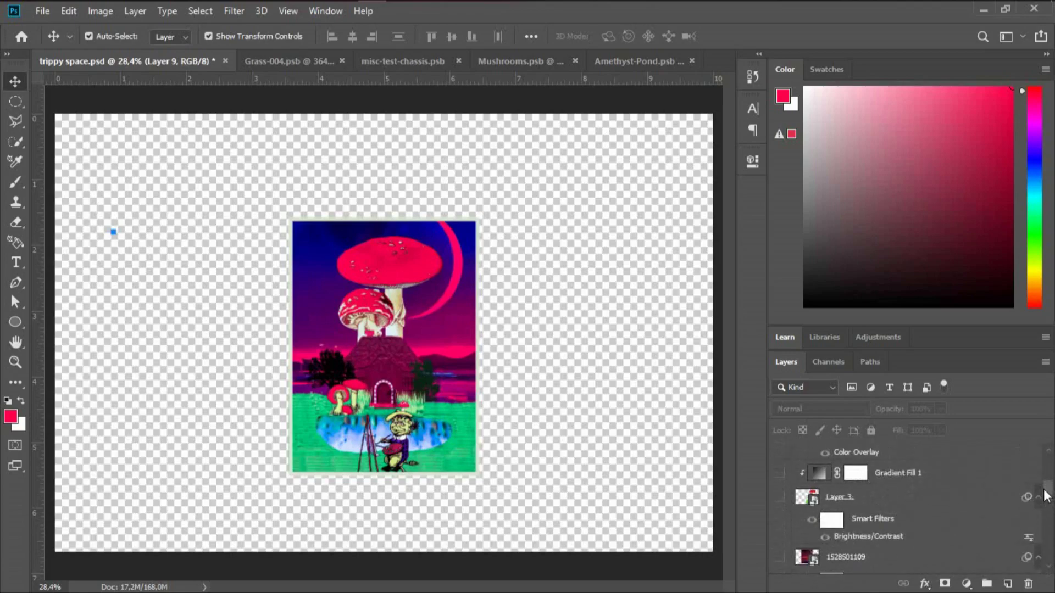
left_click(780, 498)
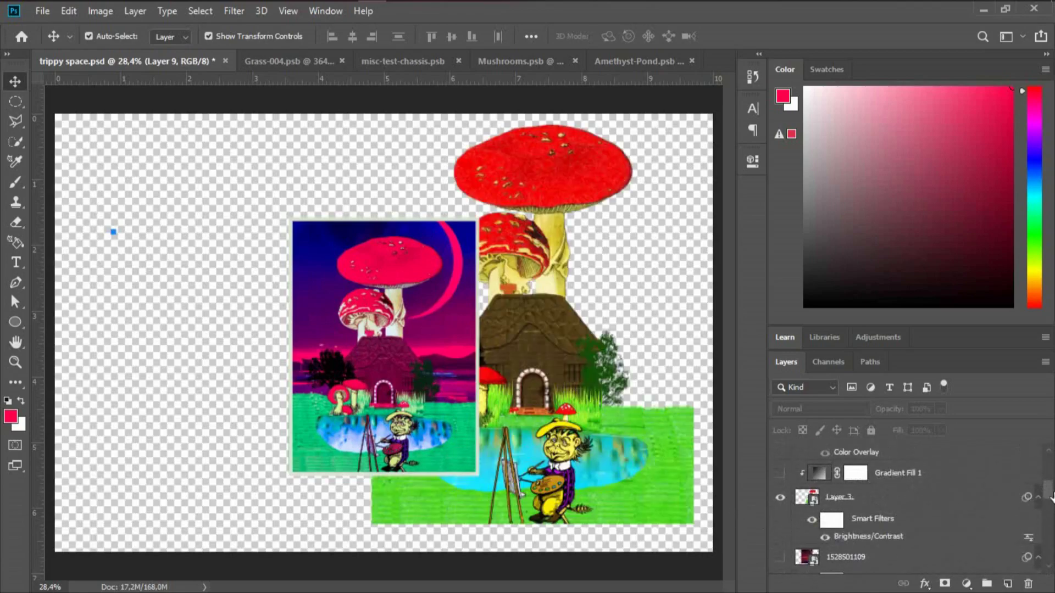
left_click_drag(1049, 493, 1050, 565)
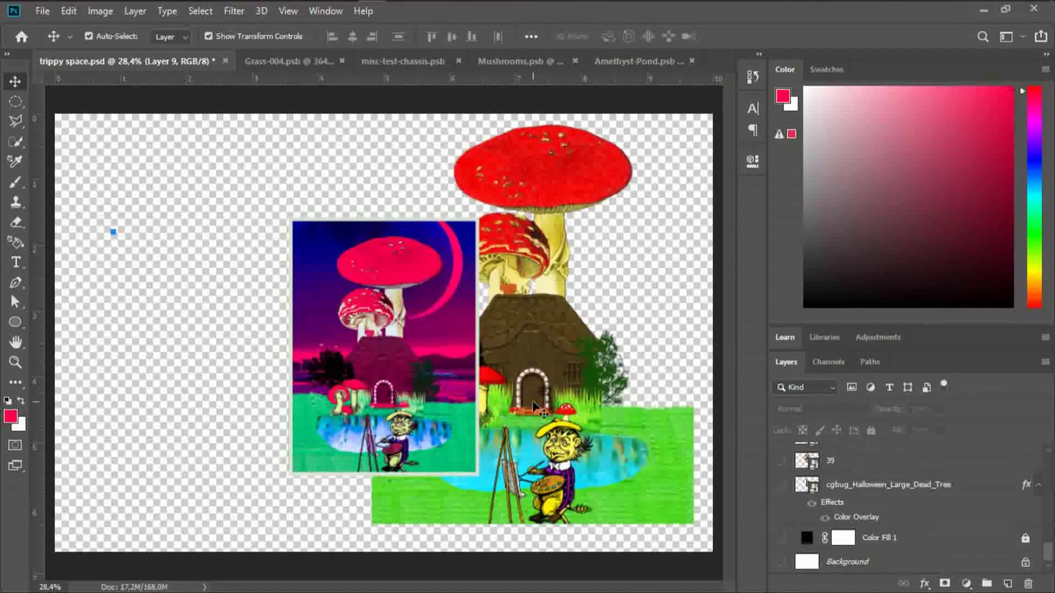
Hide the inset mushroom picture and move the collage toward the canvas centre.
left_click(379, 383)
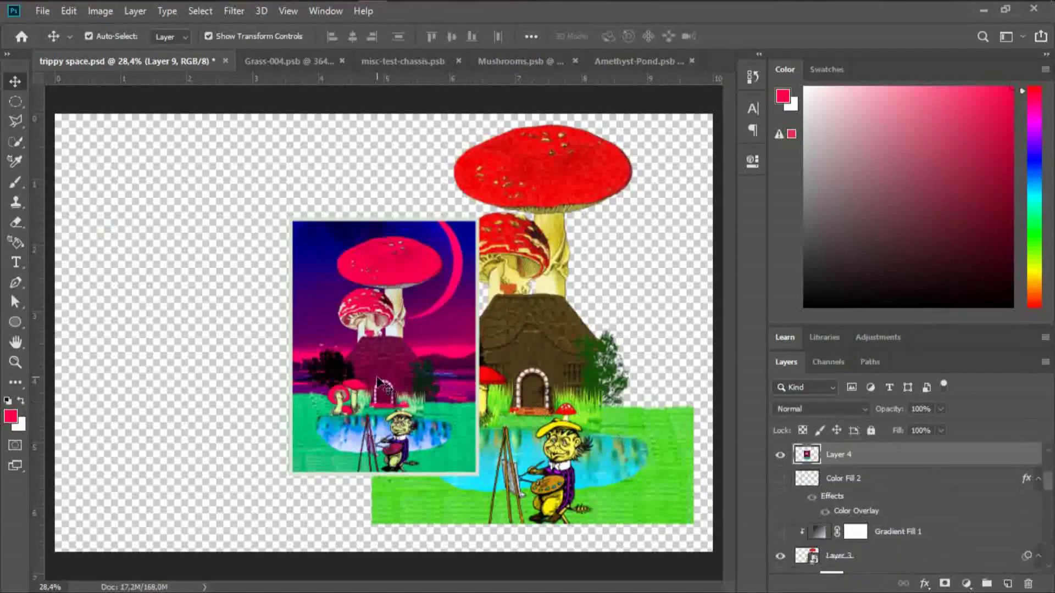
left_click(780, 454)
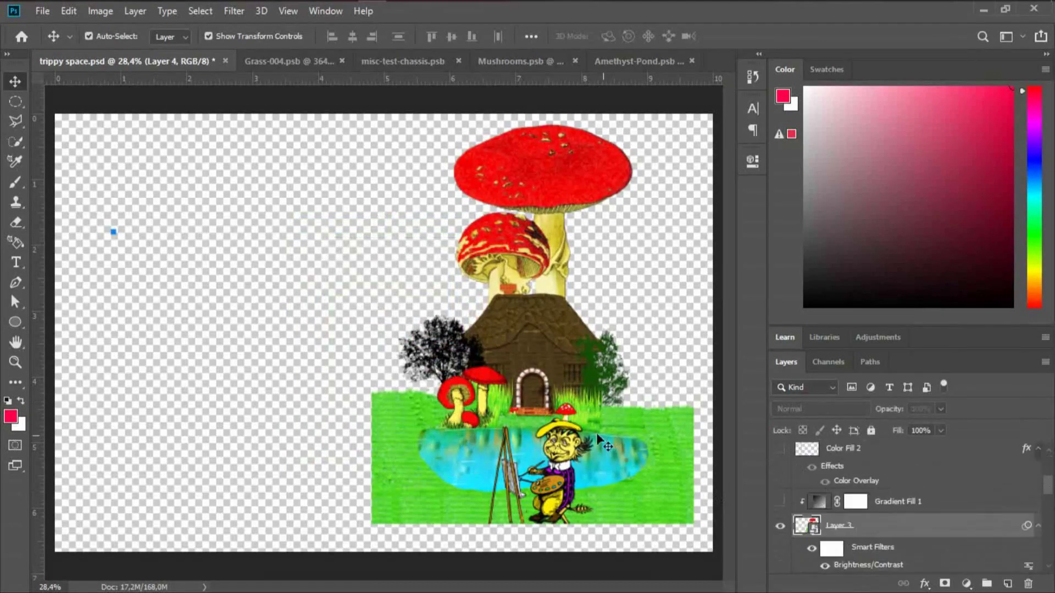
left_click_drag(604, 451, 474, 451)
scroll(799, 488, "down", 2)
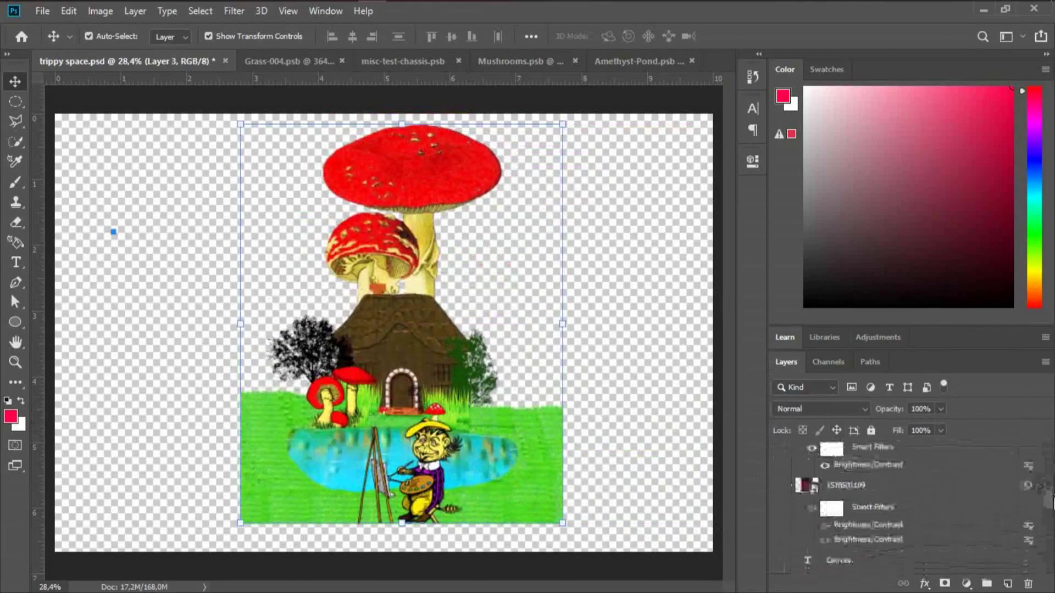
left_click(780, 486)
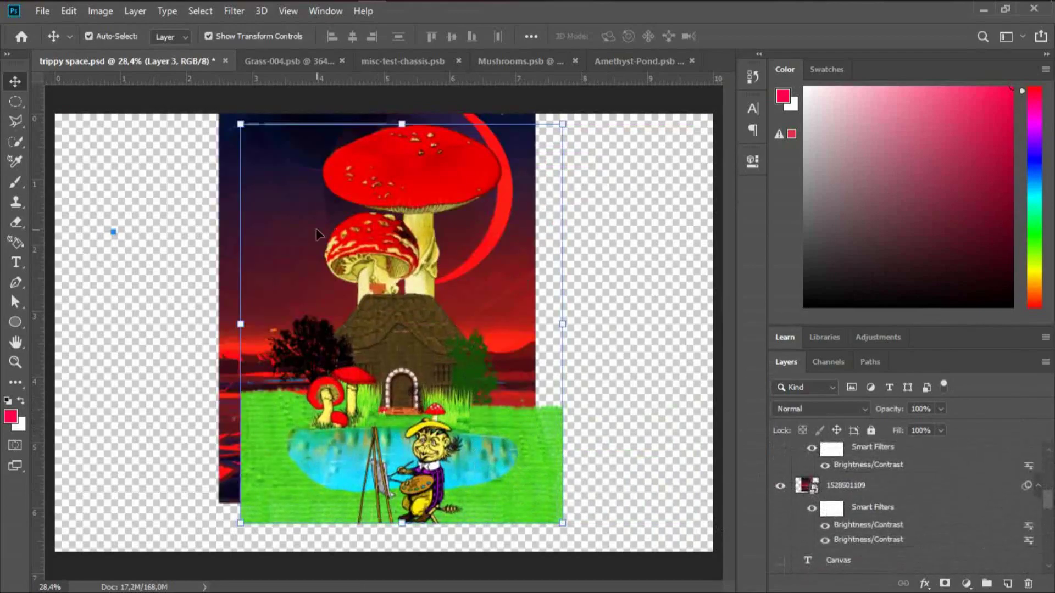
left_click_drag(206, 217, 232, 222)
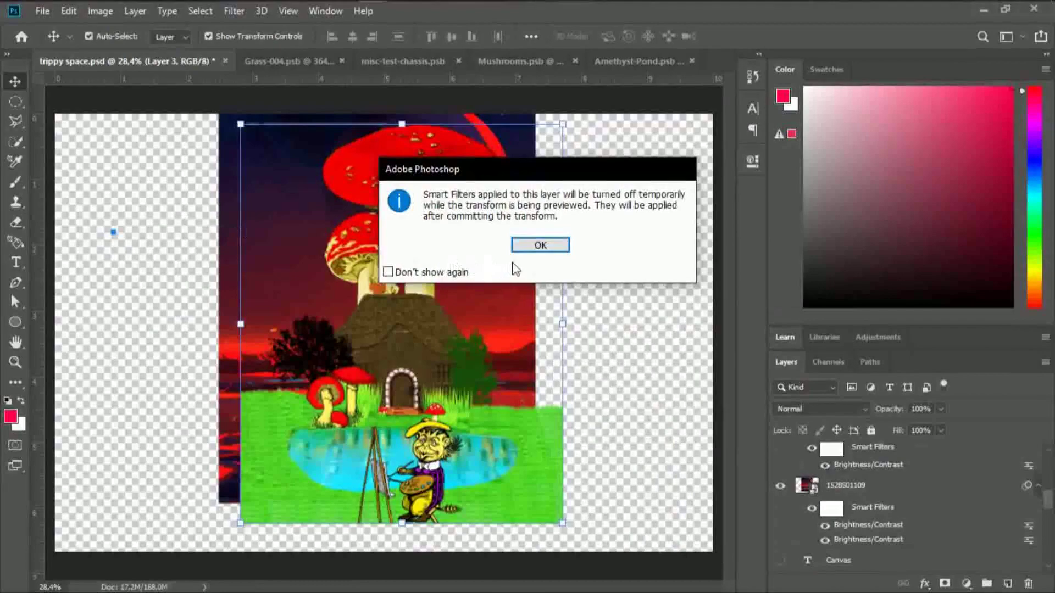
left_click(539, 248)
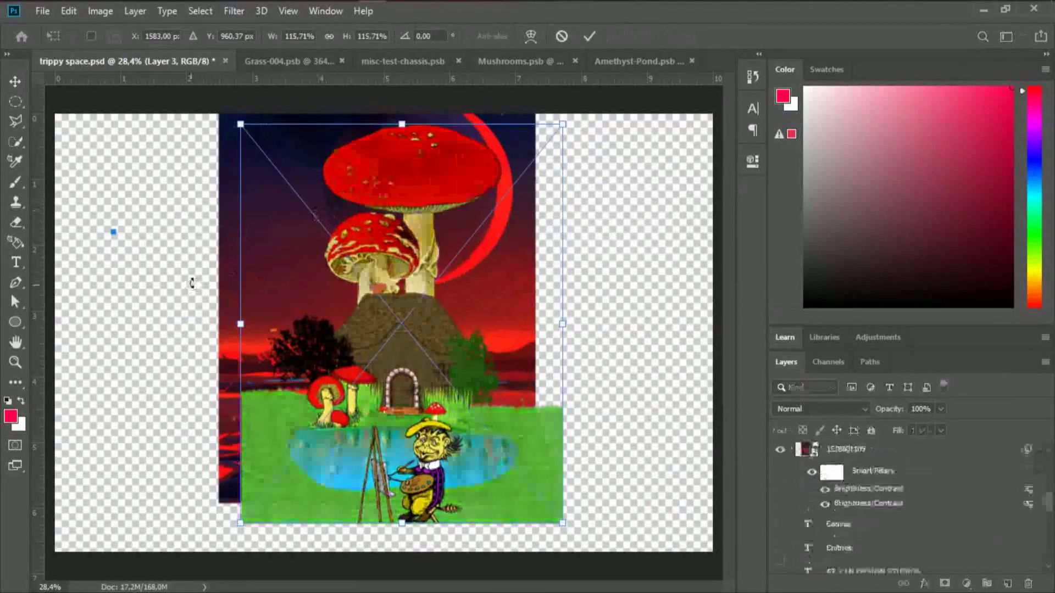
left_click(586, 37)
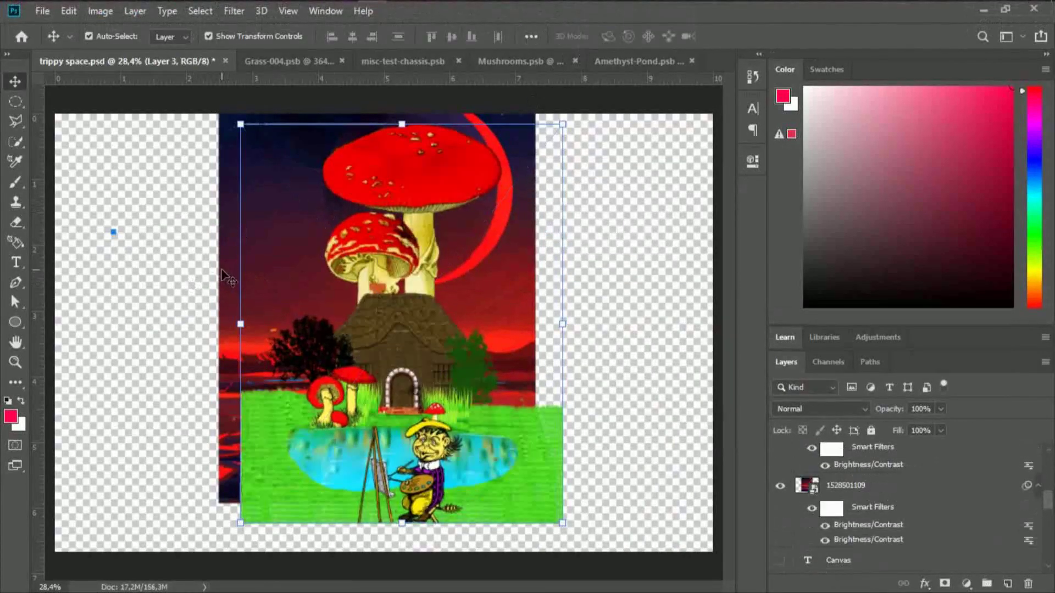
left_click_drag(218, 272, 221, 274)
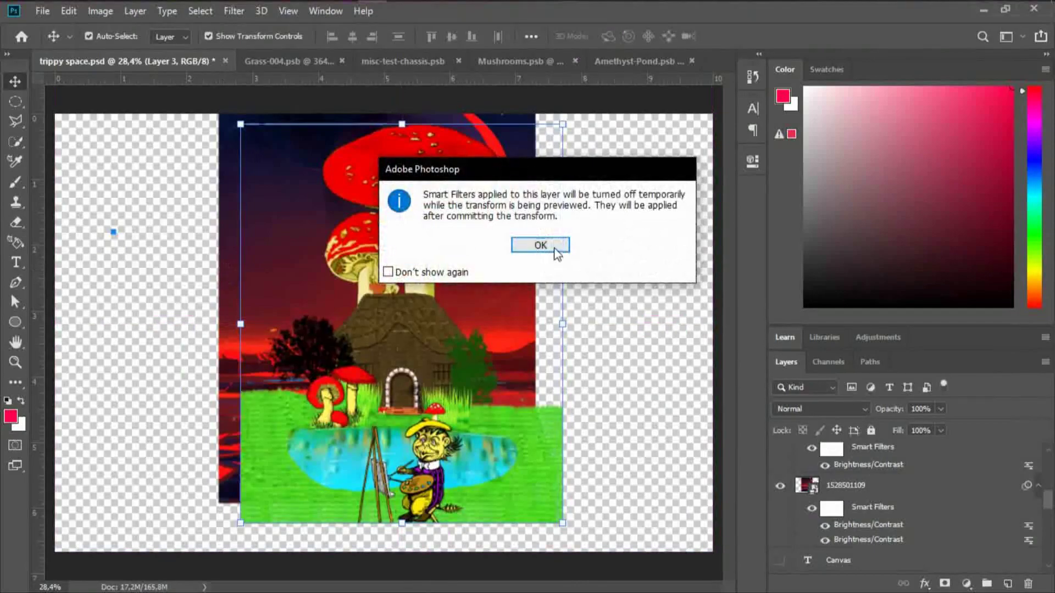
left_click(555, 250)
left_click(562, 37)
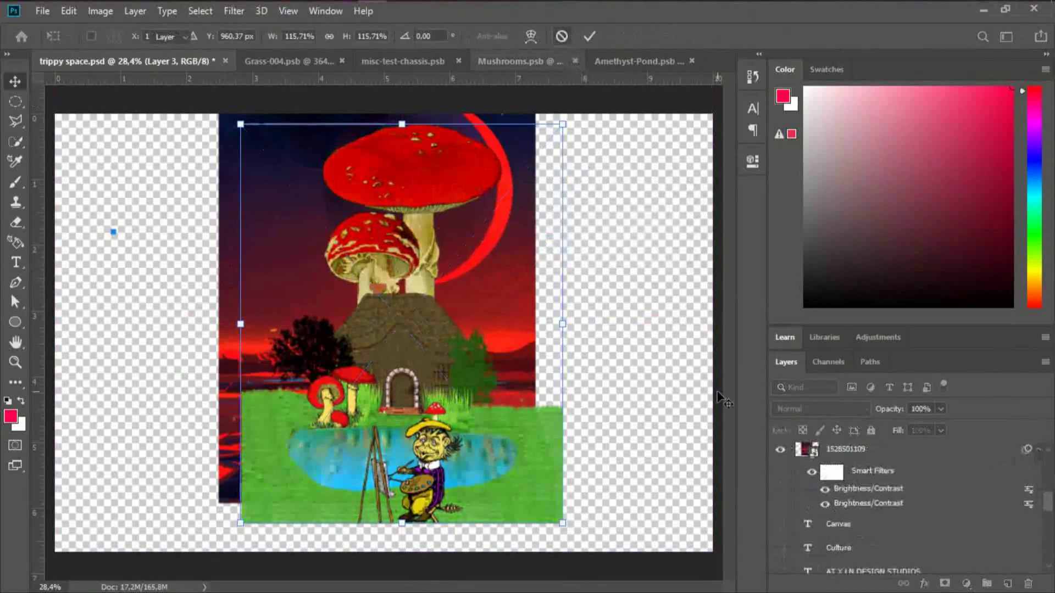
Align the red sky image behind the house and merge the visible layers into one.
left_click(846, 489)
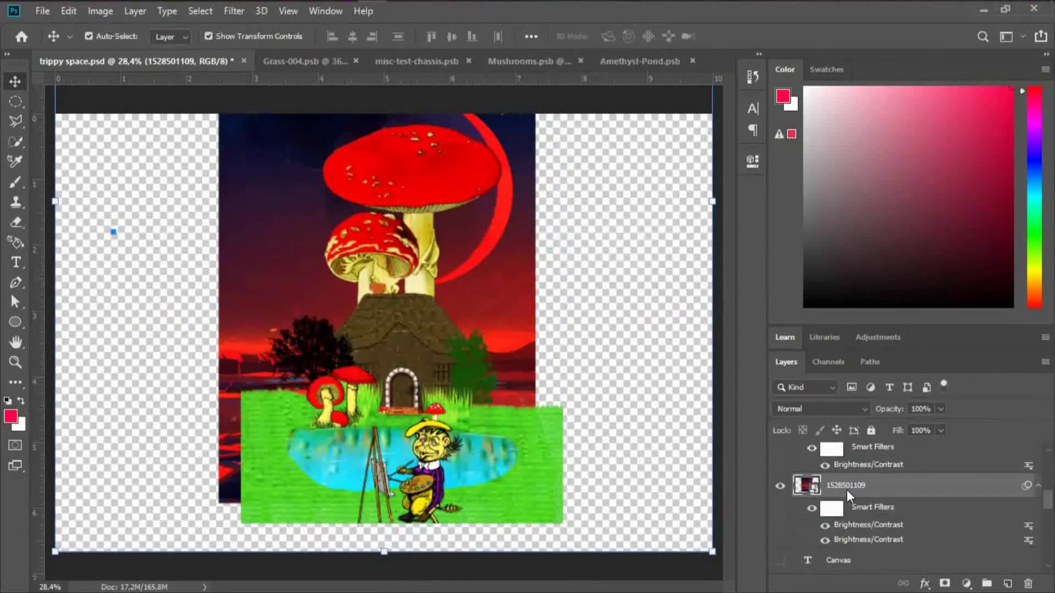
left_click_drag(491, 302, 519, 328)
left_click_drag(385, 208, 438, 239)
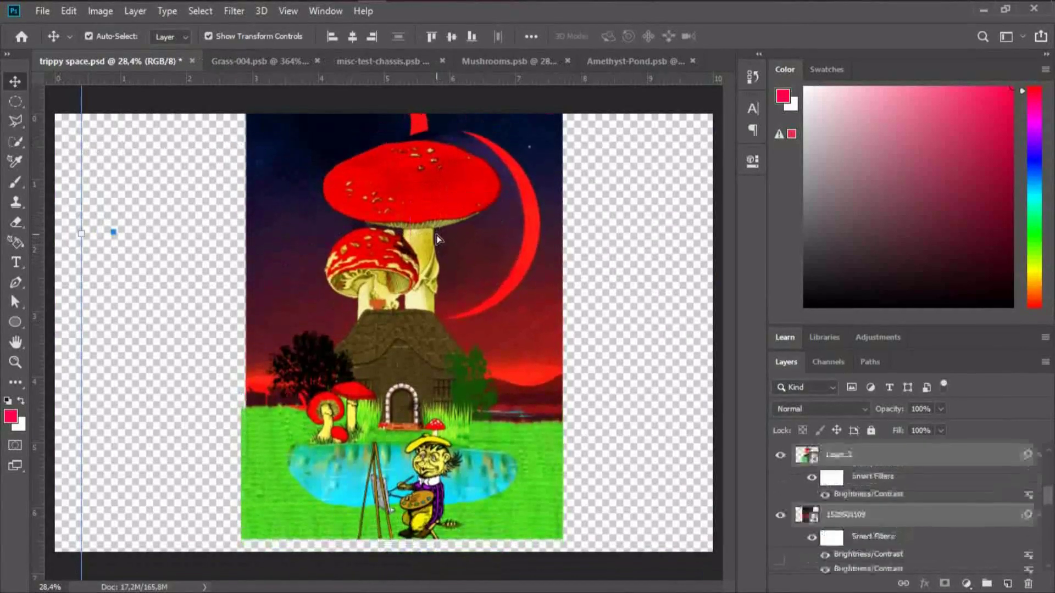
right_click(871, 456)
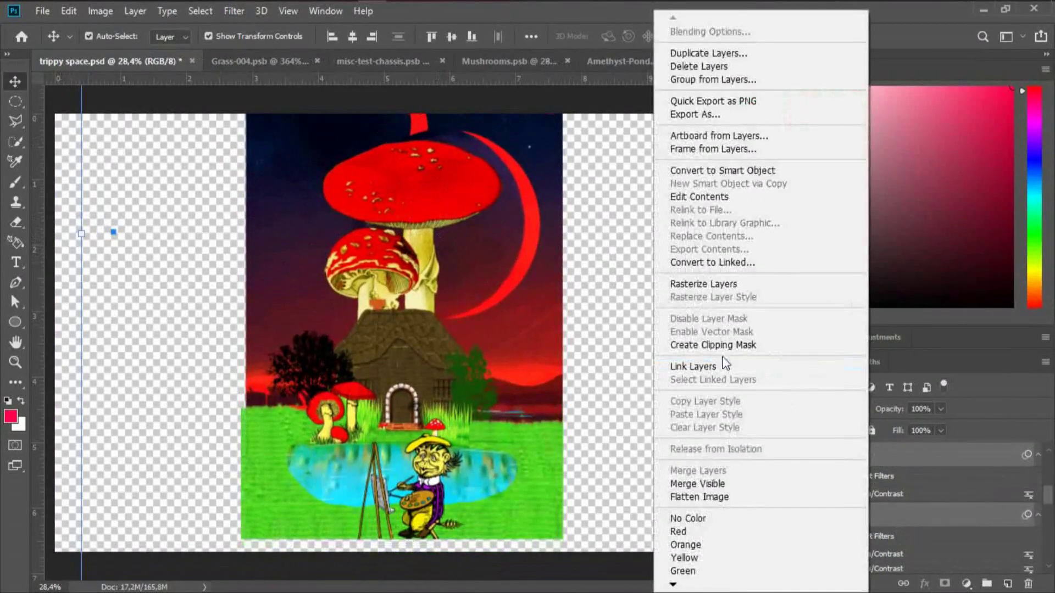
left_click(727, 483)
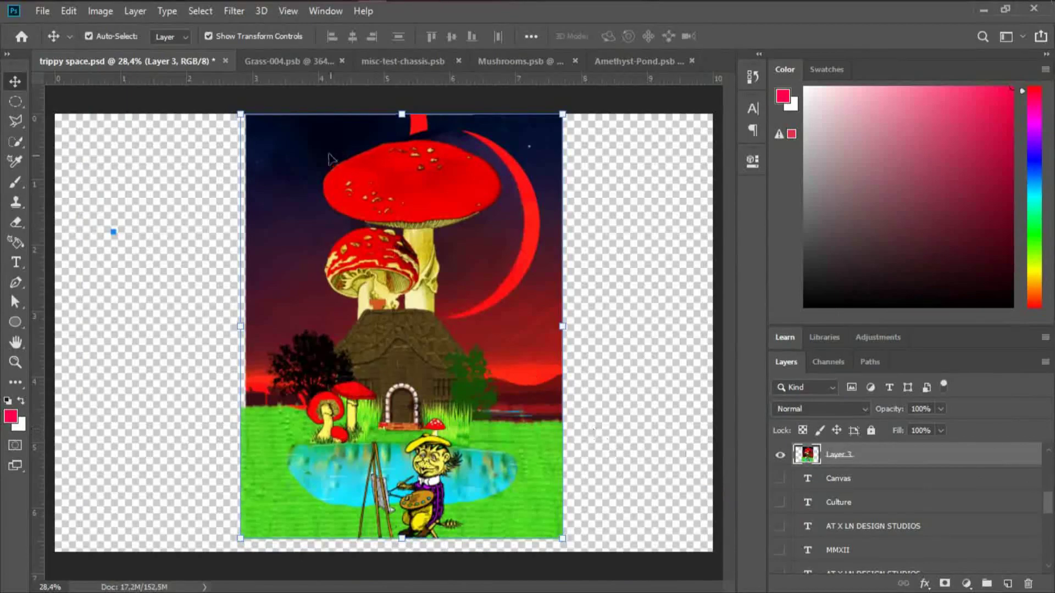
In the Camera Raw Filter, set Tint +40, Temperature -21 and Saturation +28.
left_click(236, 9)
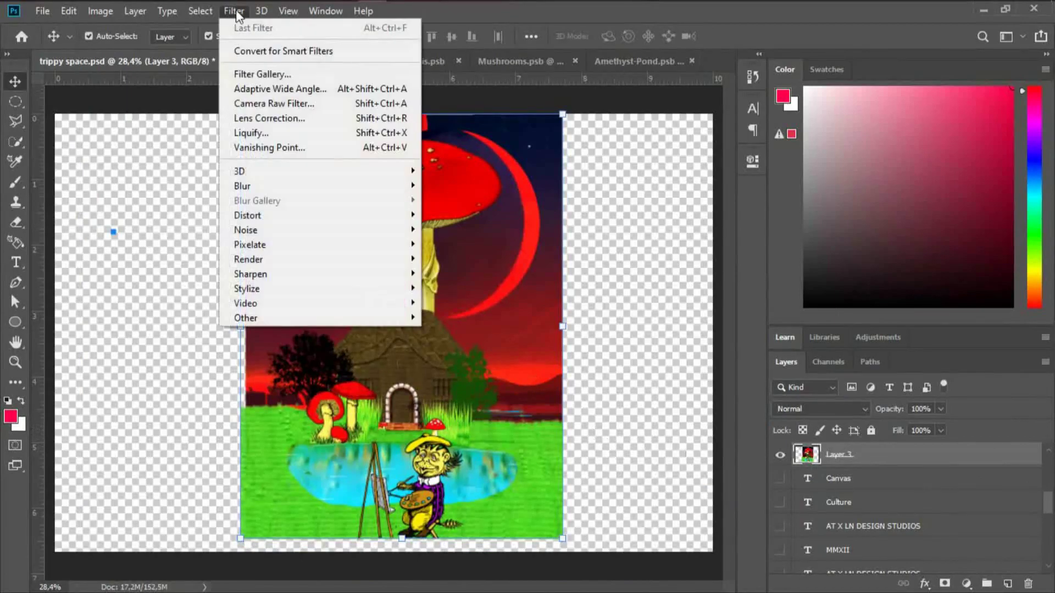
left_click(298, 102)
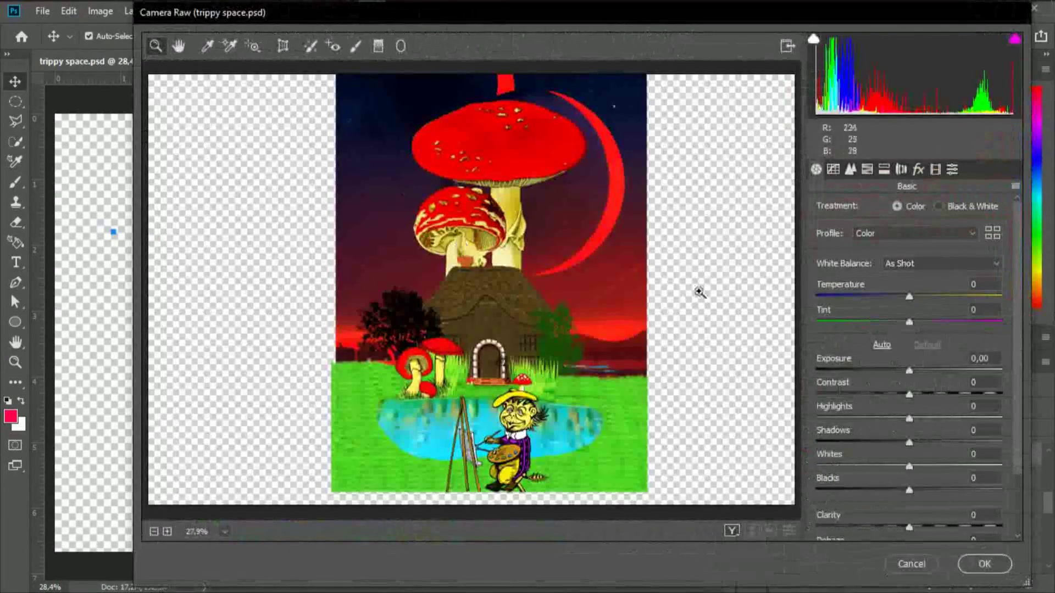
left_click_drag(879, 317, 912, 308)
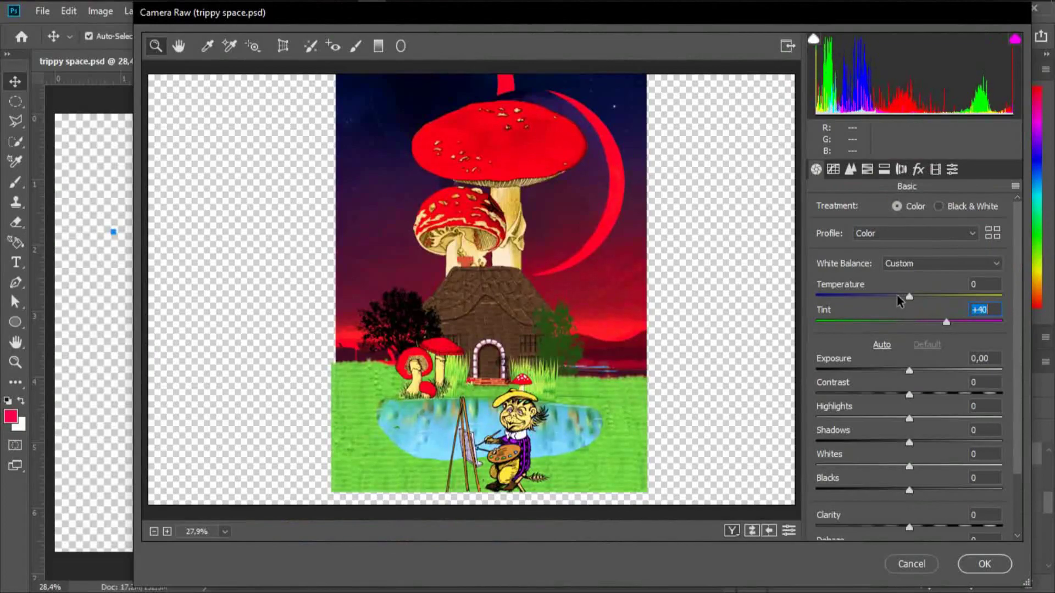
key("shift+Tab")
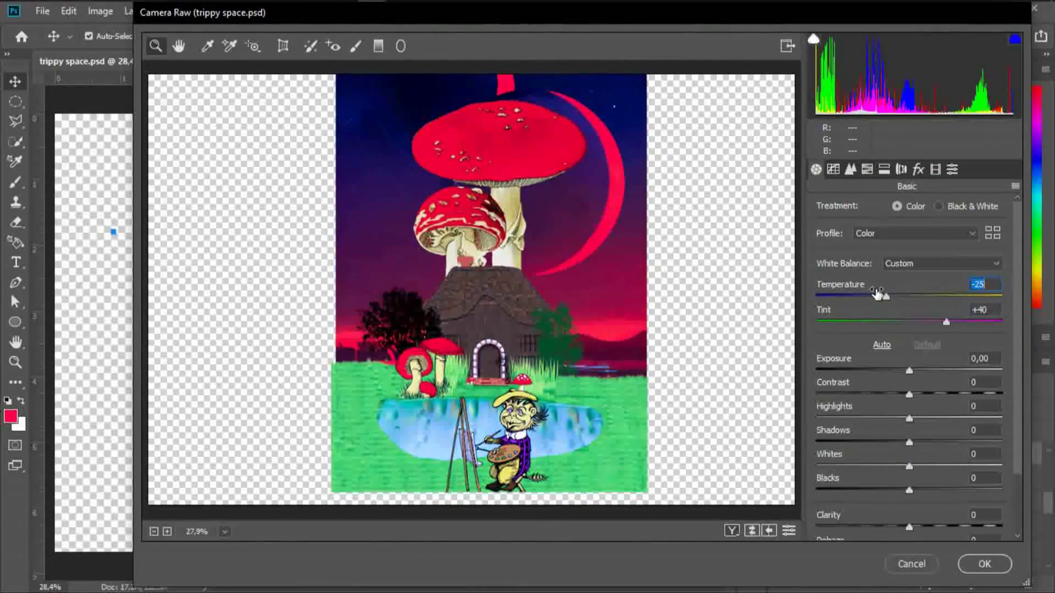
key("Down")
key("Up")
key("Up")
key("Up")
key("Up")
key("Up")
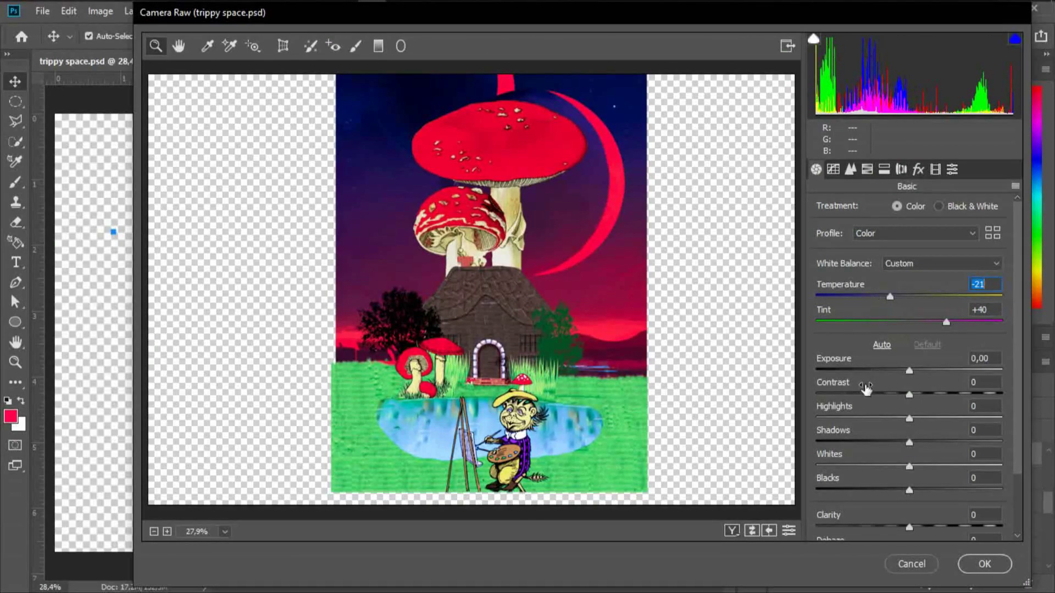
left_click_drag(1014, 427, 1006, 481)
left_click(888, 524)
left_click_drag(888, 523, 910, 520)
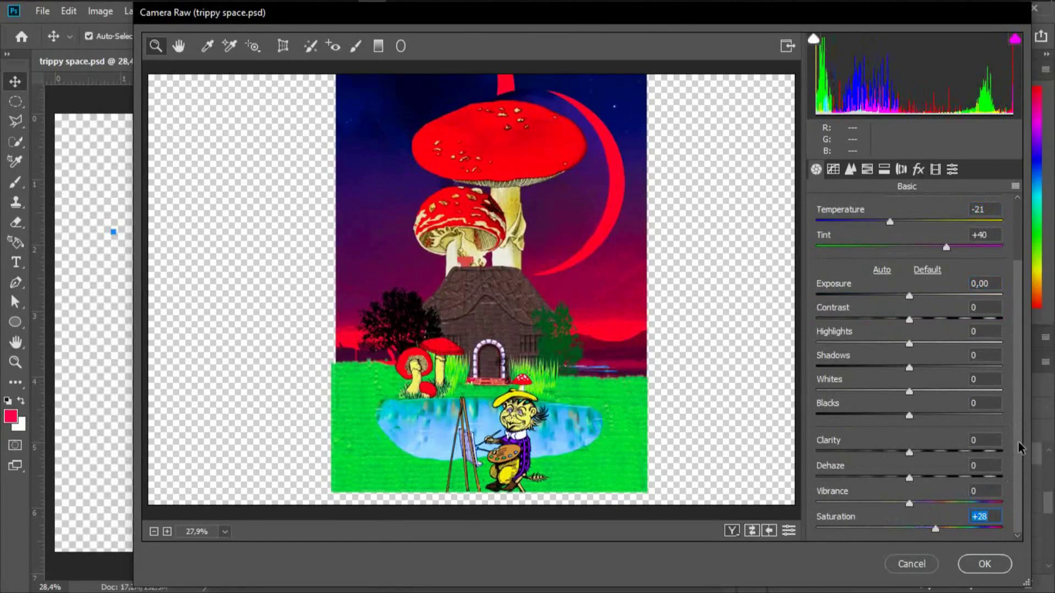
Set Blacks -22, Shadows -36, Contrast -1 and Clarity +16.
scroll(1018, 442, "up", 1)
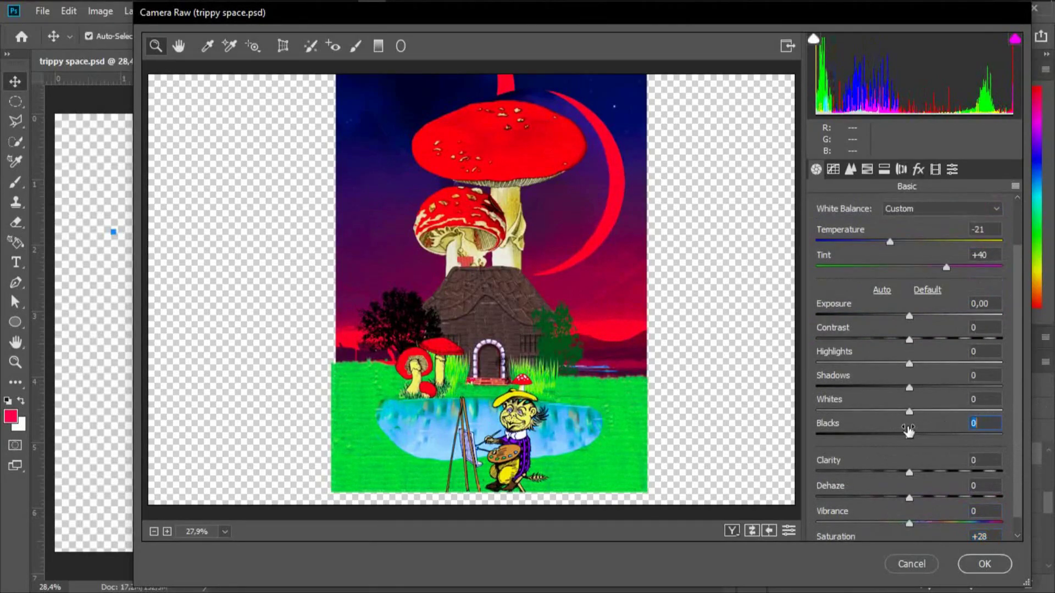
left_click_drag(909, 431, 895, 430)
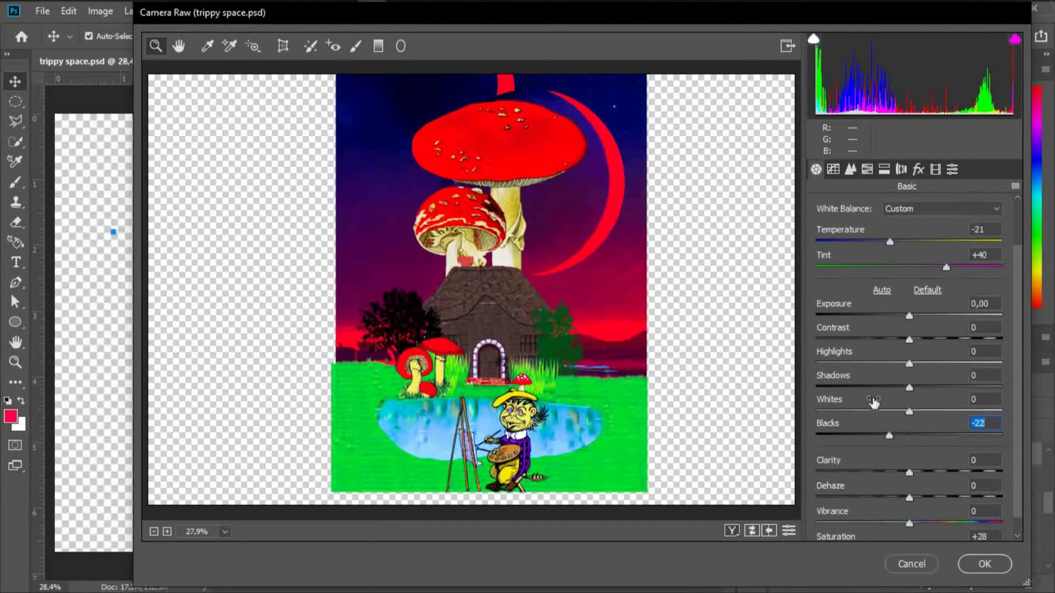
left_click_drag(846, 379, 827, 381)
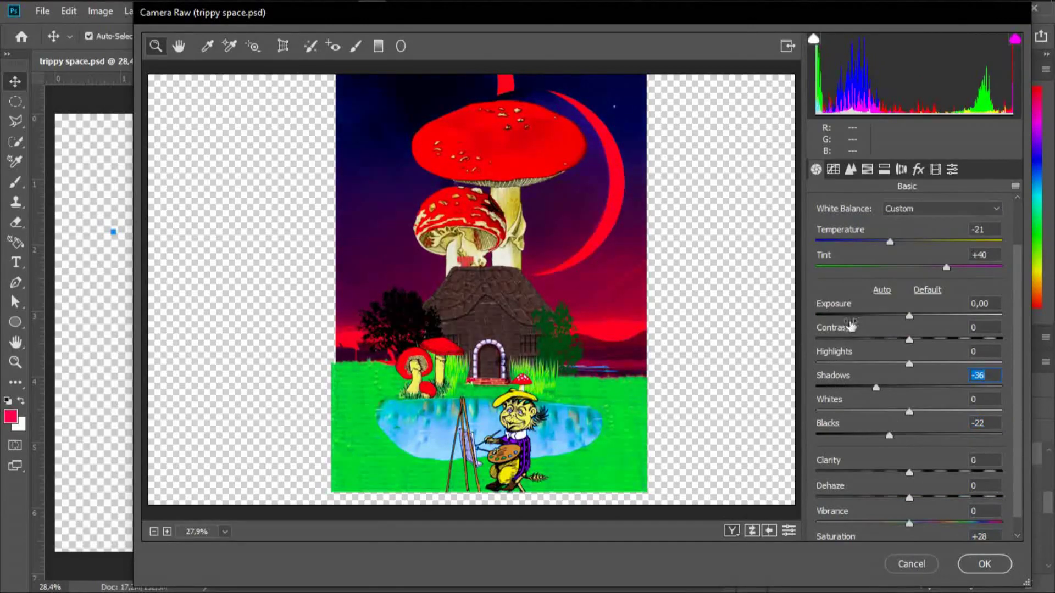
mouse_move(846, 332)
left_mouse_down()
mouse_move(855, 334)
mouse_move(812, 348)
mouse_move(846, 337)
left_mouse_up()
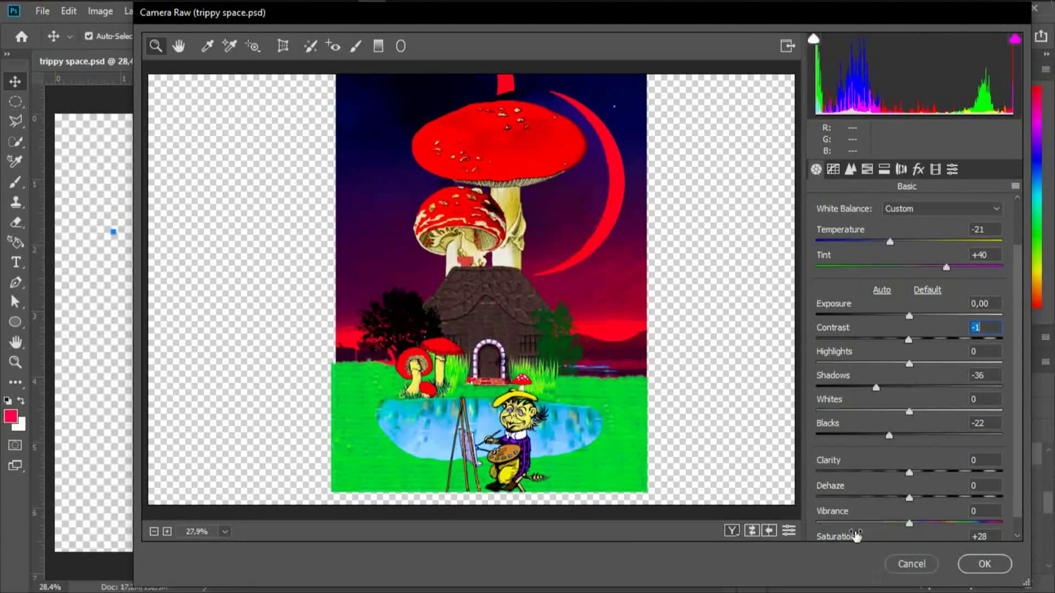
left_click_drag(843, 469, 855, 461)
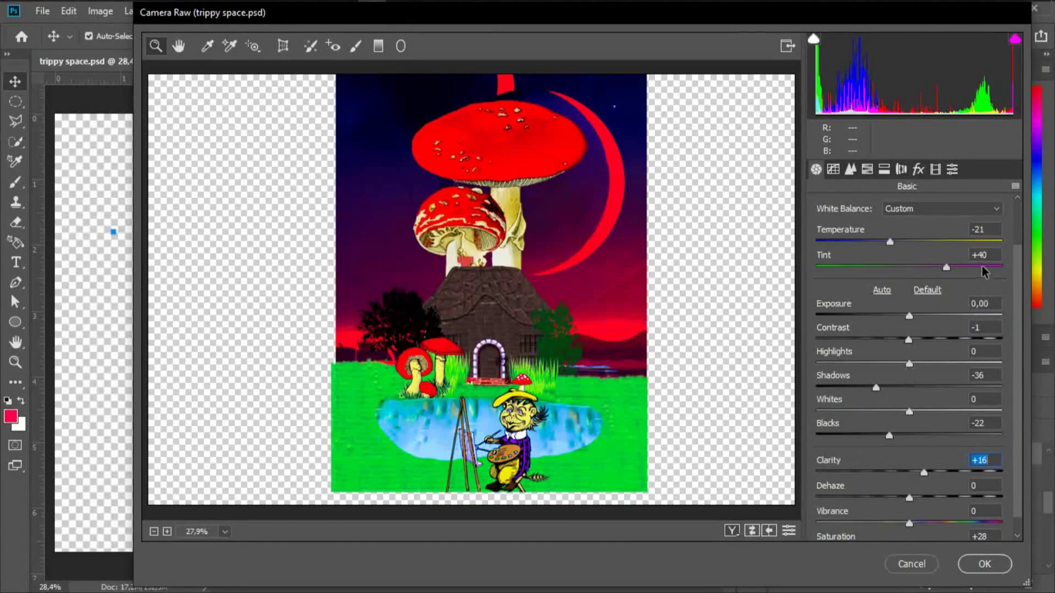
Raise the Detail sharpening amount to 19.
left_click(856, 173)
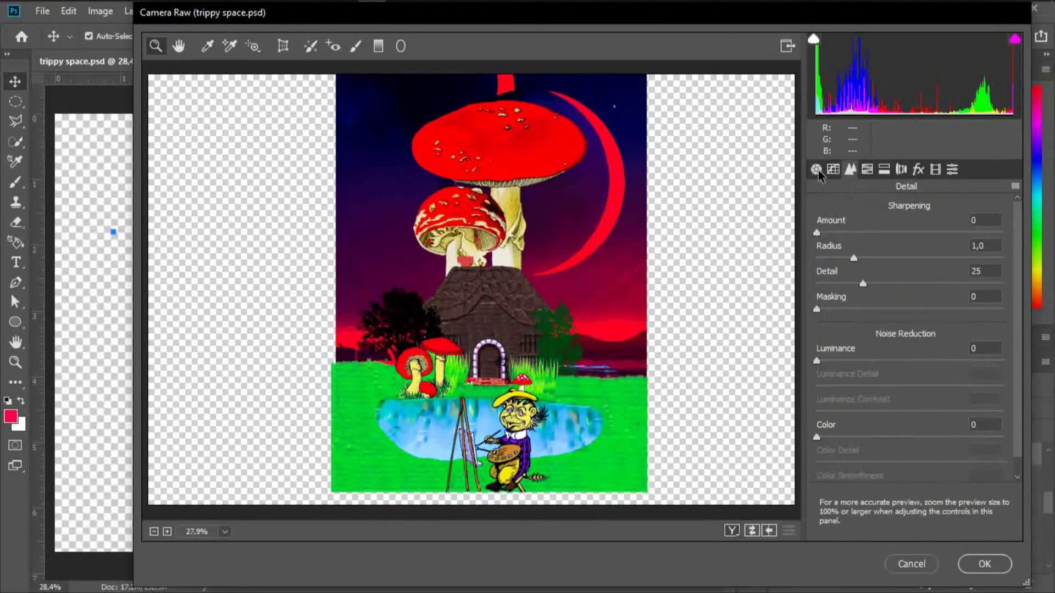
left_click(817, 170)
left_click(851, 170)
left_click_drag(846, 221, 862, 220)
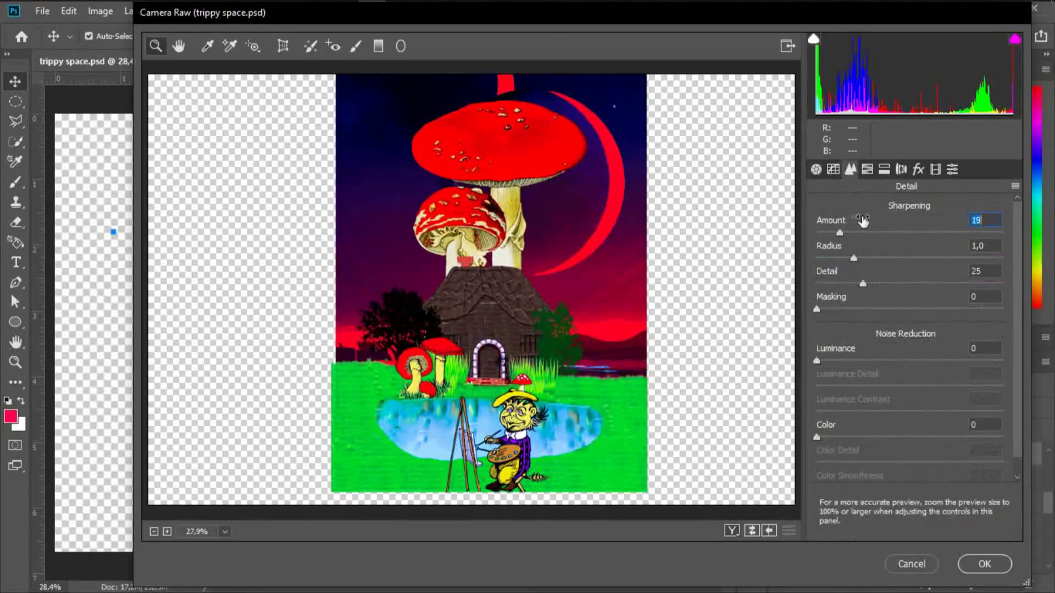
left_click(816, 170)
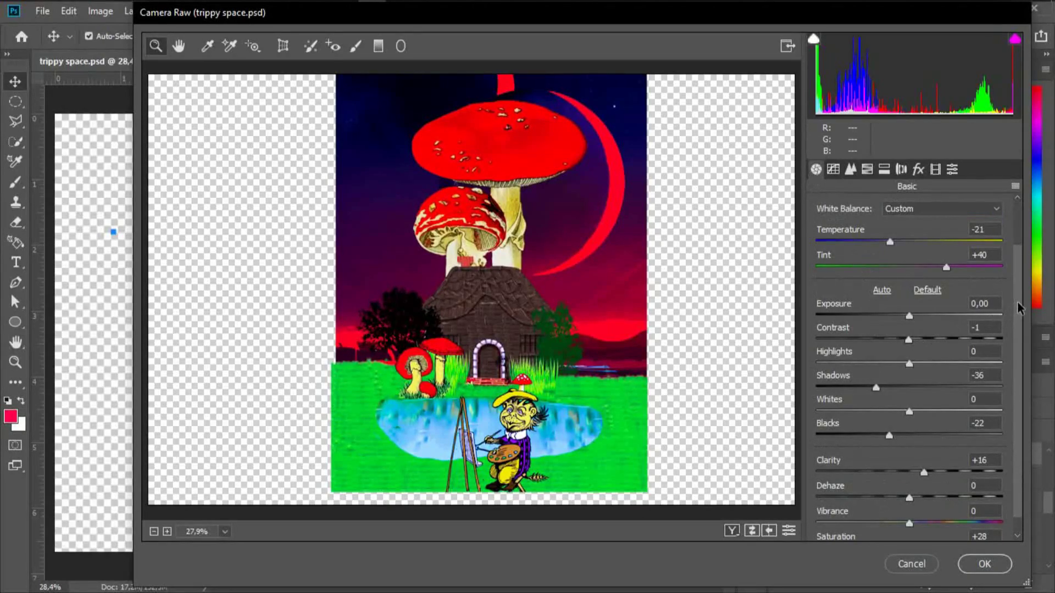
left_click_drag(1018, 308, 932, 202)
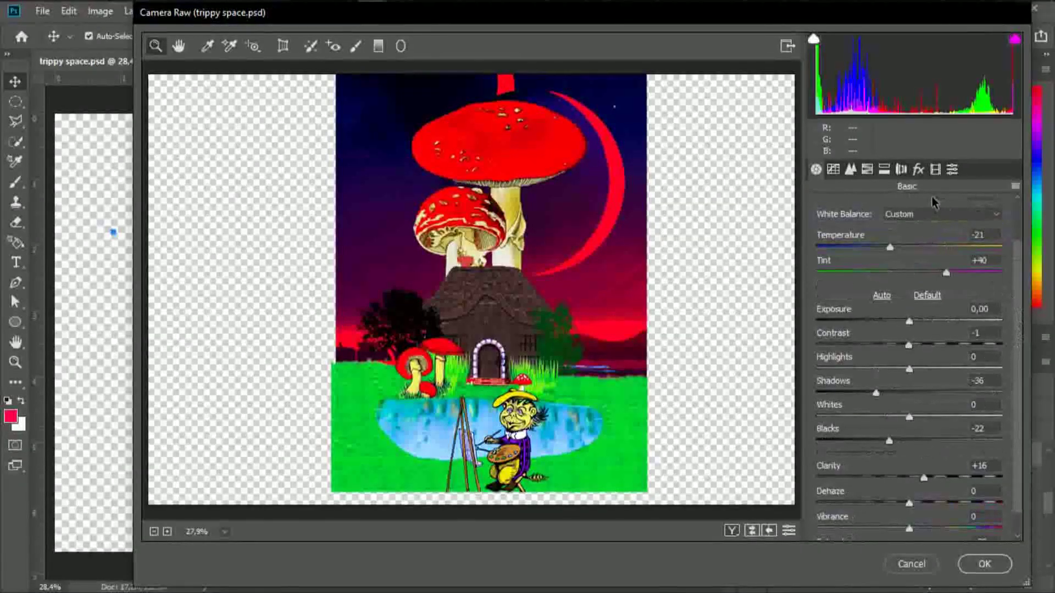
Boost HSL Yellows saturation to +25, apply the filter, and nudge the collage slightly lower.
left_click(868, 171)
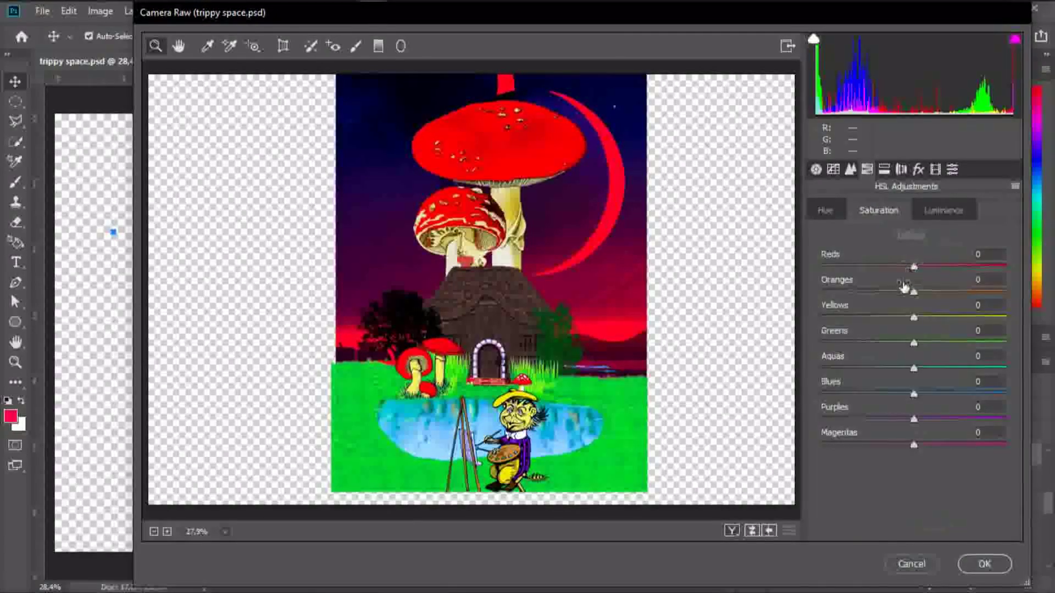
left_click_drag(897, 308, 919, 309)
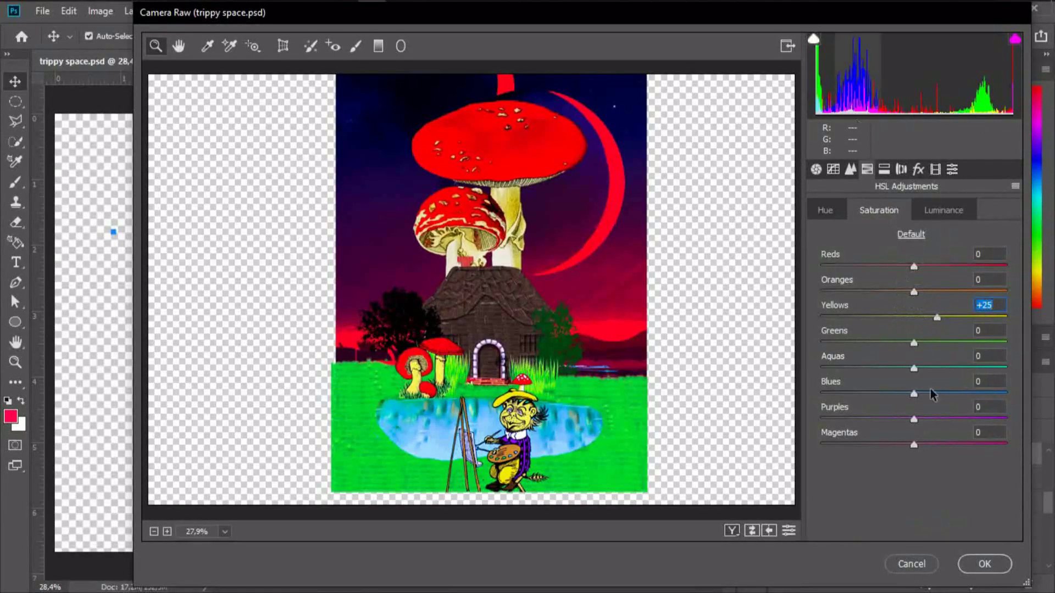
left_click(981, 563)
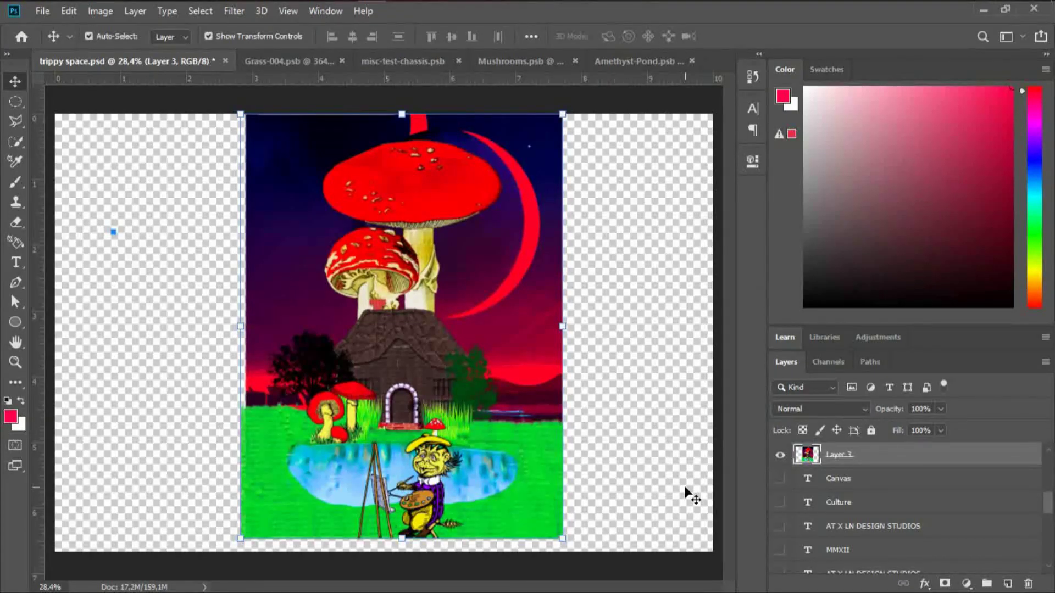
left_click_drag(460, 357, 460, 361)
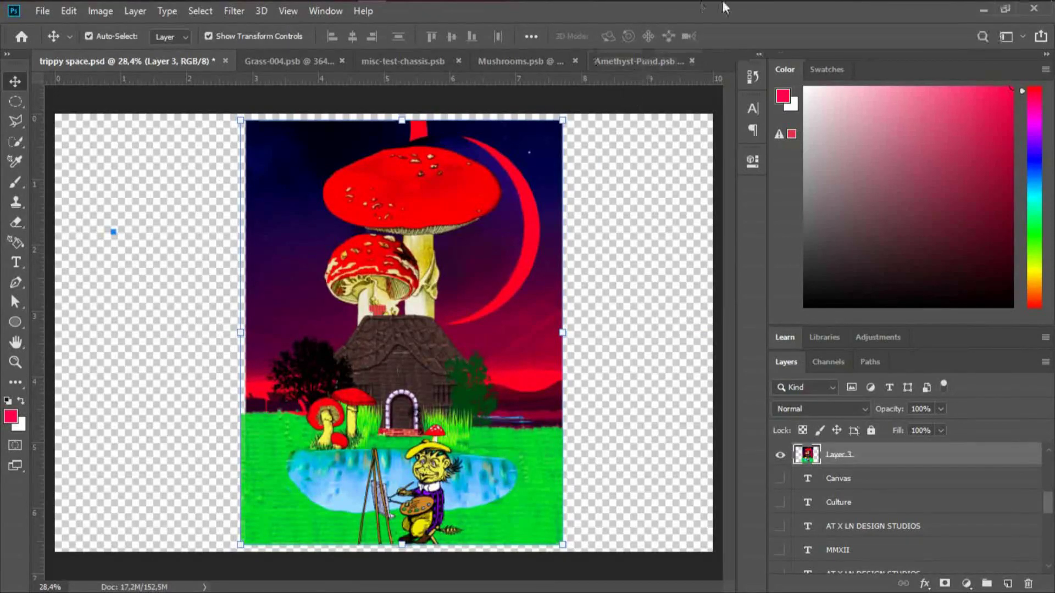
Stop the Debut screen recording from its taskbar icon.
left_click(633, 12)
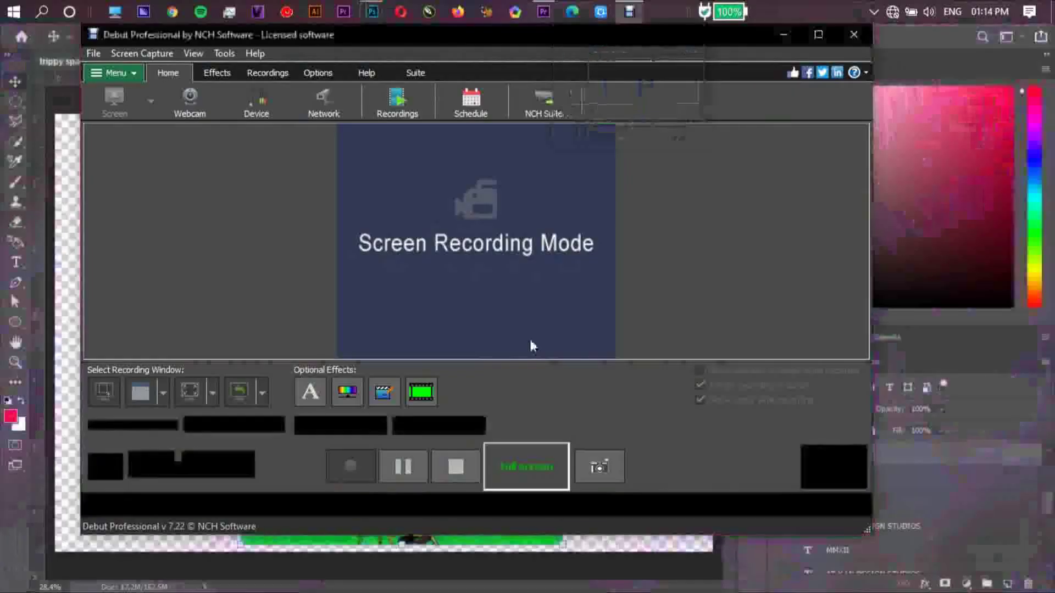
left_click(456, 466)
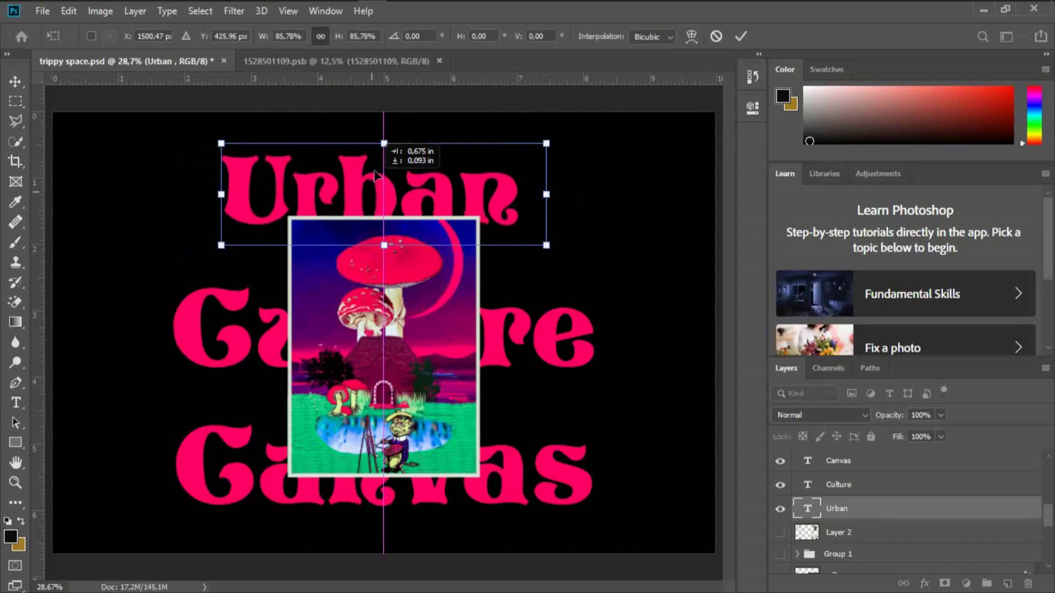
Nudge the Urban text into position slightly to the right.
left_click_drag(412, 146, 398, 144)
left_click(743, 39)
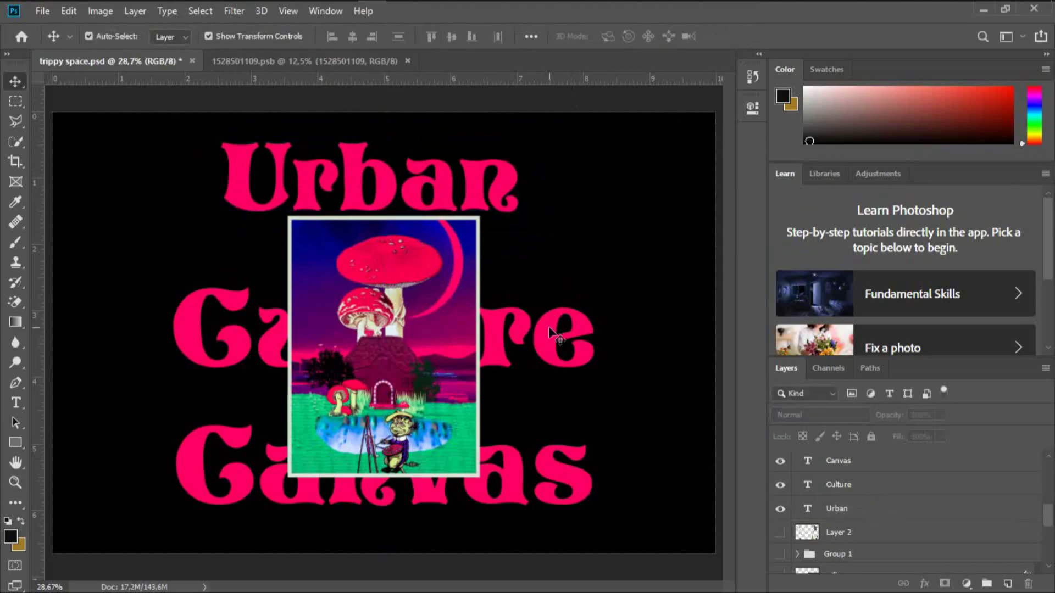
left_click_drag(397, 212, 411, 212)
left_click(652, 186)
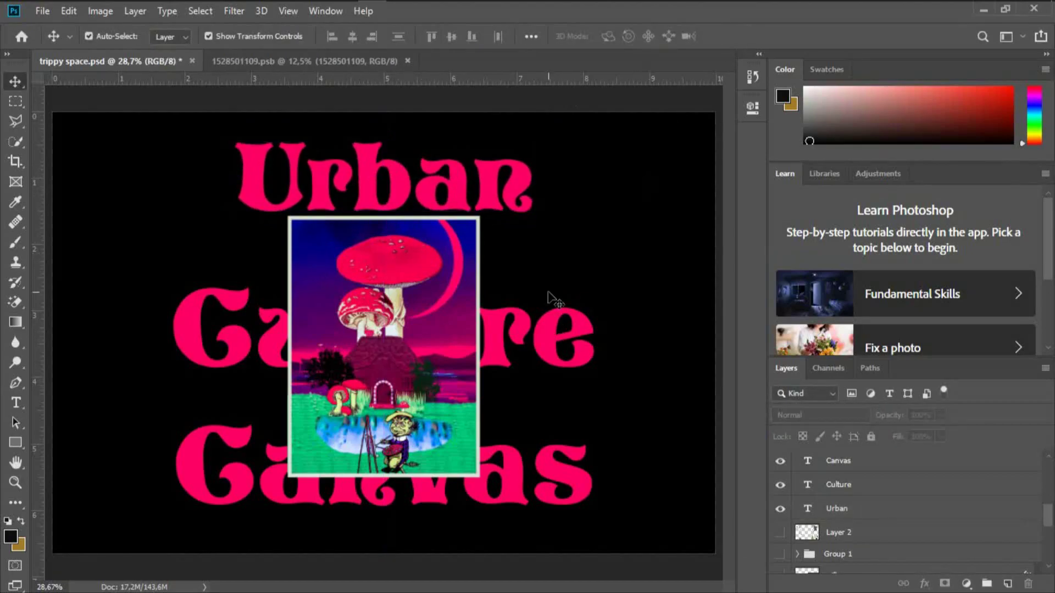
left_click(547, 297)
Warp Urban with the Arc style and lower it over the collage.
left_click(385, 182)
key("t")
left_click(648, 36)
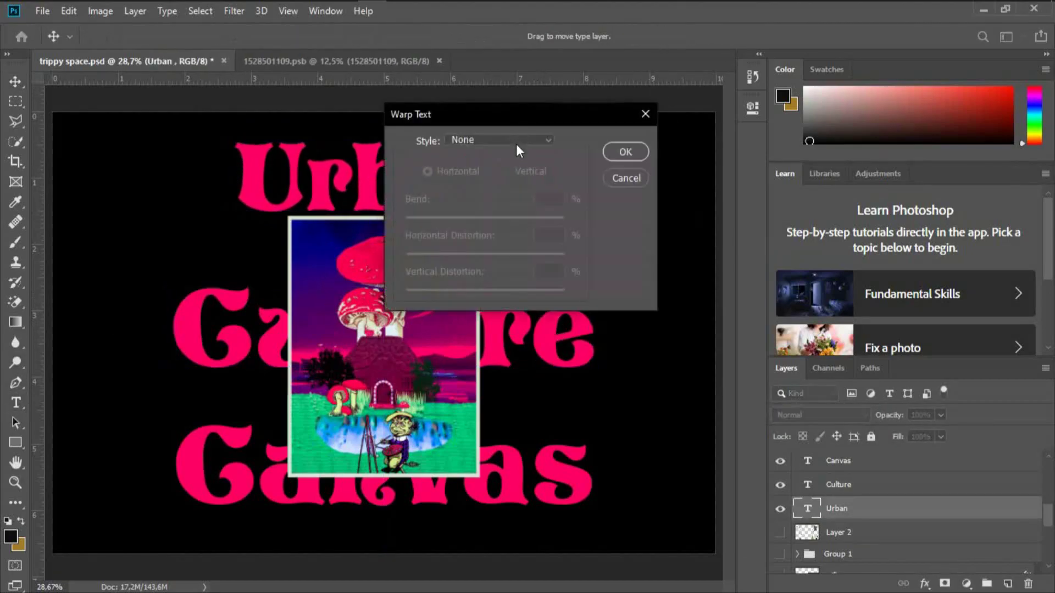
left_click(484, 146)
left_click(483, 160)
left_click(630, 146)
left_click(15, 81)
left_click_drag(564, 126, 566, 168)
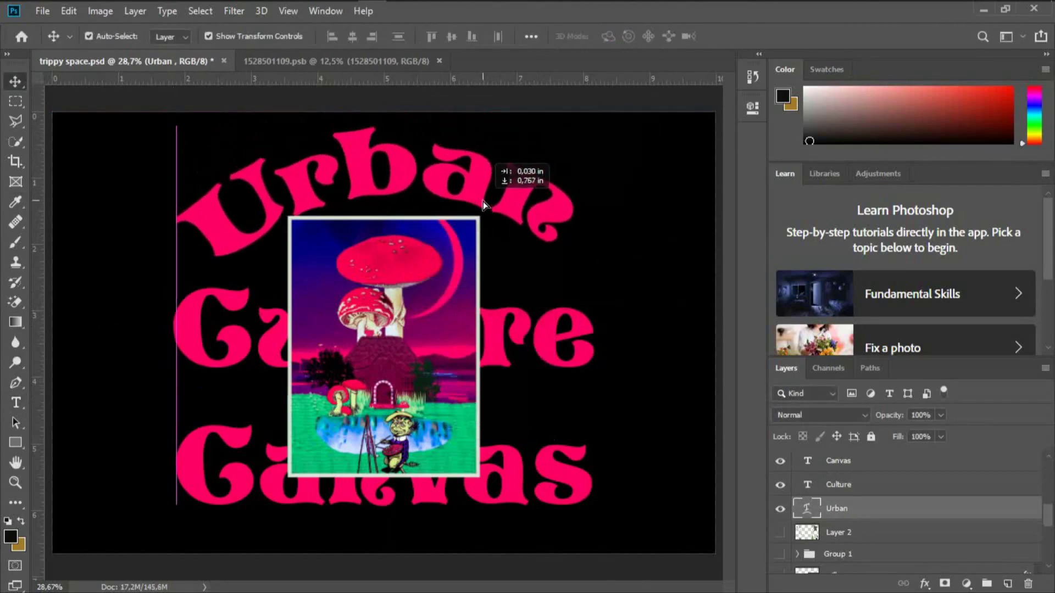
left_click(667, 207)
Shrink Culture and Canvas and line them up in one row below the collage.
left_click_drag(528, 340, 230, 331)
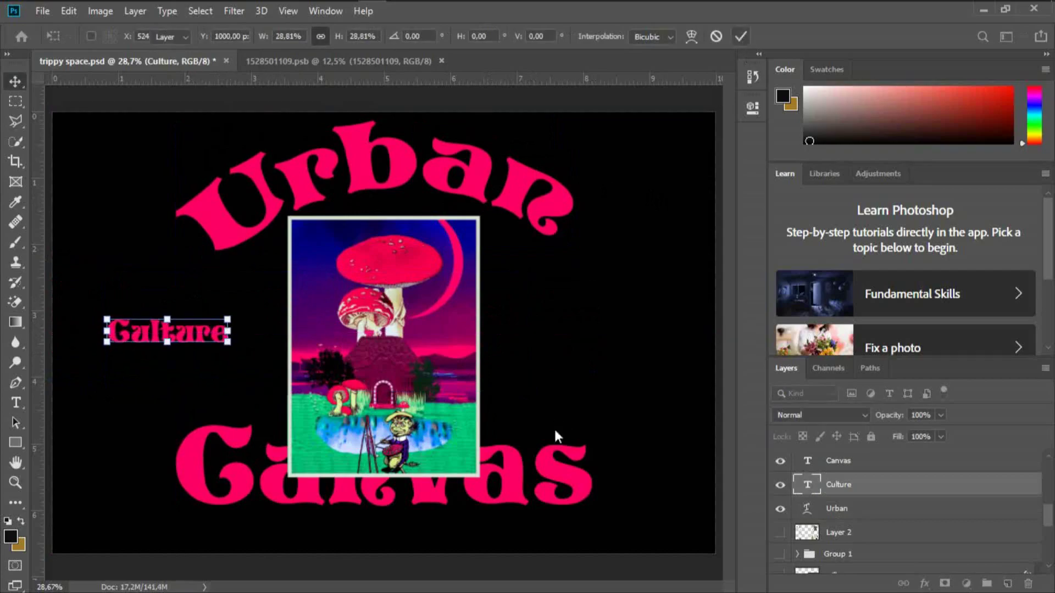
left_click(555, 440)
left_click_drag(577, 558, 296, 488)
left_click_drag(234, 472, 165, 371)
key("Return")
left_click(195, 333, "shift")
left_click_drag(195, 338, 348, 501)
left_click(651, 440)
left_click_drag(405, 536, 458, 503)
Shift Urban slightly right and down and rotate it a little clockwise.
left_click(646, 342)
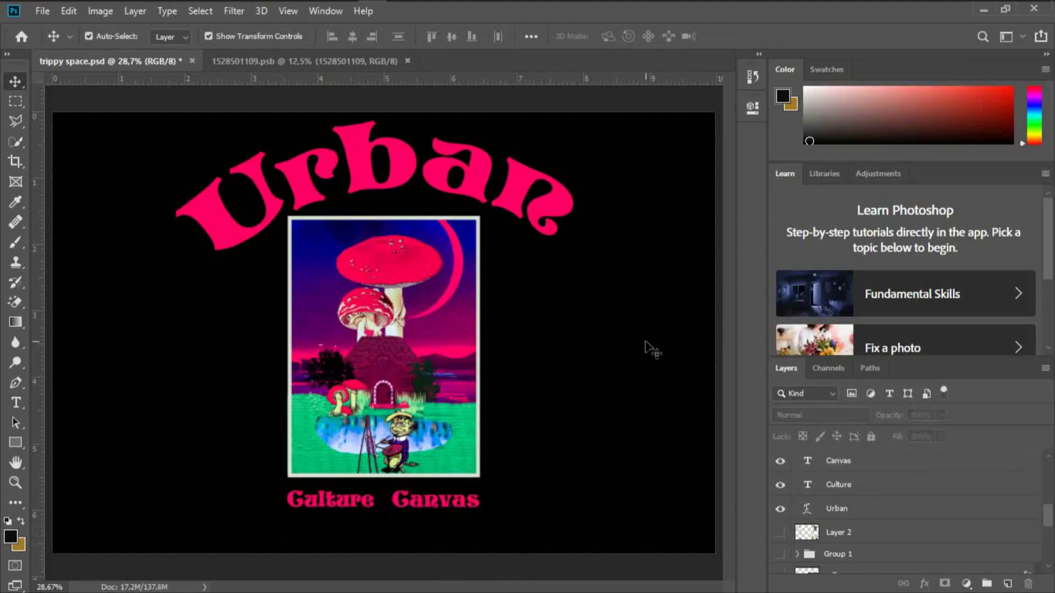
mouse_move(516, 205)
left_mouse_down()
mouse_move(508, 219)
mouse_move(522, 223)
mouse_move(526, 212)
left_mouse_up()
key("ctrl+t")
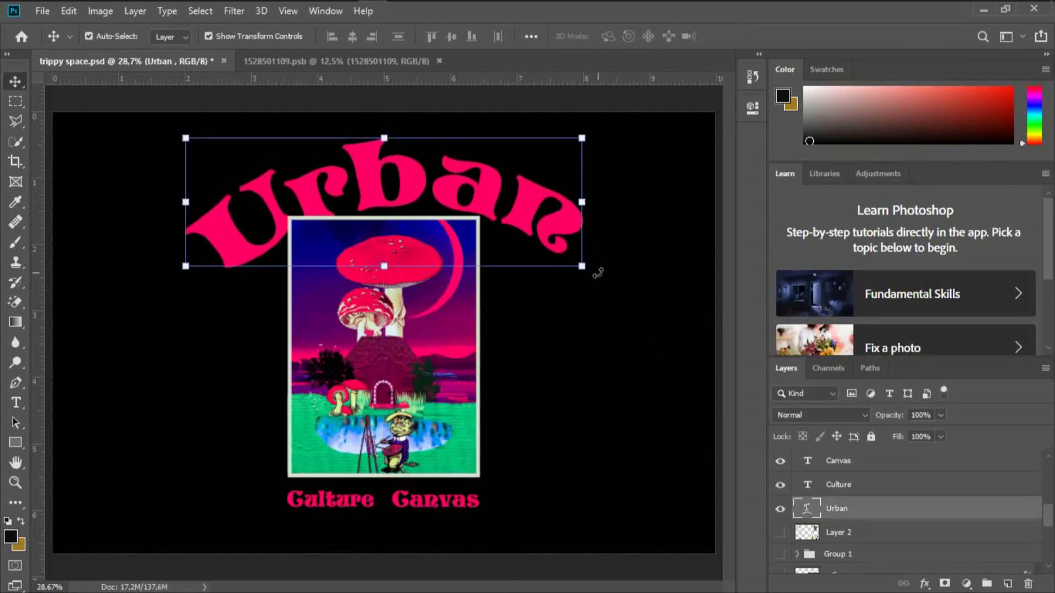
mouse_move(657, 304)
left_mouse_down()
mouse_move(651, 334)
mouse_move(652, 322)
left_mouse_up()
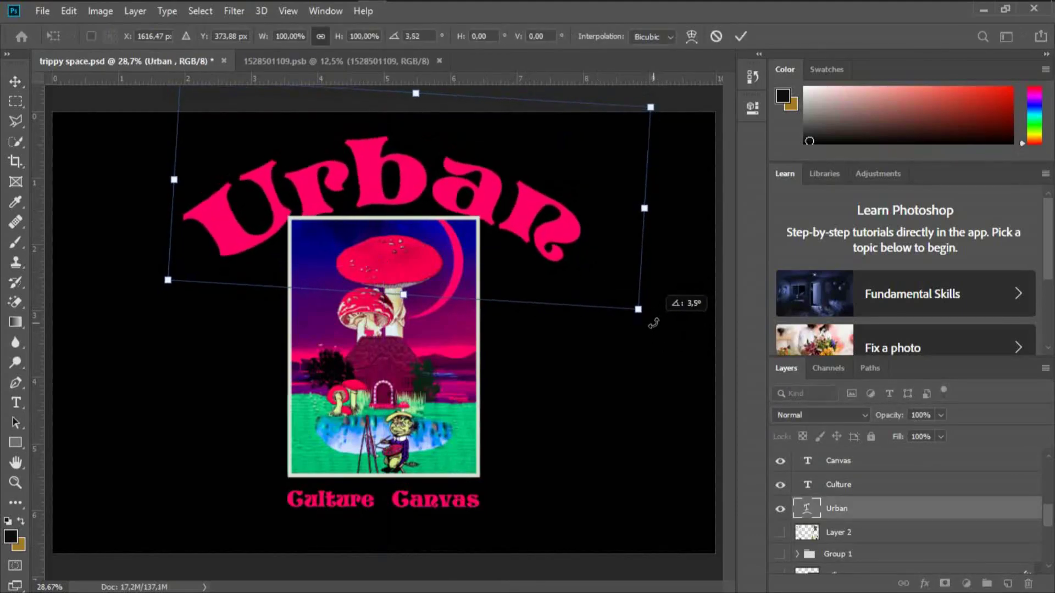
left_click_drag(476, 202, 476, 203)
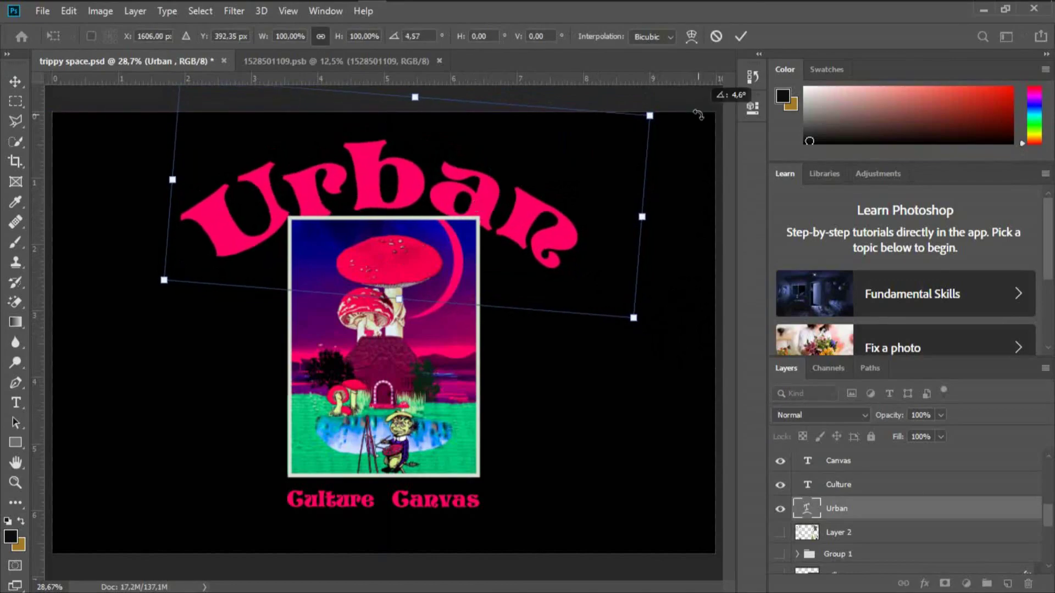
left_click(740, 36)
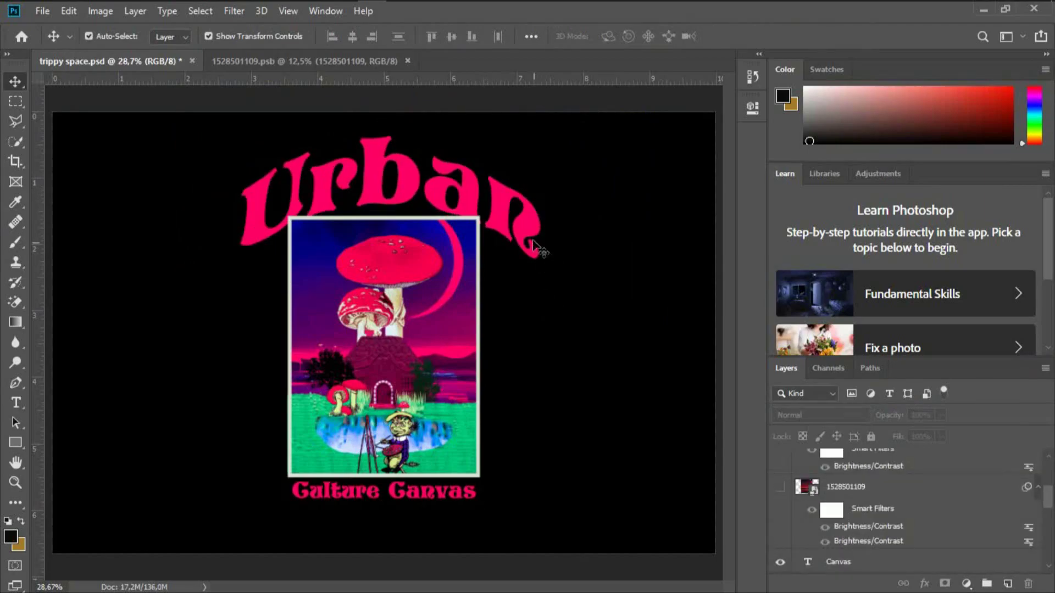
Confirm Urban's Arc warp with a +50 bend.
left_click(530, 241)
left_click(753, 107)
left_click(752, 107)
left_click(16, 402)
left_click(649, 36)
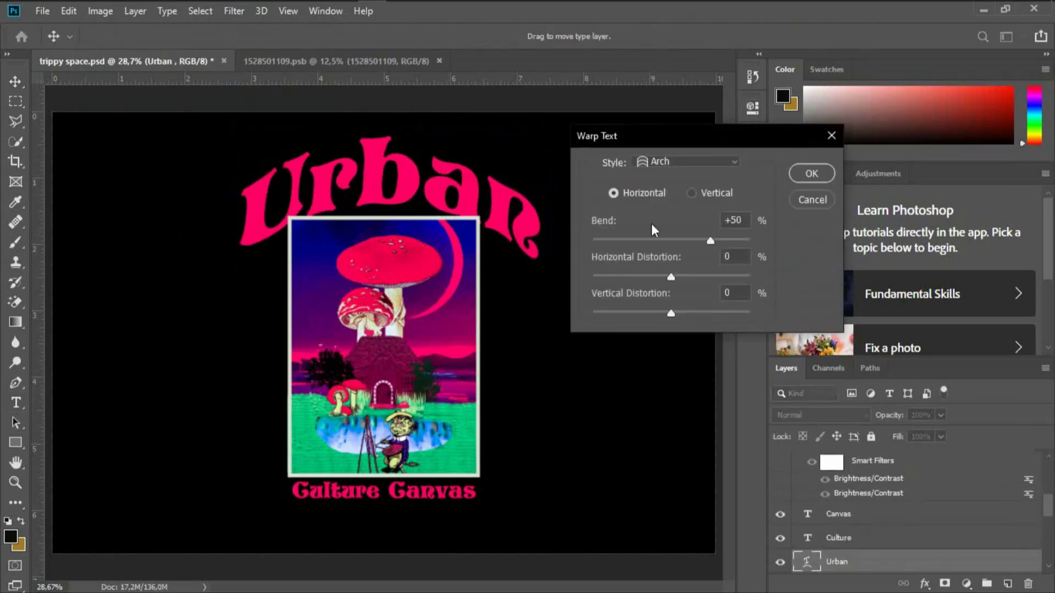
left_click(810, 172)
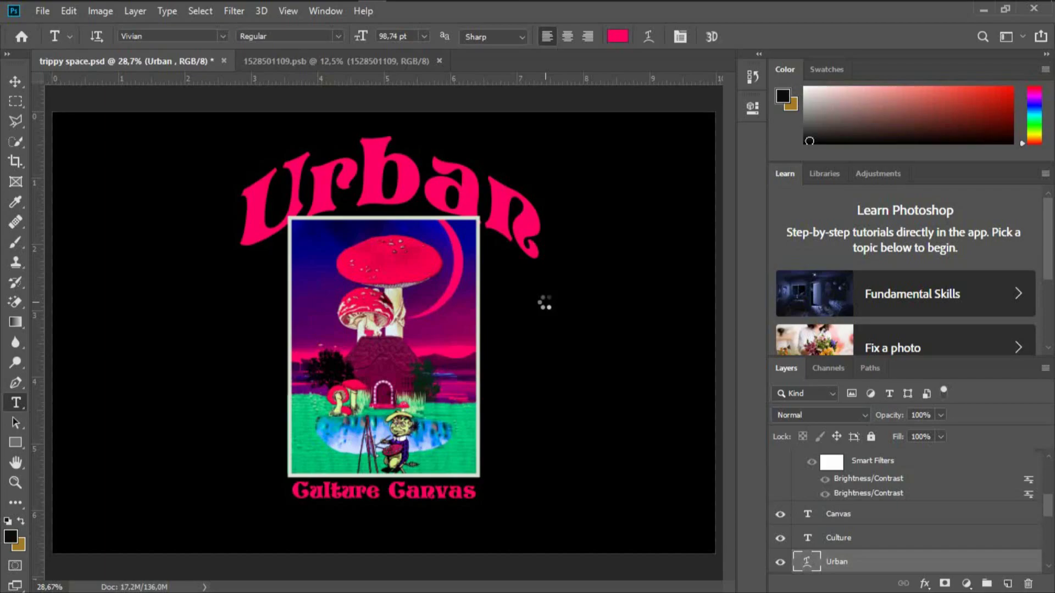
Add a light grey Lorem Ipsum text line below Culture Canvas.
left_click(160, 513)
left_click(737, 36)
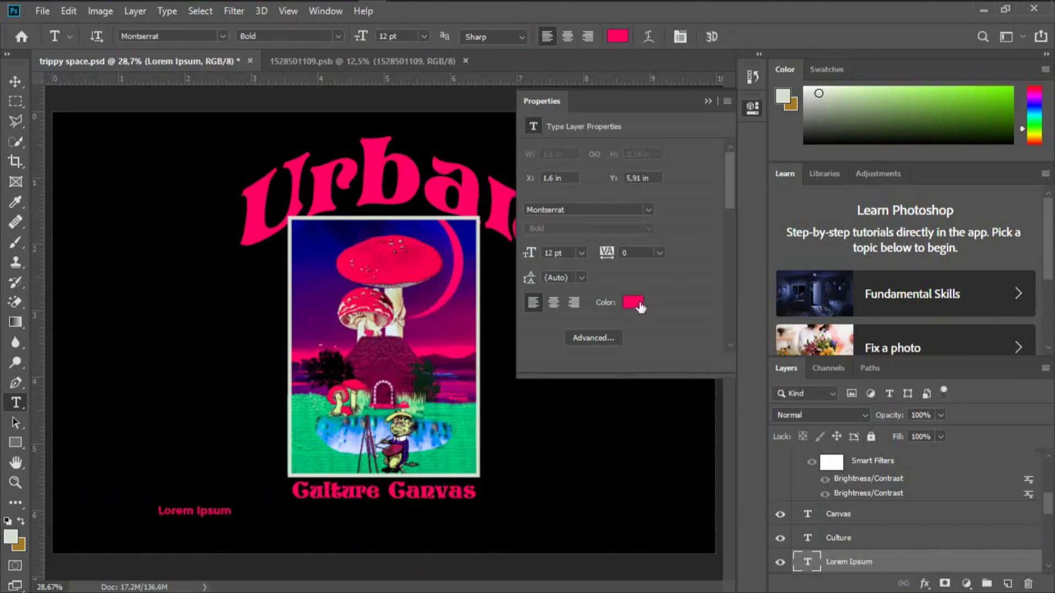
left_click(633, 302)
left_click(563, 123)
left_click(930, 94)
Replace the placeholder with centre-aligned capital text 'AT X LN DESIGN STUDIOS'.
left_click(707, 103)
left_click(159, 511)
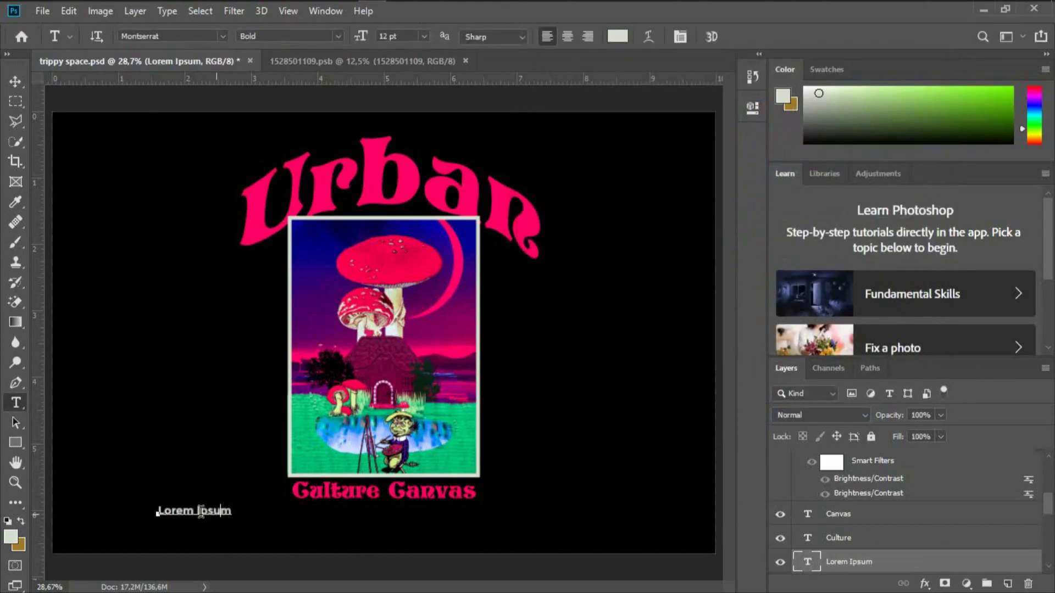
left_click_drag(156, 511, 233, 511)
key("Caps_Lock")
type("AT X LN DESI")
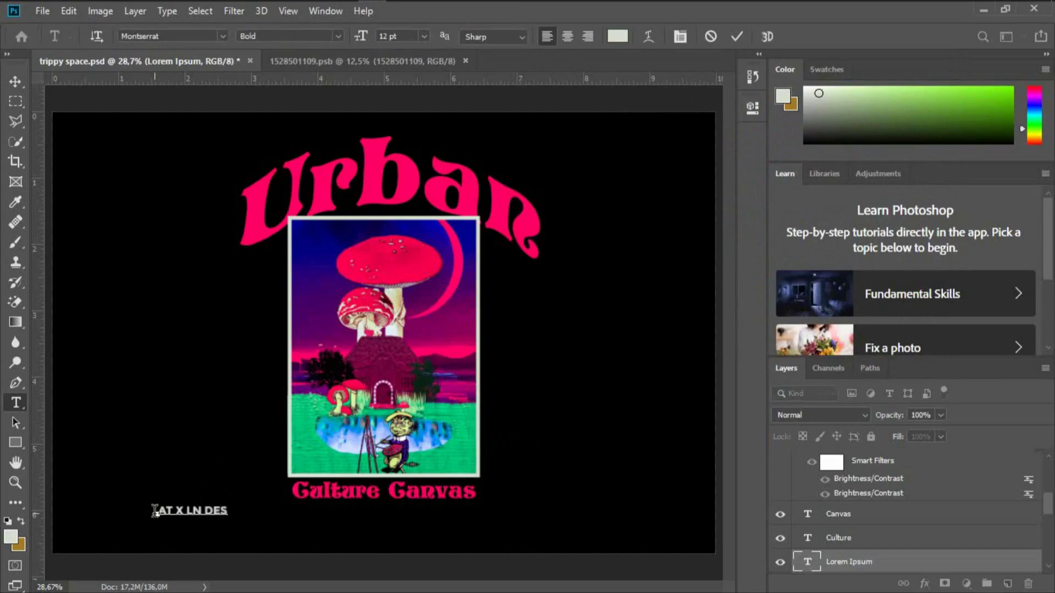
key("BackSpace")
key("BackSpace")
key("BackSpace")
key("BackSpace")
key("BackSpace")
key("ctrl+shift+c")
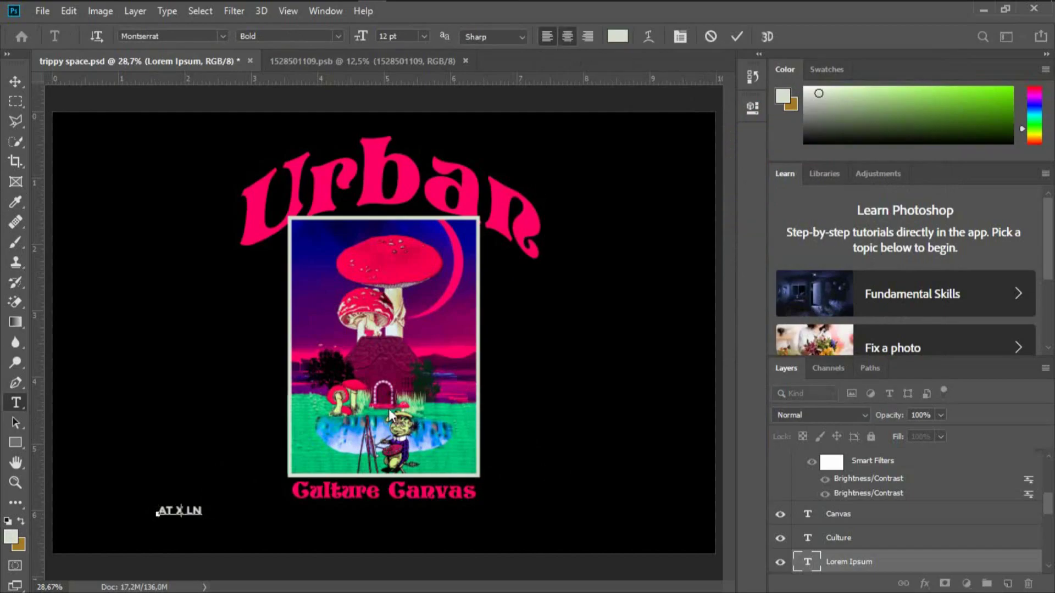
key("Return")
type("DESIGN STUDIOS")
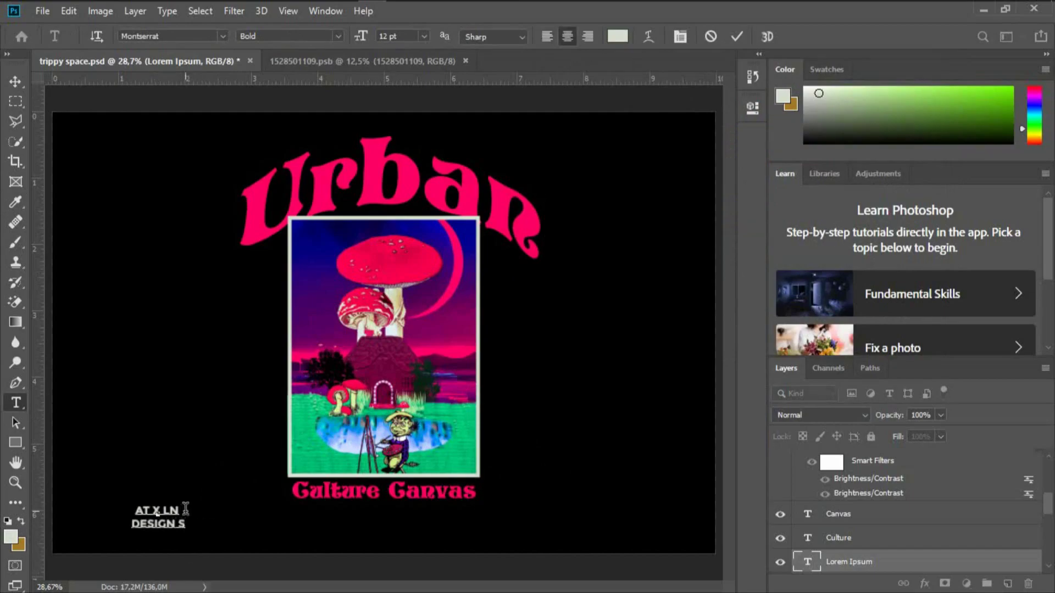
left_click(15, 81)
Centre the credit under Culture Canvas in 18thCentury font and position the MMXII line beneath it.
left_click_drag(159, 517, 384, 525)
left_click(753, 107)
left_click(649, 209)
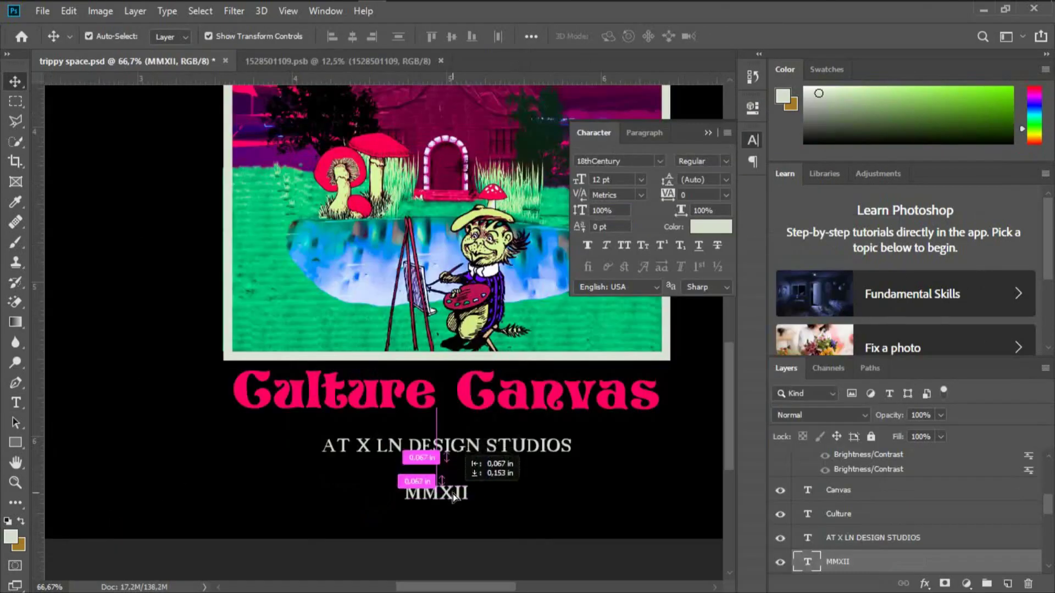
left_click_drag(454, 497, 384, 527)
key("z")
right_click(277, 359)
left_click(300, 365)
key("v")
left_click(425, 558)
left_click(666, 463)
left_click_drag(417, 561, 351, 509)
Scale both credit lines down slightly and nudge them into place below the title.
key("ctrl+t")
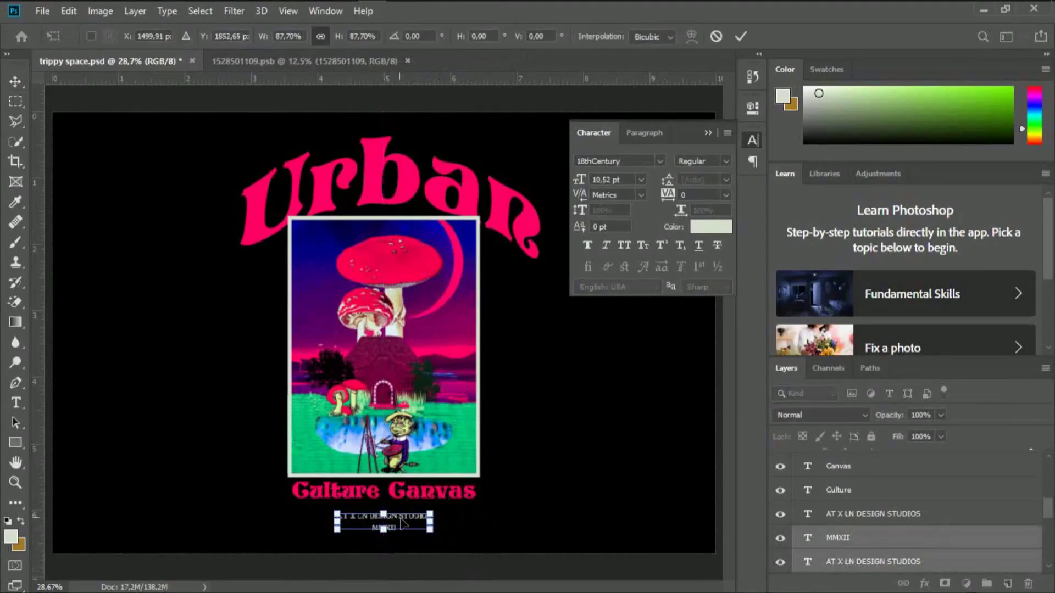
left_click_drag(438, 492, 431, 497)
key("Return")
left_click(572, 447)
left_click_drag(404, 552, 384, 519)
left_click(536, 456)
left_click(709, 133)
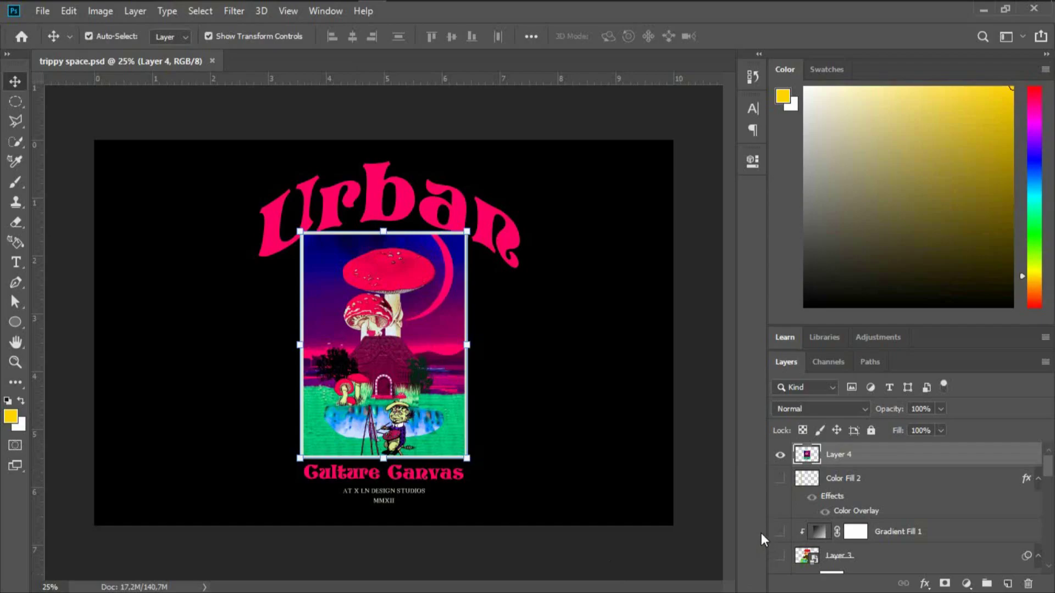
left_click(710, 442)
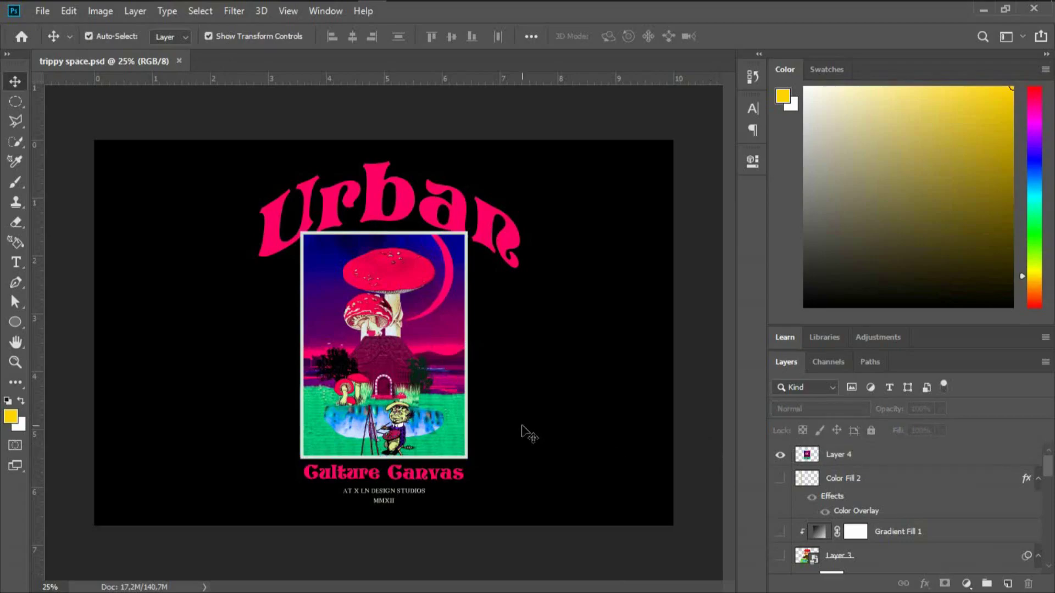
left_click(12, 362)
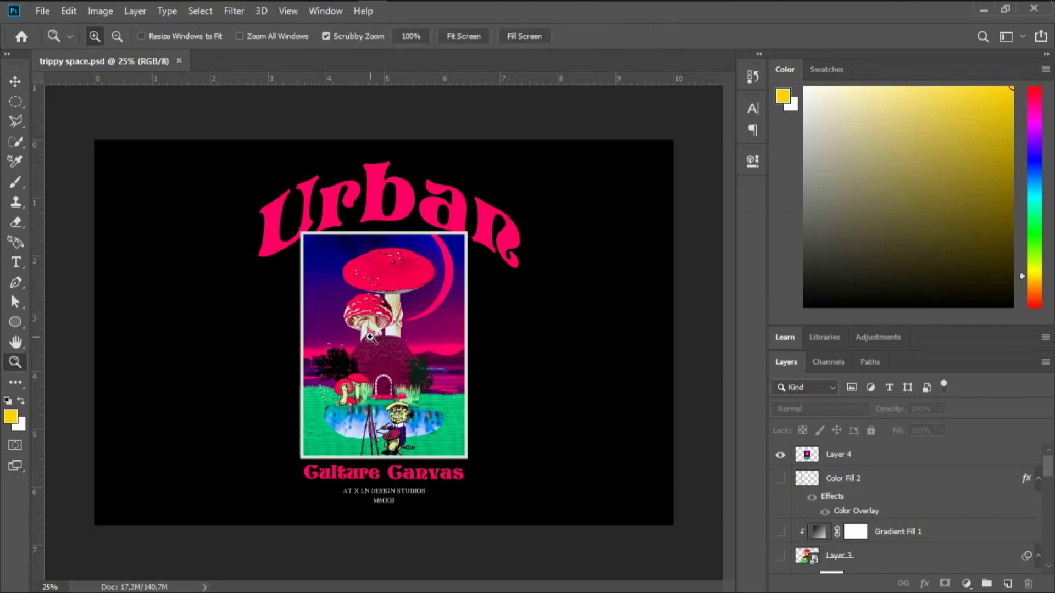
left_click(370, 337)
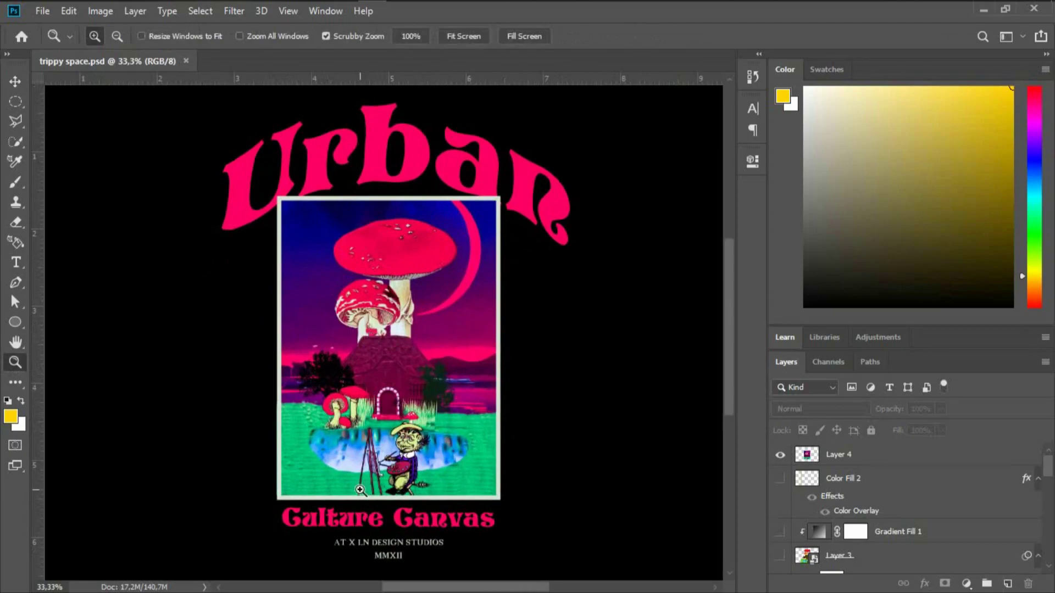
left_click(360, 489)
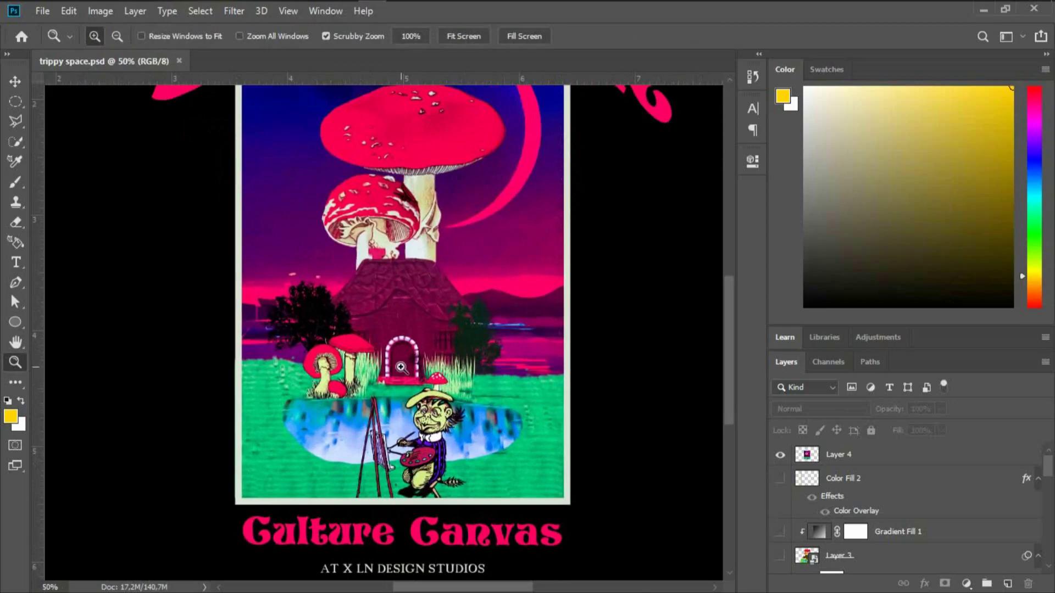
left_click(402, 367)
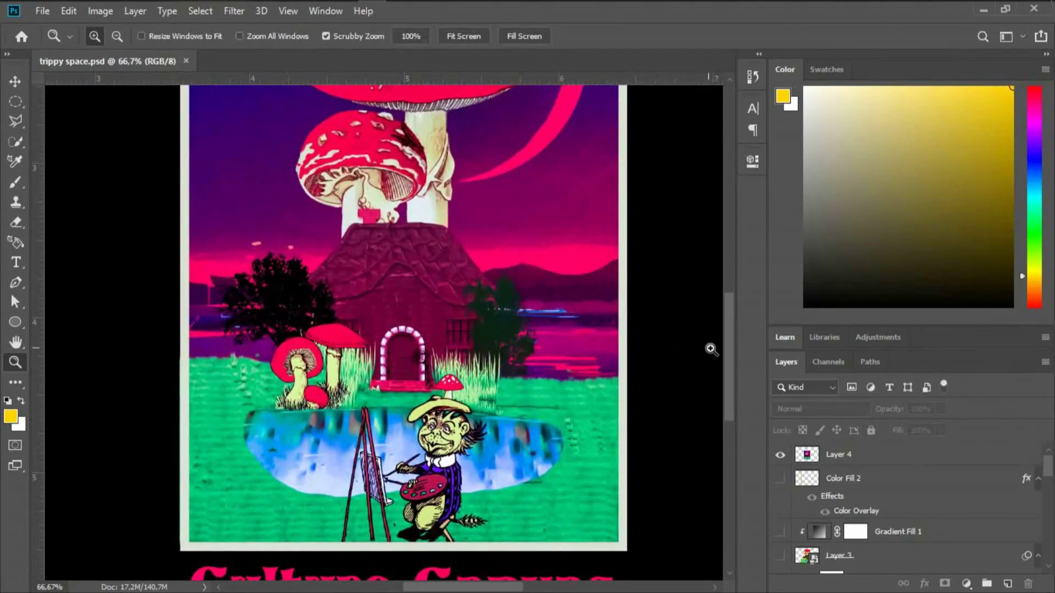
left_click_drag(729, 355, 729, 348)
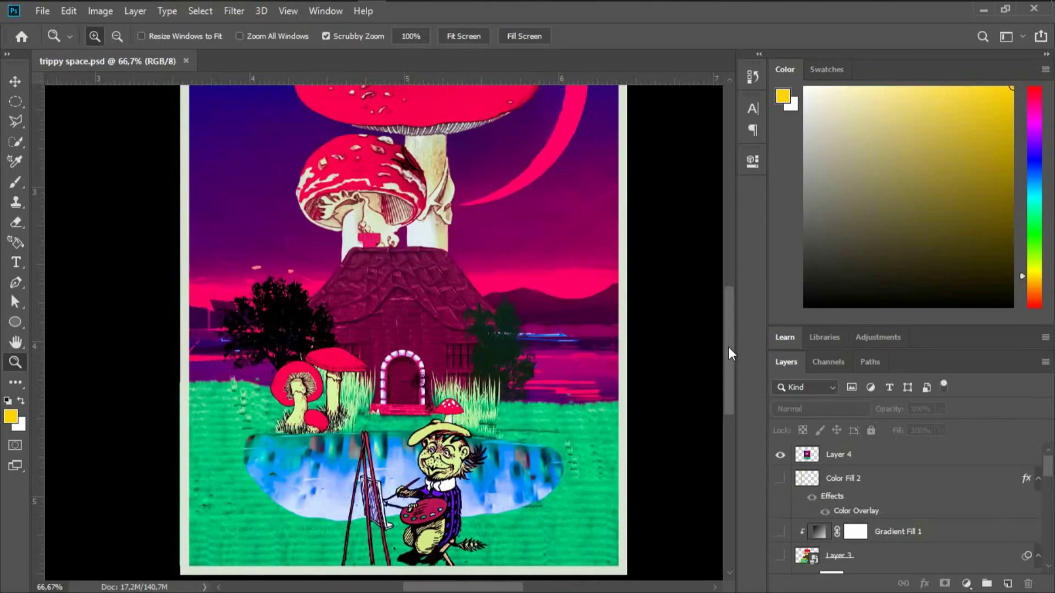
left_click_drag(728, 348, 729, 336)
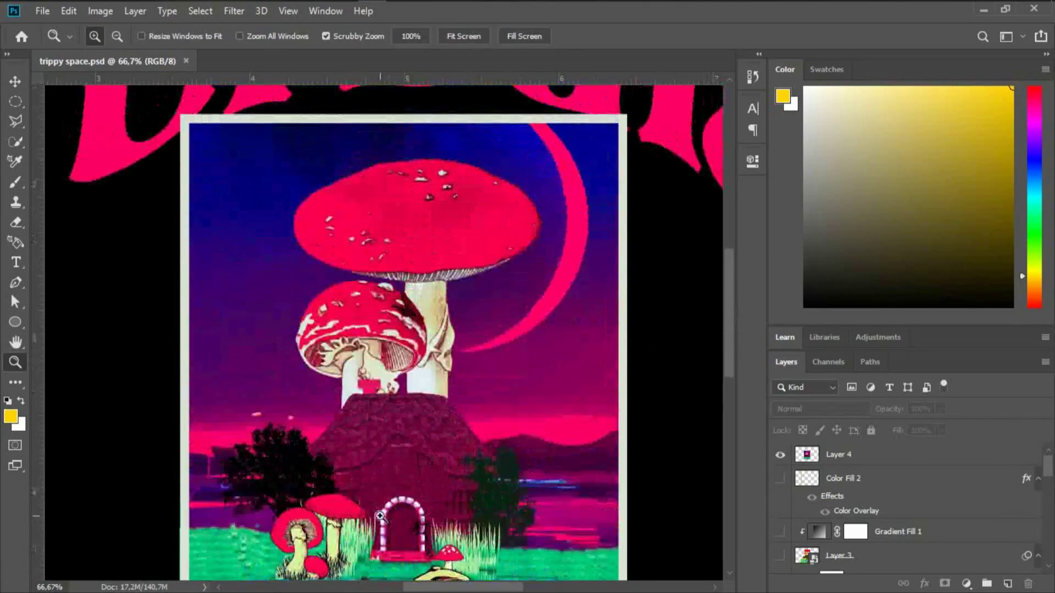
left_click(380, 517)
left_click(380, 517)
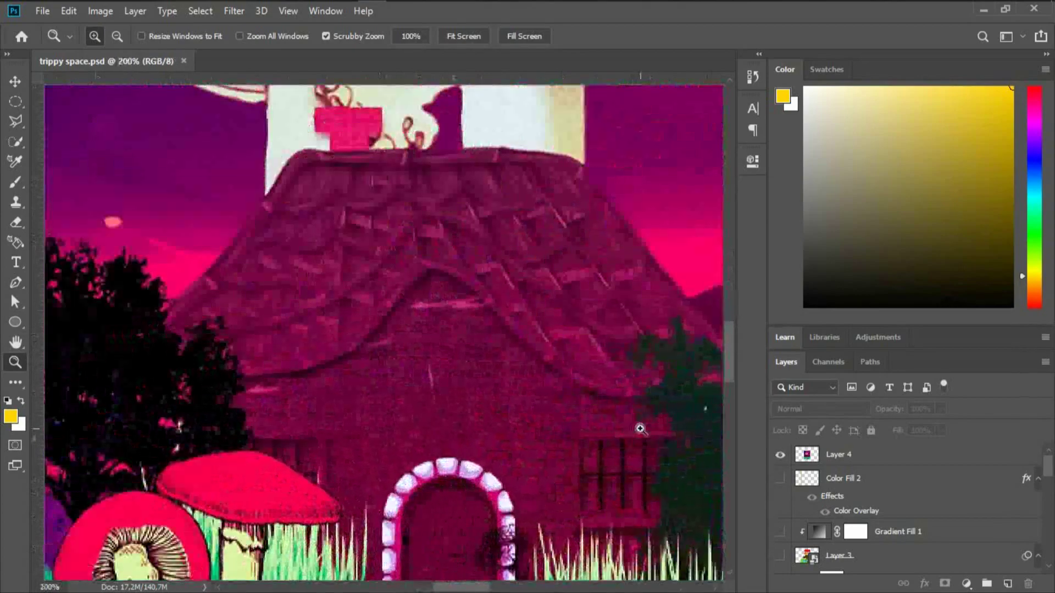
mouse_move(733, 364)
left_mouse_down()
mouse_move(737, 411)
mouse_move(737, 365)
left_mouse_up()
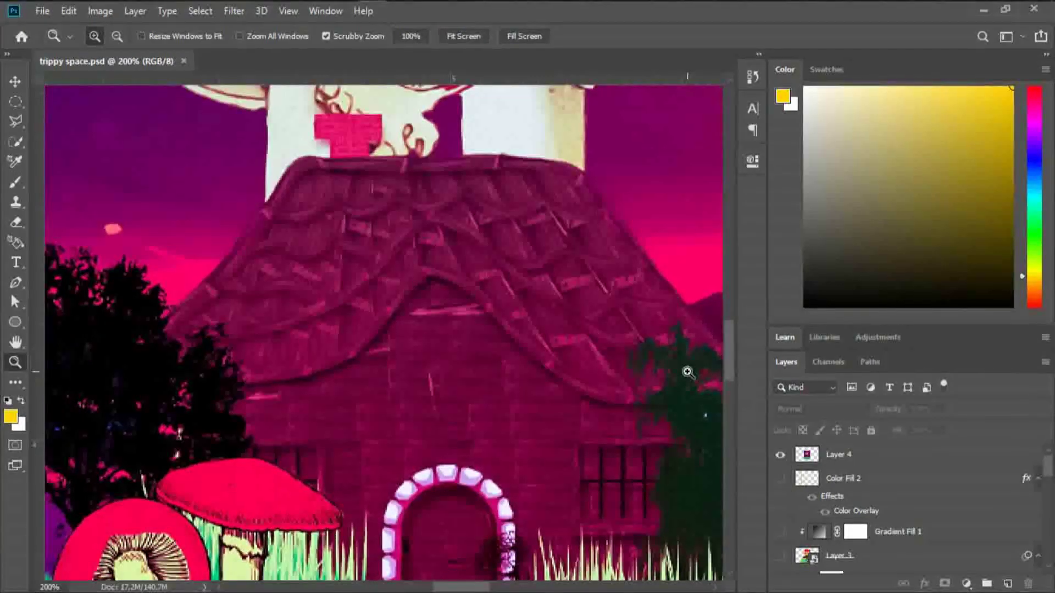
right_click(549, 345)
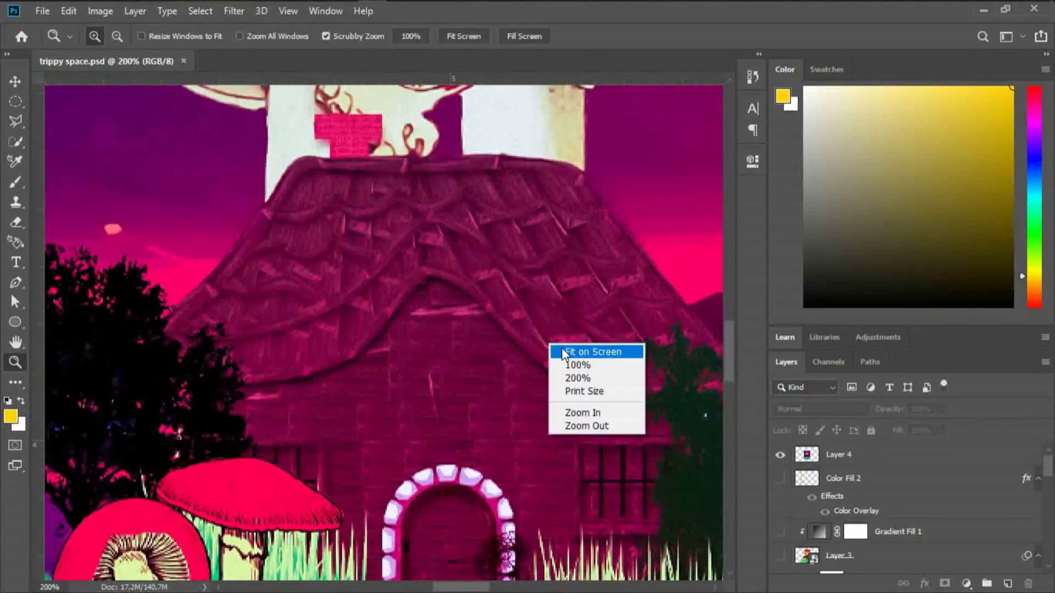
left_click(730, 357)
left_click_drag(729, 341, 723, 292)
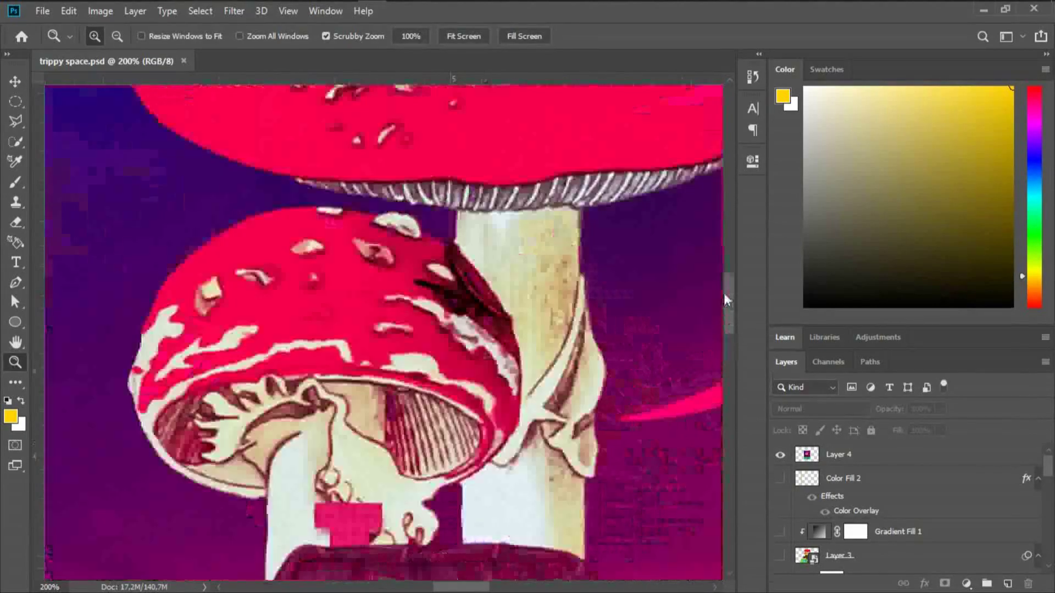
right_click(391, 352)
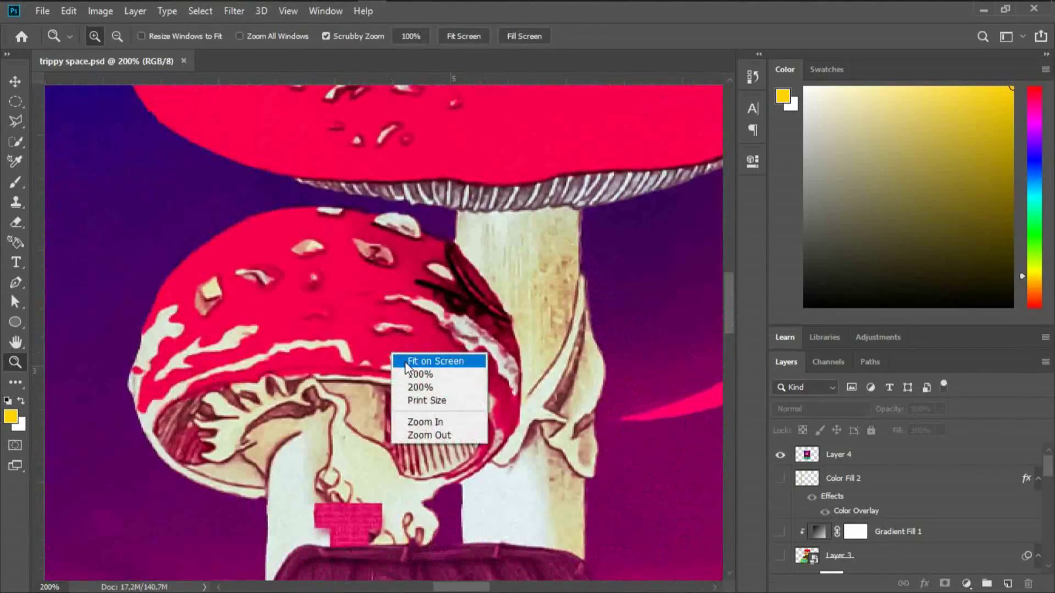
left_click(404, 362)
left_click(352, 440)
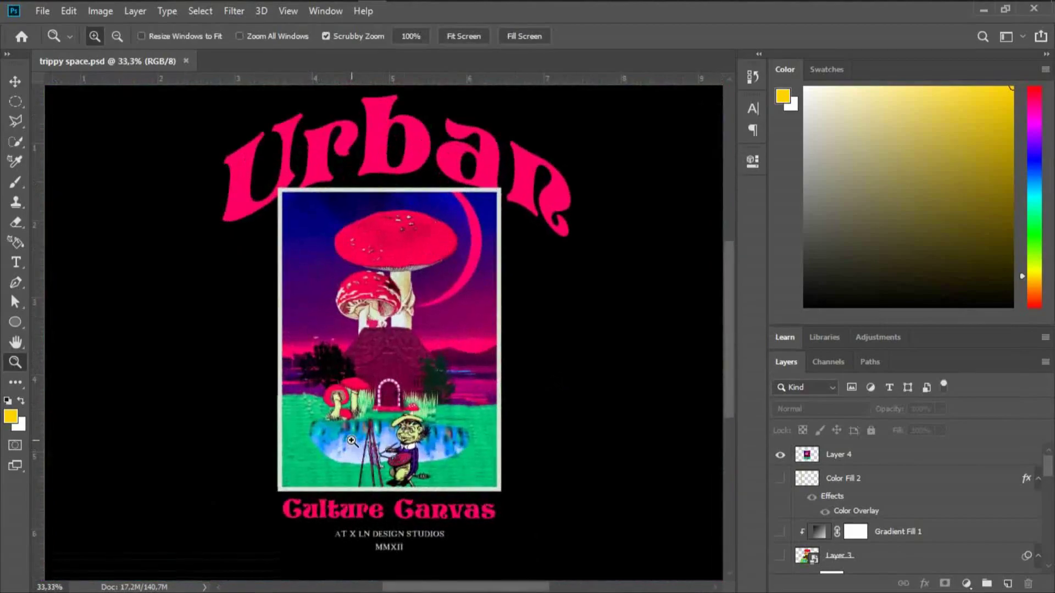
left_click(374, 433)
left_click(373, 433)
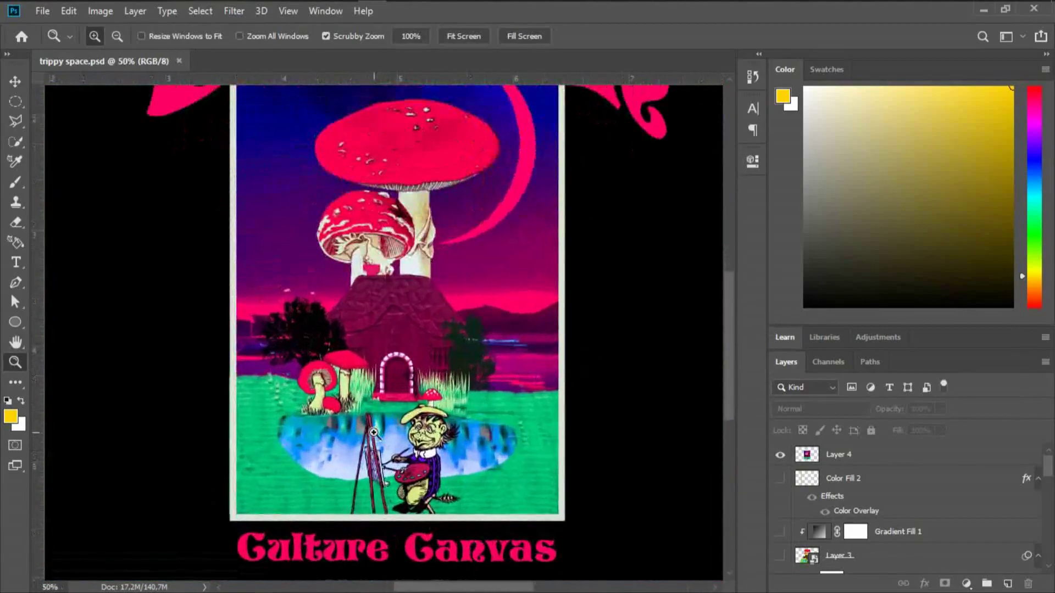
left_click(374, 432)
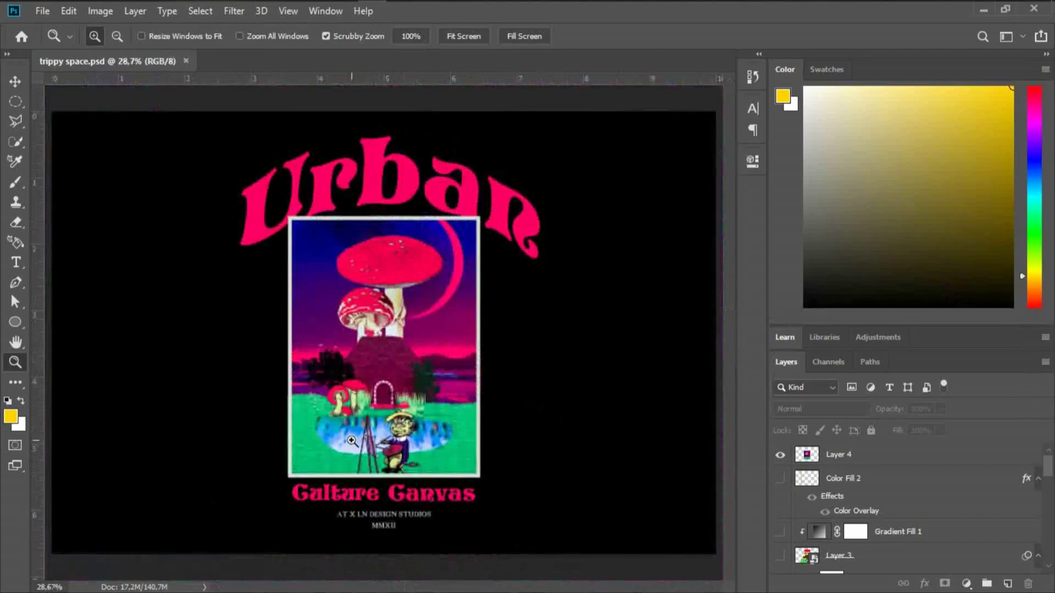
left_click(374, 432)
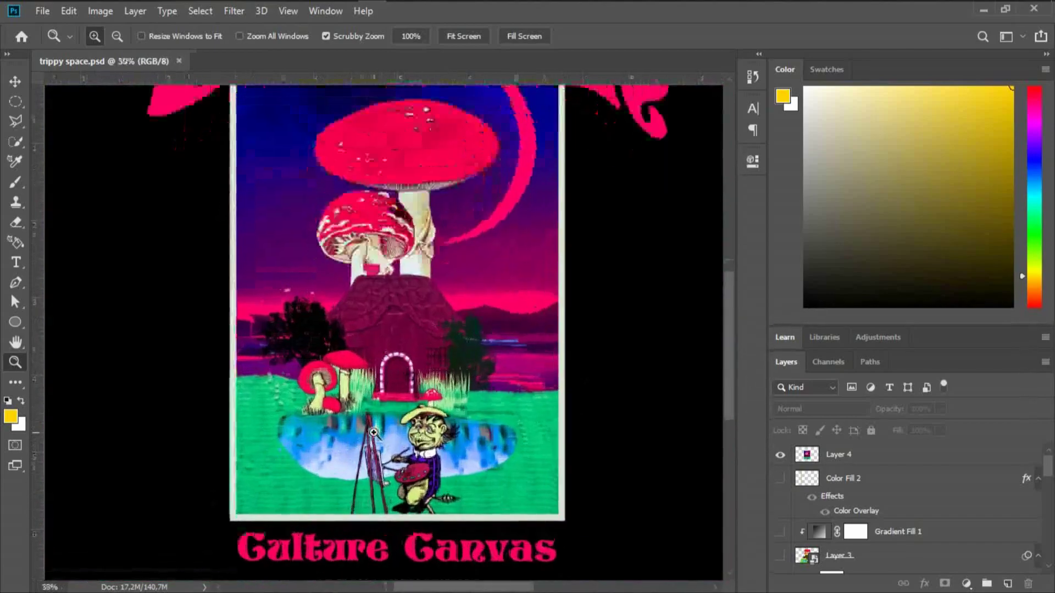
left_click(373, 433)
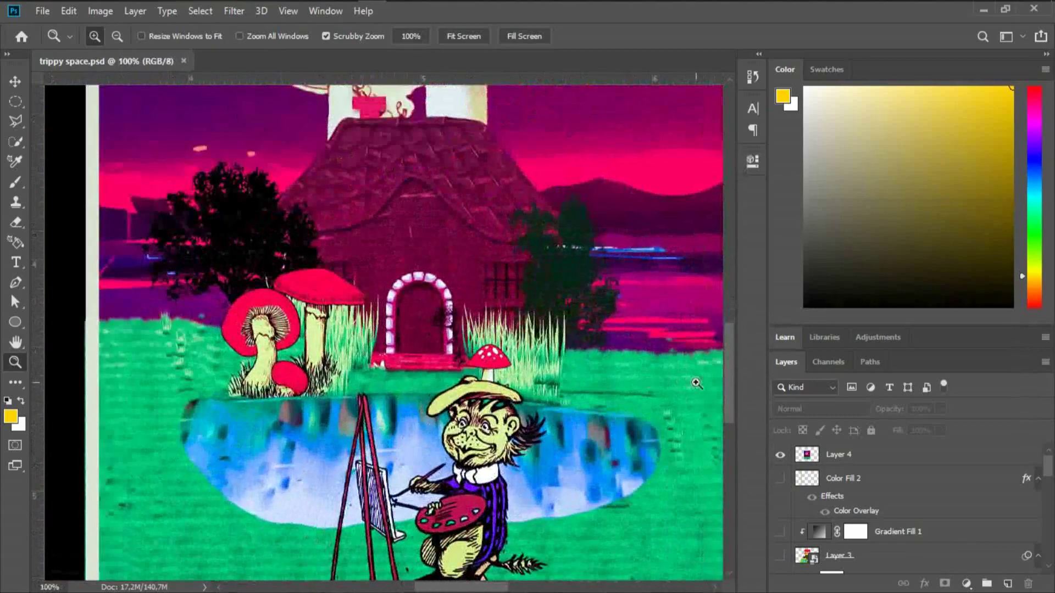
left_click(529, 422)
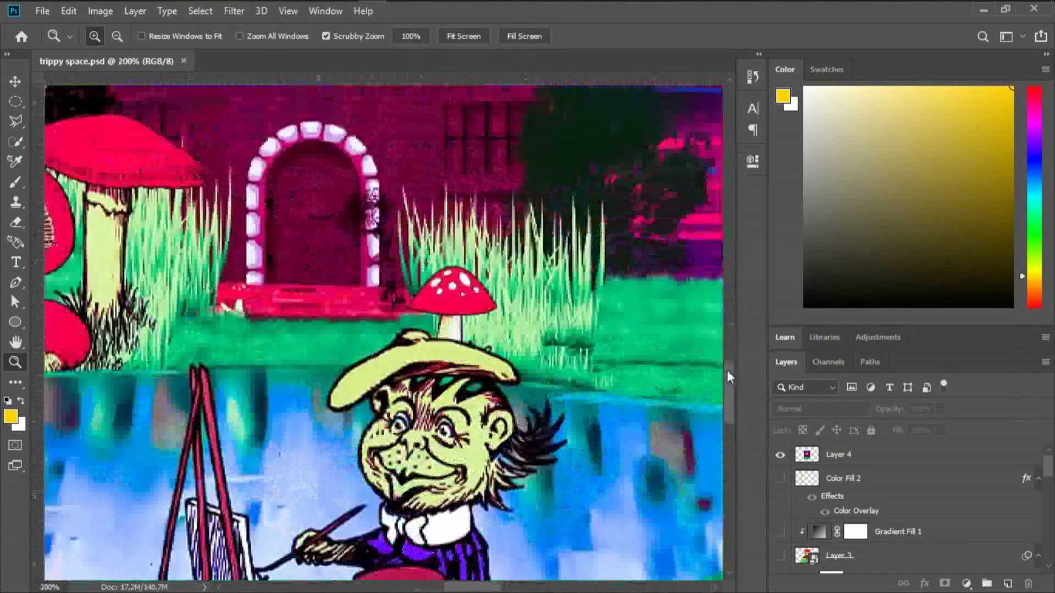
left_click_drag(733, 381, 731, 340)
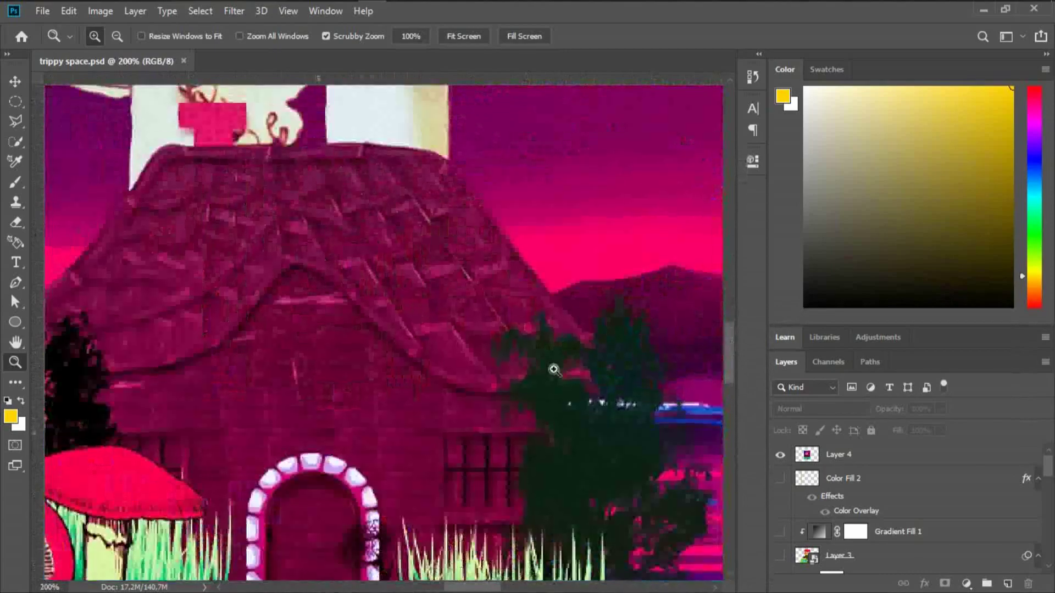
right_click(349, 382)
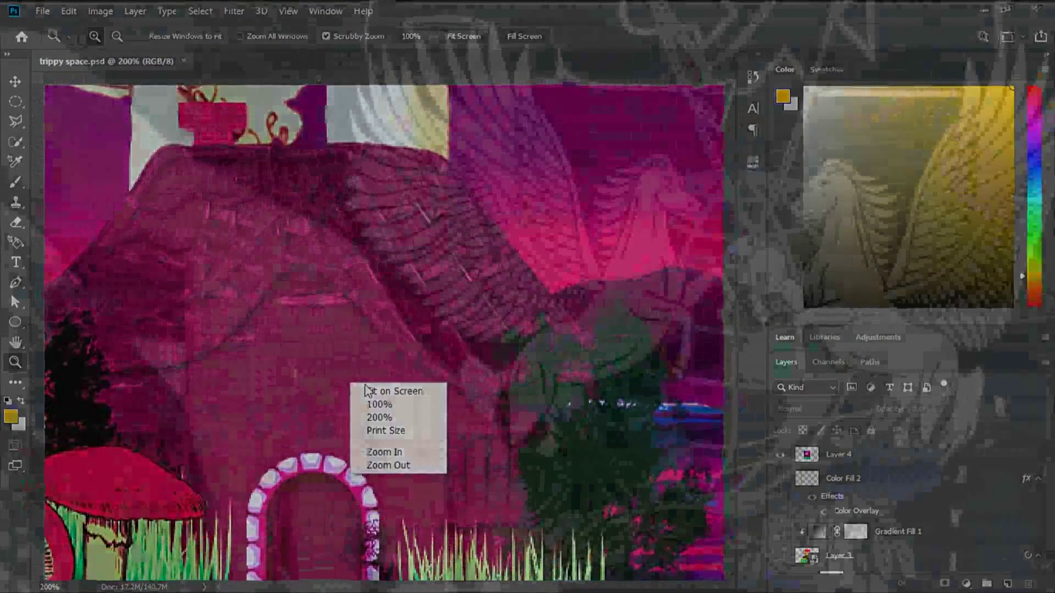